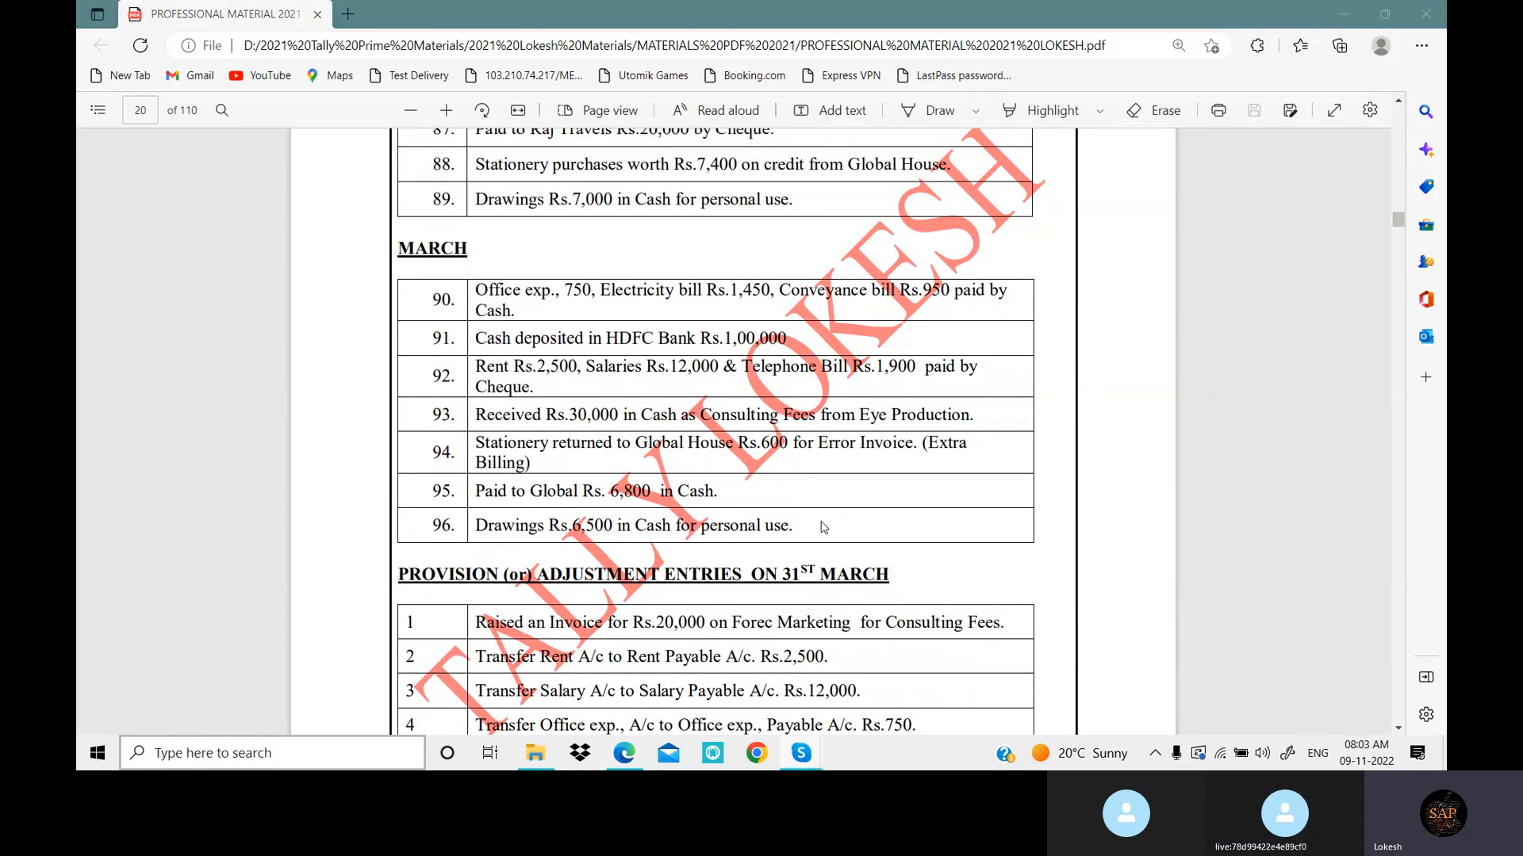
Review the March transactions and the 31 March provision entries in the practice material PDF
left_click_drag(797, 530, 405, 247)
scroll(646, 389, "down", 3)
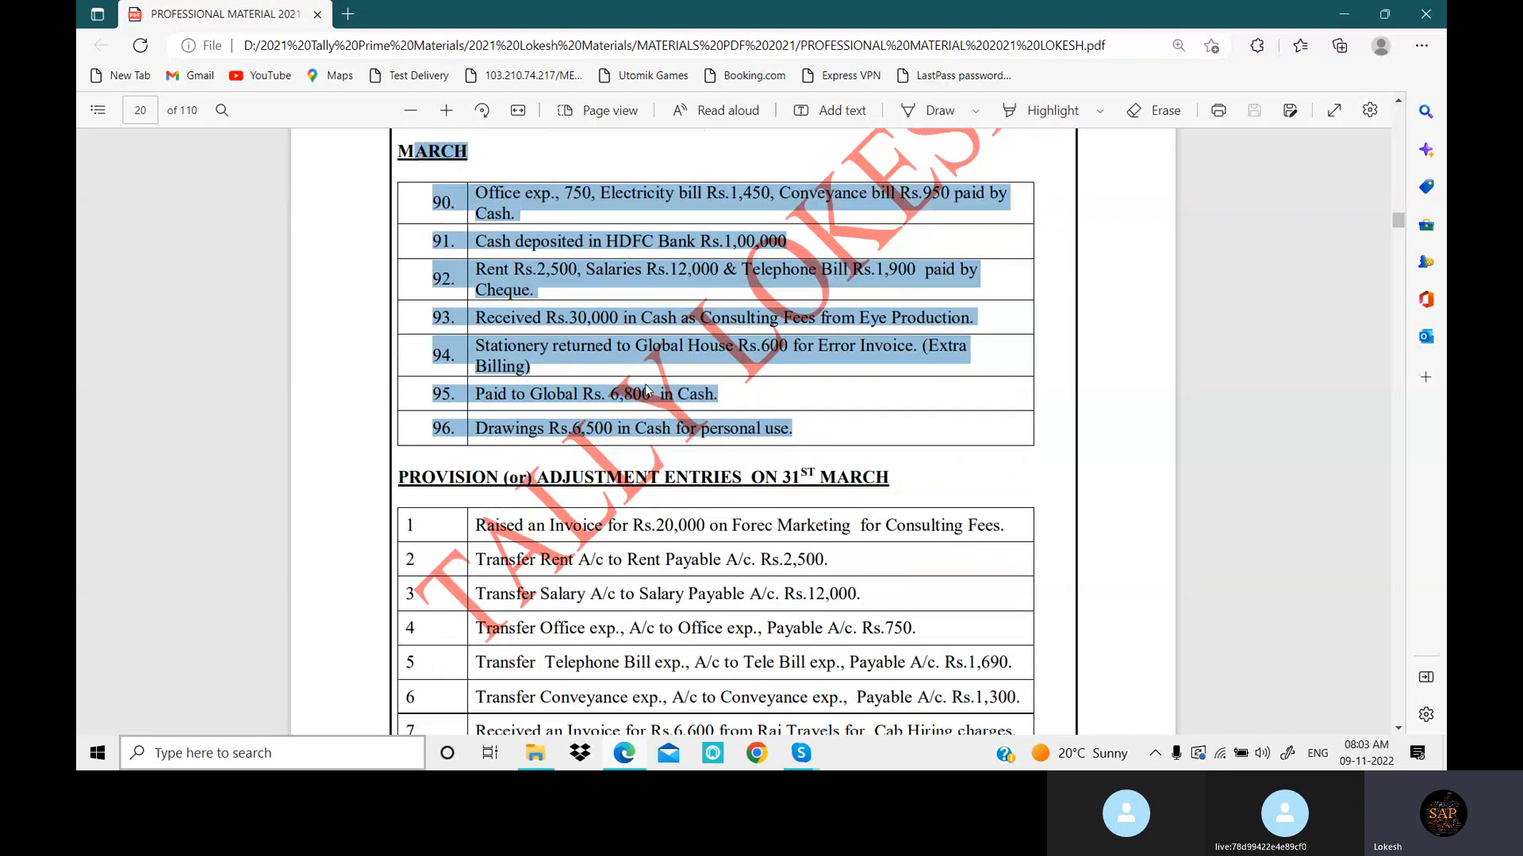
scroll(500, 311, "down", 2)
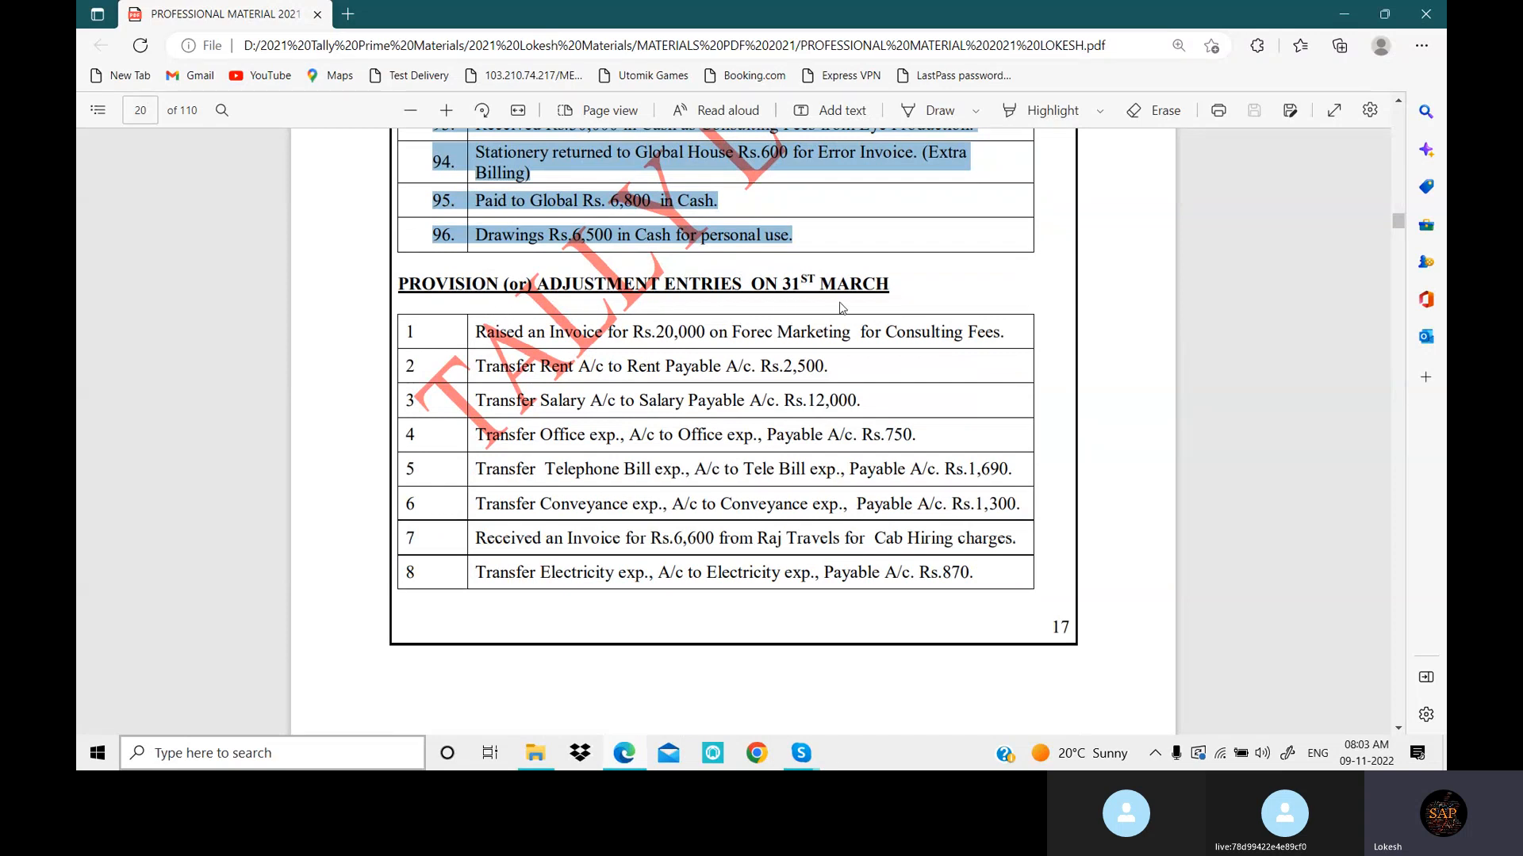
left_click(655, 396)
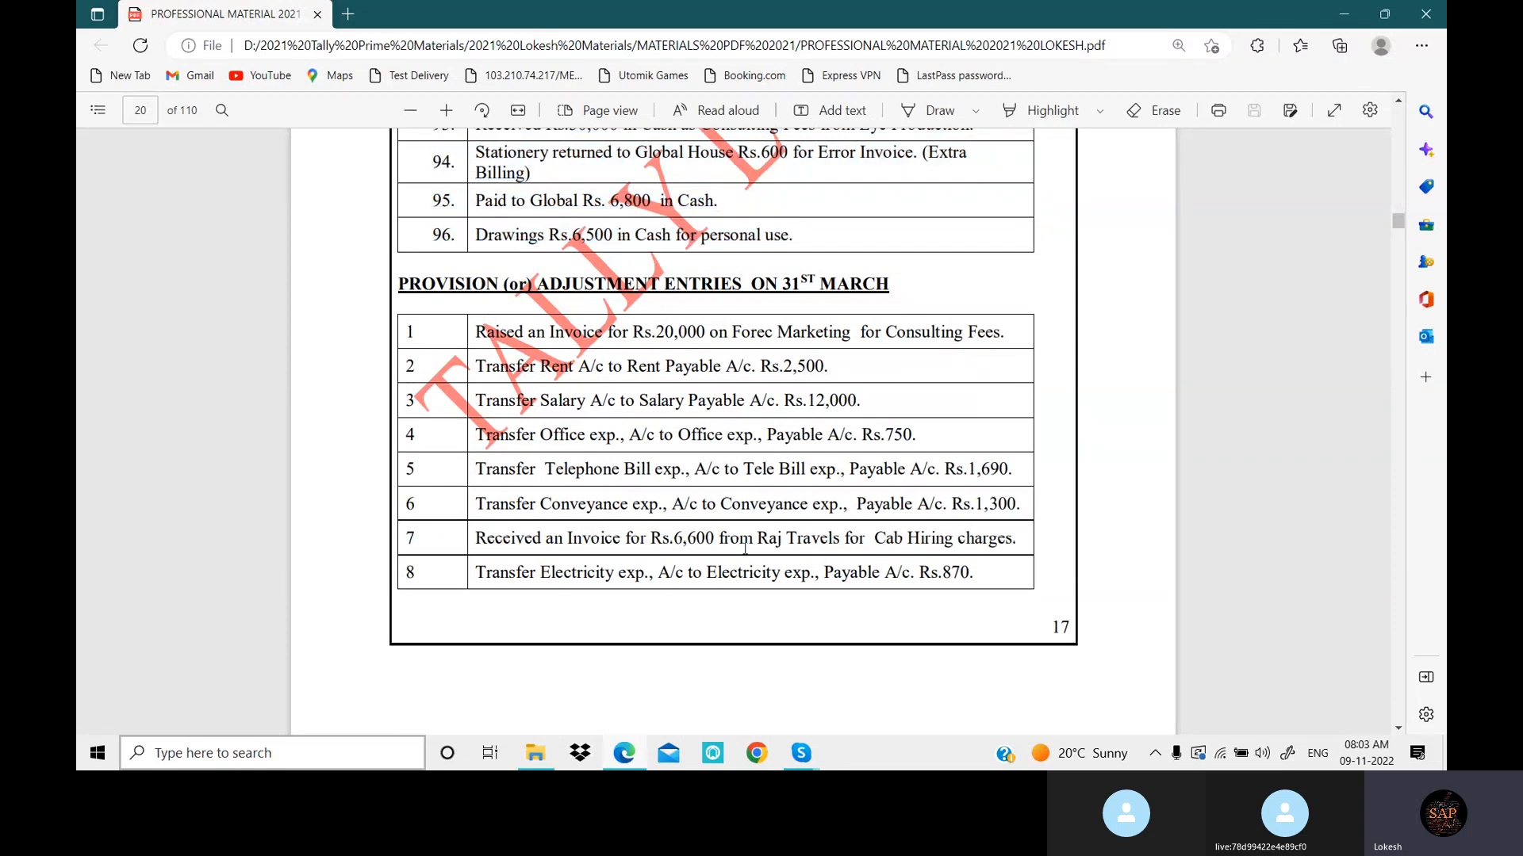
Switch to the desktop, launch TallyPrime and continue in Educational Mode
left_click(1348, 16)
left_click(1347, 16)
double_click(178, 301)
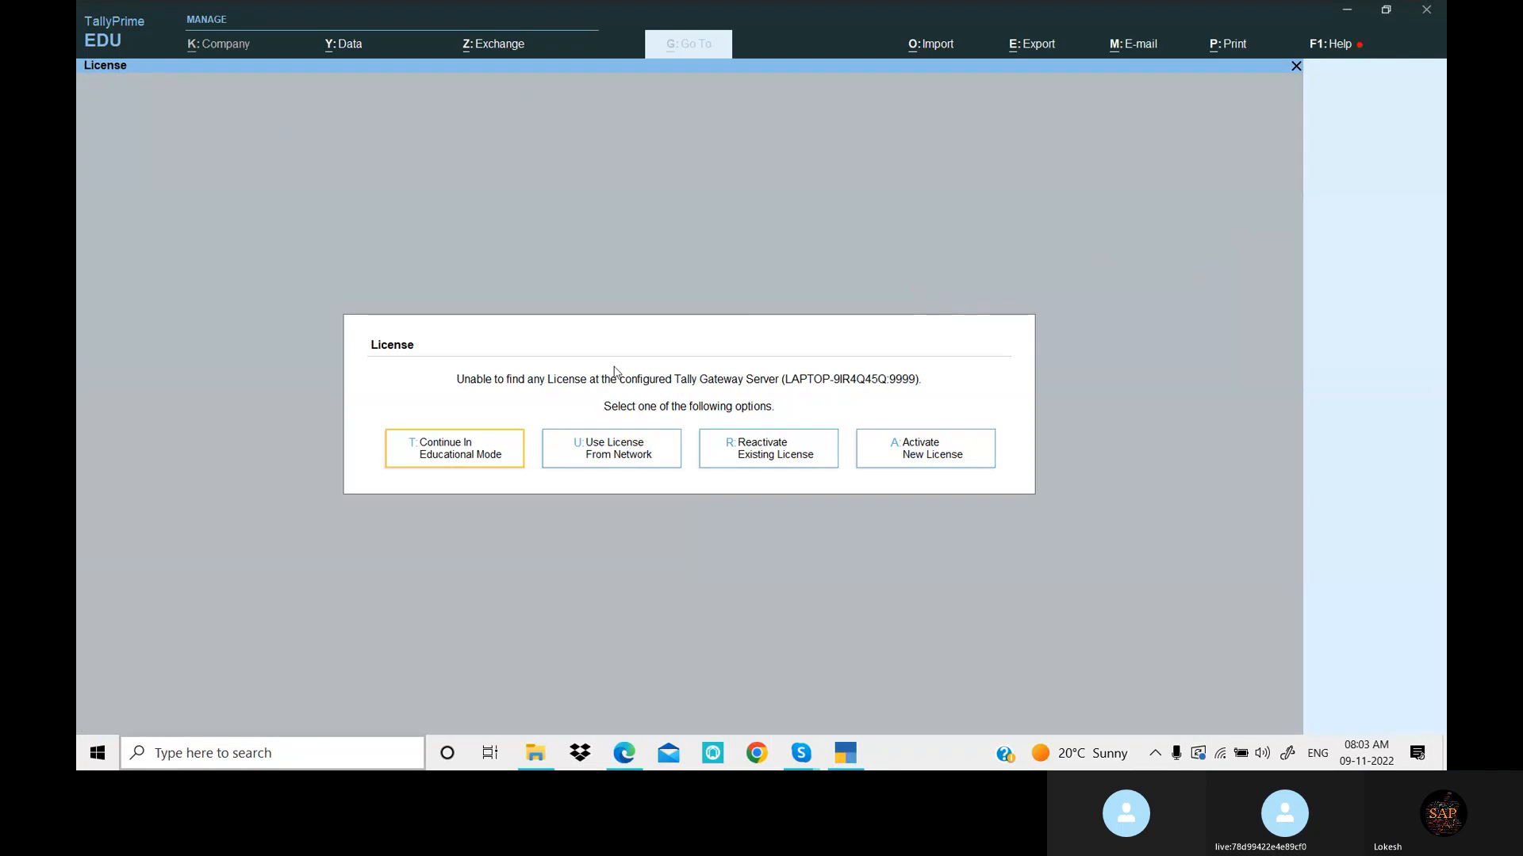
left_click(456, 454)
Shut the loaded Tally Solutions company and open Service Company instead
left_click(1374, 96)
key("Up")
key("Return")
key("Return")
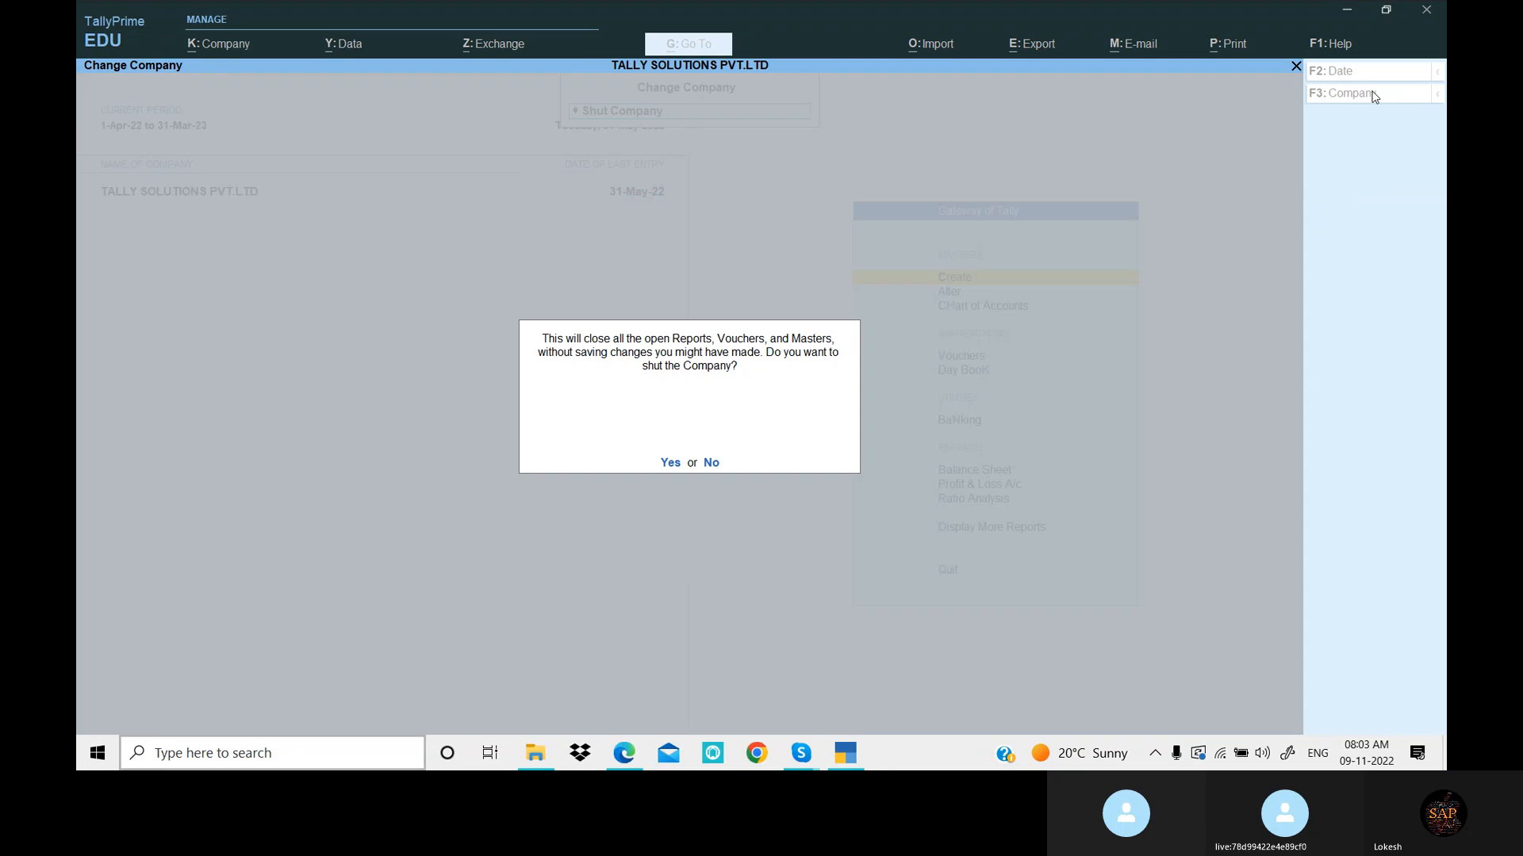
type("yser")
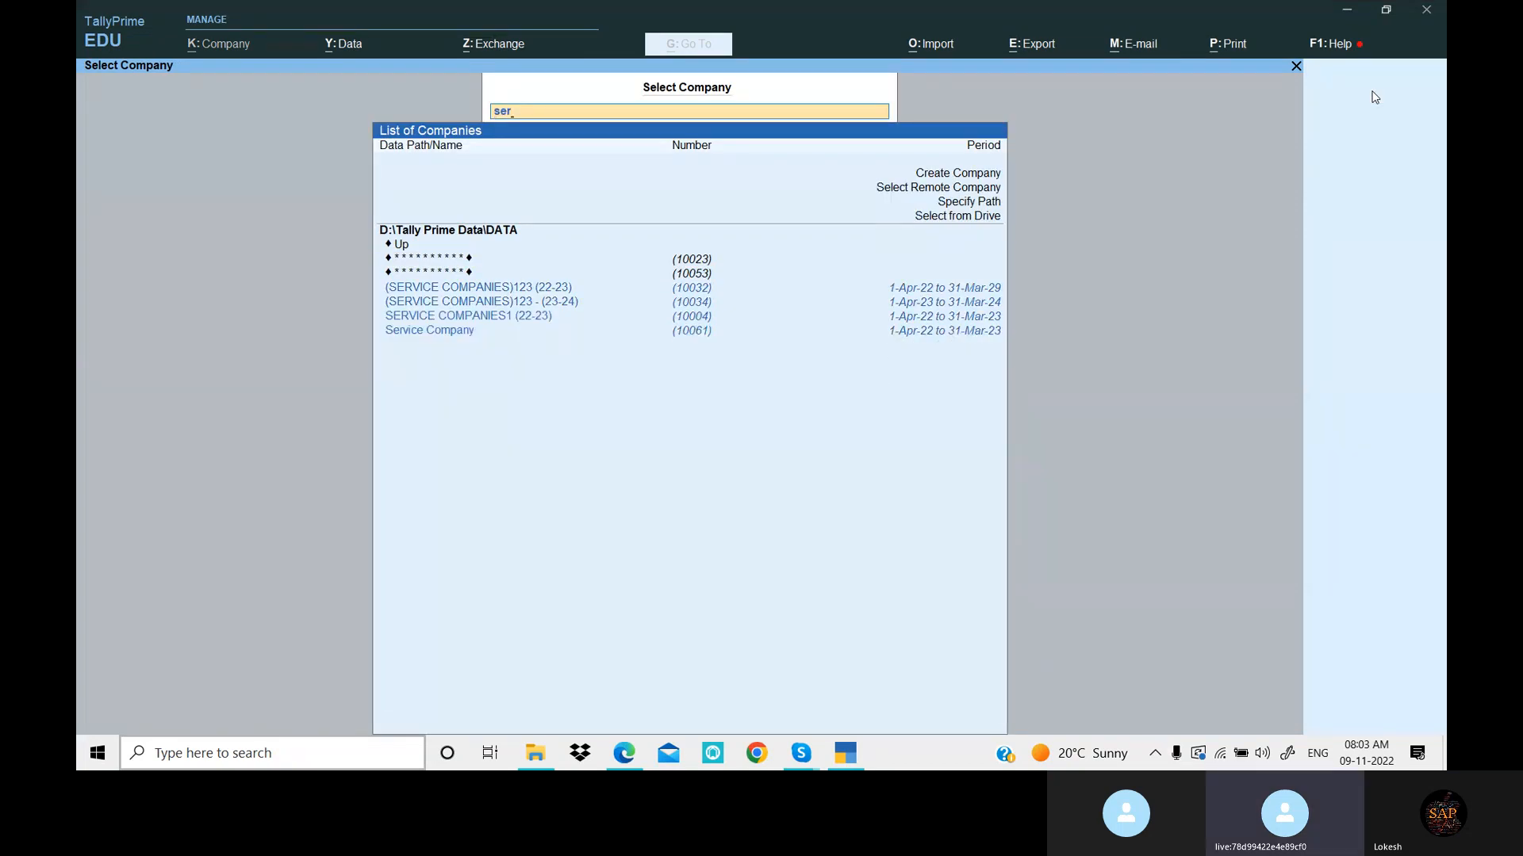
left_click(450, 339)
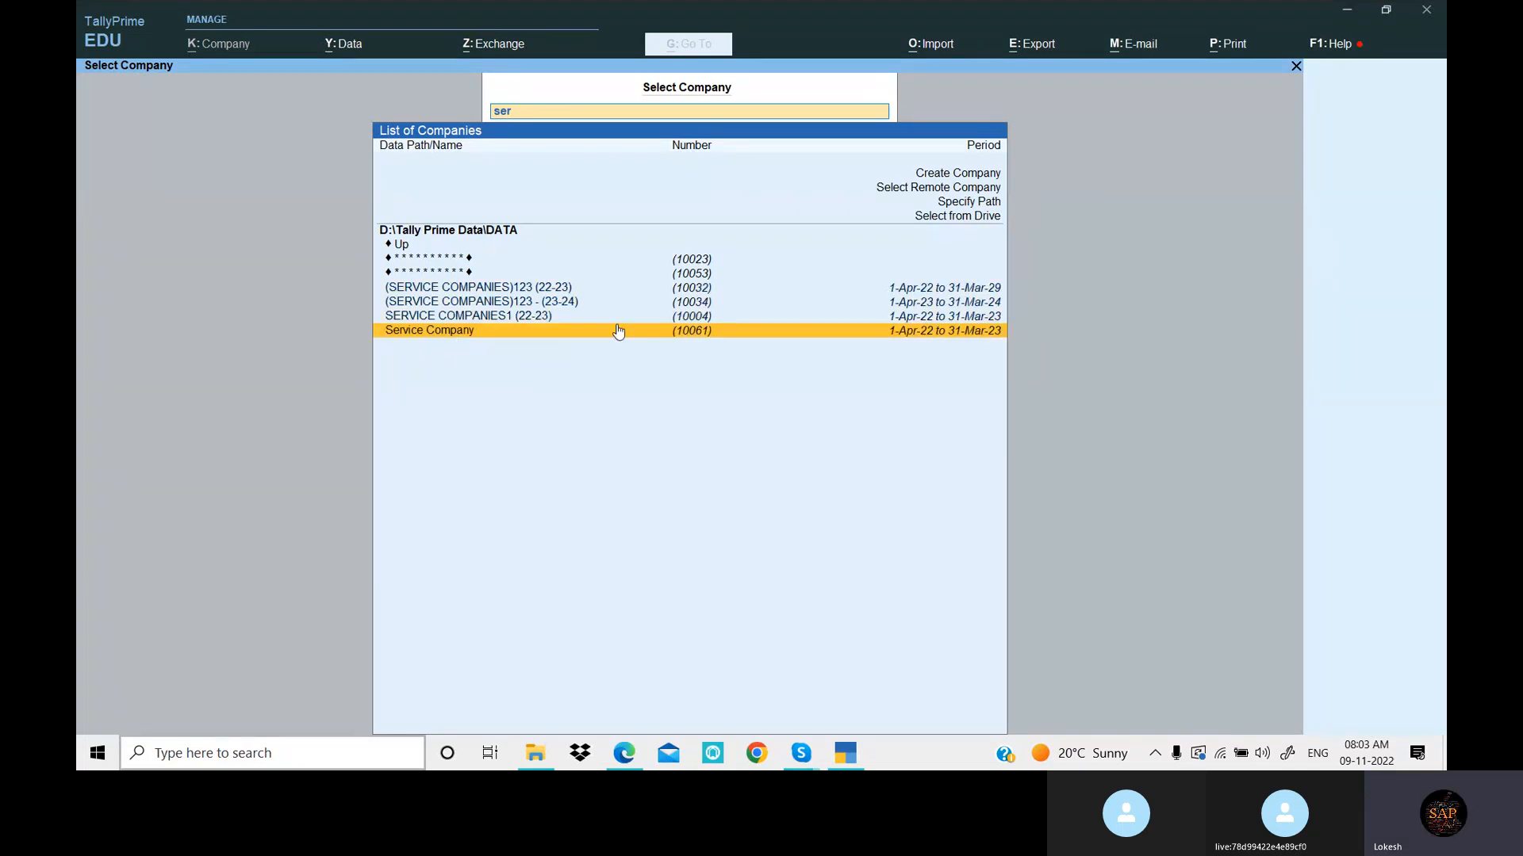
left_click(732, 333)
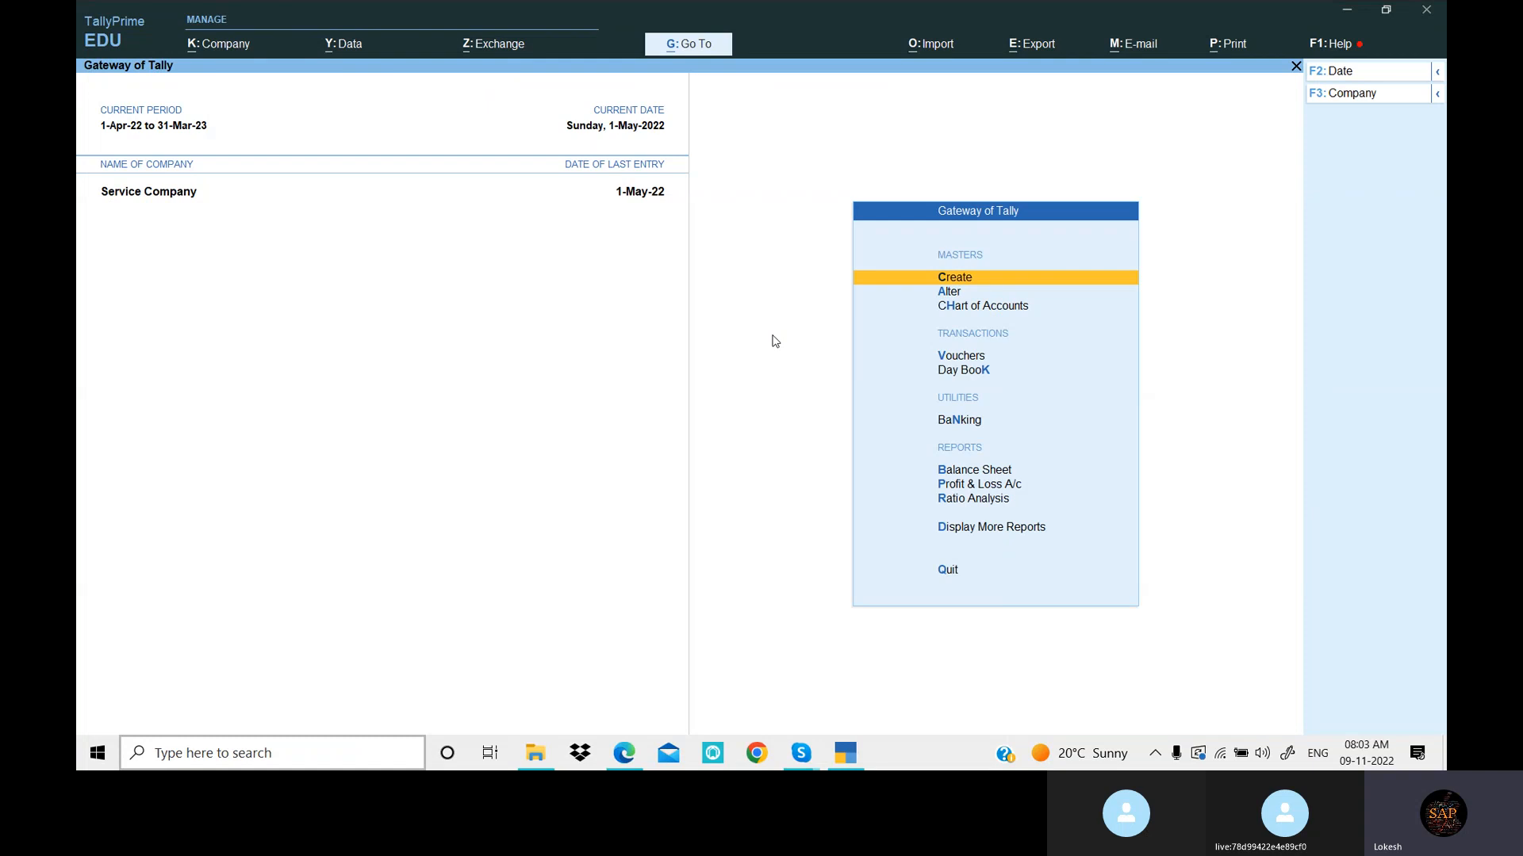
Start an accounting voucher and set the voucher date to 31-Mar-23
key("Down")
key("Down")
key("Down")
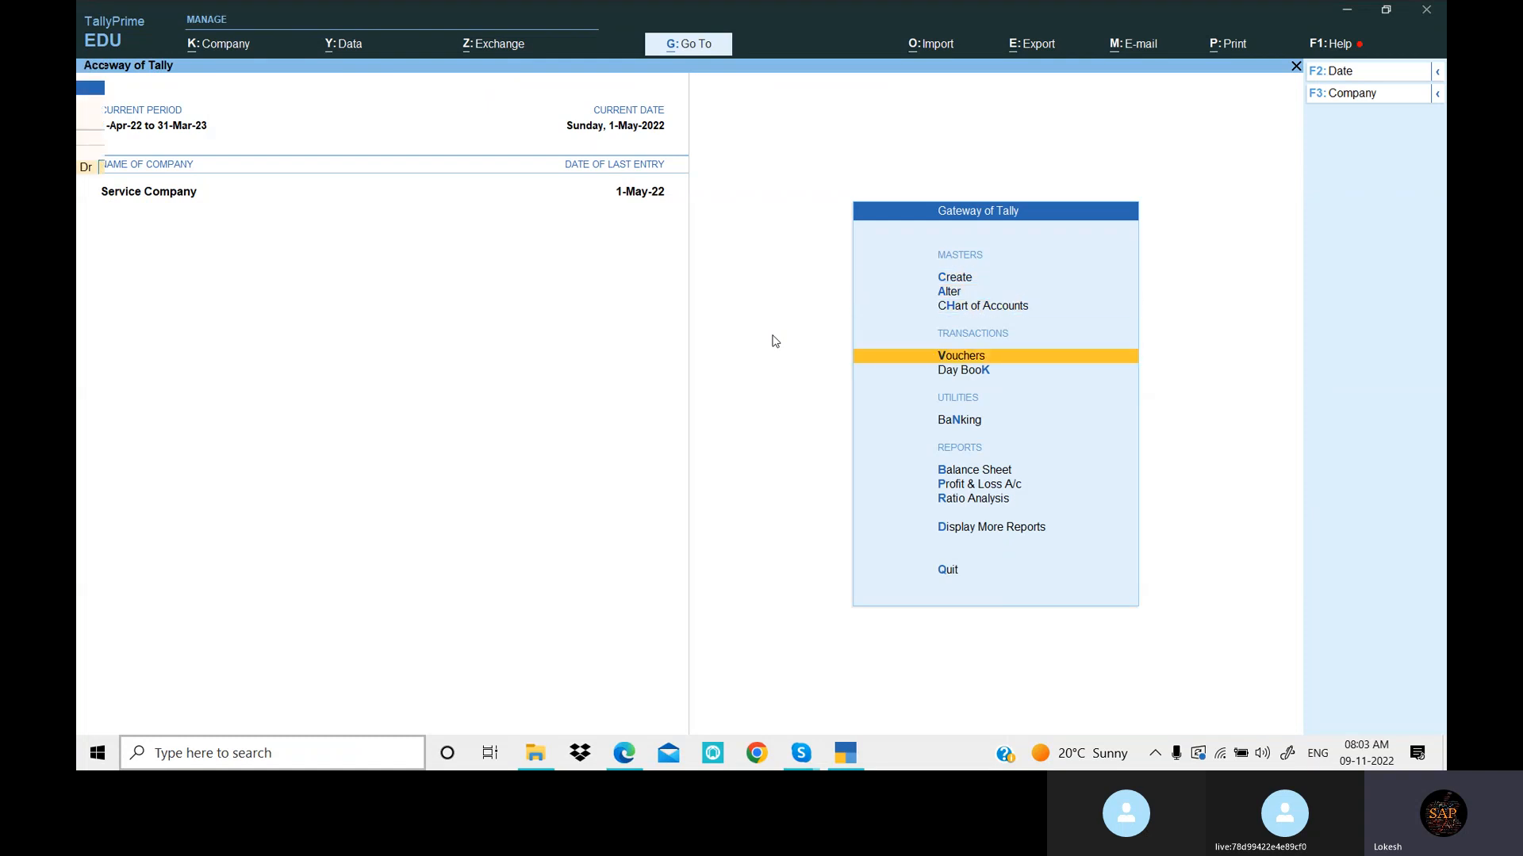
key("Return")
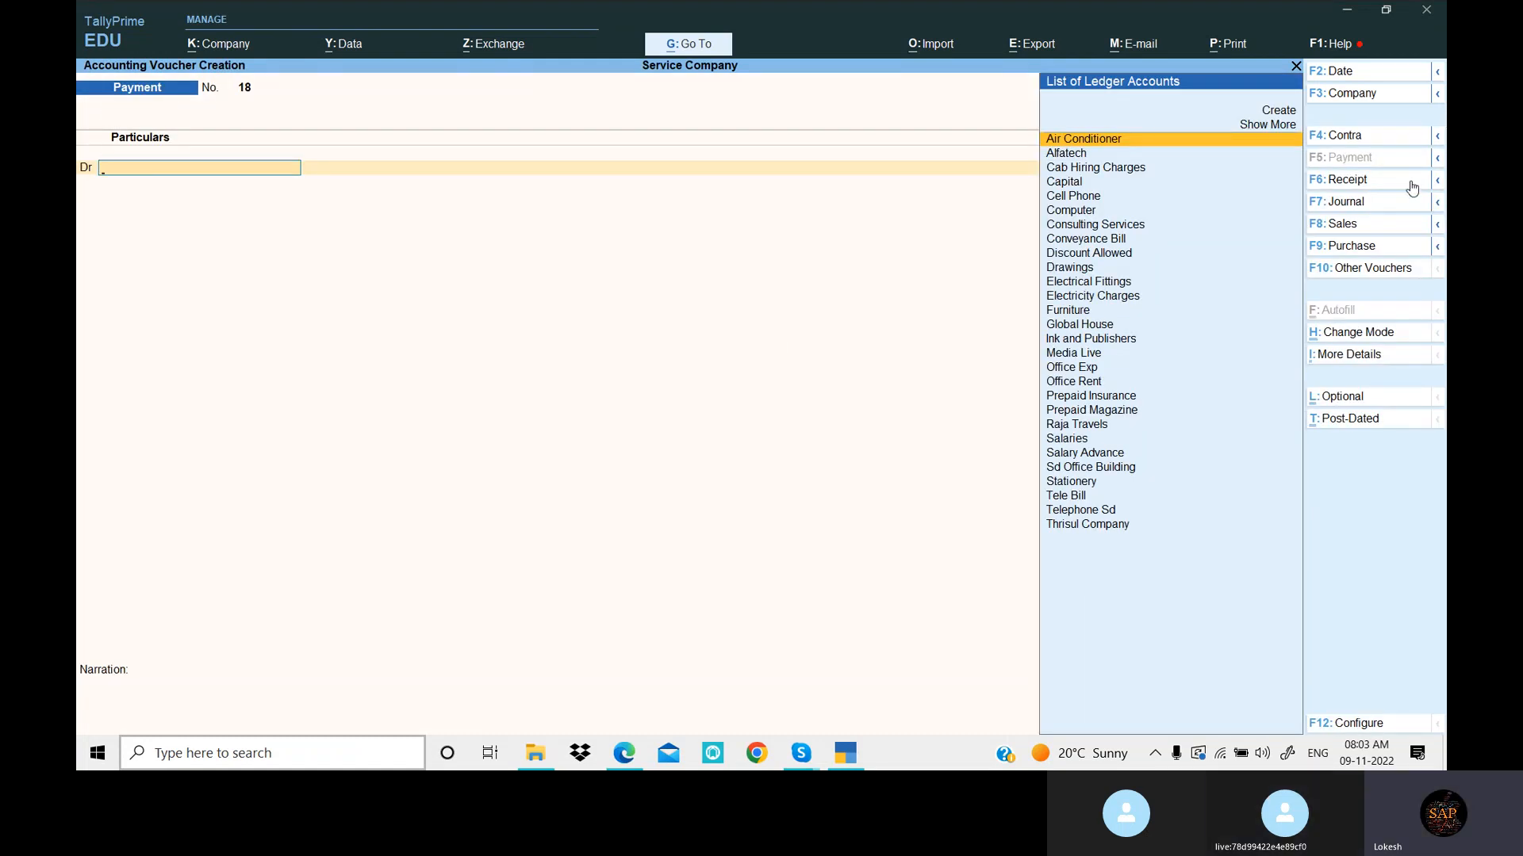
left_click(1359, 77)
type("31")
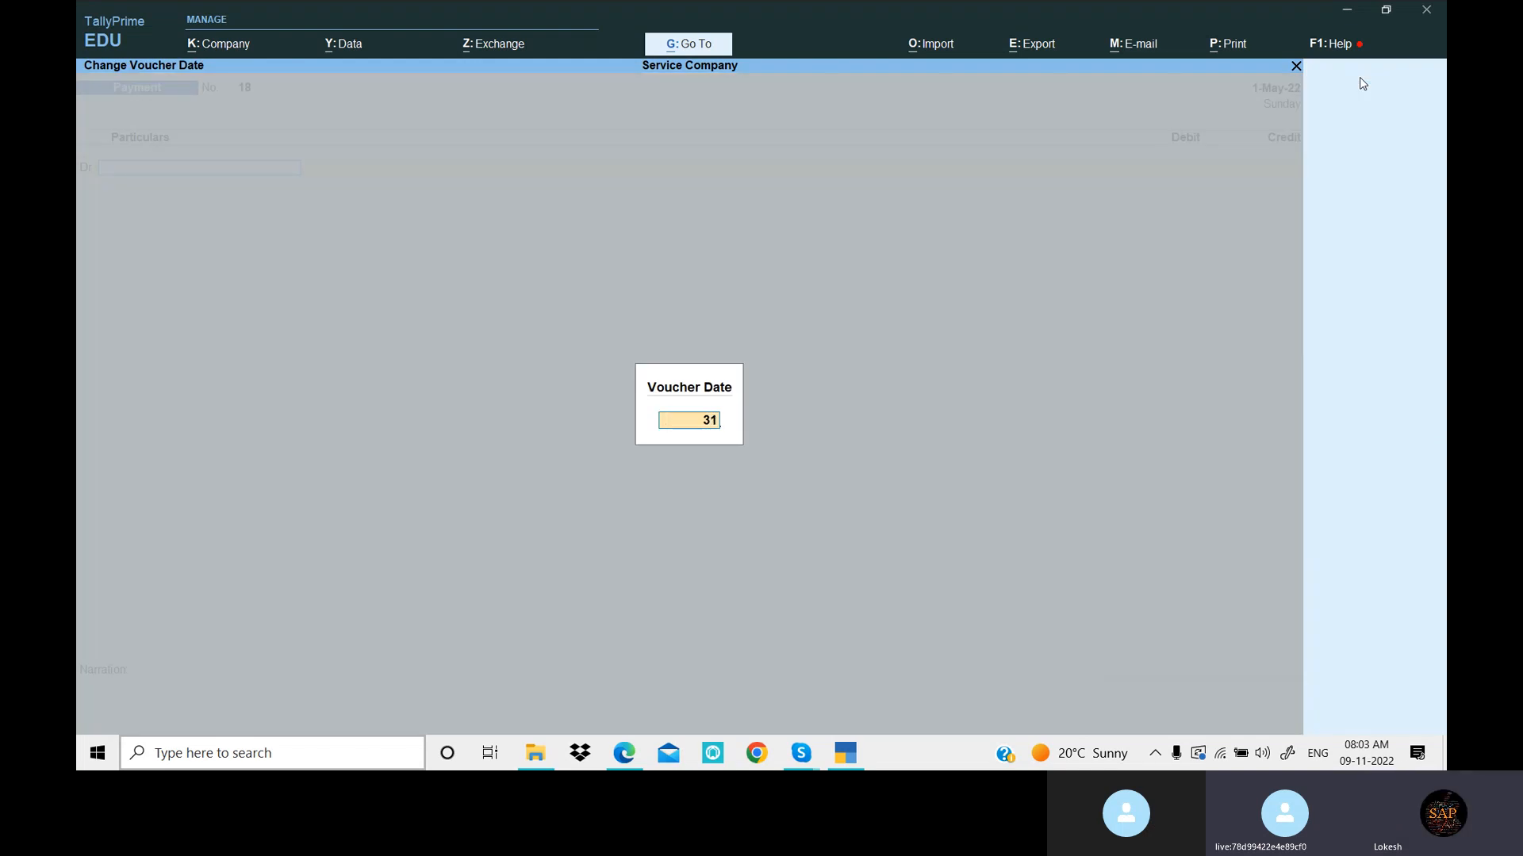
type("-5")
key("Return")
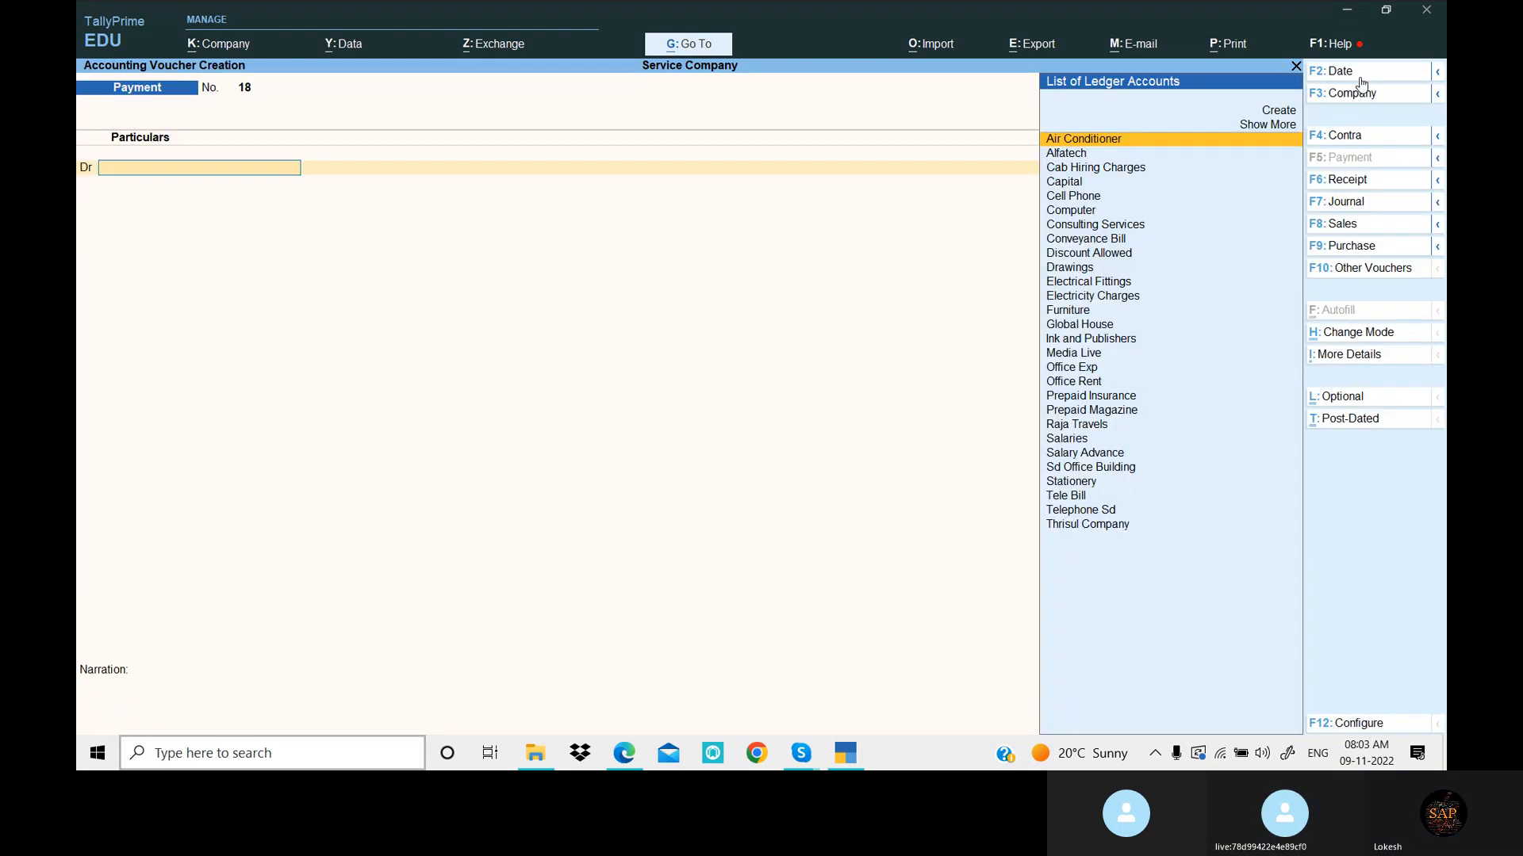
Switch to the PDF in Edge and examine the provision, depreciation, prepaid expense and other adjustment entries for 31 March
left_click(846, 754)
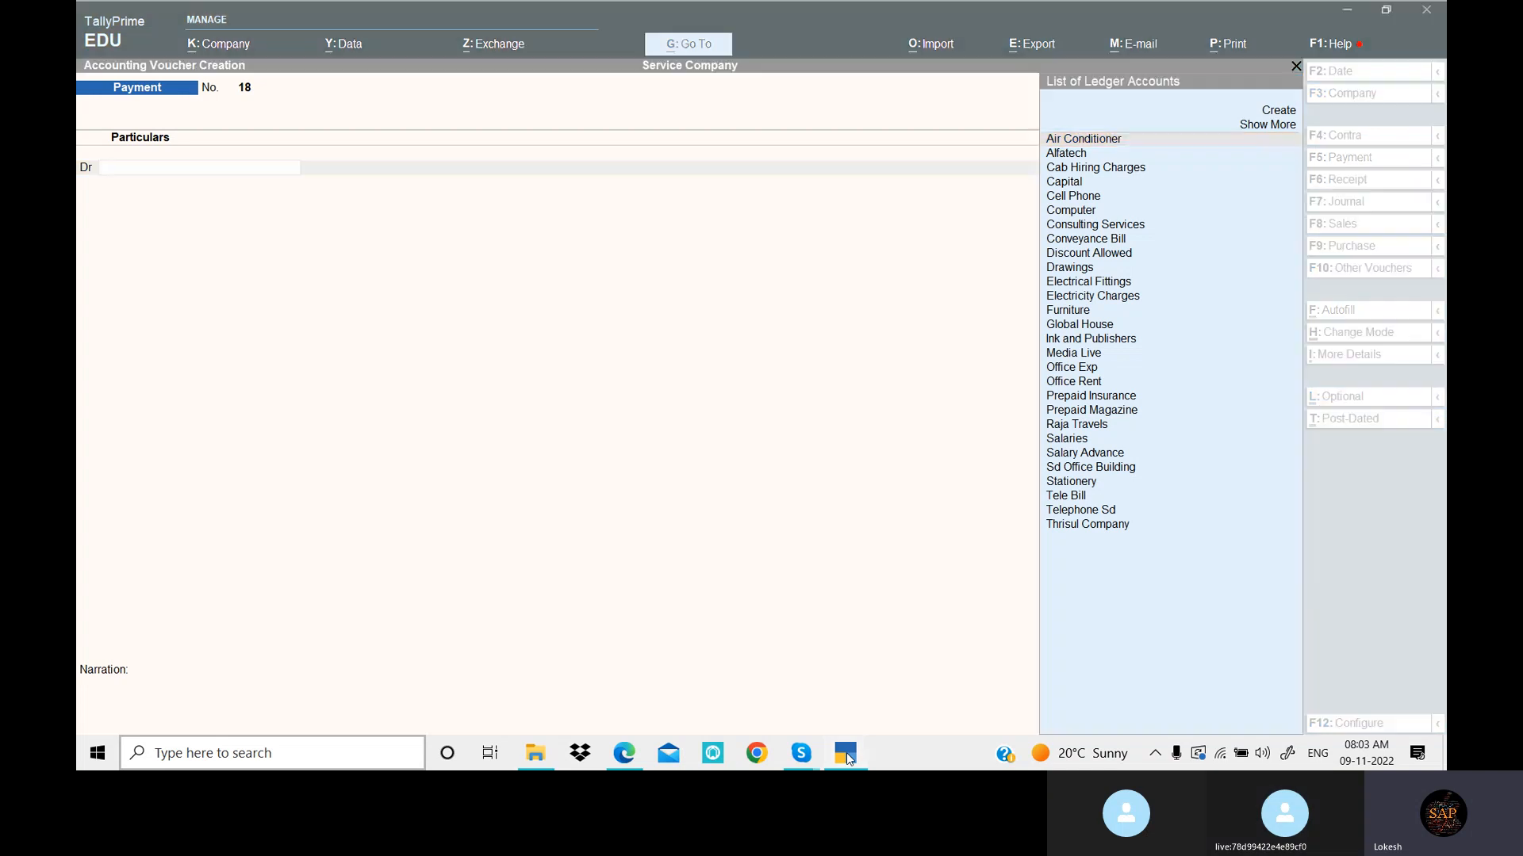
left_click(621, 758)
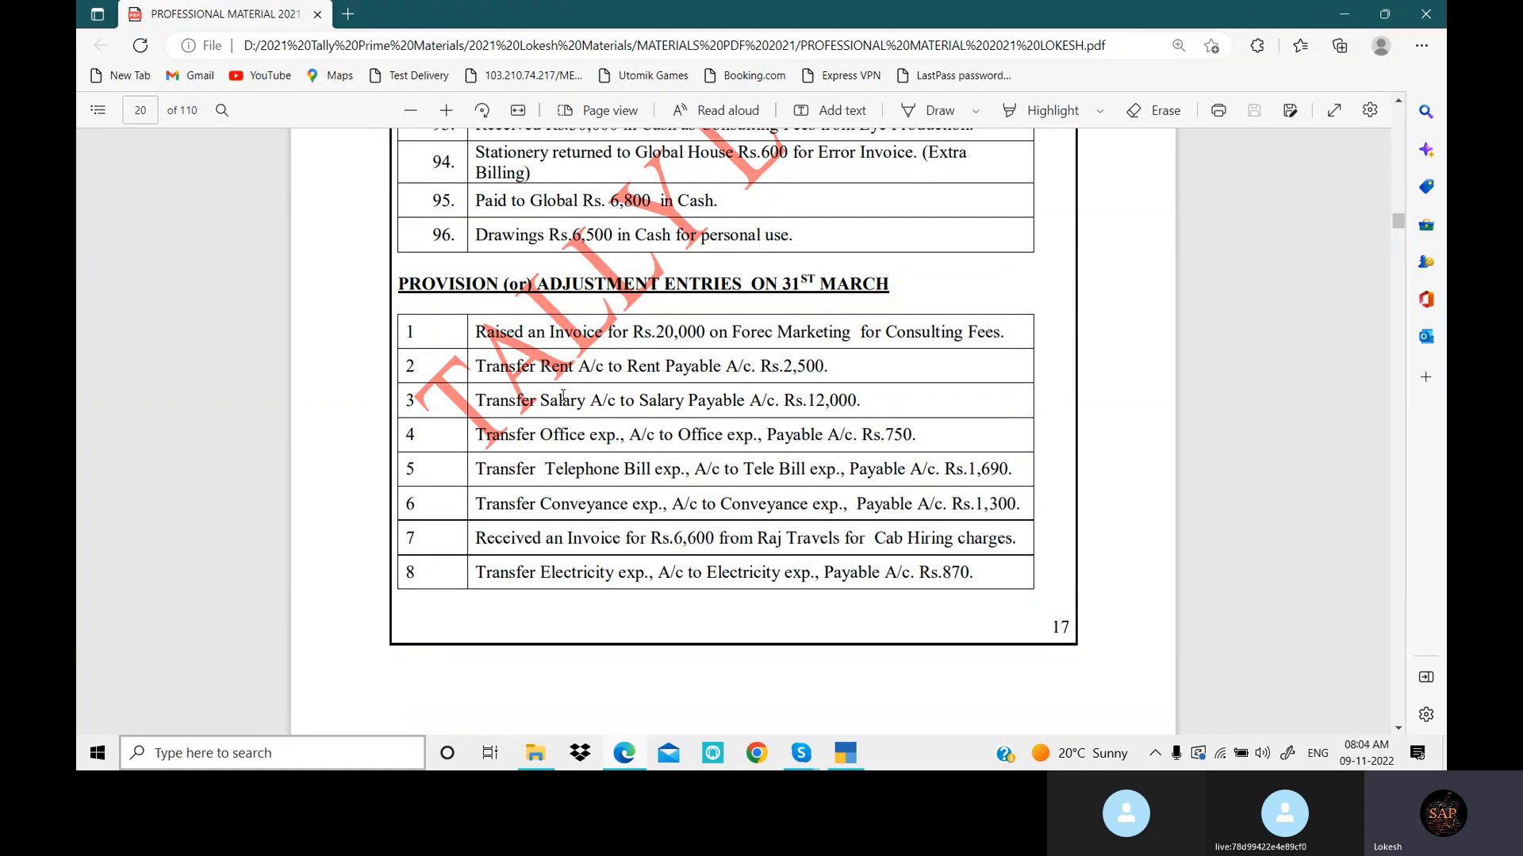
left_click_drag(561, 398, 648, 574)
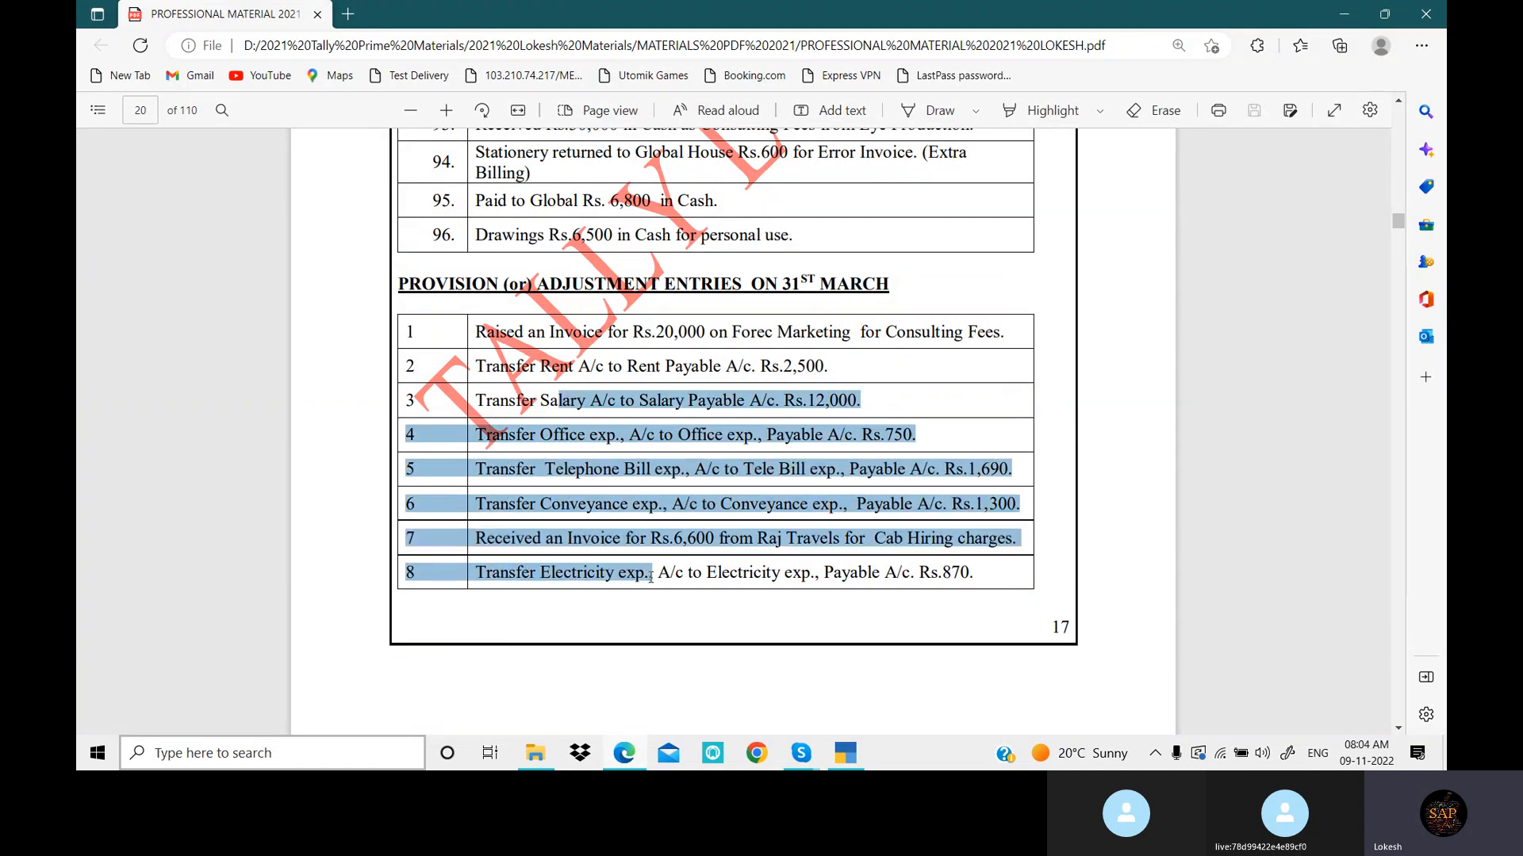
left_click(819, 433)
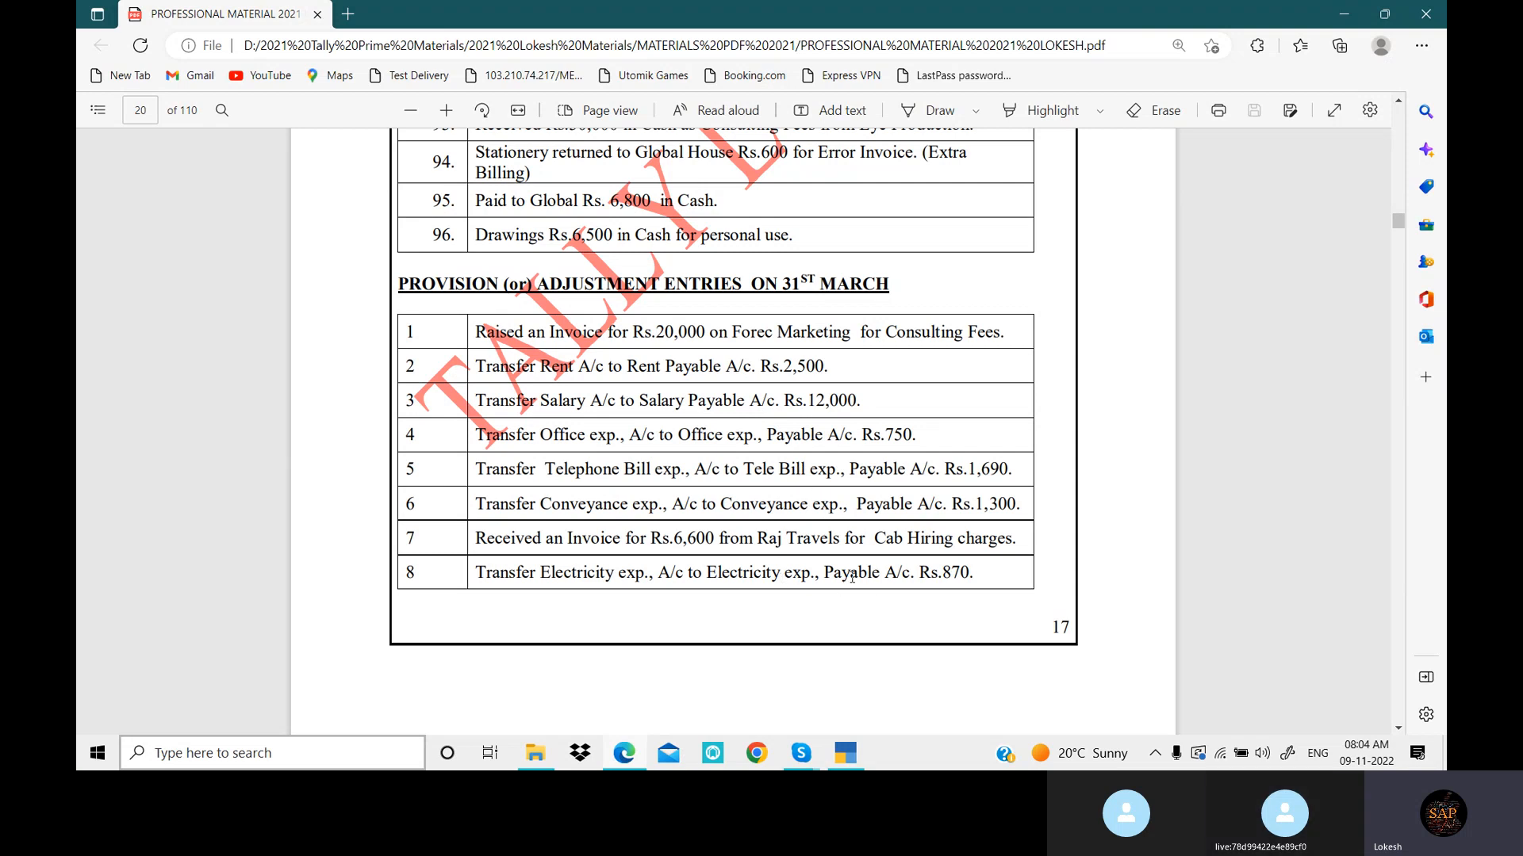
scroll(732, 481, "down", 10)
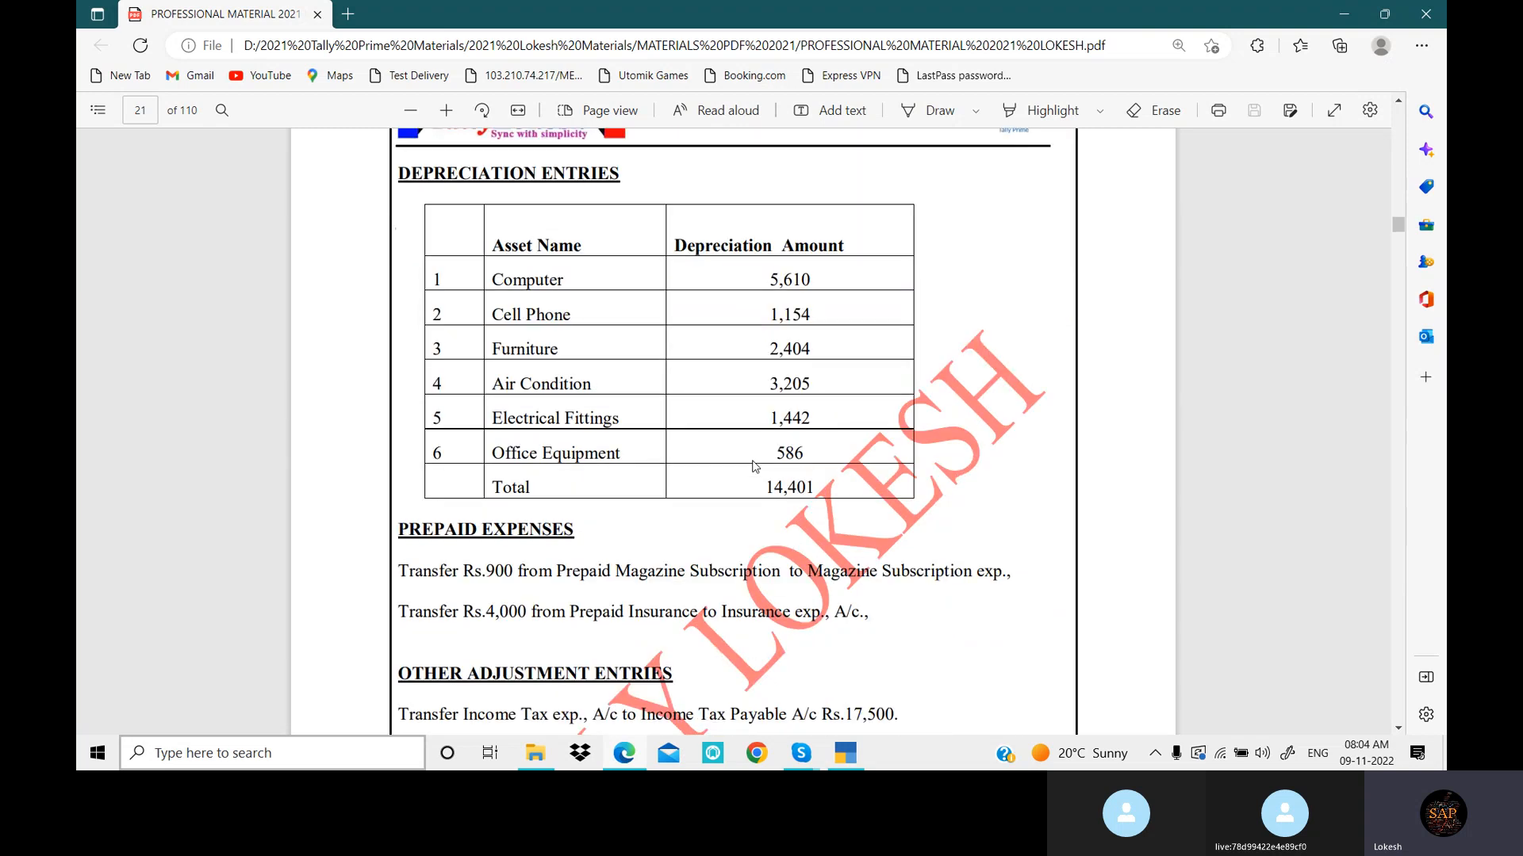
scroll(464, 190, "down", 3)
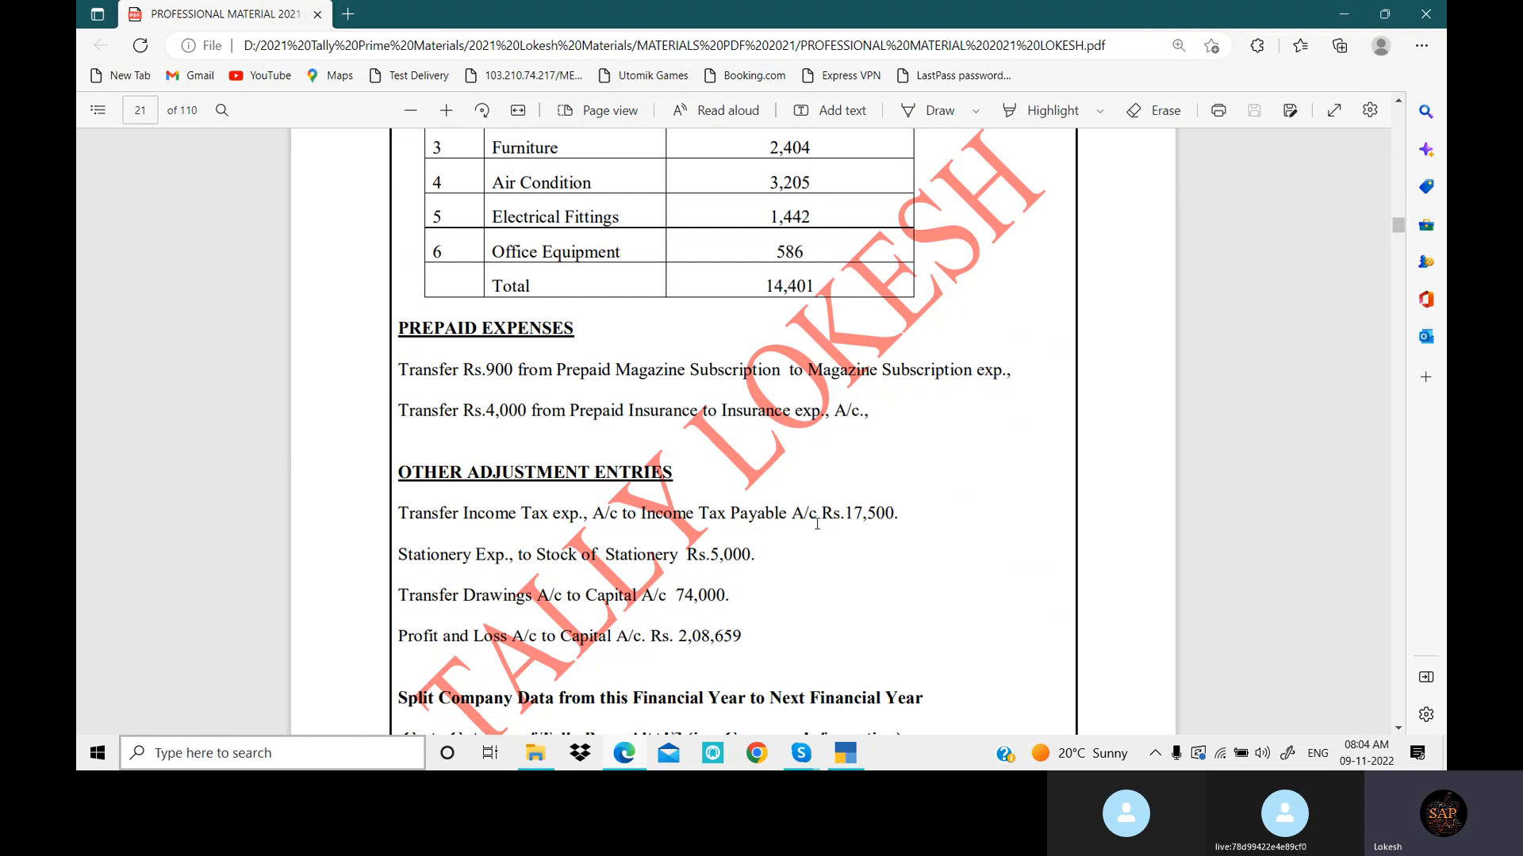
scroll(833, 468, "up", 9)
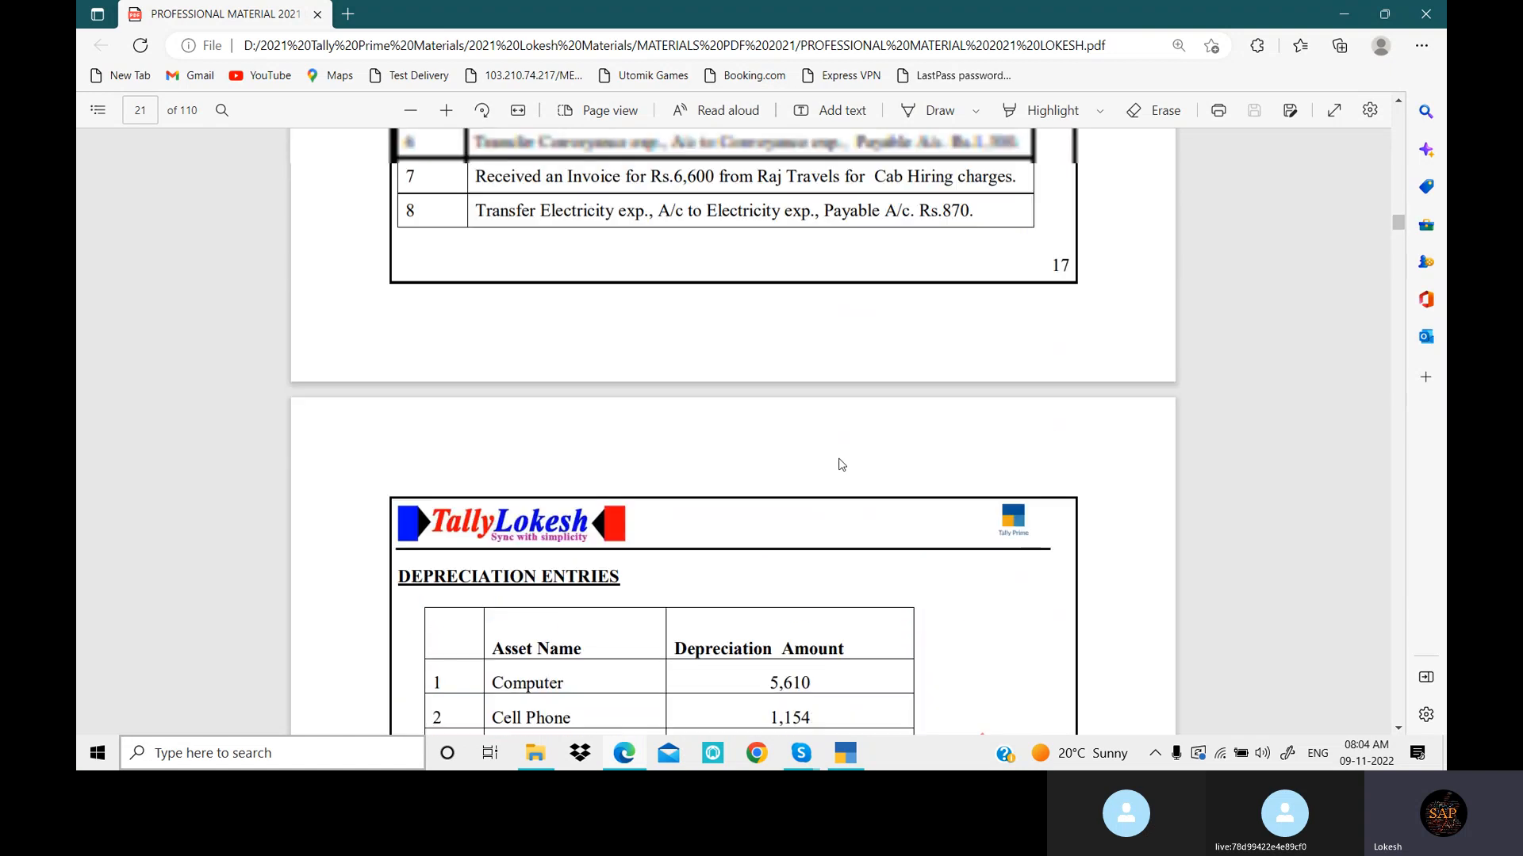
scroll(842, 465, "up", 4)
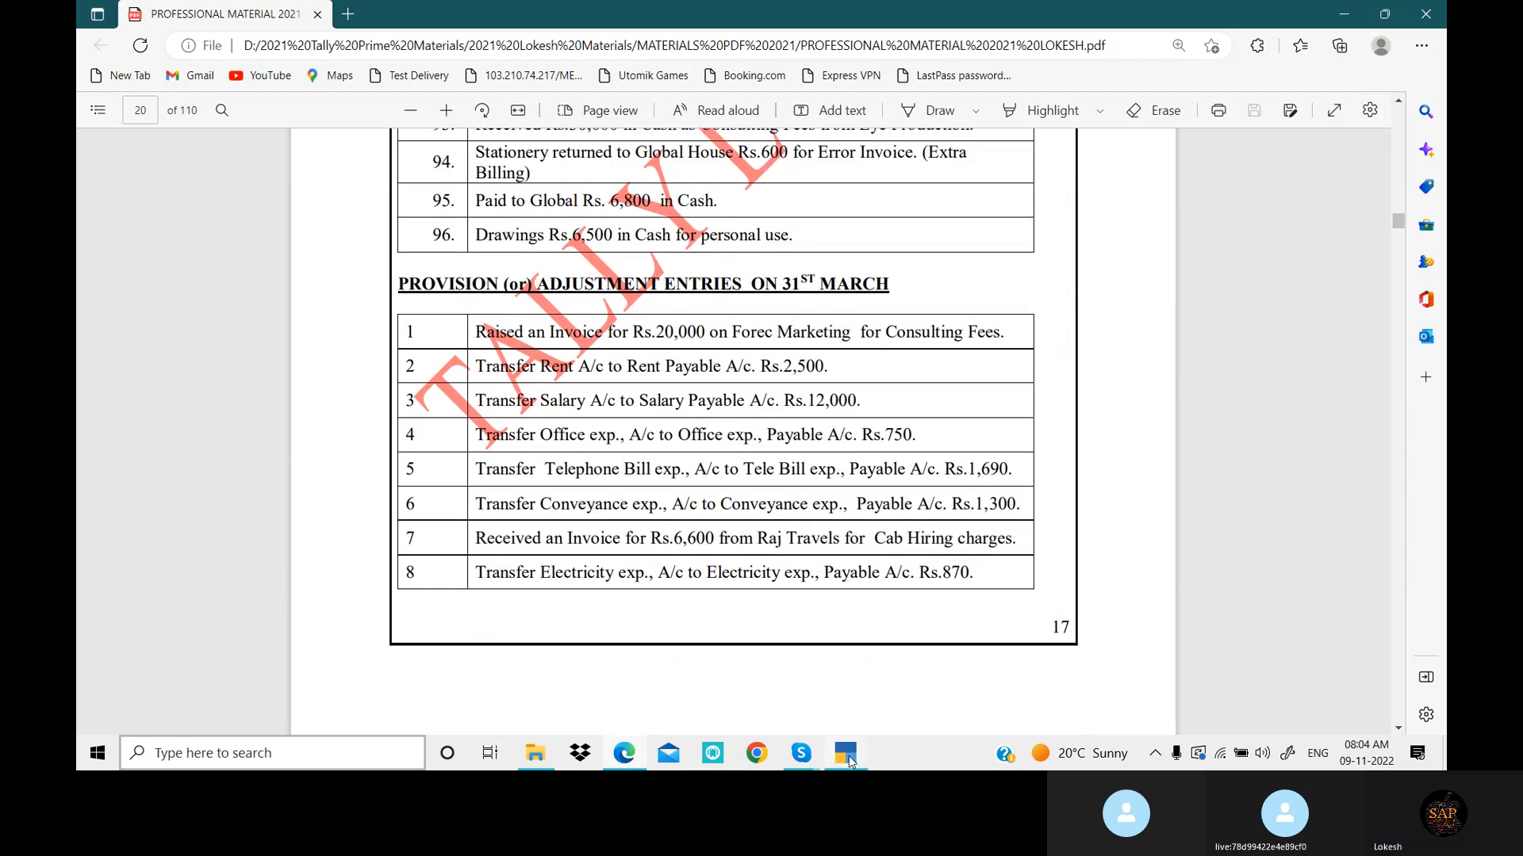
left_click(845, 754)
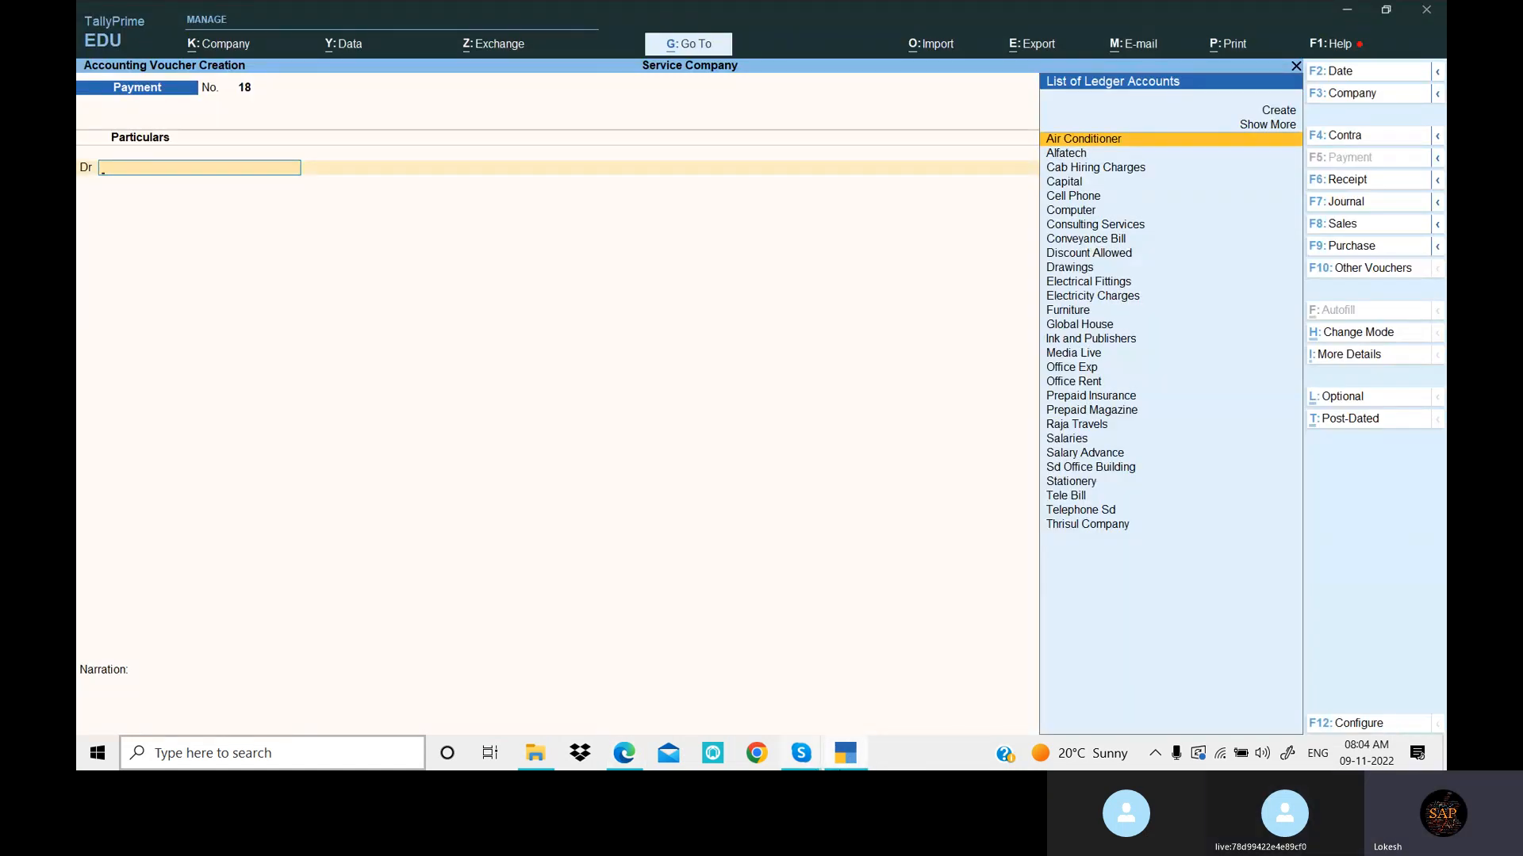
left_click(861, 759)
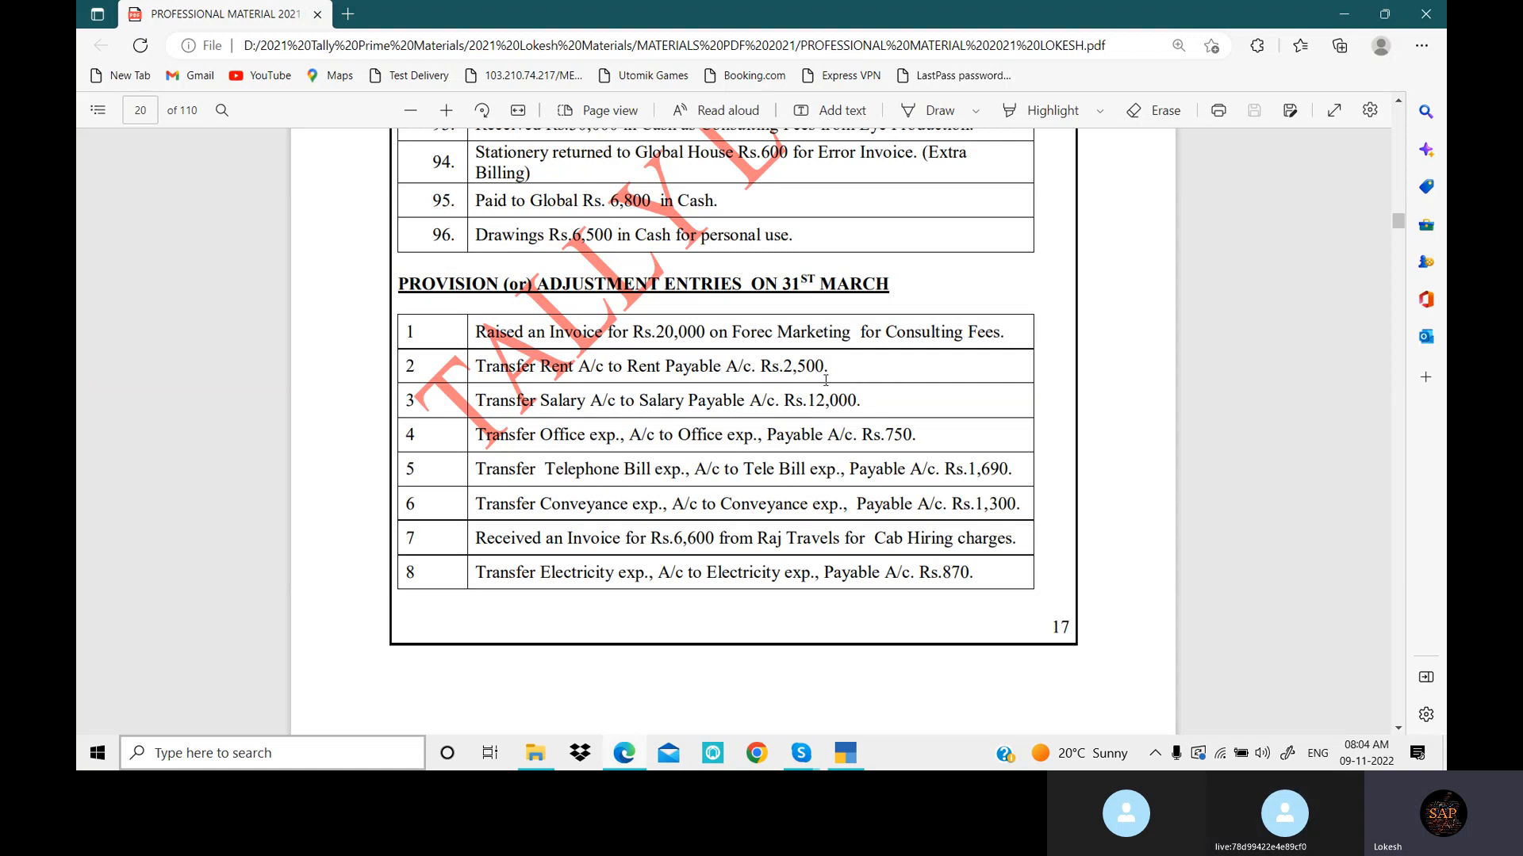
Copy the party name from provision entry 1 in the PDF and create the Forec Marketing ledger in TallyPrime under Sundry Debtors
left_click_drag(734, 331, 837, 336)
key("ctrl+c")
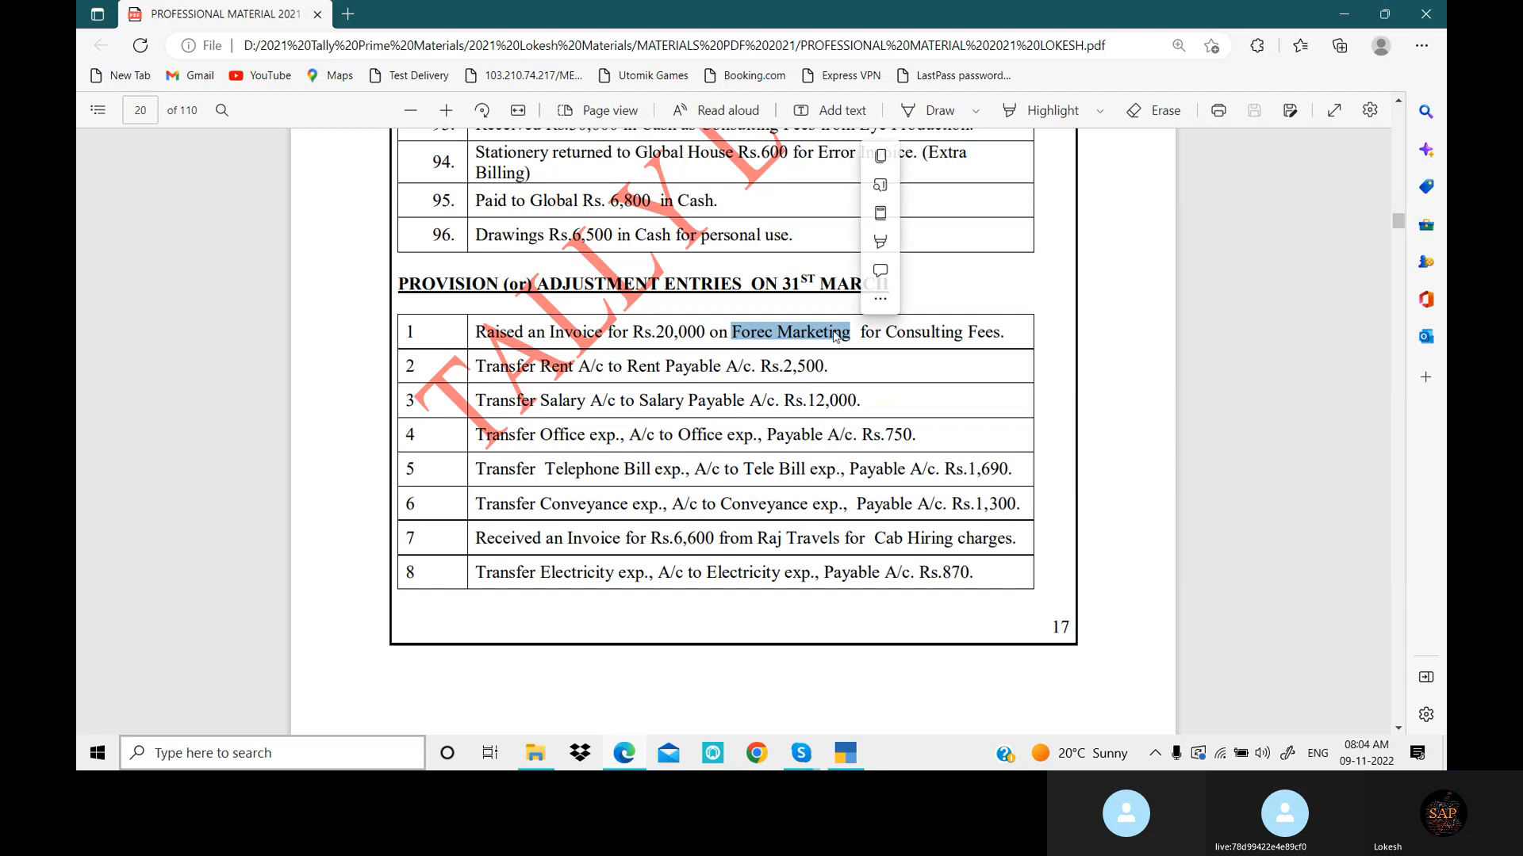
left_click(845, 753)
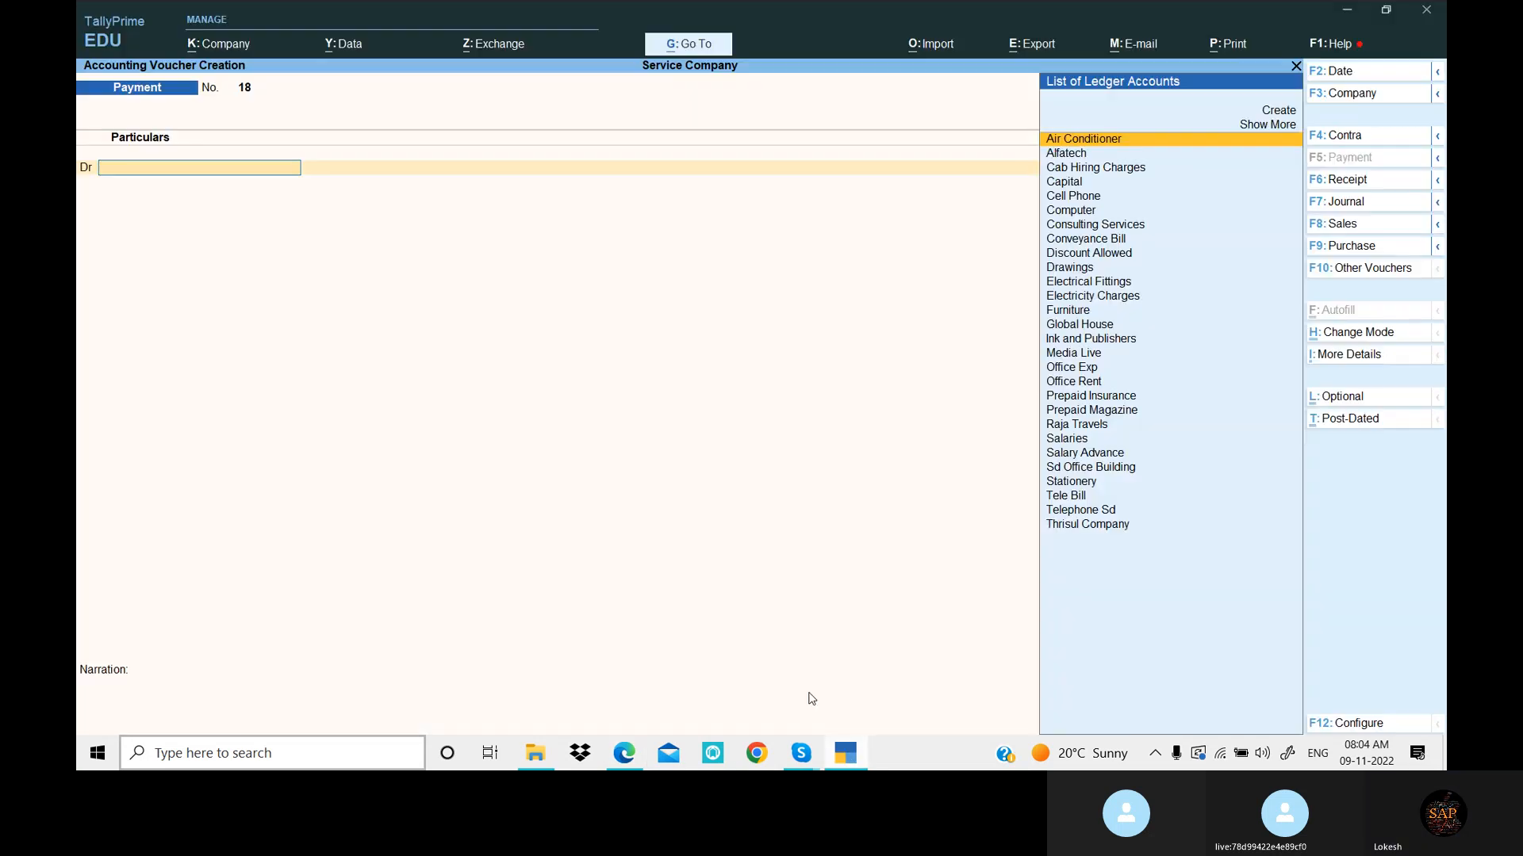
key("alt+c")
key("ctrl+v")
key("Return")
key("Return")
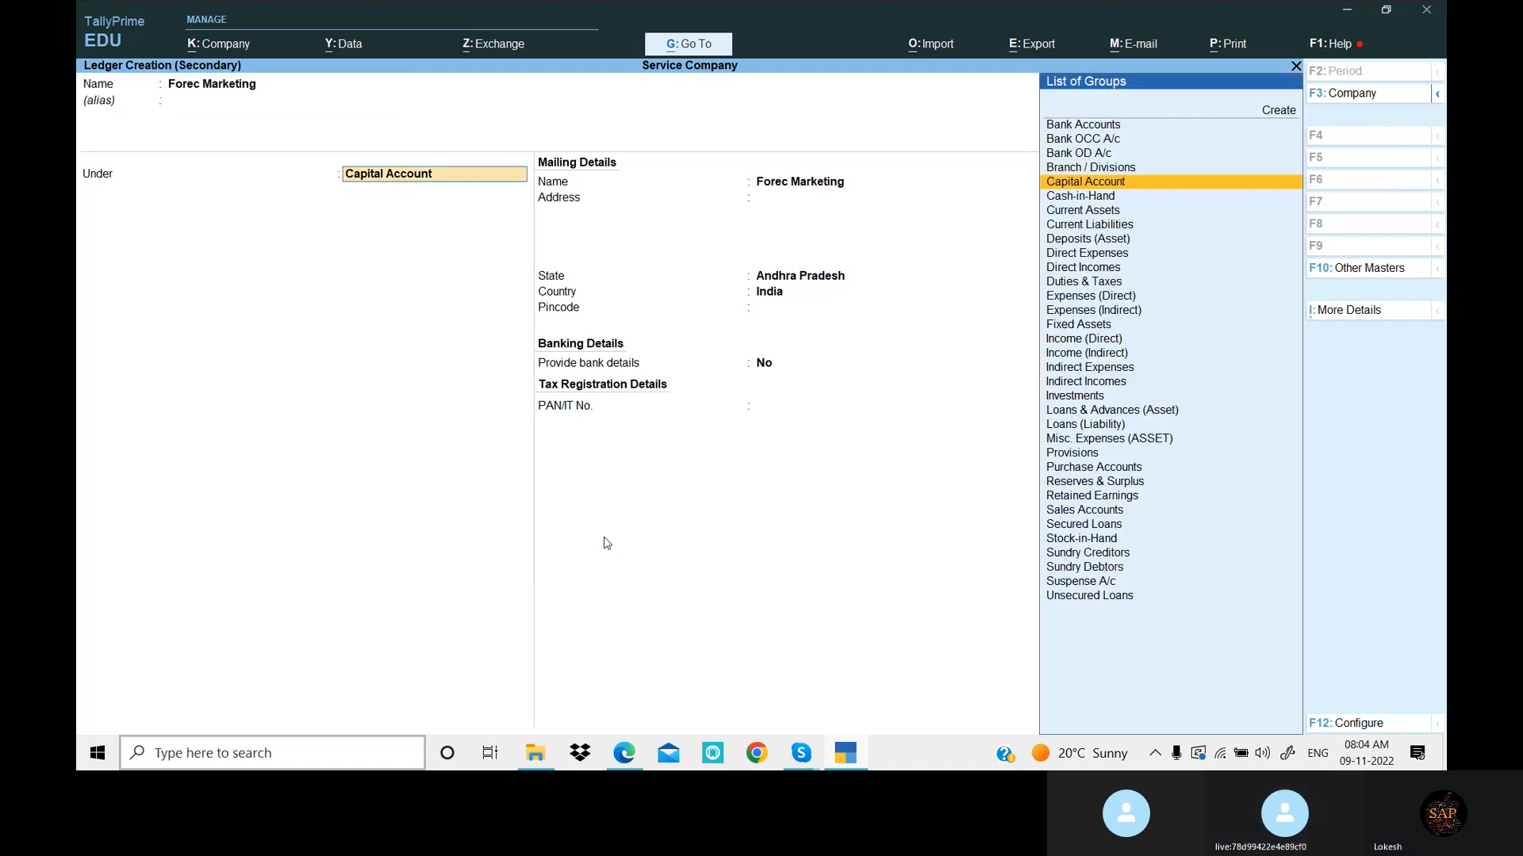
type("Sun")
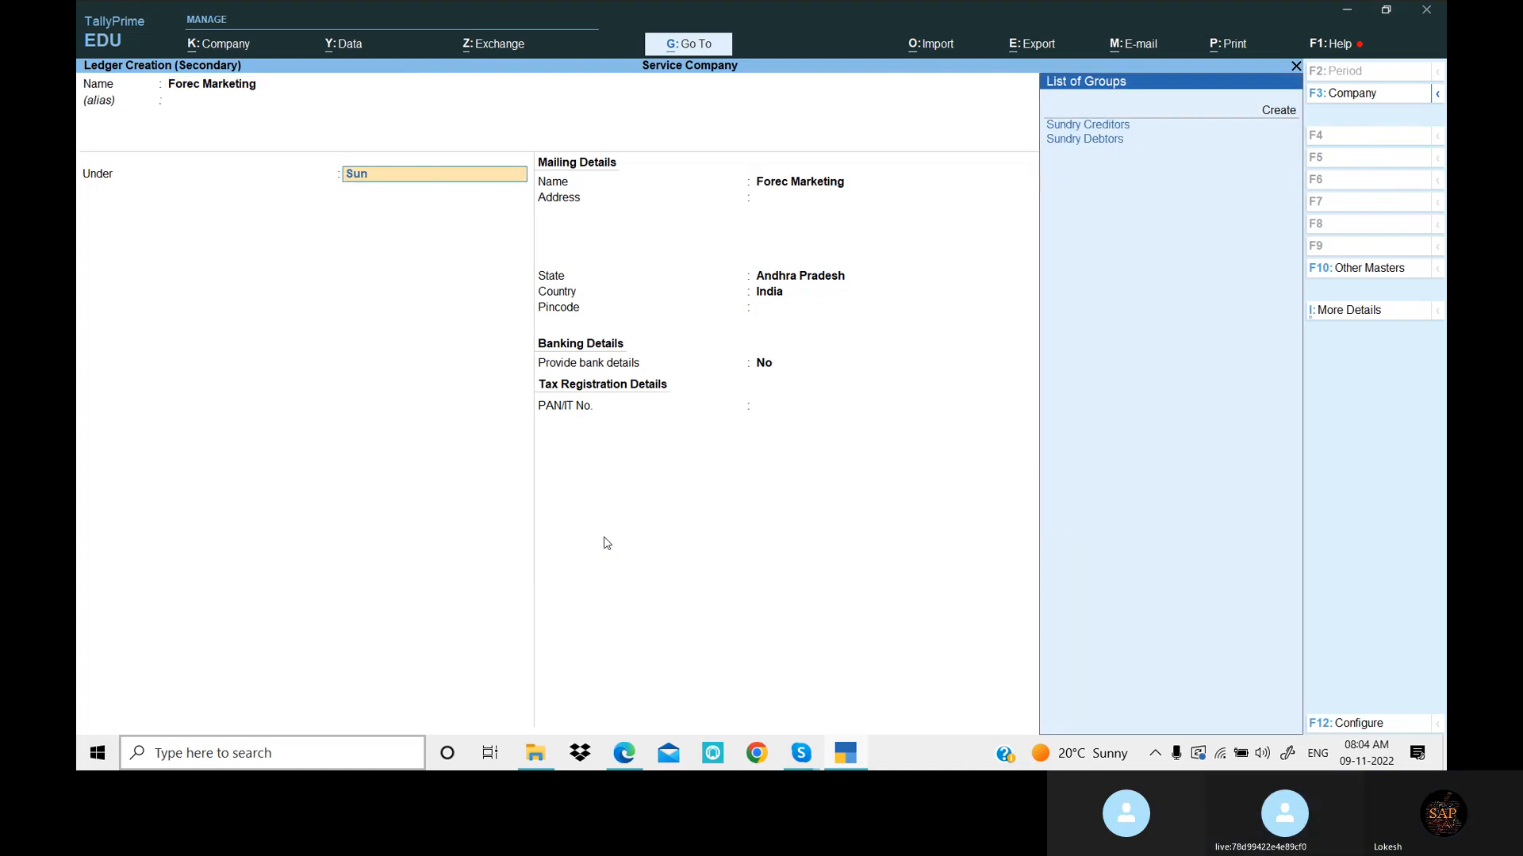
key("Down")
key("Return")
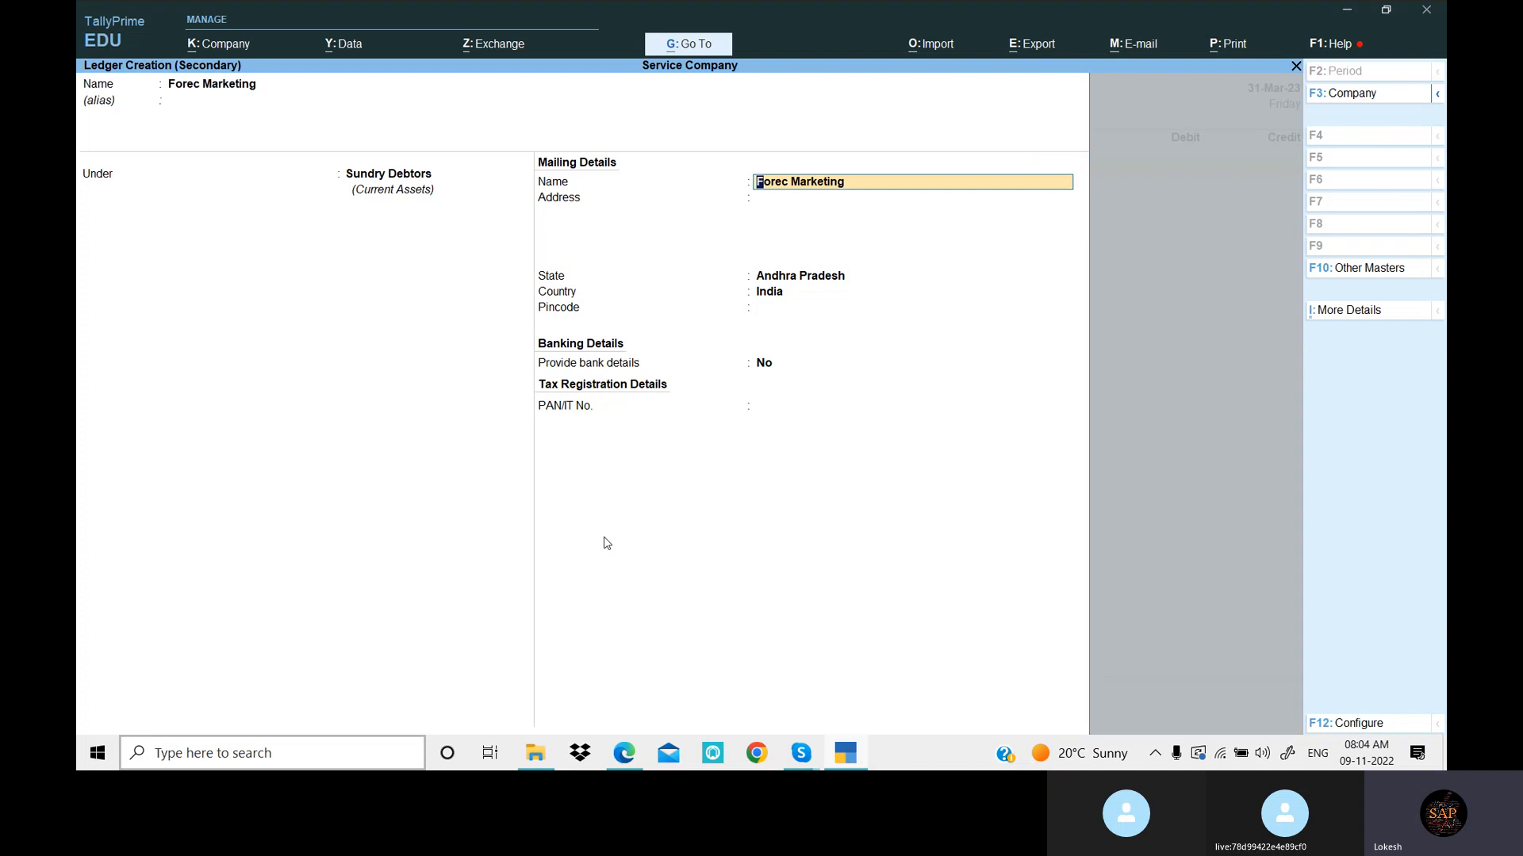
key("ctrl+a")
key("alt")
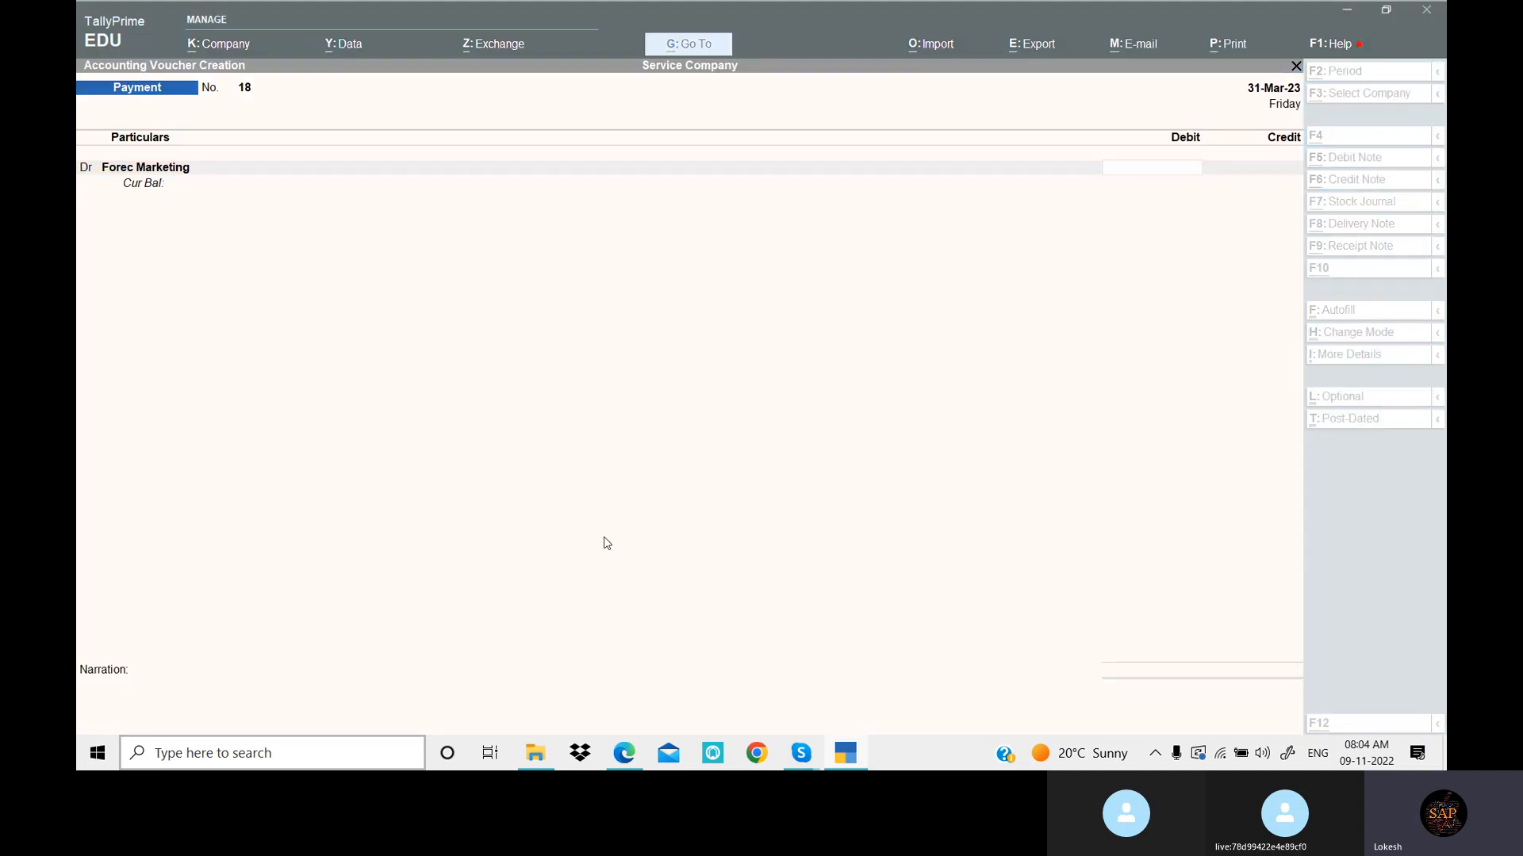
Debit Forec Marketing with 20,000 and credit the same amount to Consulting Services
type("20000")
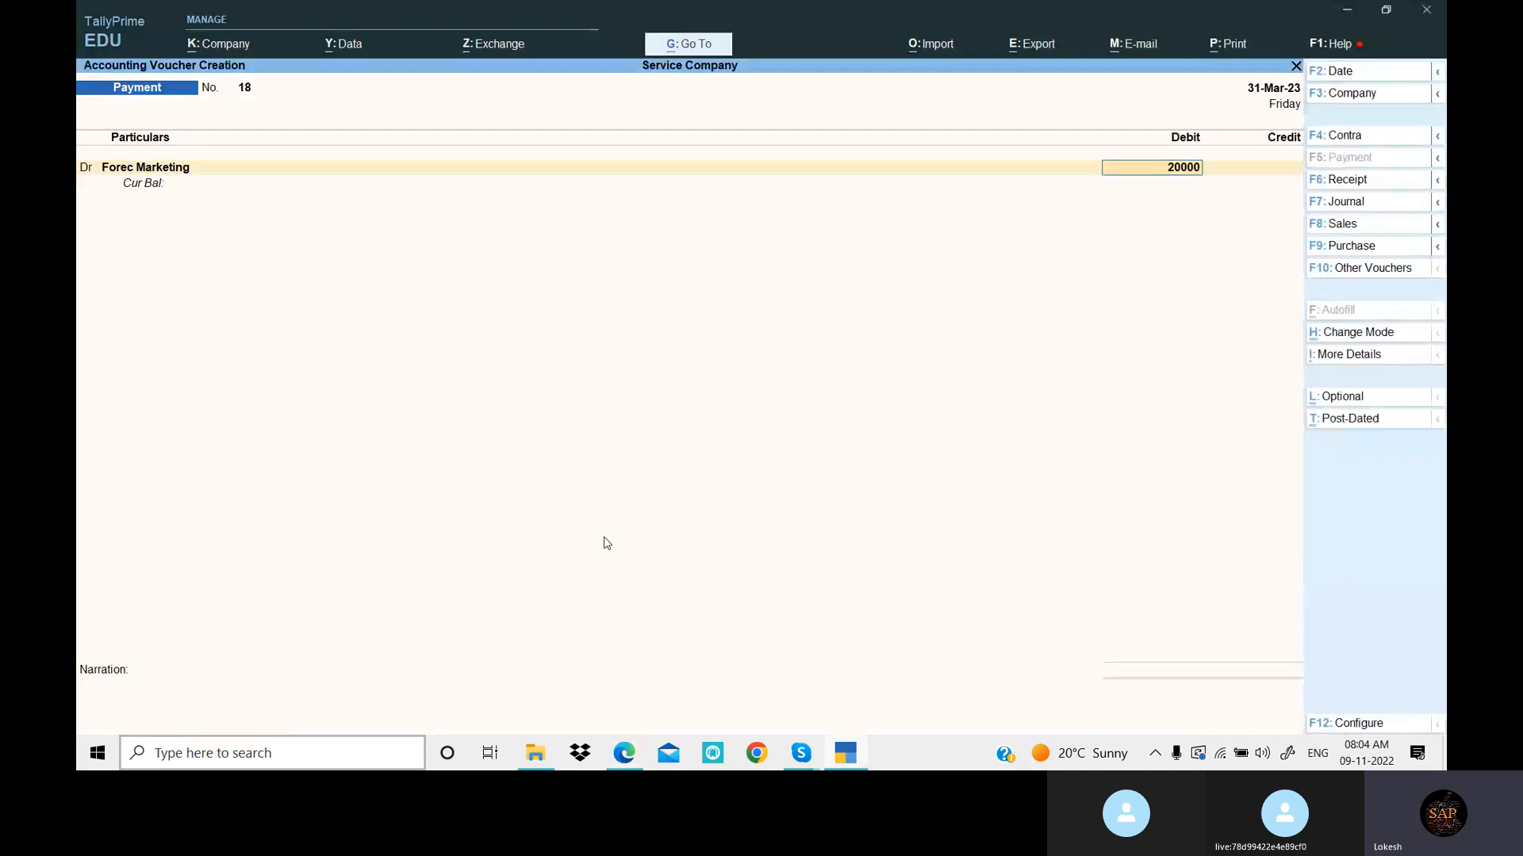
key("Return")
type("Con")
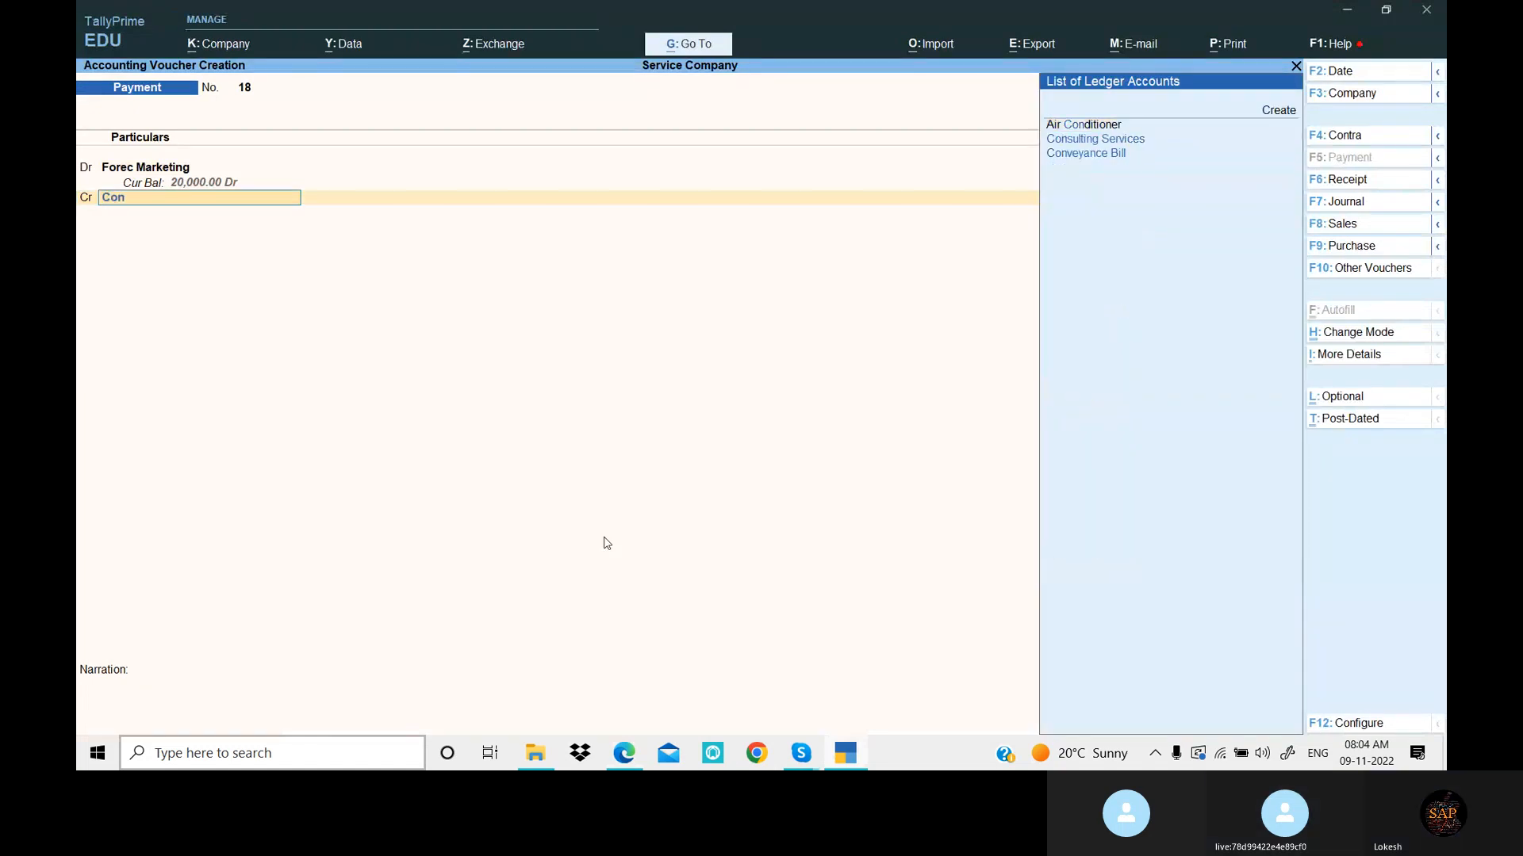
key("Down")
key("Return")
key("Return")
key("Return")
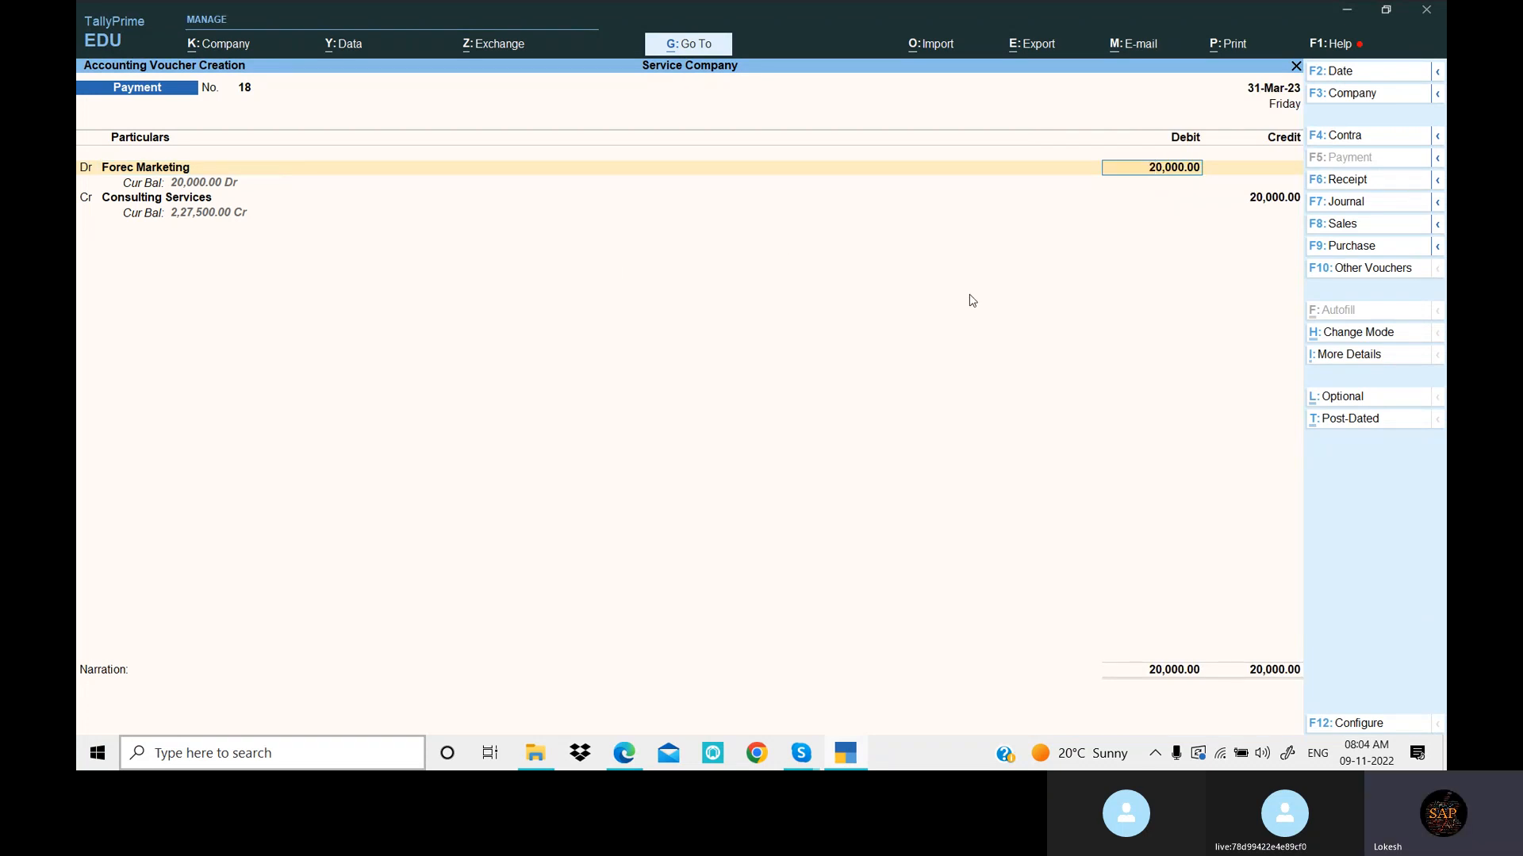
Change the Forec Marketing voucher to a Journal voucher and save it without a narration
left_click(1356, 203)
key("Return")
key("Return")
key("Return")
key("Return")
key("Return")
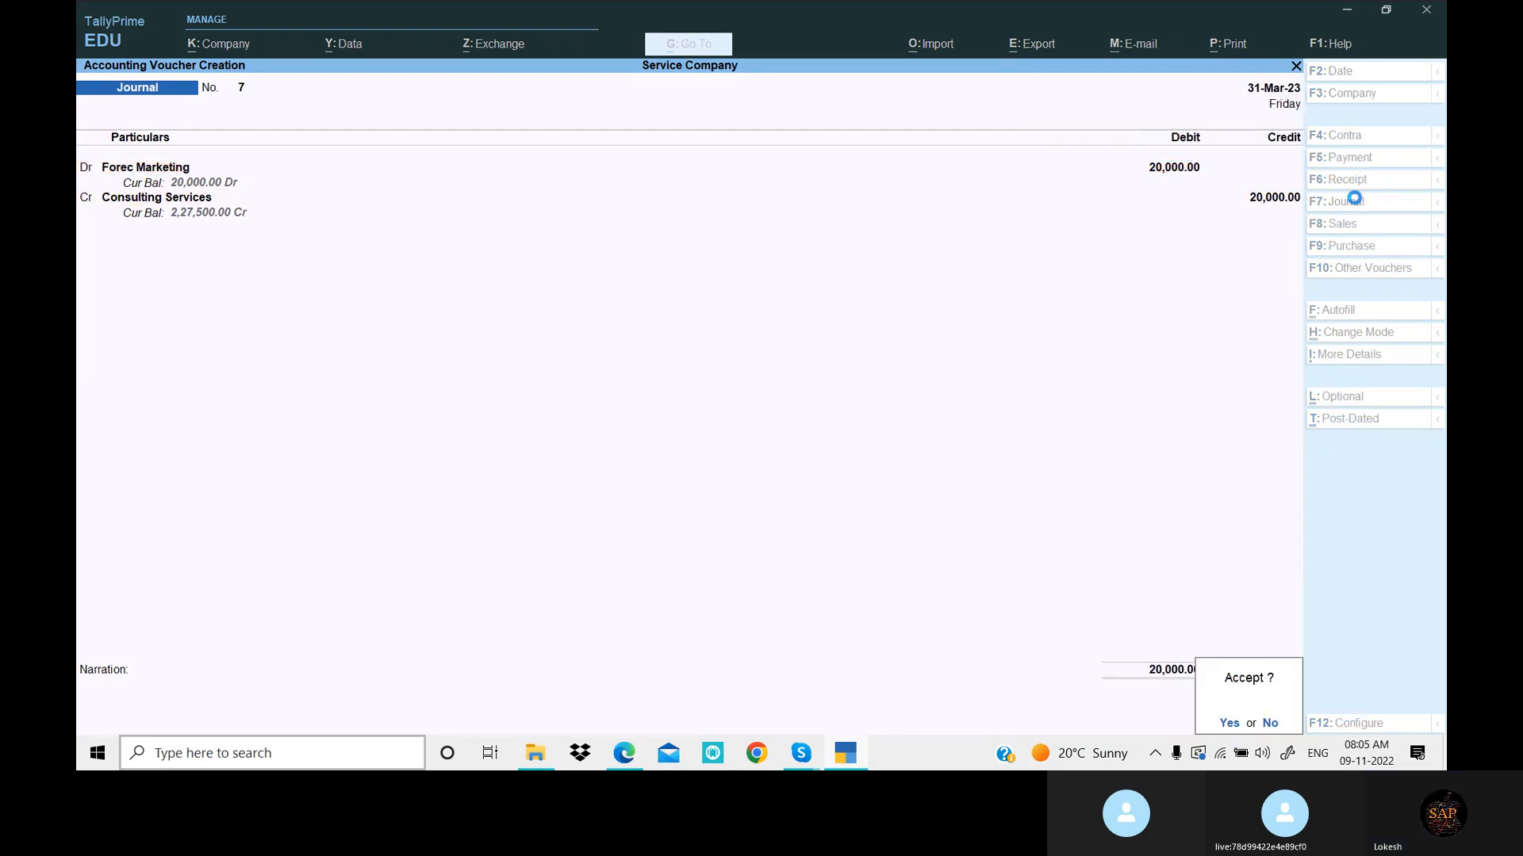
key("Return")
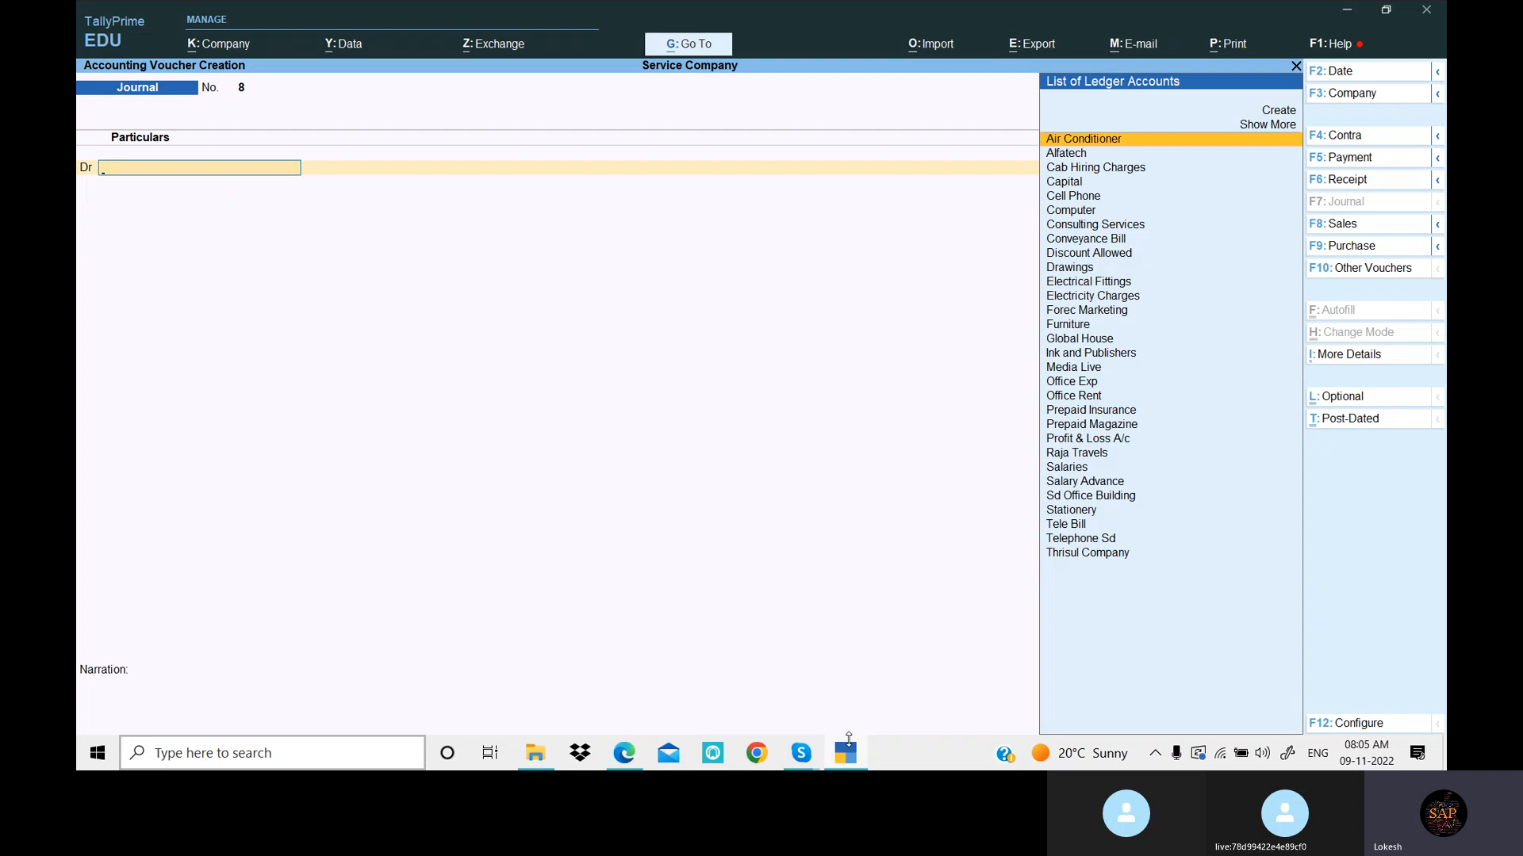
Debit Office Rent with 2,500 in the journal voucher, per provision entry 2 in the PDF
type("Re")
mouse_move(840, 743)
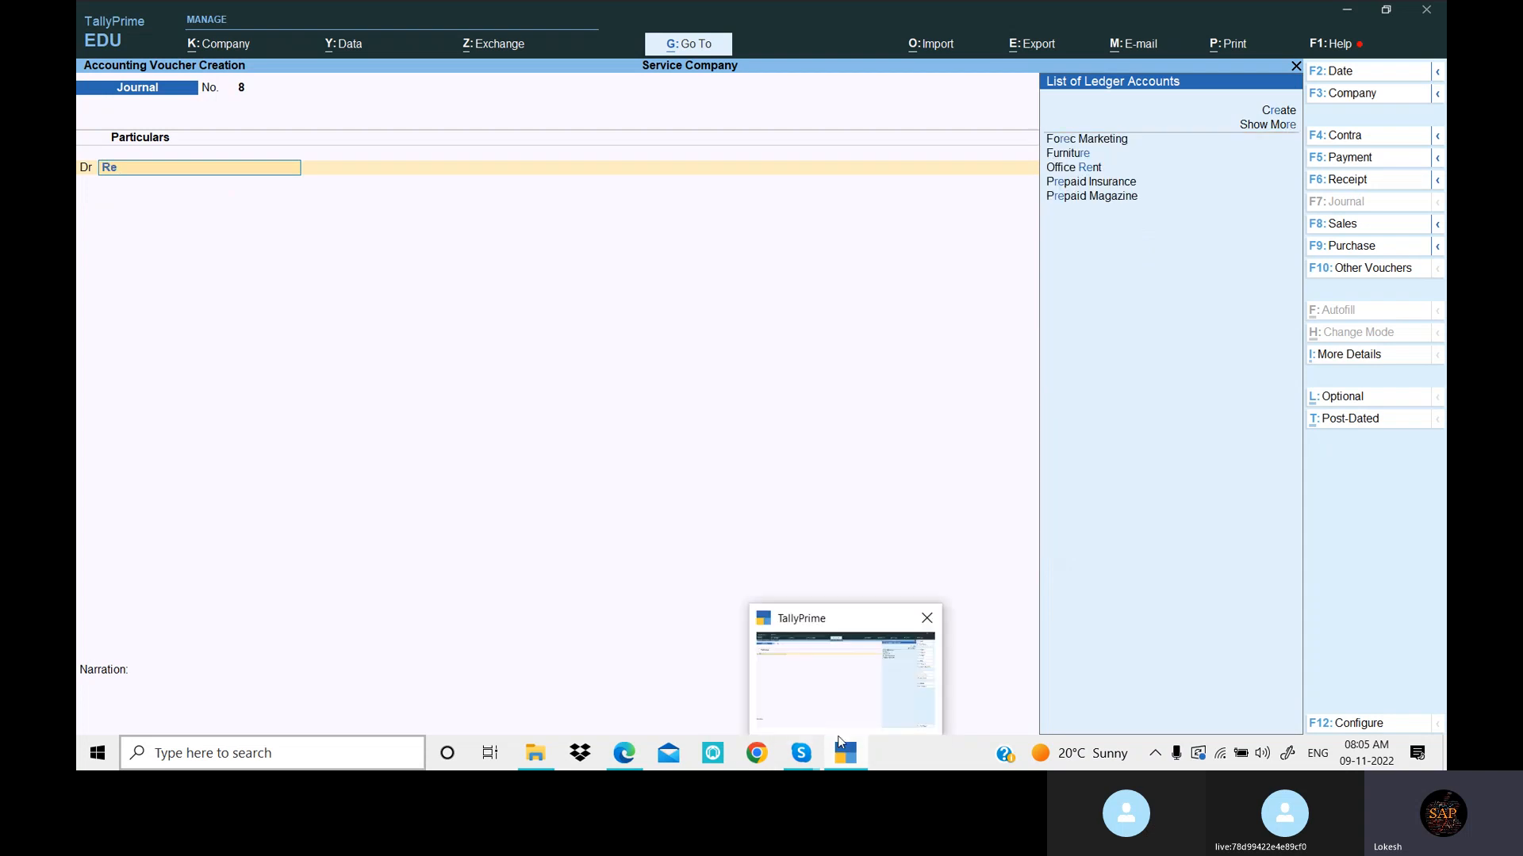
key("Down")
key("Down")
key("Down")
key("Down")
key("Down")
key("Return")
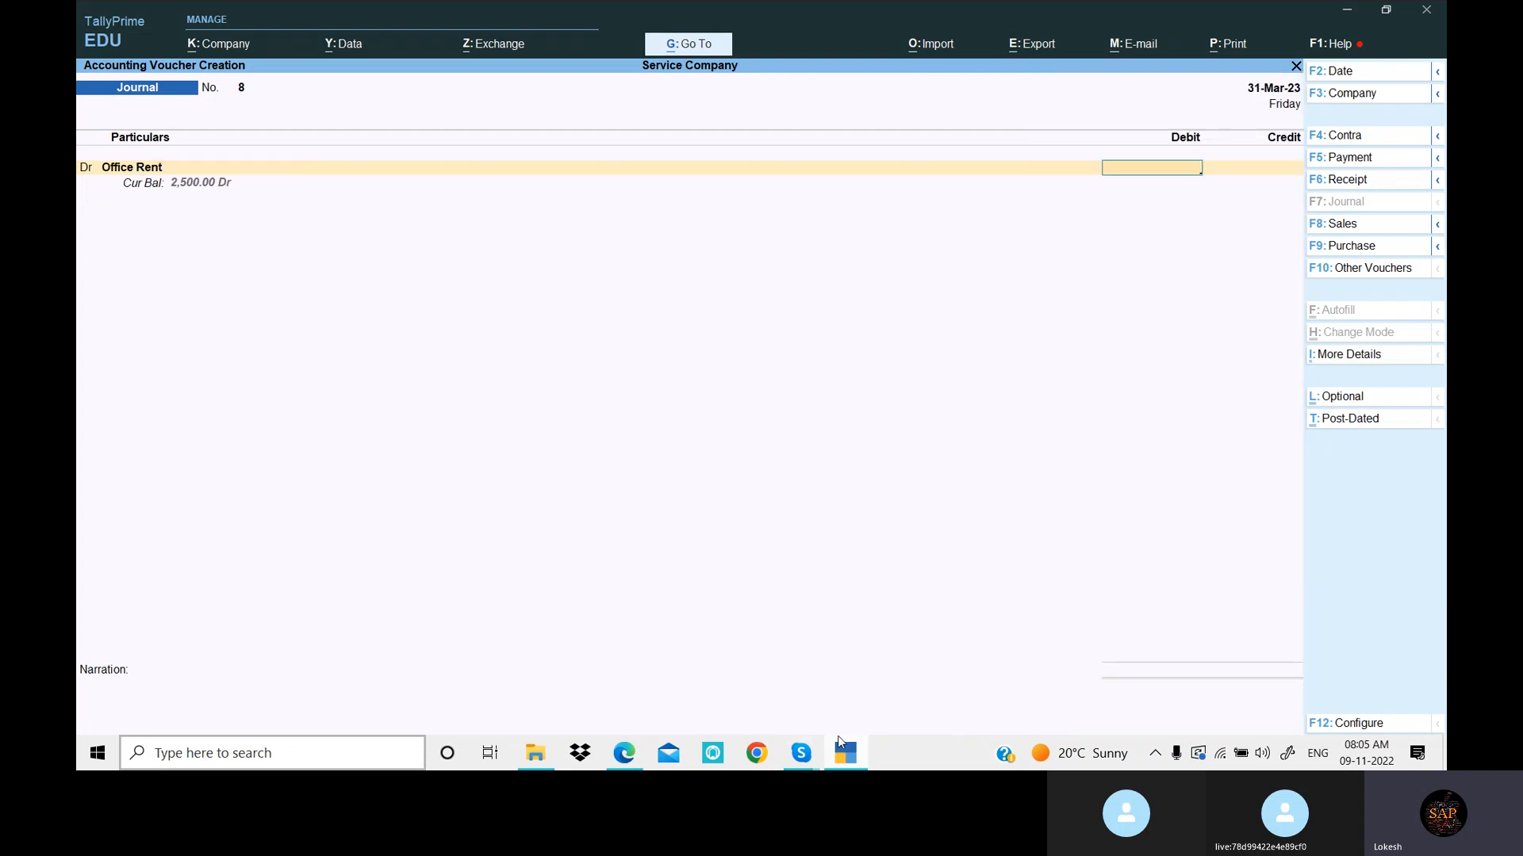
key("alt+Tab")
key("alt+Tab")
type("2500")
key("Return")
key("Return")
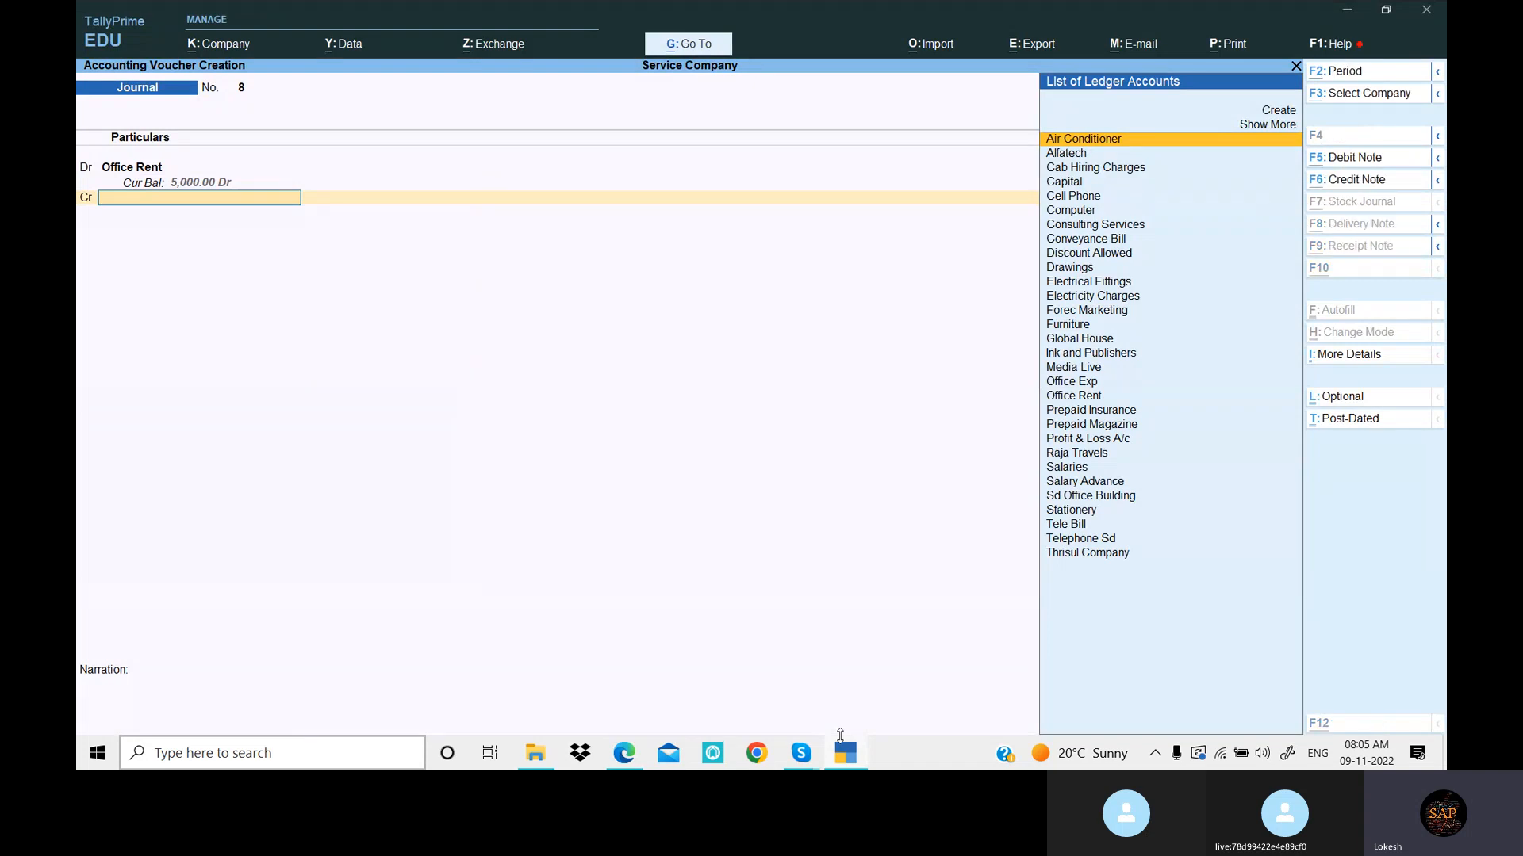
Credit the 2,500 to a new Rent Payable ledger under Provisions and save the journal voucher without a narration
key("alt+c")
type("Rent Payable")
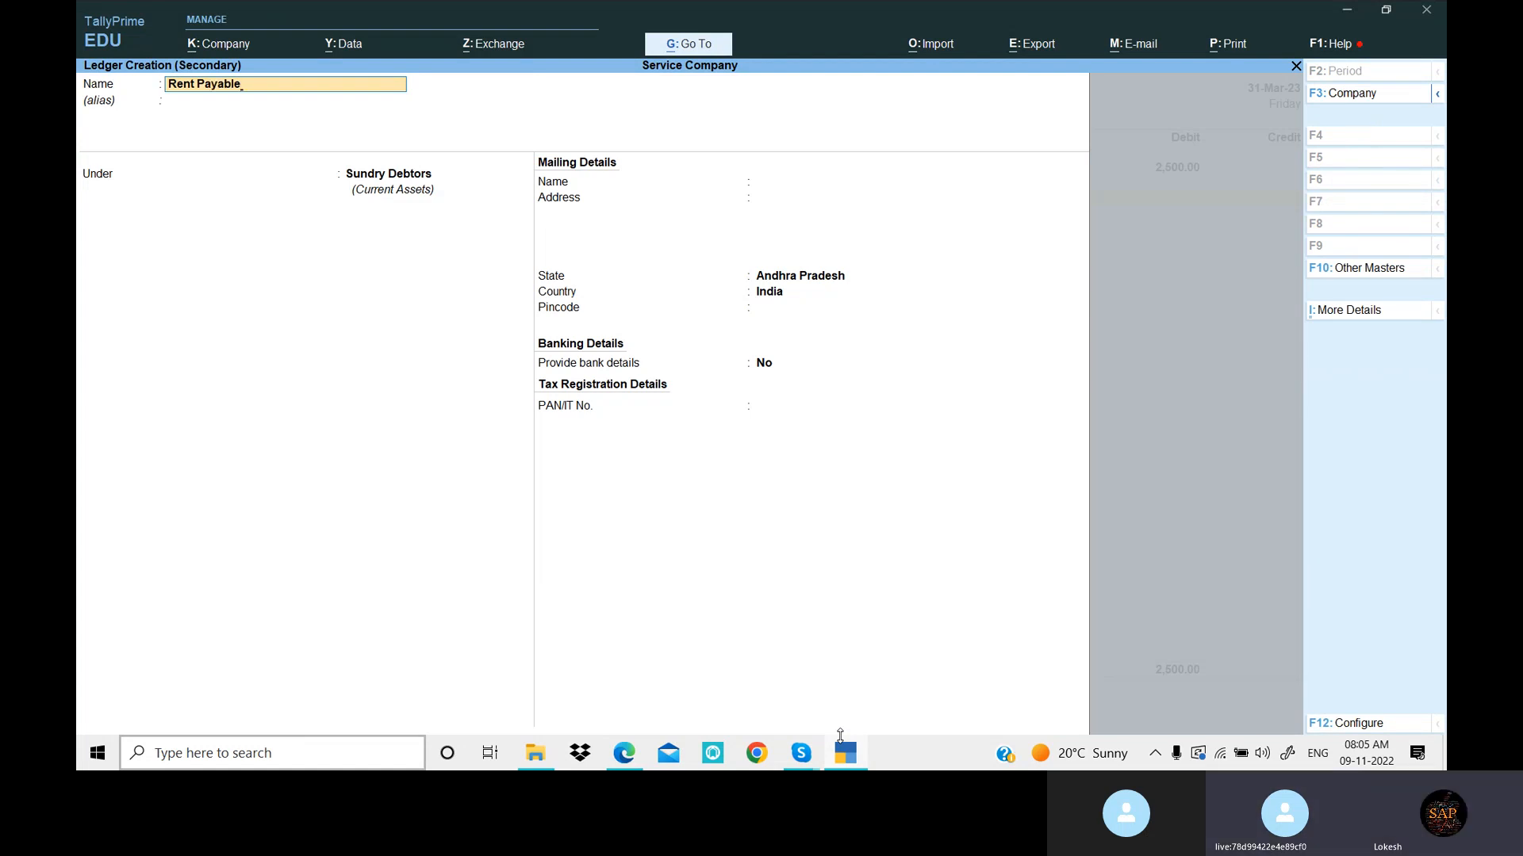
key("Return")
key("Return")
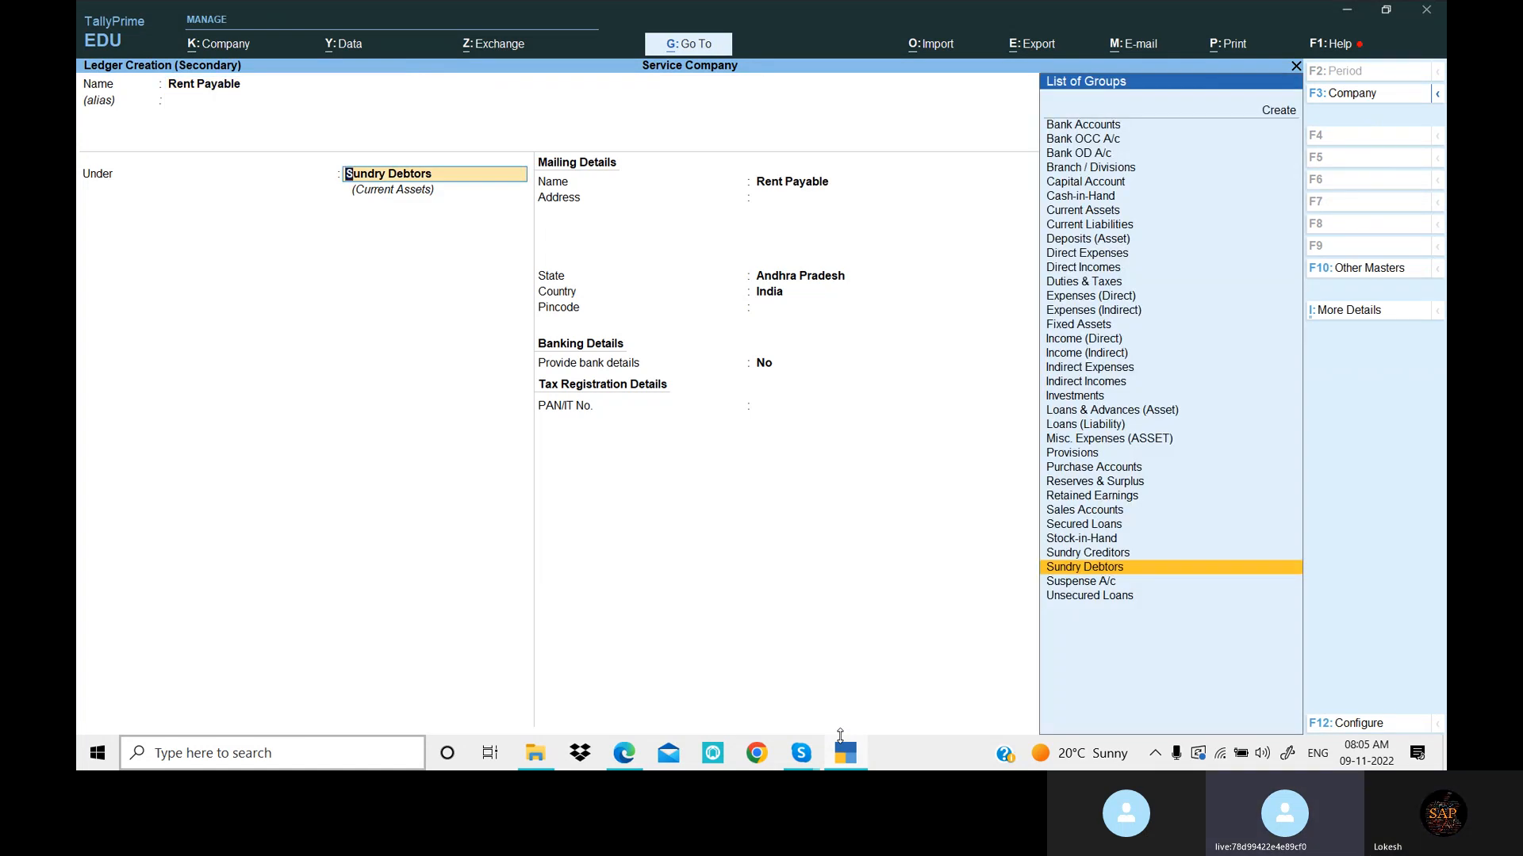
type("pro")
key("Return")
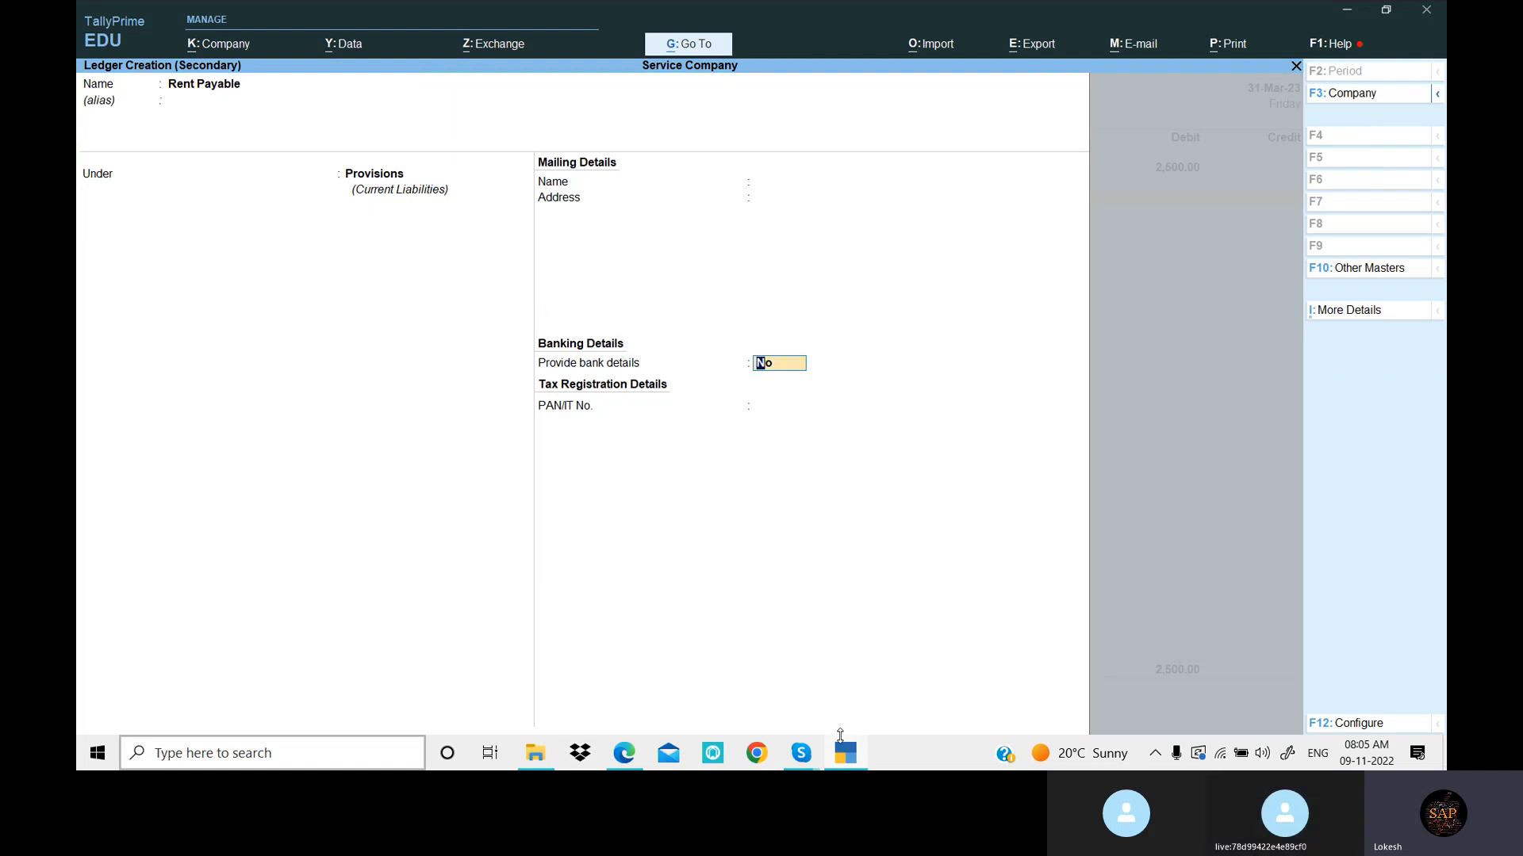
key("Return")
key("Return")
key("Return")
key("Return")
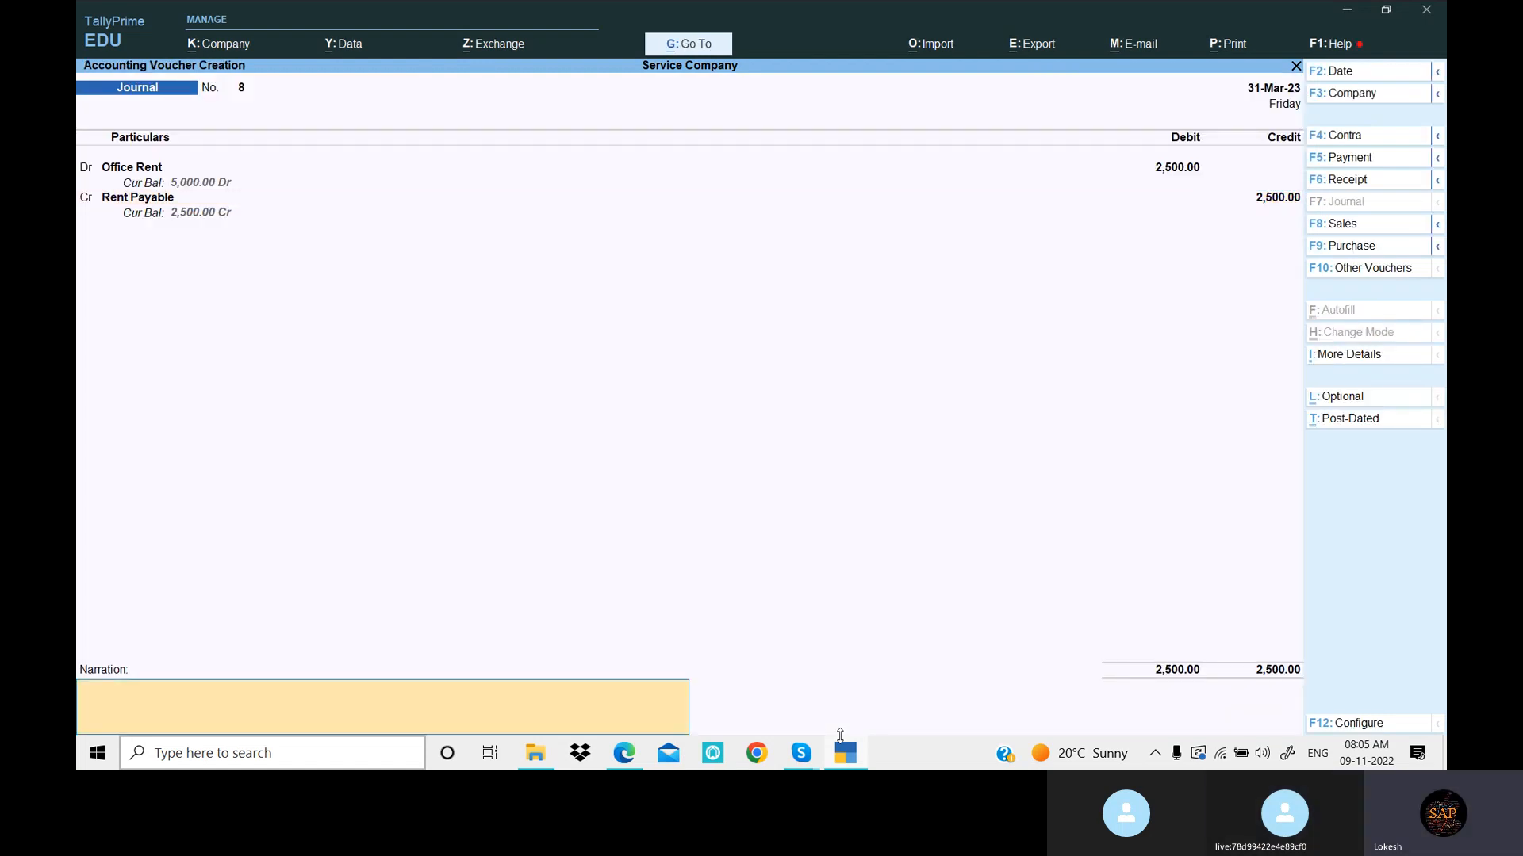
key("Return")
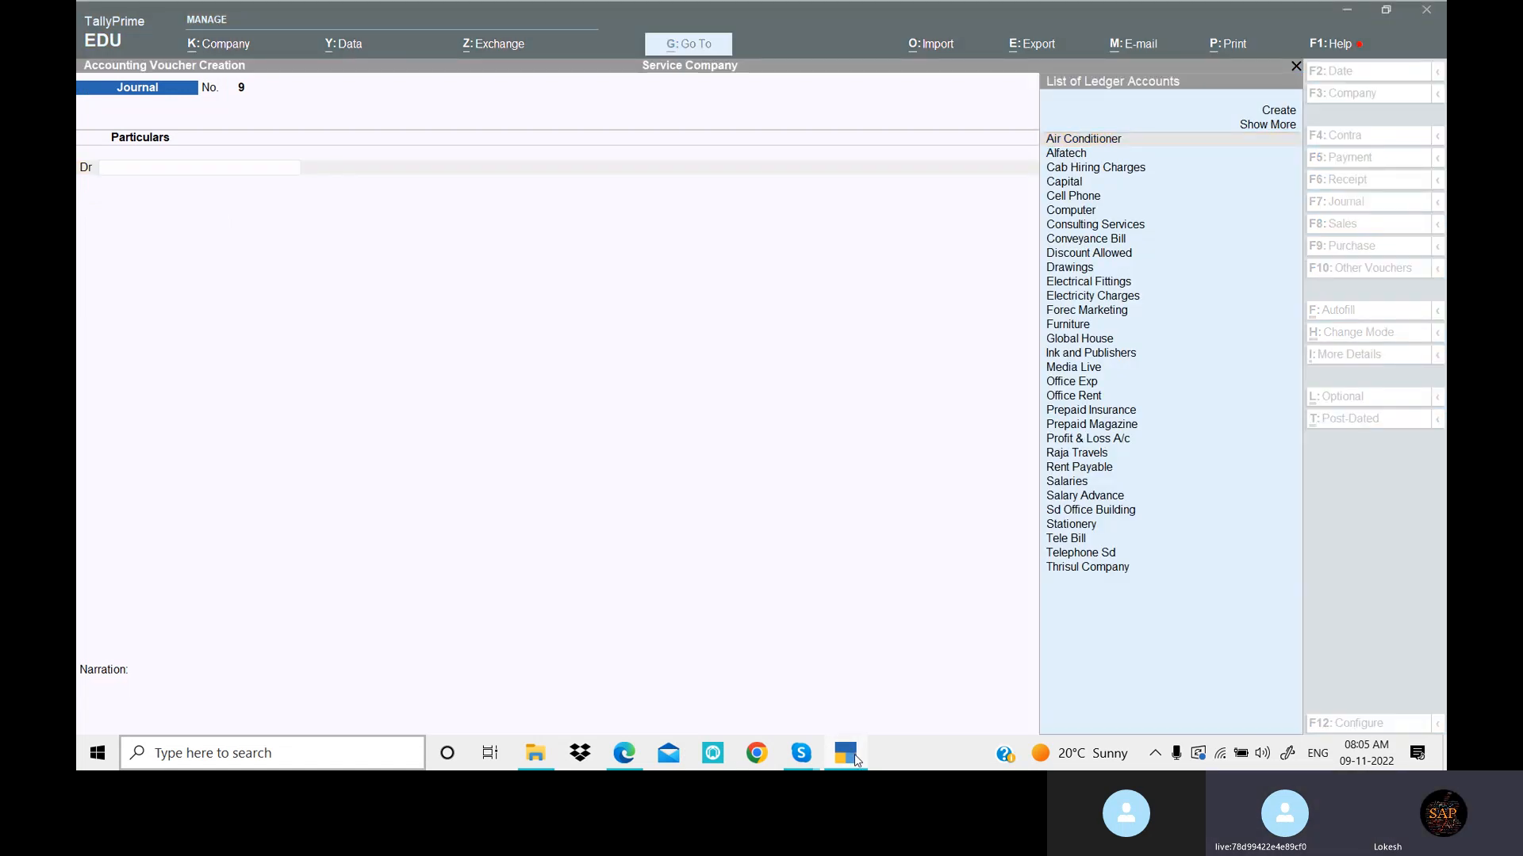
Debit Salaries with 12,000 in a new journal voucher, checking the amount against provision entry 3 in the PDF
left_click(854, 755)
left_click(854, 754)
type("Sa")
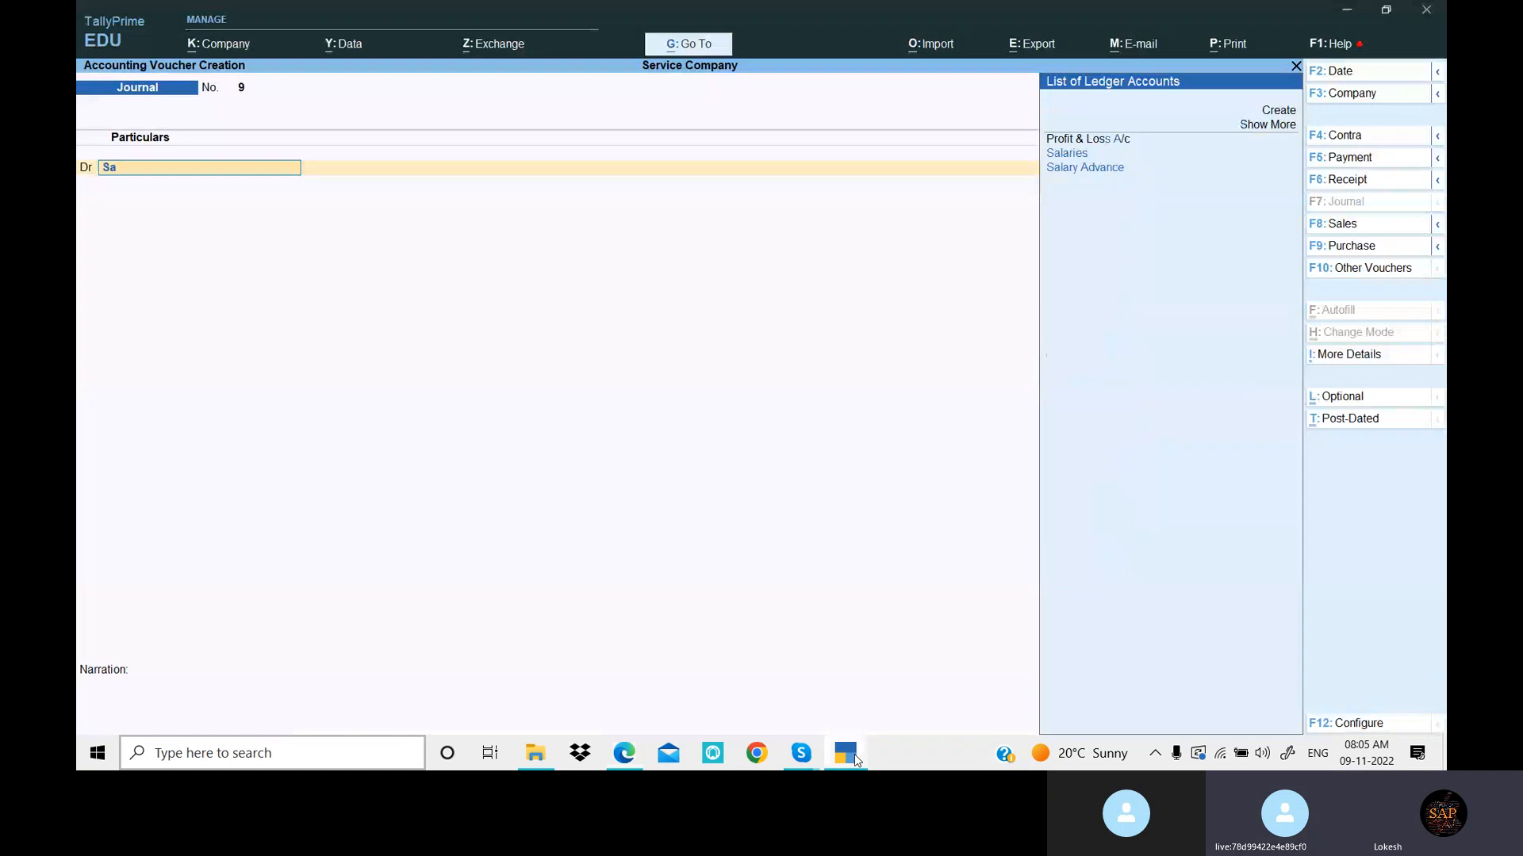
key("Return")
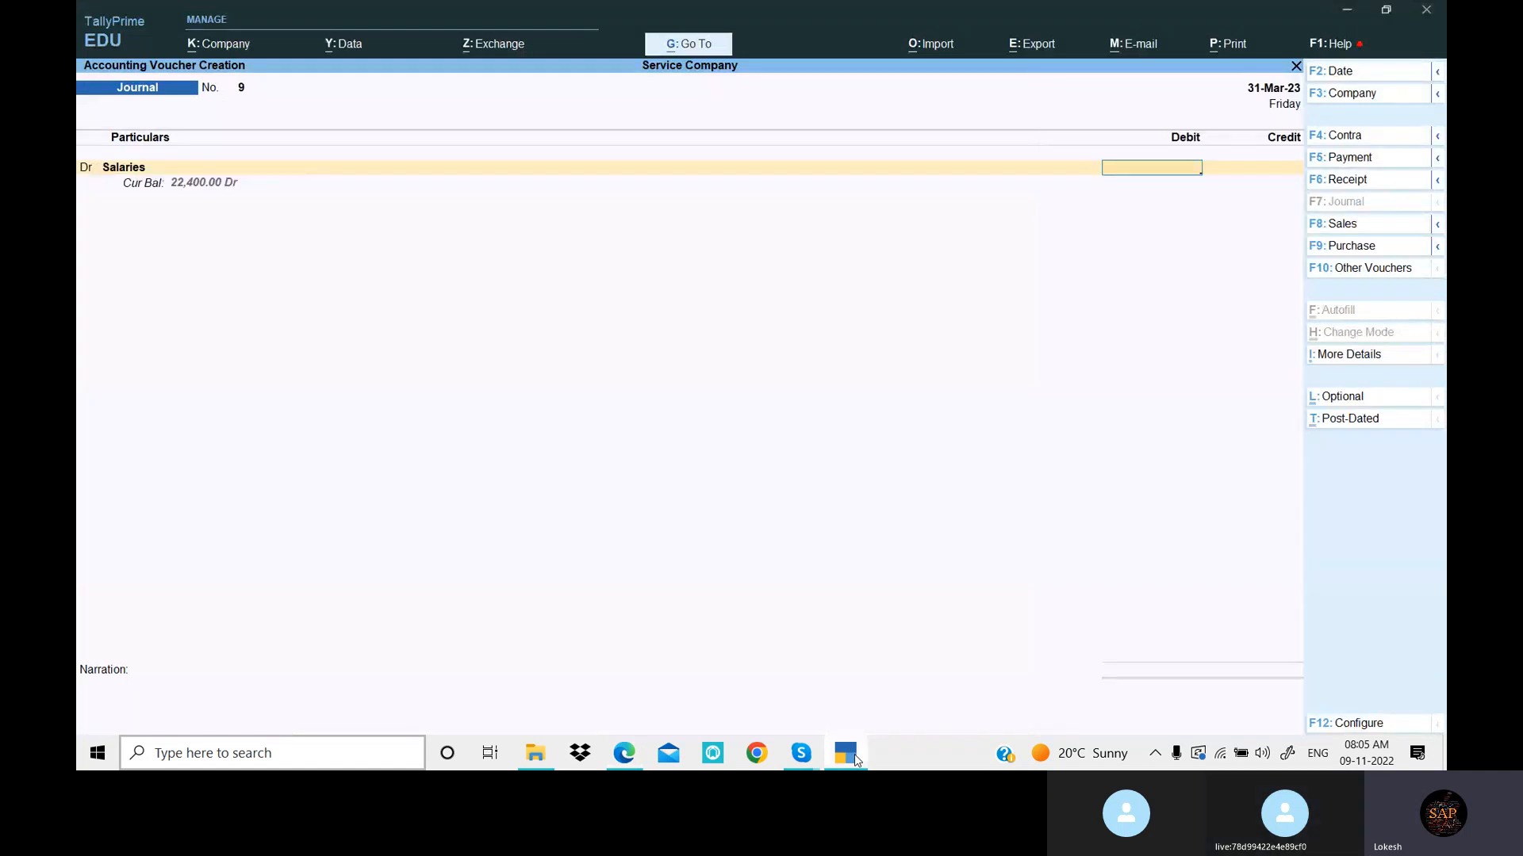
key("alt+Tab")
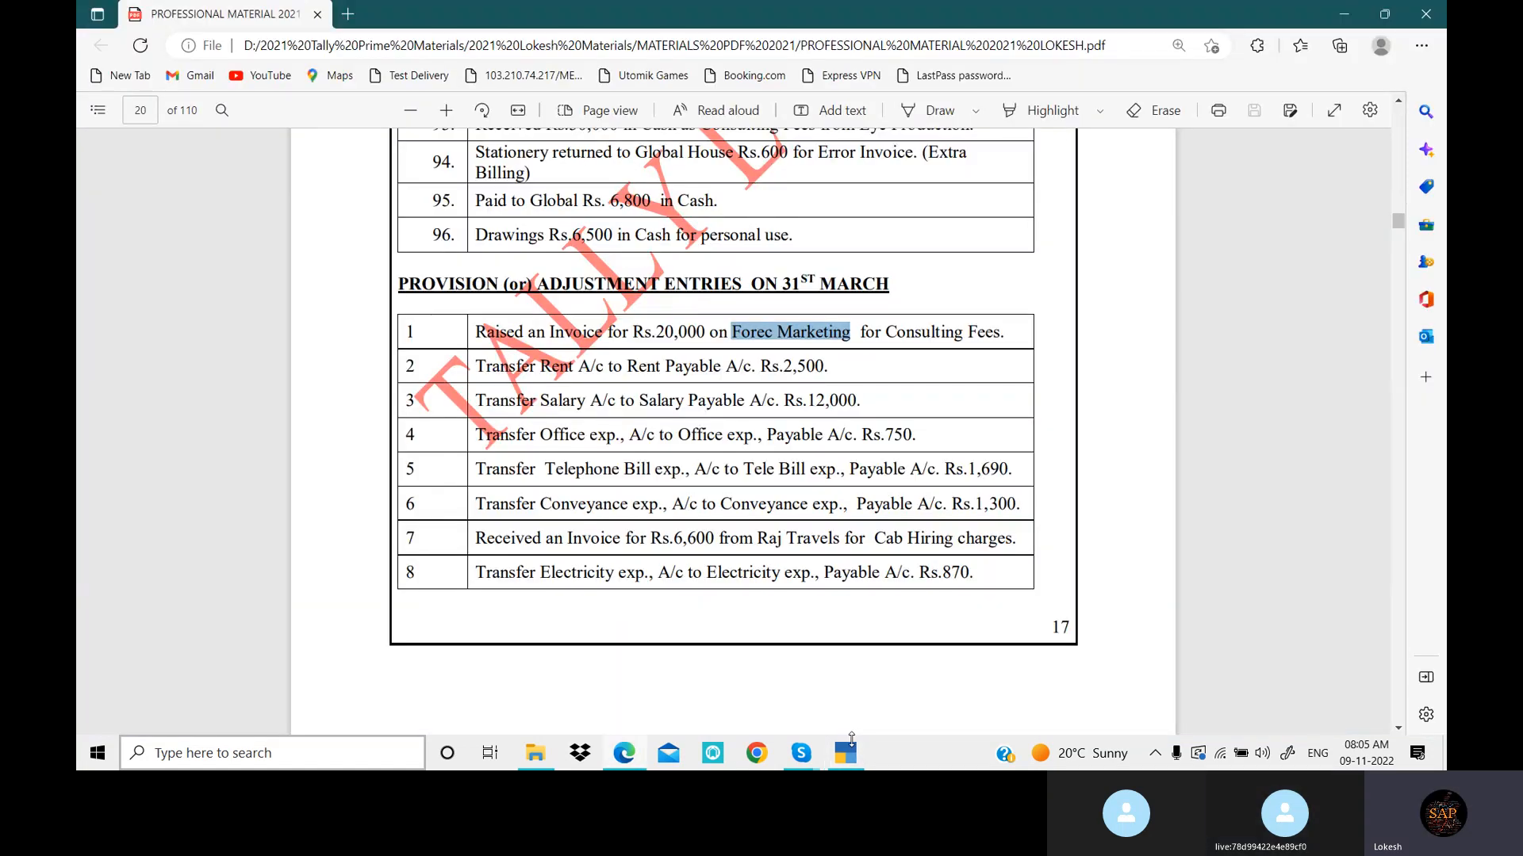
key("alt+Tab")
type("12000")
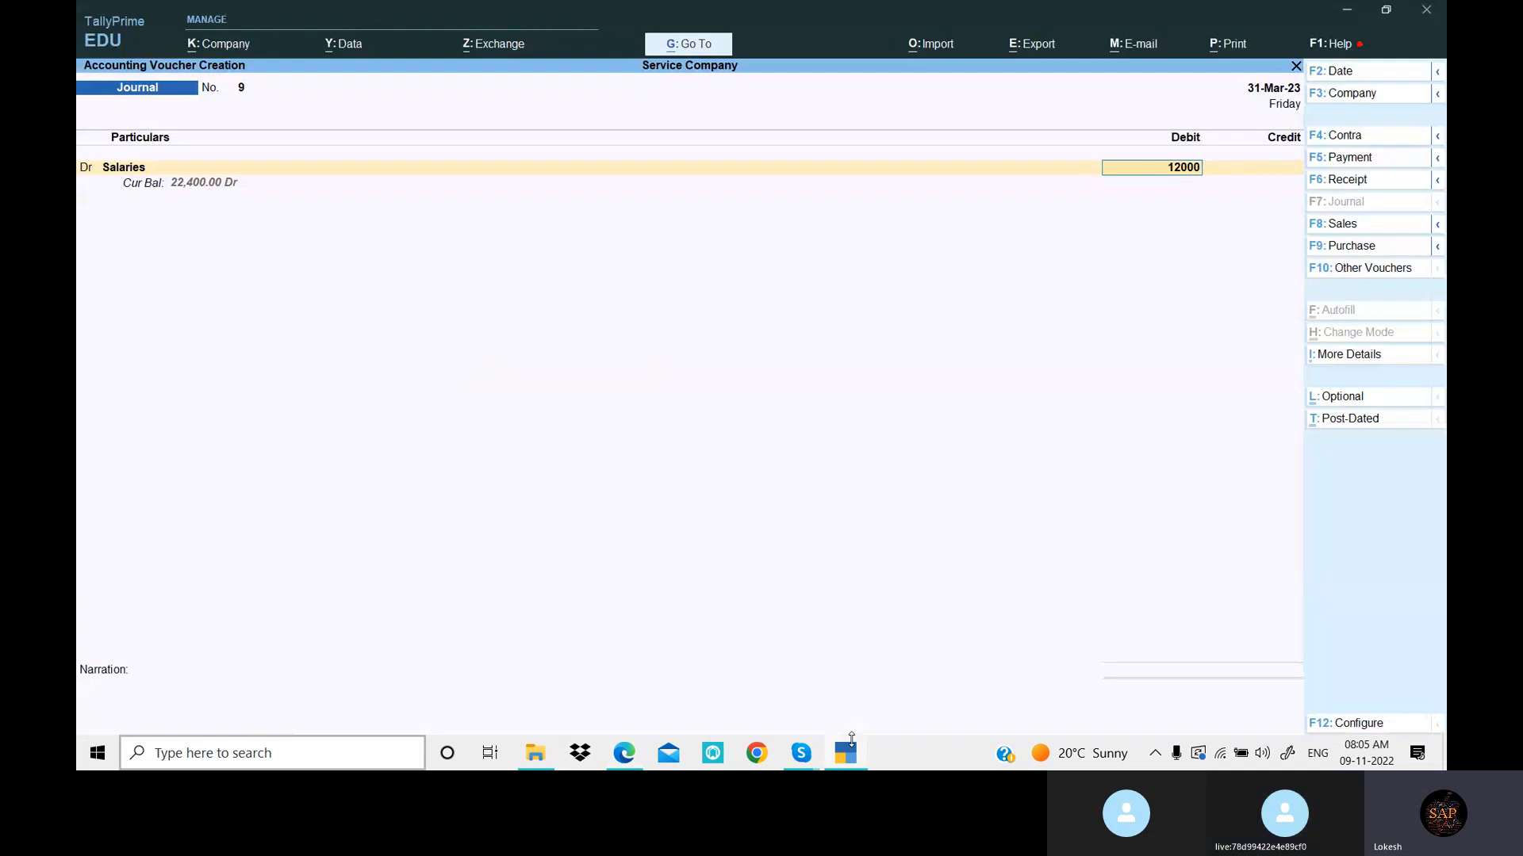
key("Return")
Credit the 12,000 to a new Salary Payable ledger under Provisions and save the voucher without a narration
key("alt+c")
type("Salary Pa")
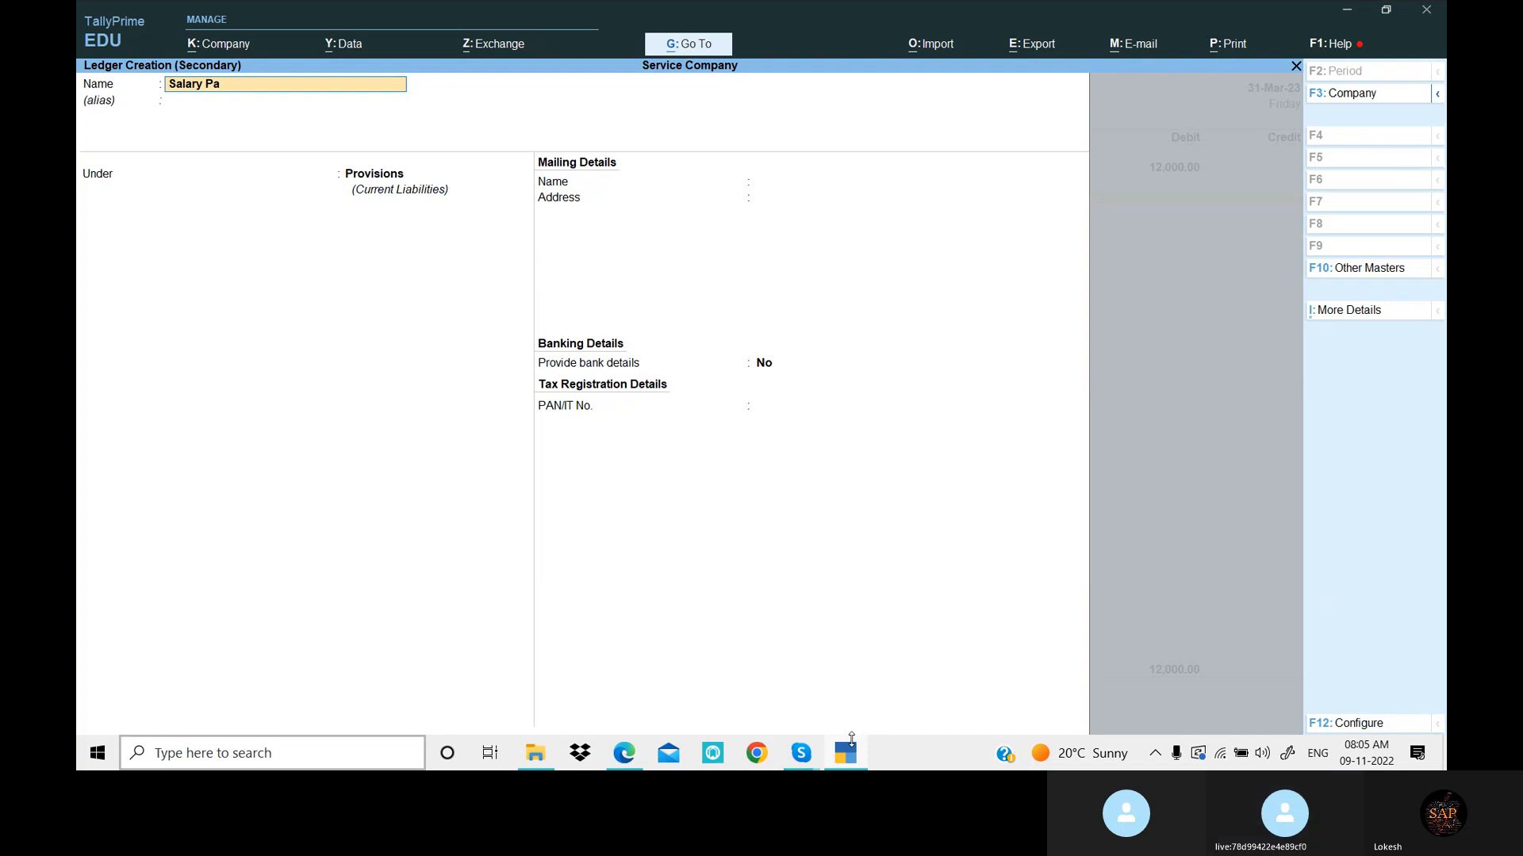
type("yable")
key("Return")
key("Return")
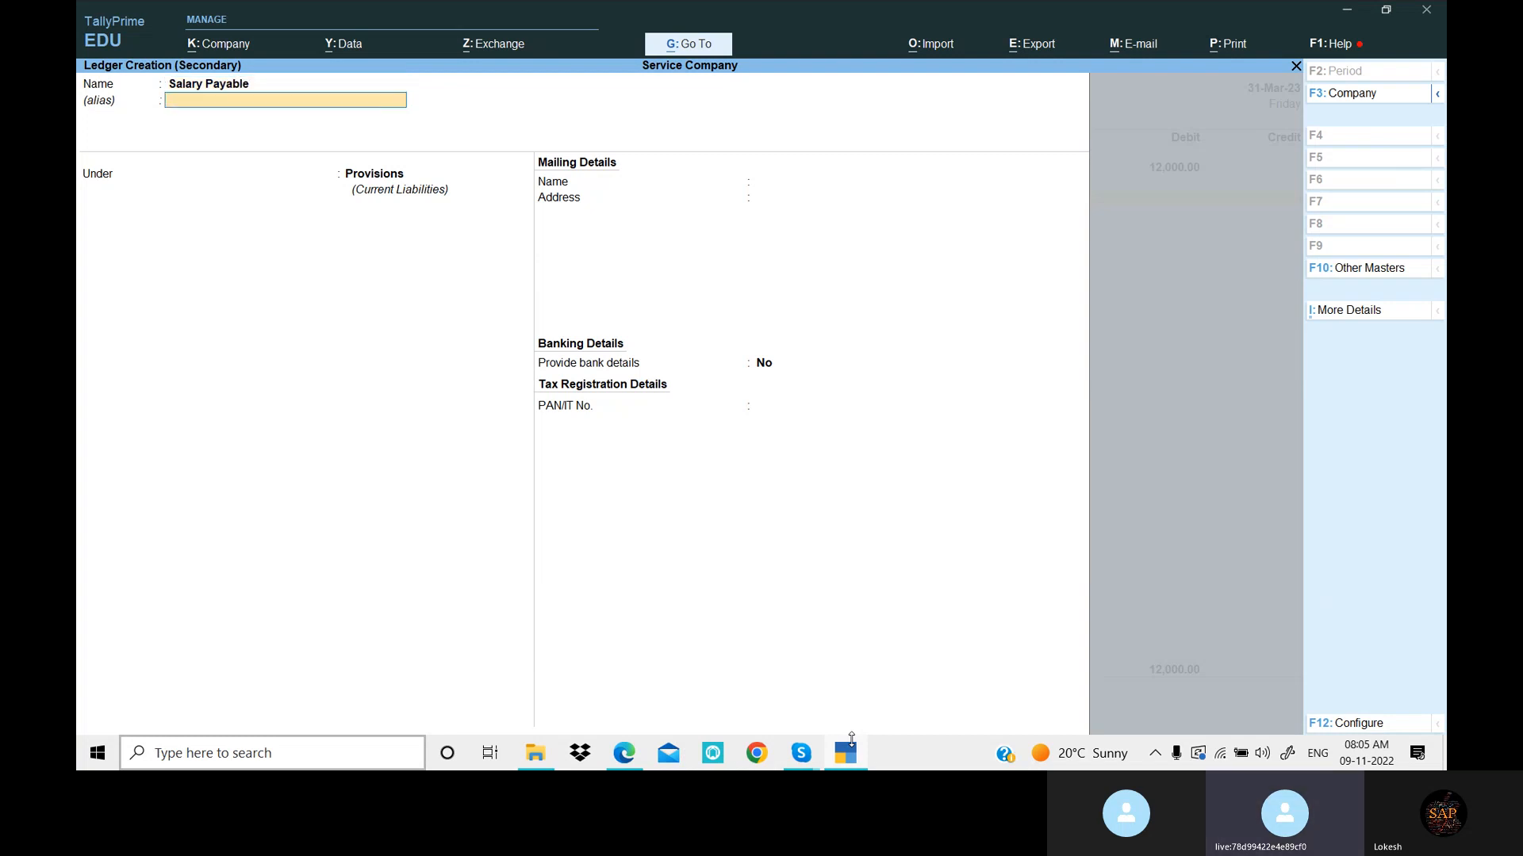
key("Return")
key("Return")
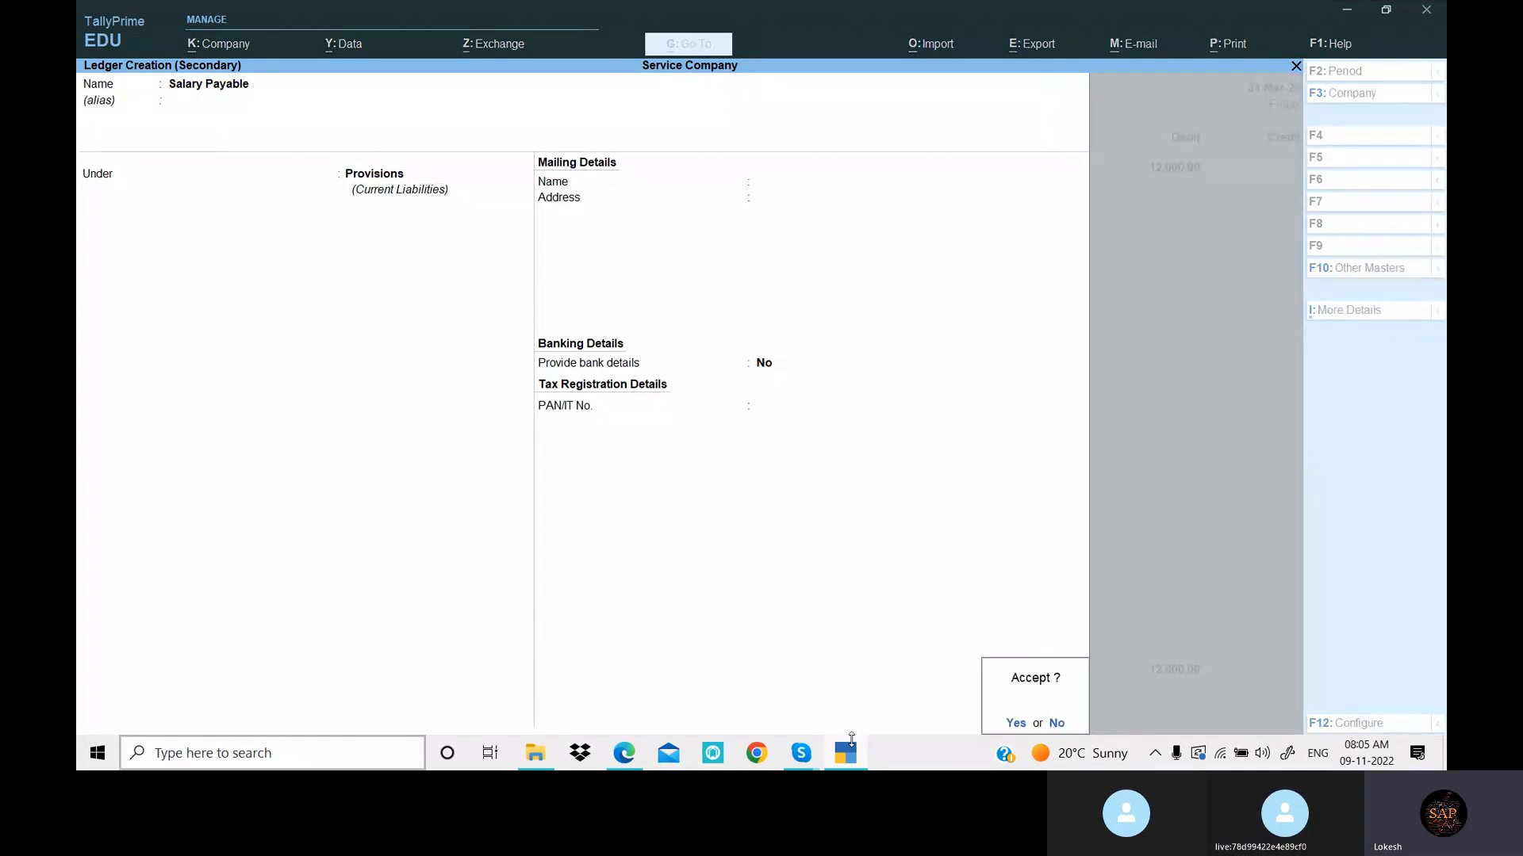
key("Return")
key("Return")
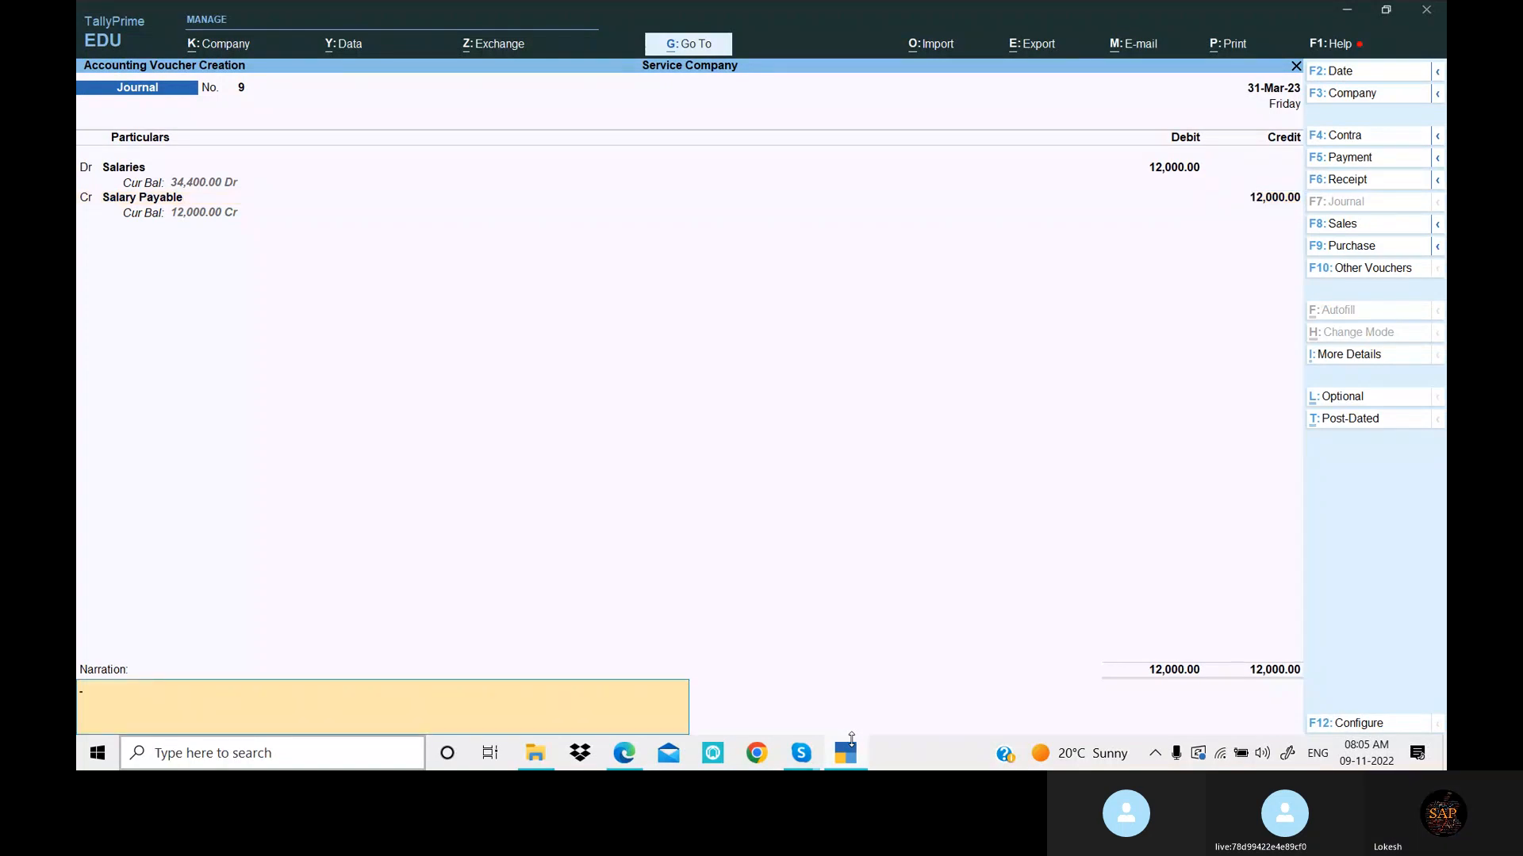
key("Return")
key("Return")
Check provision entry 4 in the PDF and debit Office Exp with 750 in a new journal voucher
key("alt+Tab")
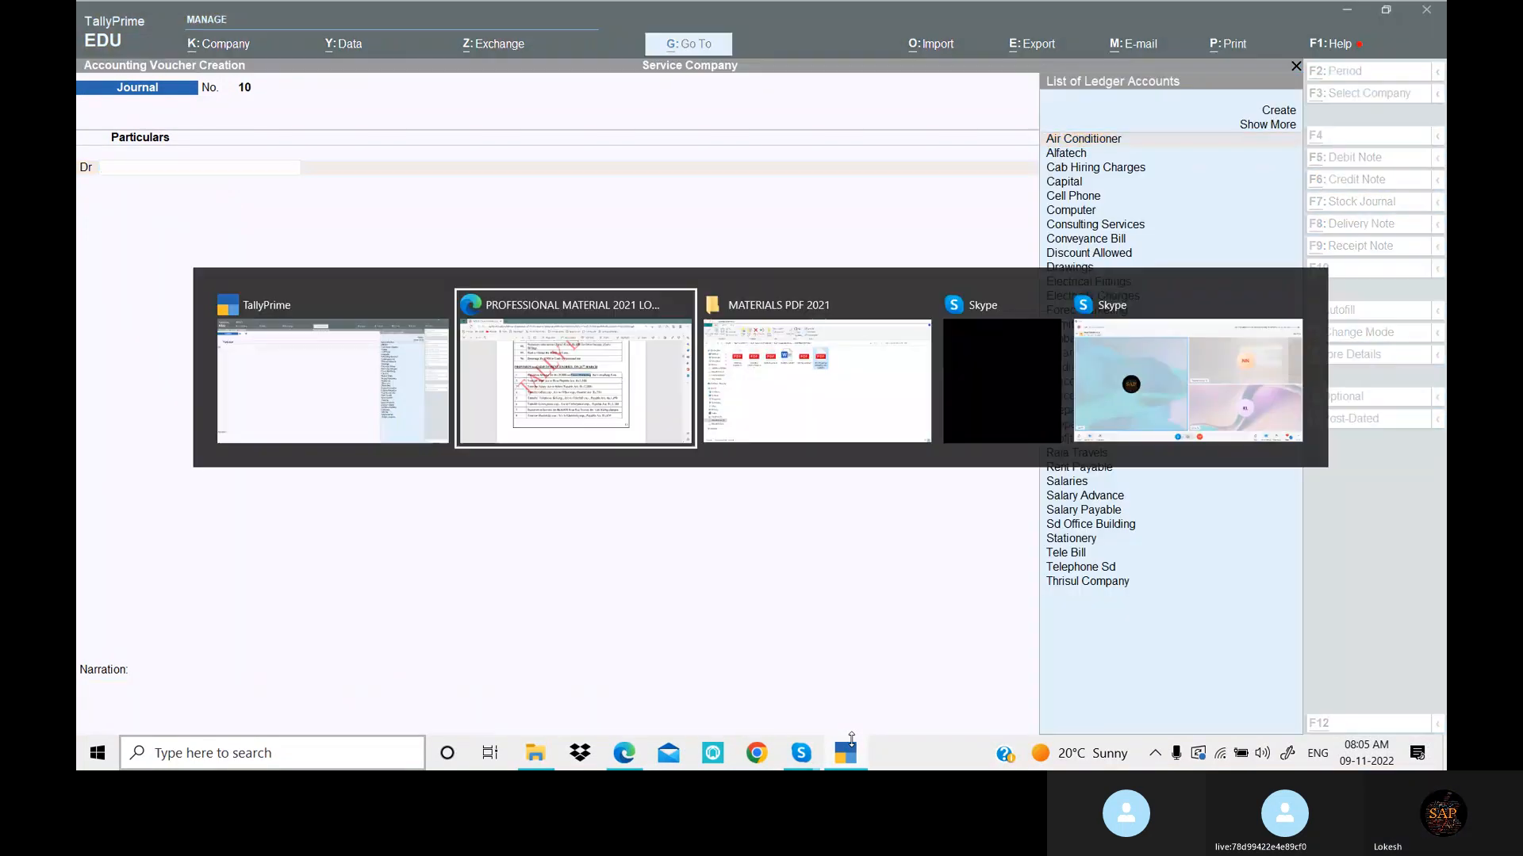
key("alt+Tab")
type("Of")
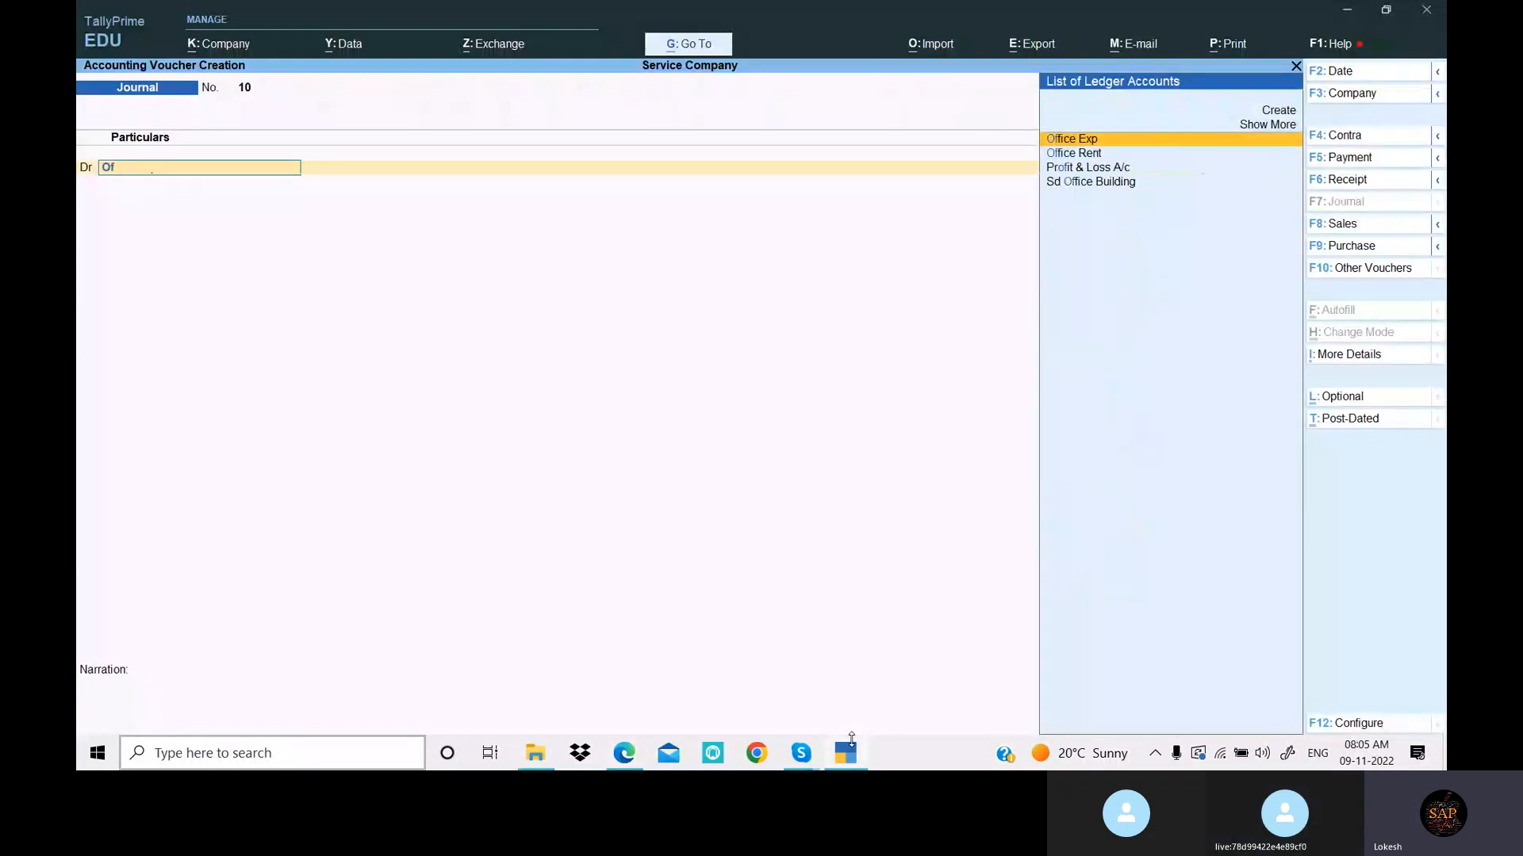
key("Return")
key("alt+Tab")
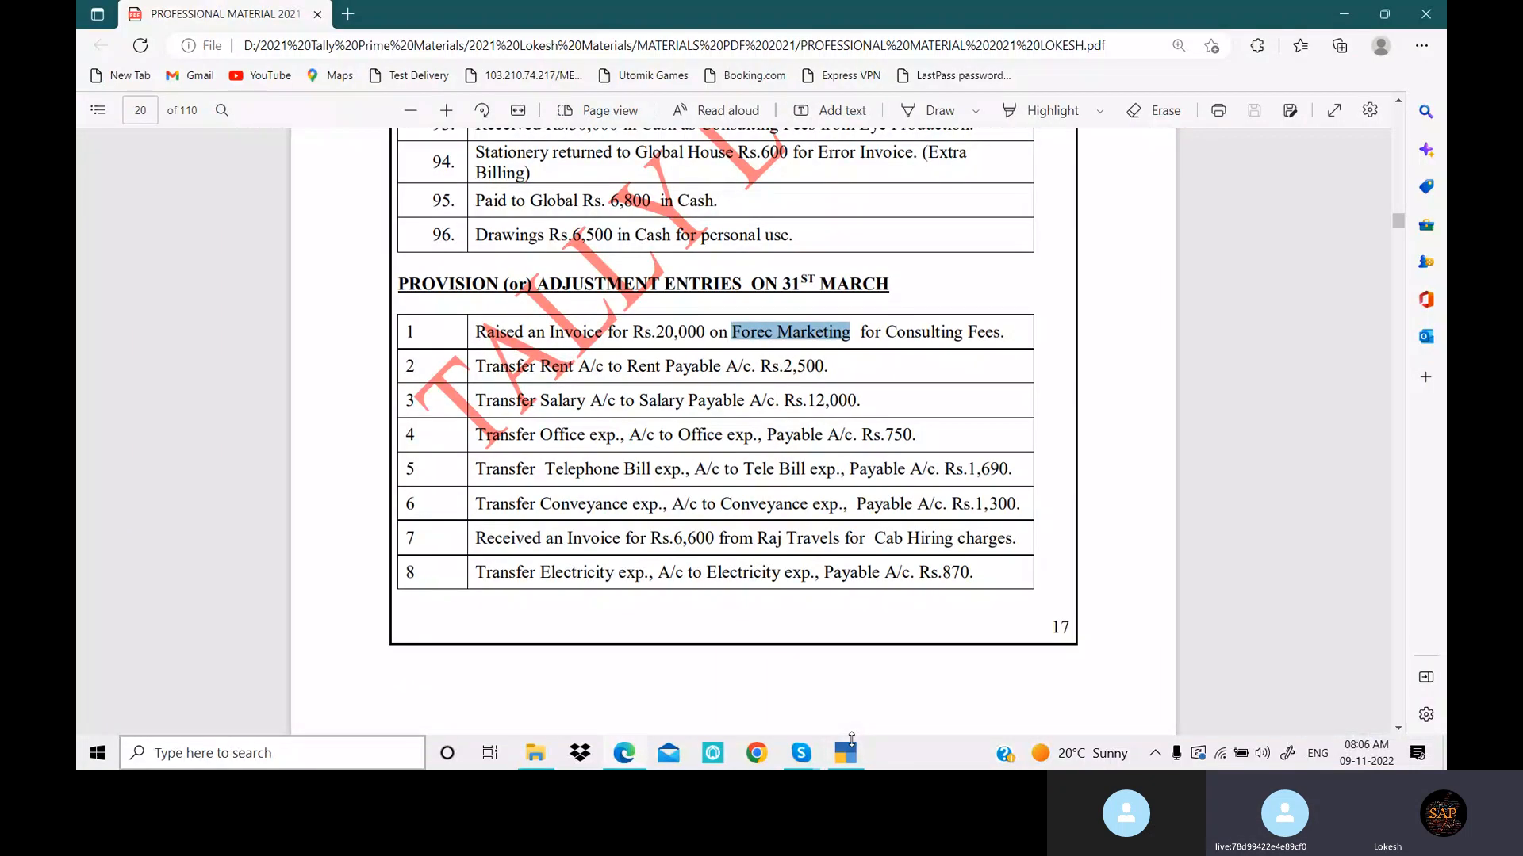
key("alt+Tab")
type("750")
key("Return")
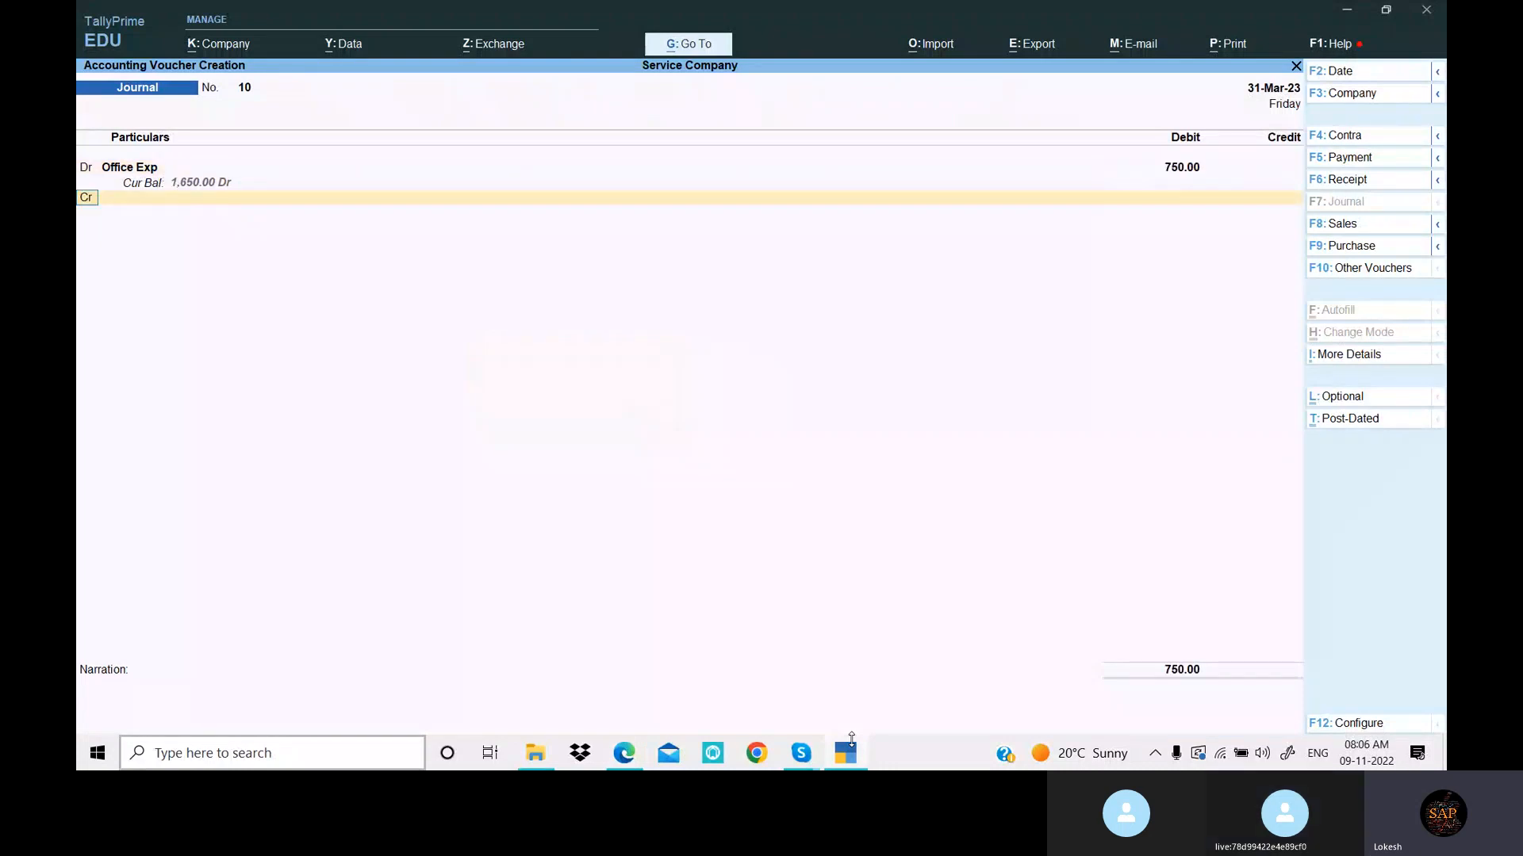
Credit the 750 to a new Office Exp Payable ledger under Provisions and save the voucher without a narration
key("alt+c")
type("Offi")
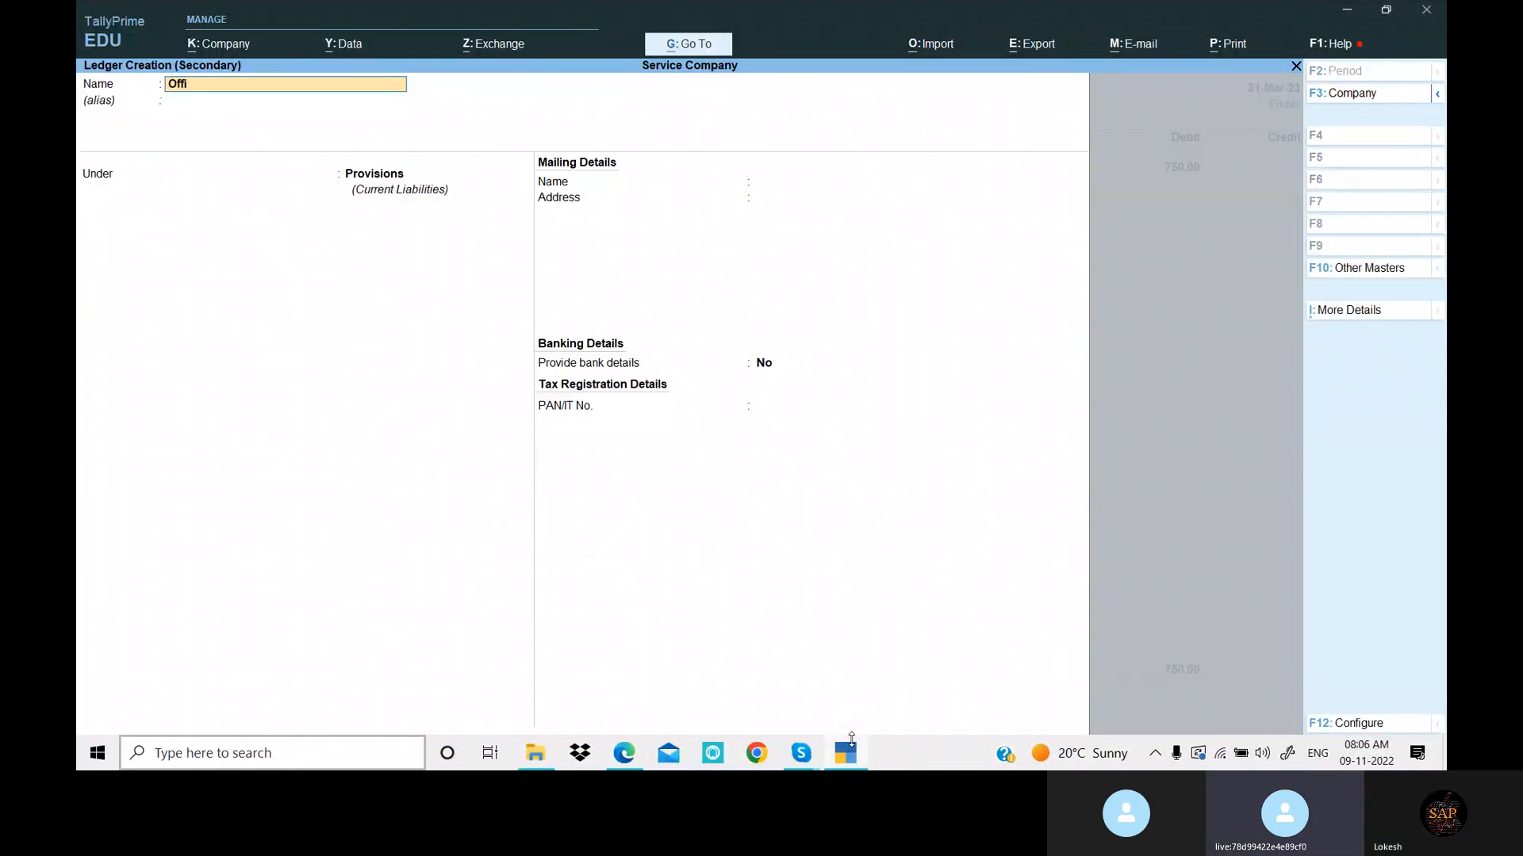
type("ce Exp Y")
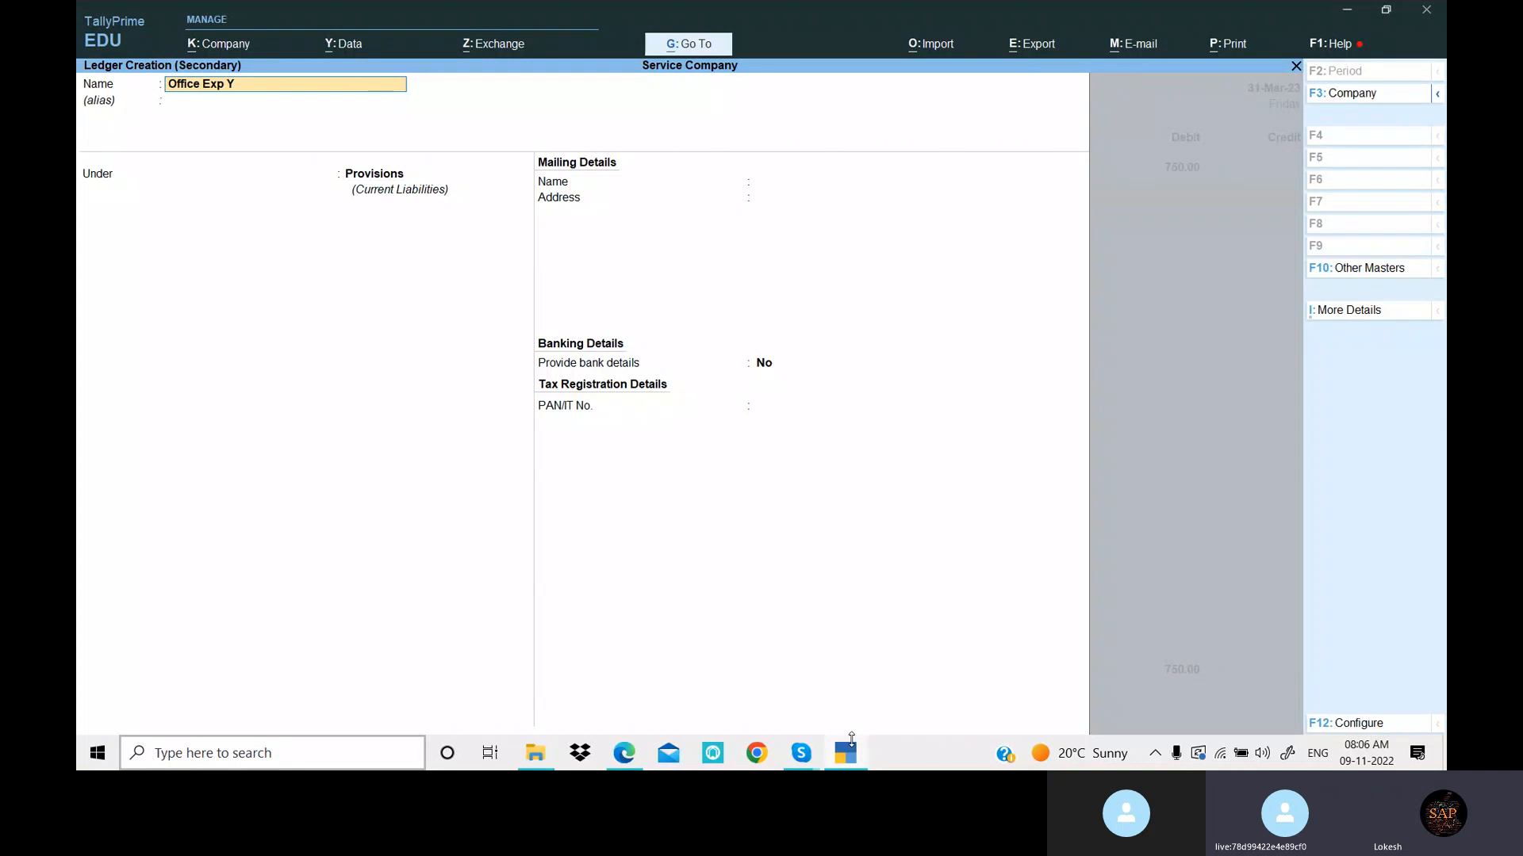
key("BackSpace")
type("Payable")
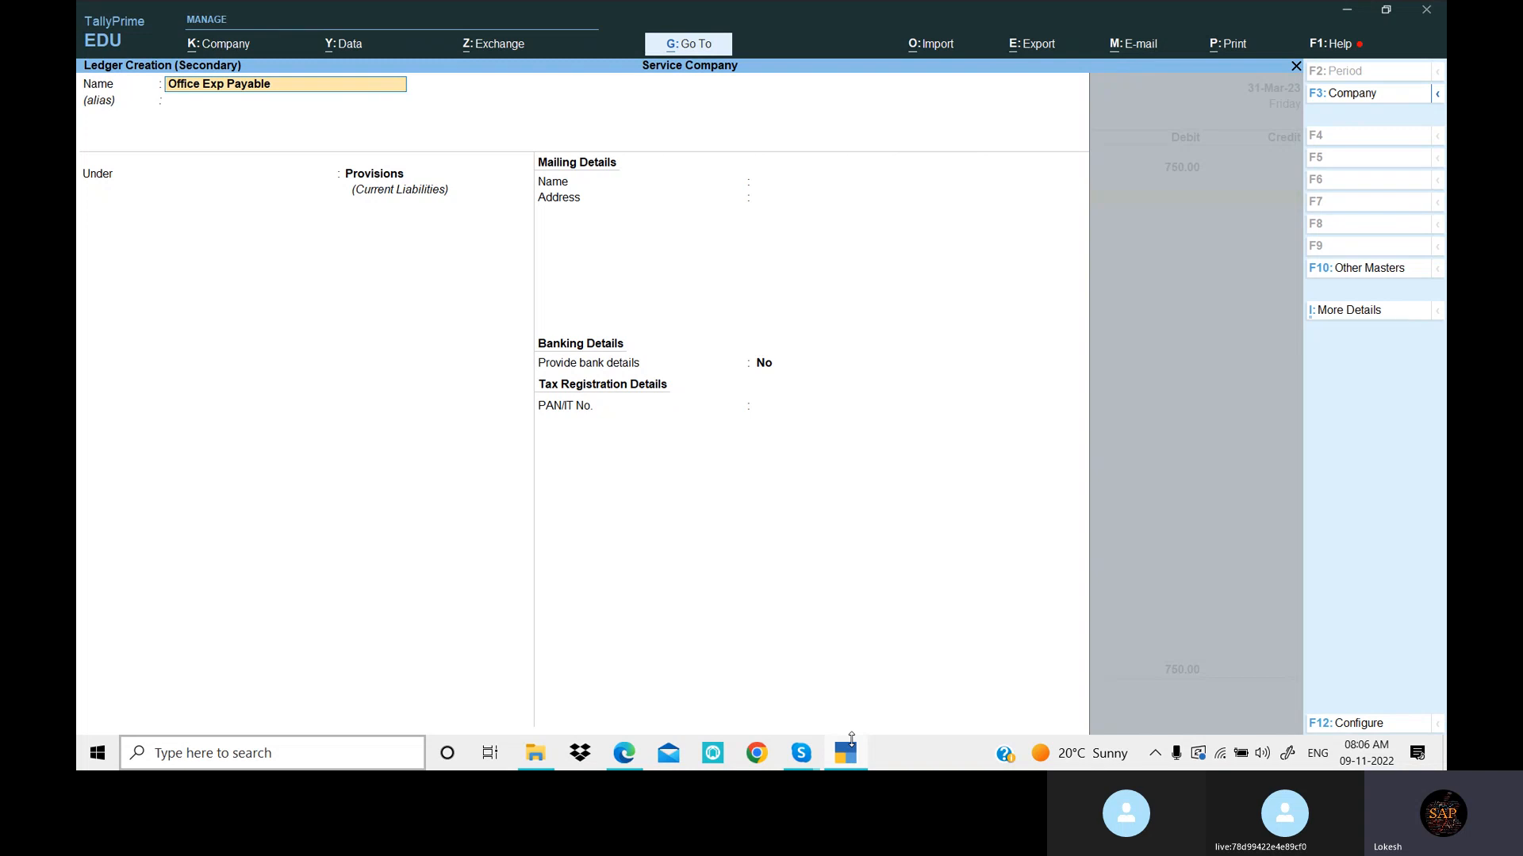
key("Return")
key("Return")
key("Return")
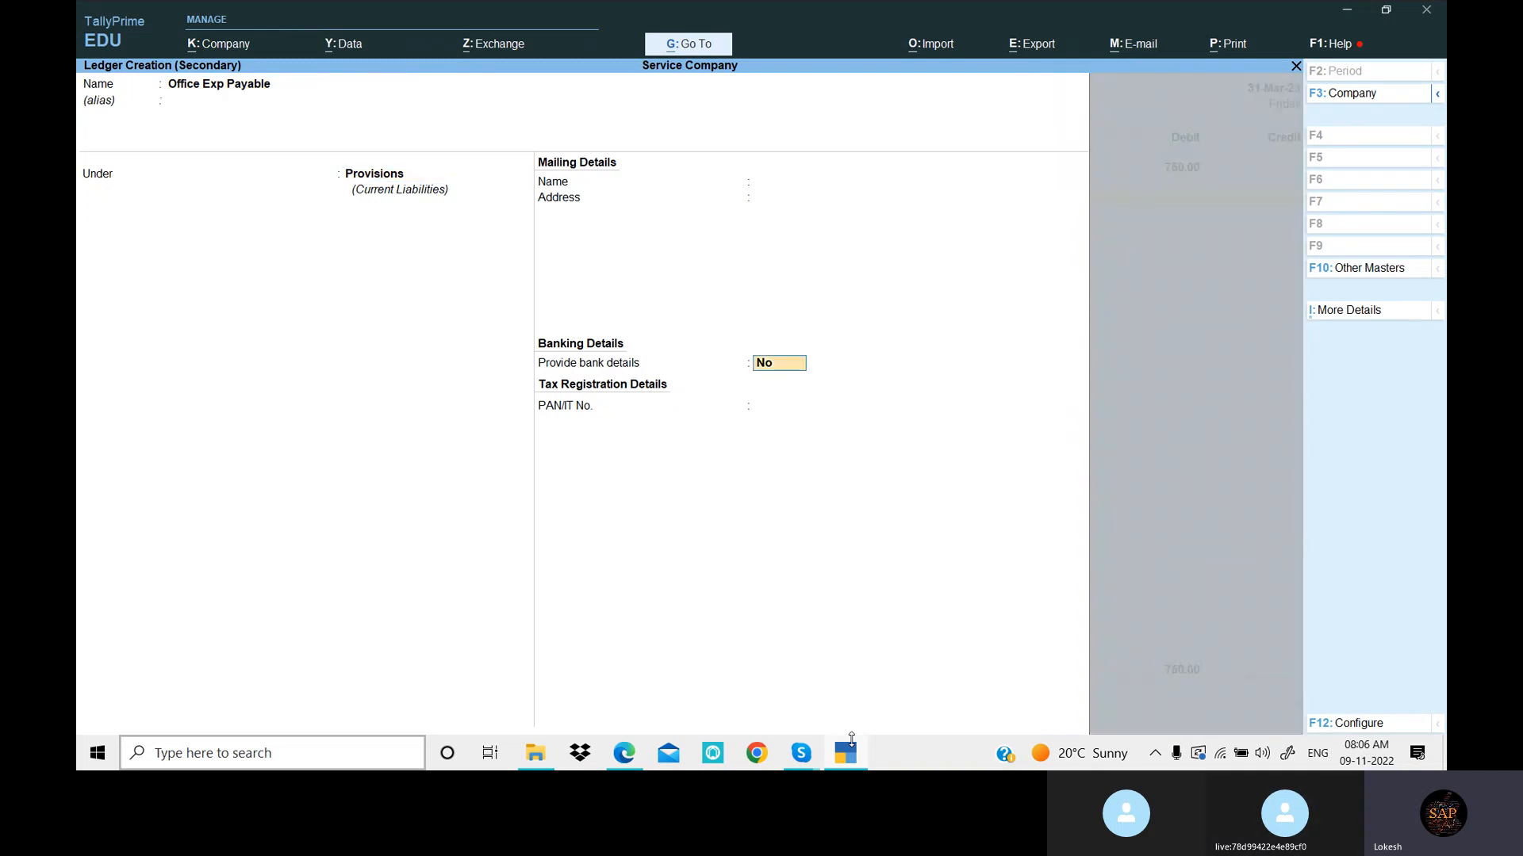
key("Return")
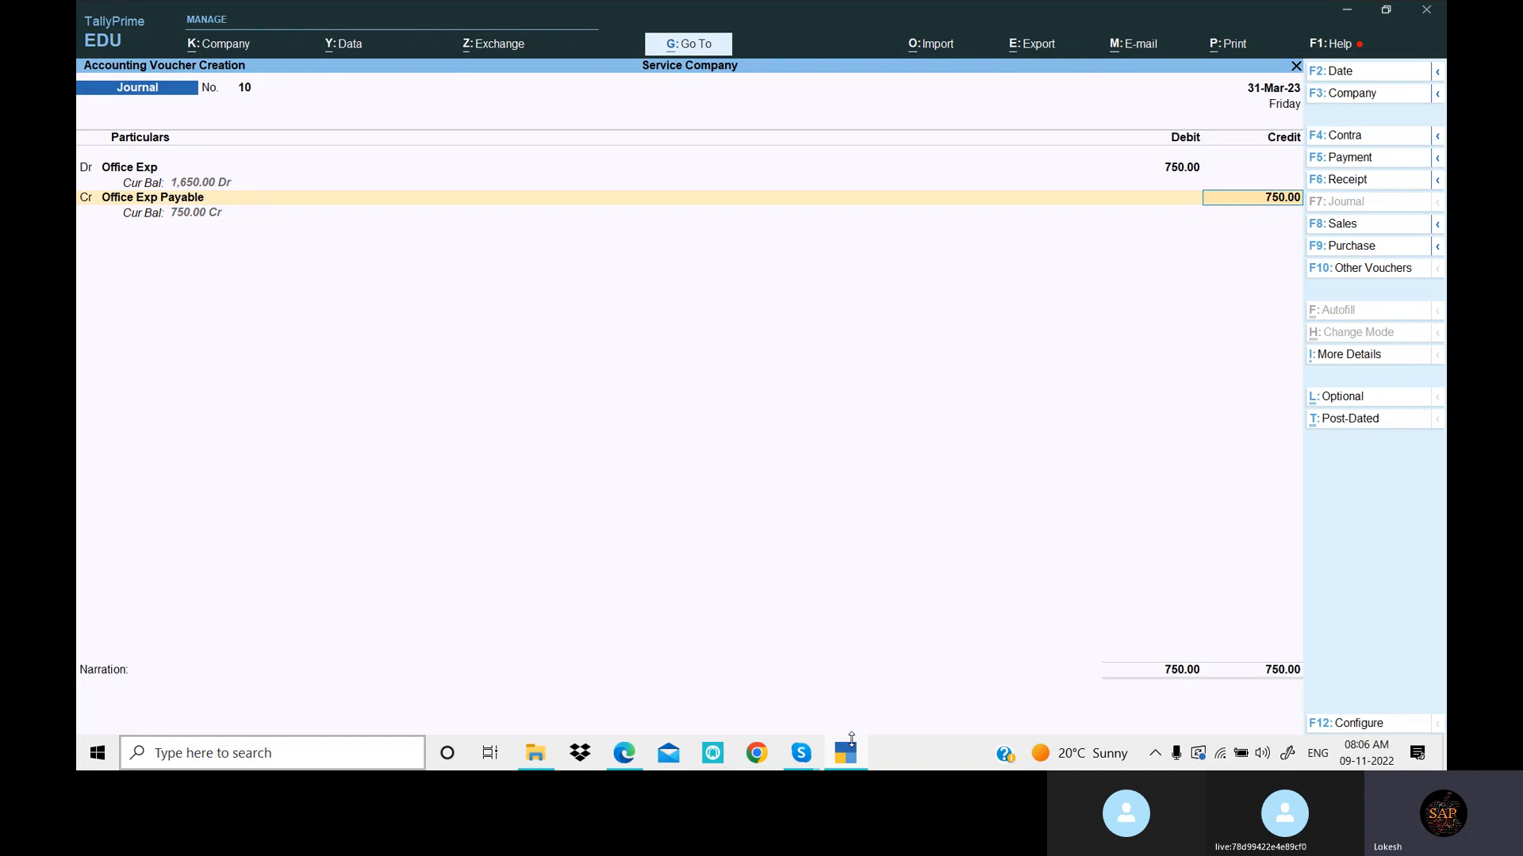
key("Return")
key("Return")
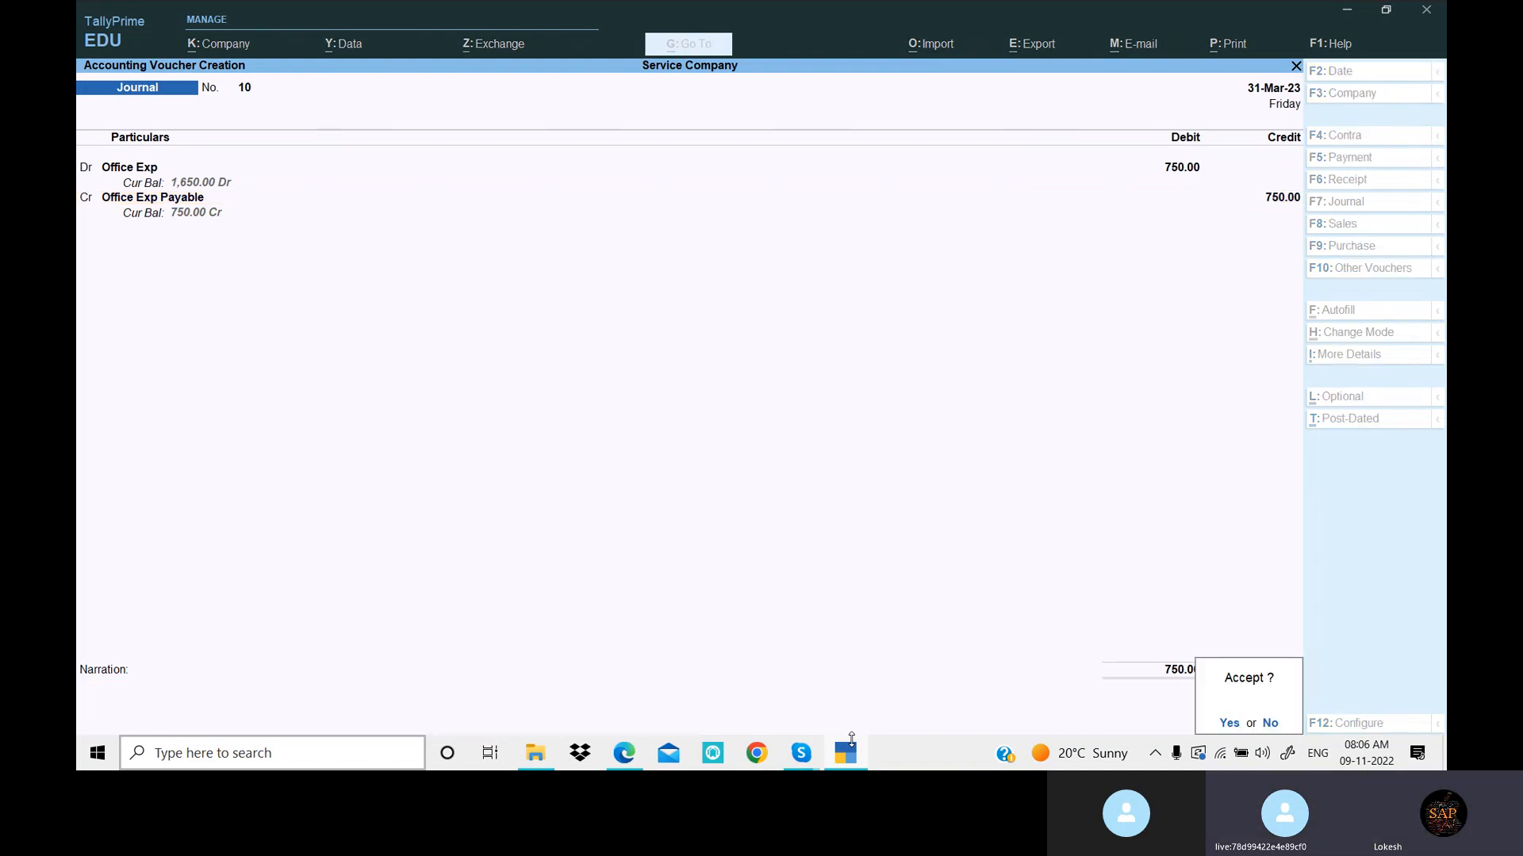
key("Return")
Consult provision entry 5 in the PDF and debit Tele Bill with 1,690 in a new journal voucher
key("alt+Tab")
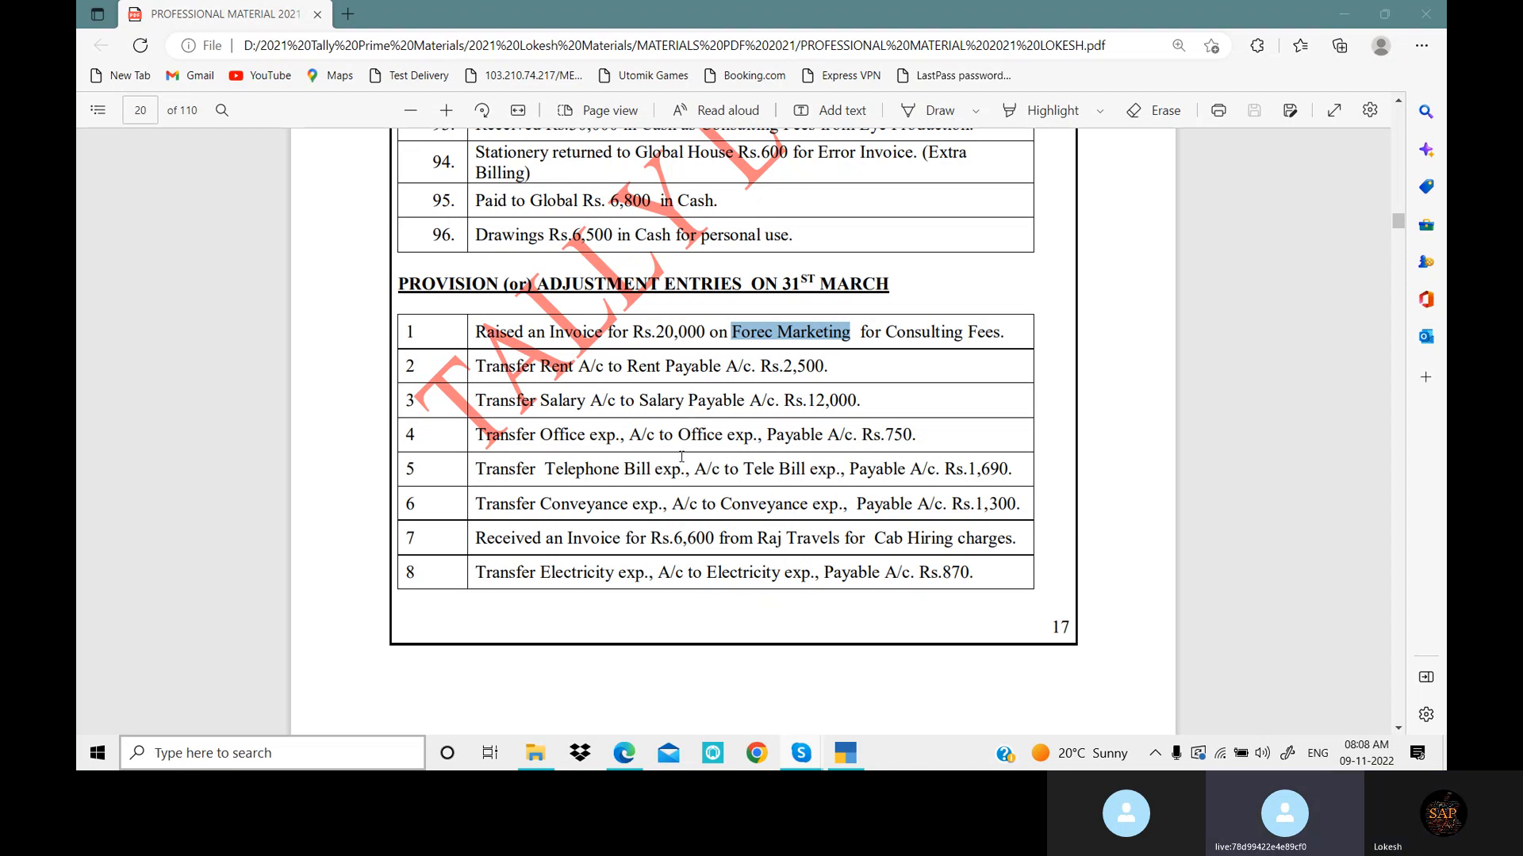
left_click(850, 754)
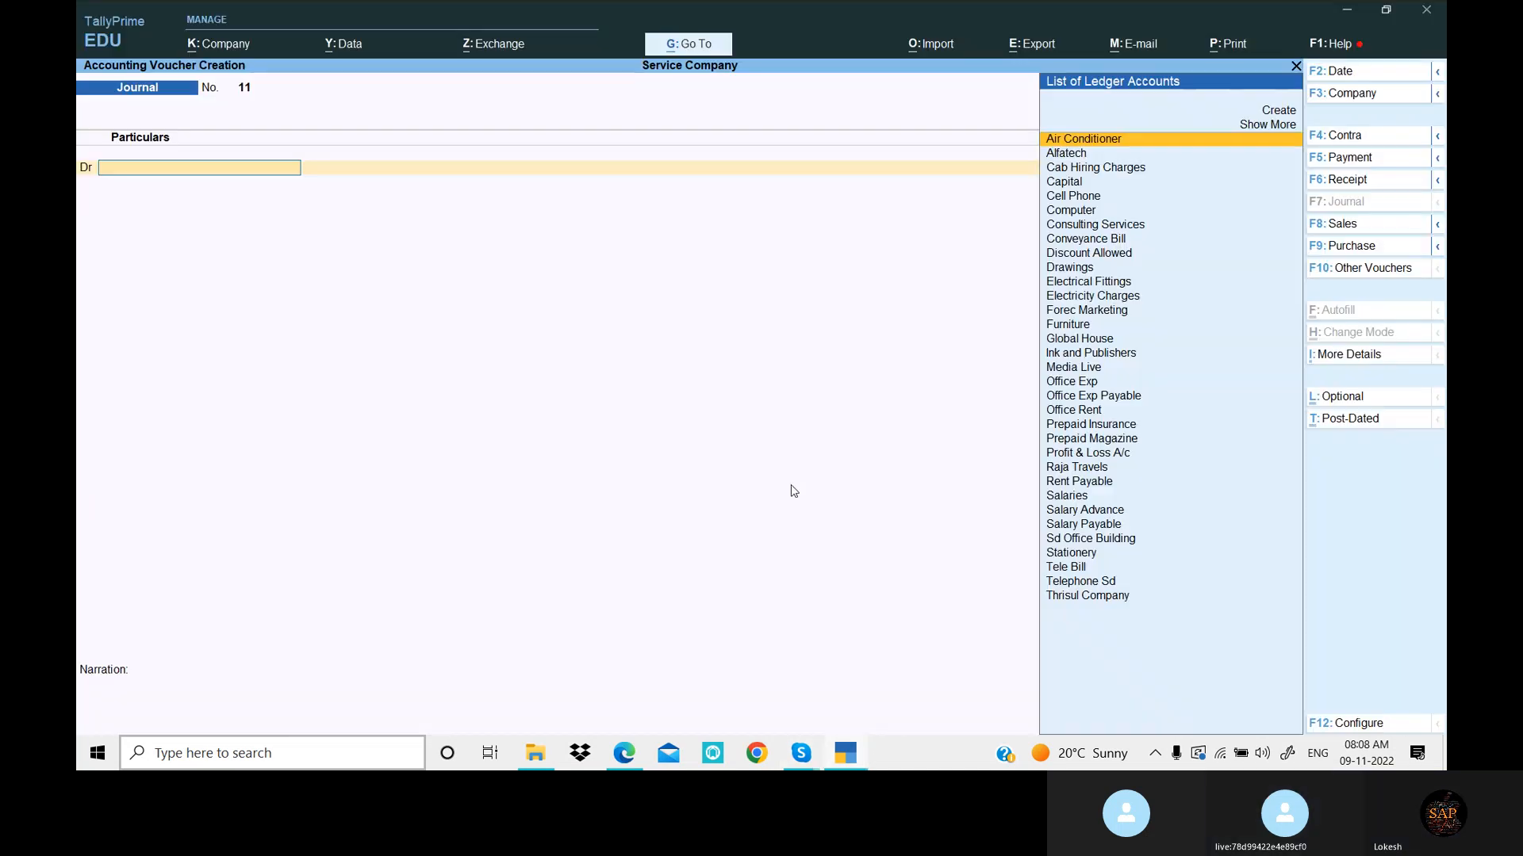
type("Te")
key("Down")
key("Up")
key("Return")
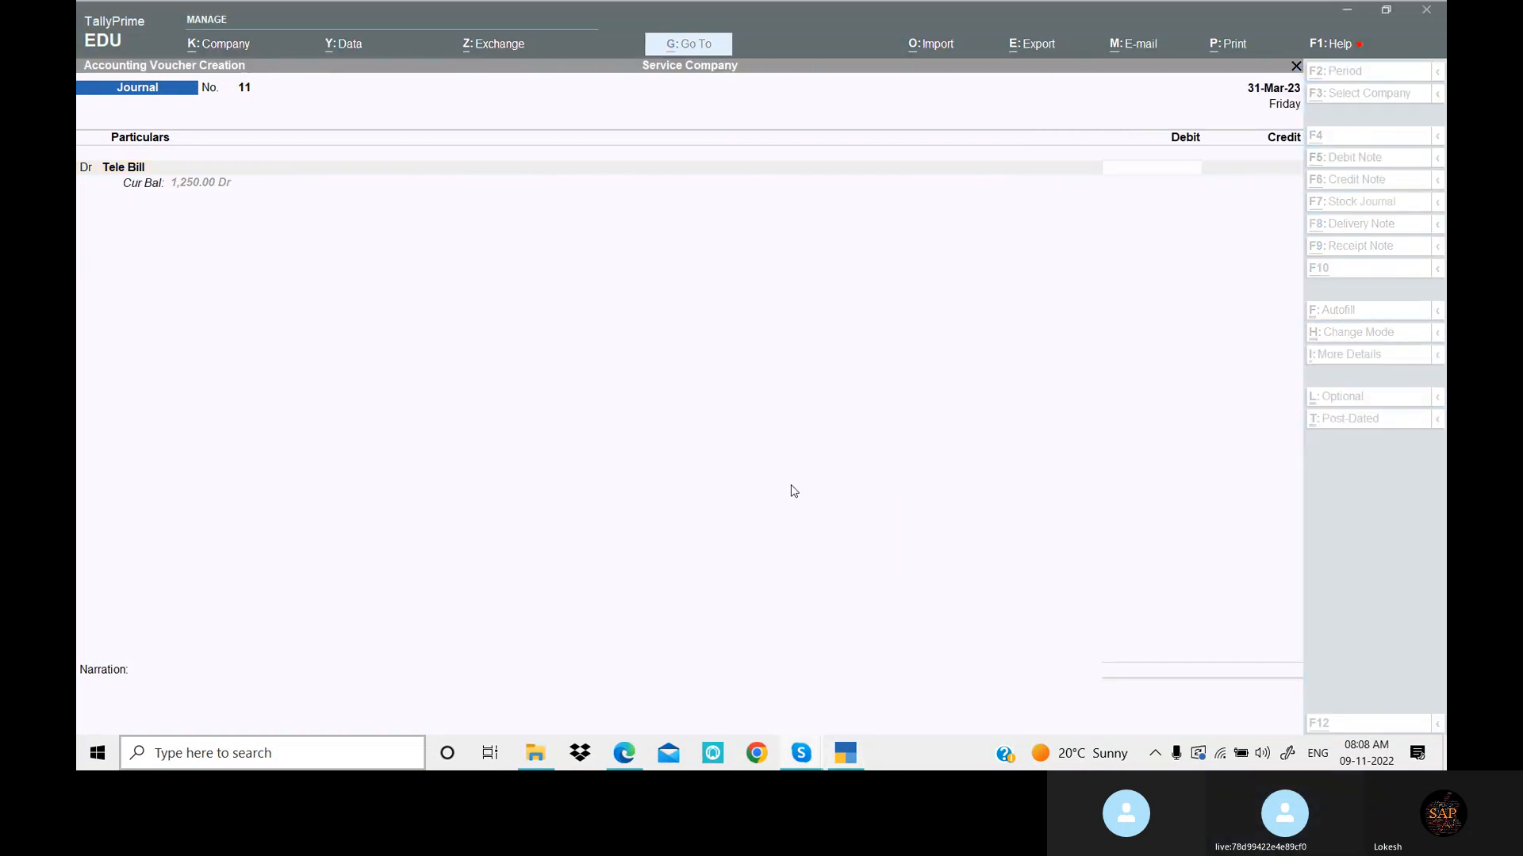
key("alt+Tab")
key("alt+Tab")
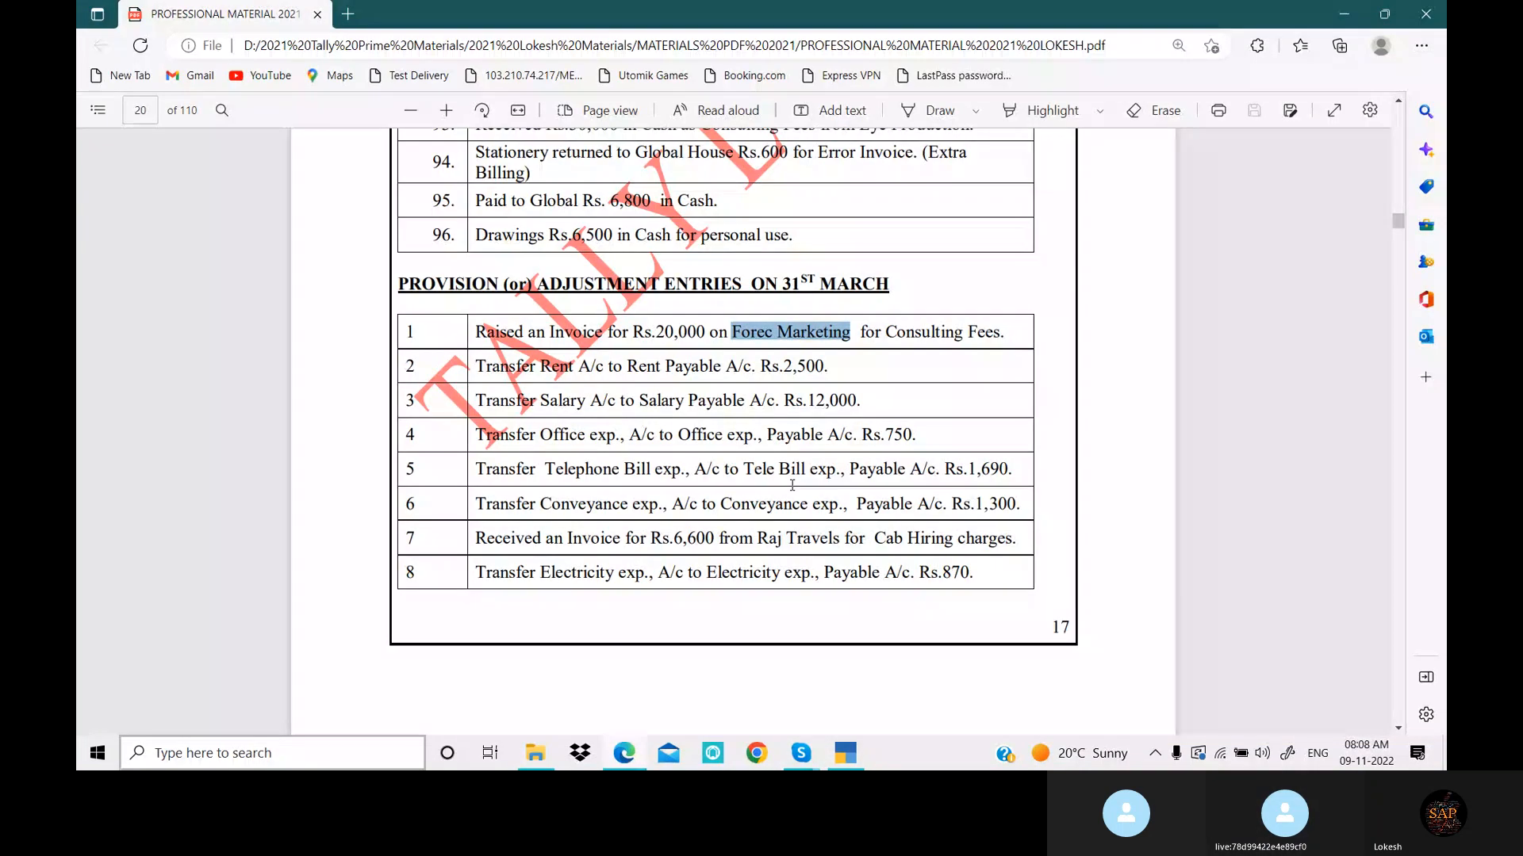
key("alt+Tab")
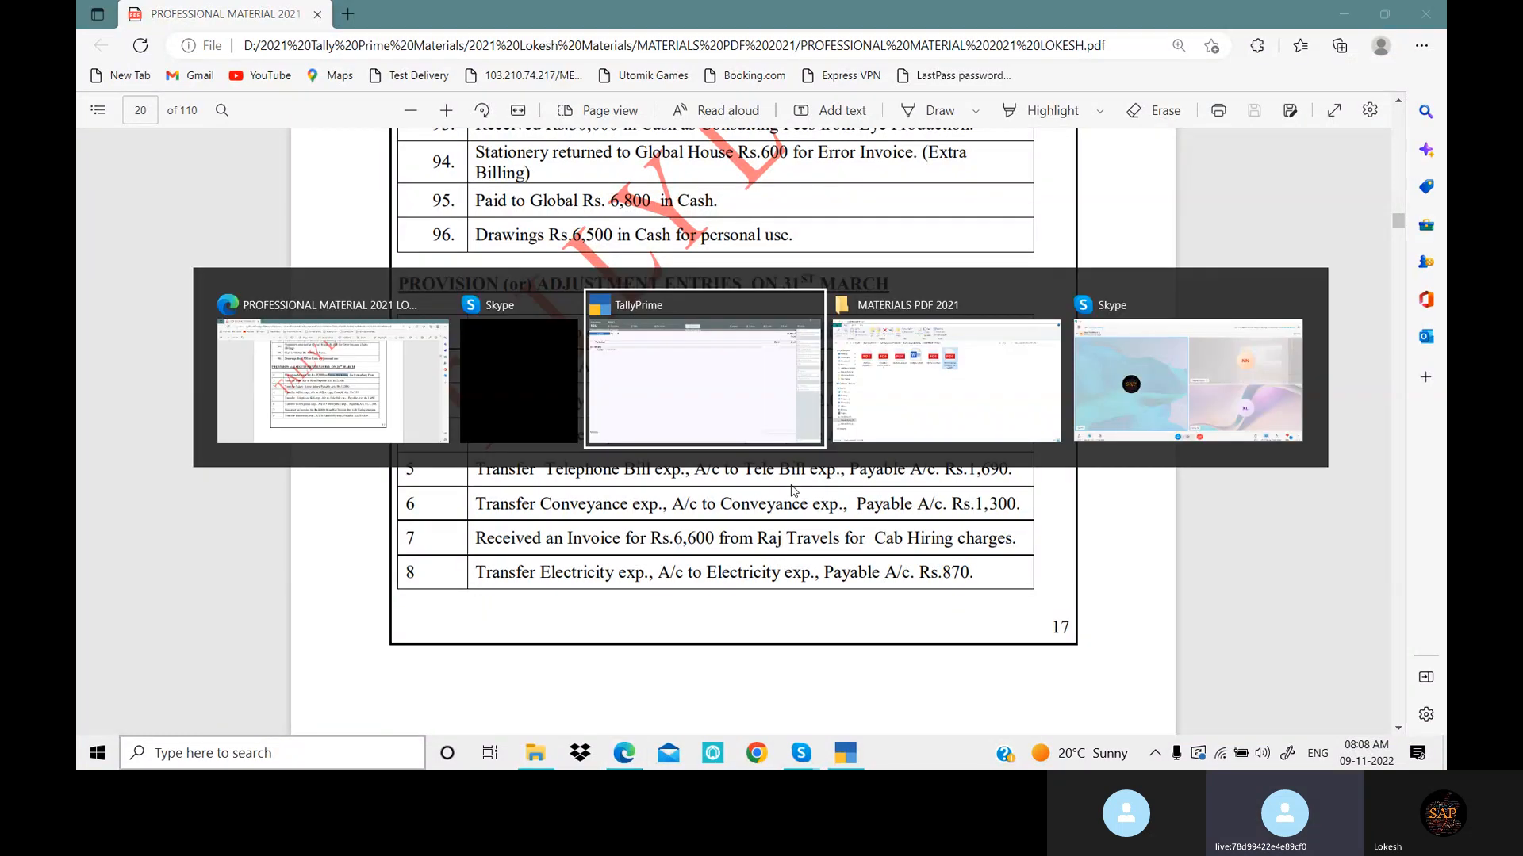
type("19")
key("BackSpace")
type("690")
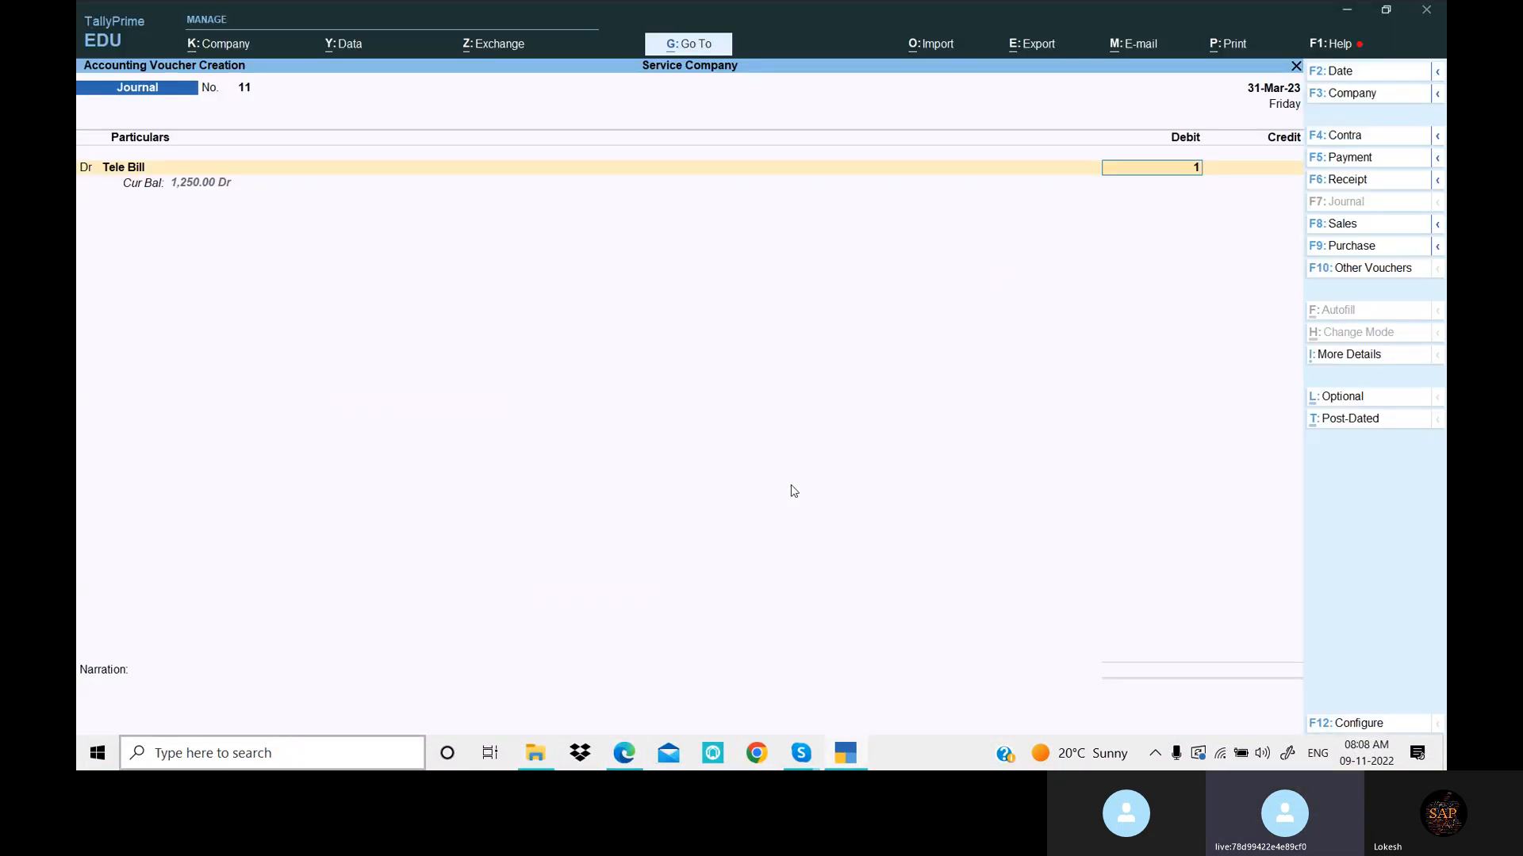
key("Return")
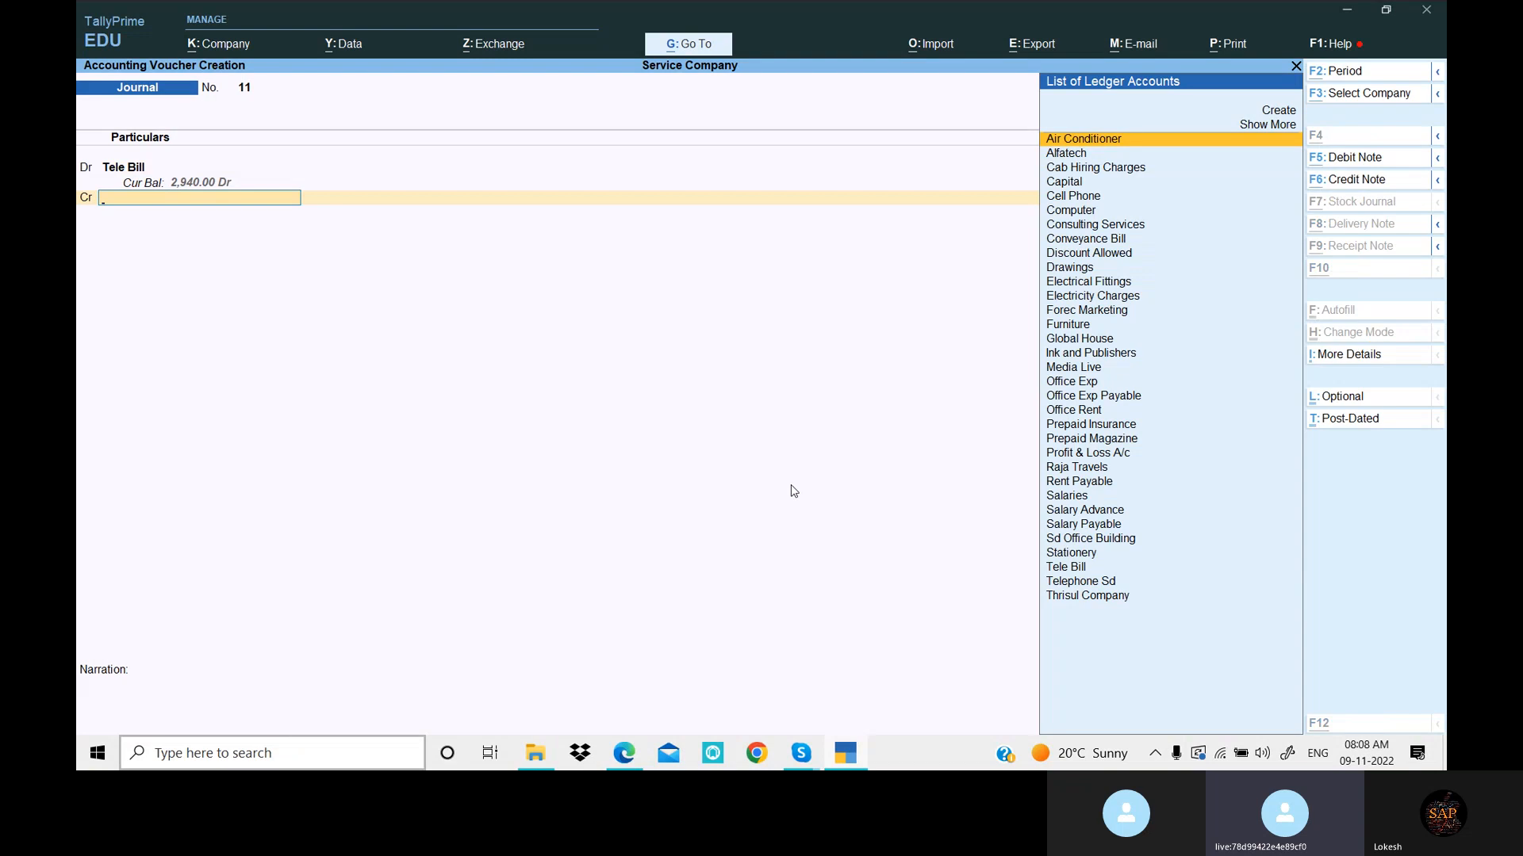
Credit the 1,690 to a new Tele Bill Payable ledger under Provisions and save the voucher without a narration
key("alt+c")
type("Tel")
type("e N")
key("BackSpace")
type("Bill Payable")
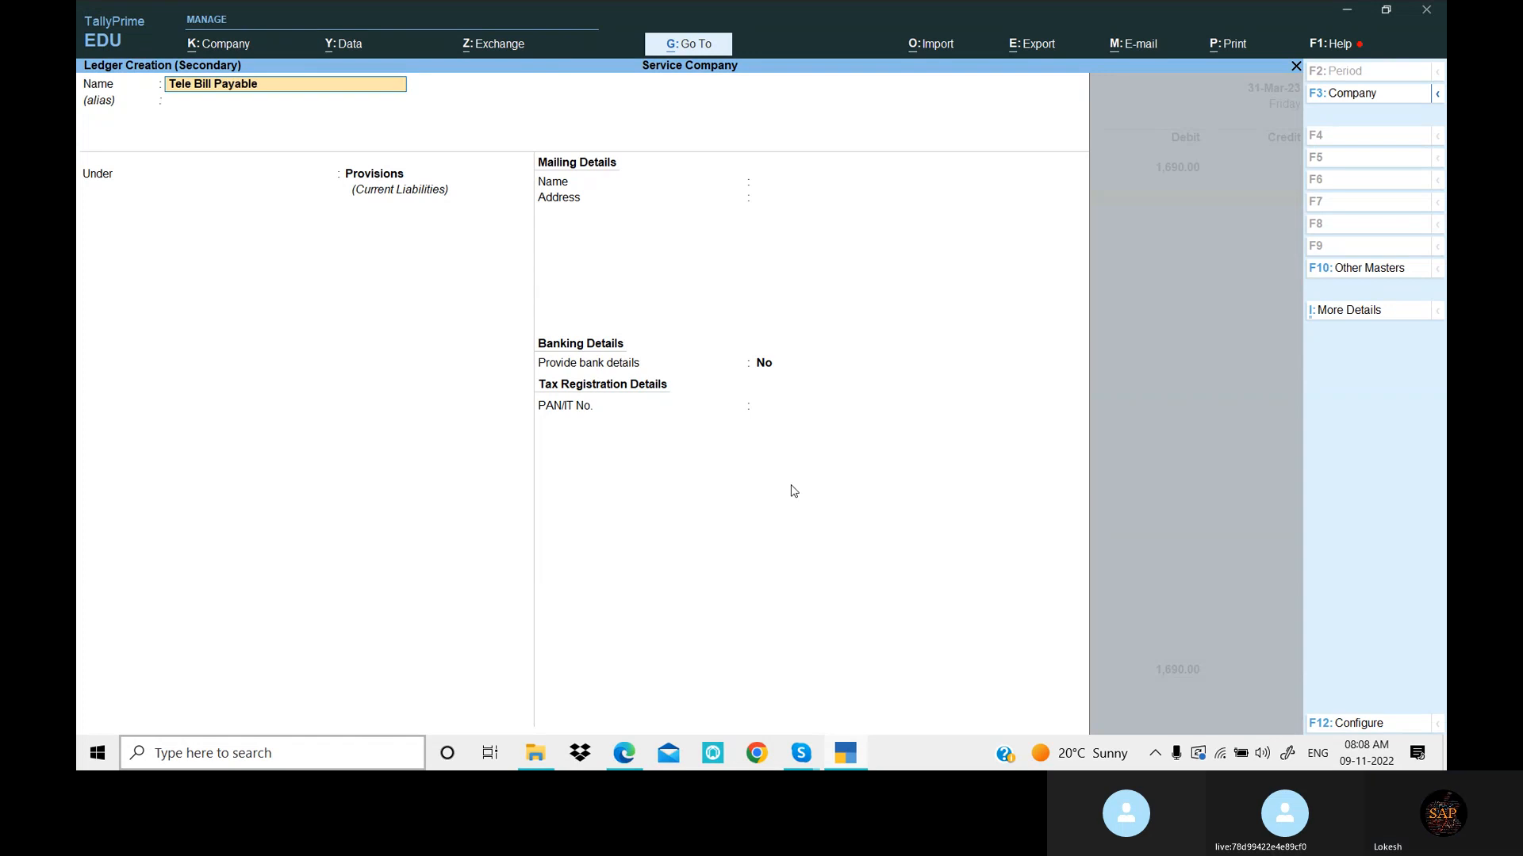
key("Return")
key("Return")
key("ctrl+a")
key("Return")
key("Return")
key("Return")
key("alt+Tab")
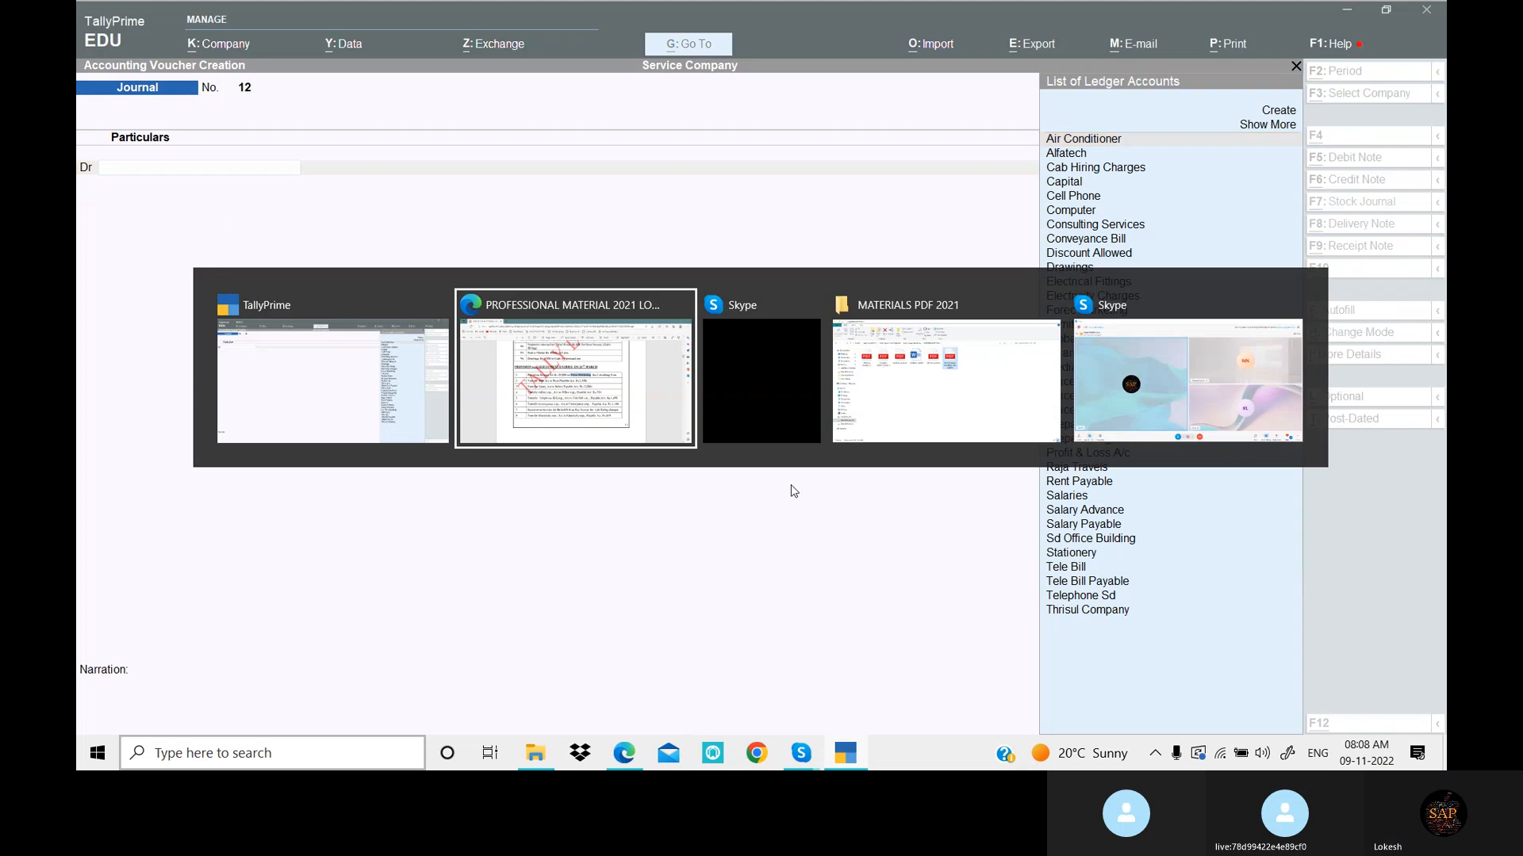
Check provision entry 6 in the PDF and debit Conveyance Bill with 1,300 in a new journal voucher
key("alt+Tab")
type("Con")
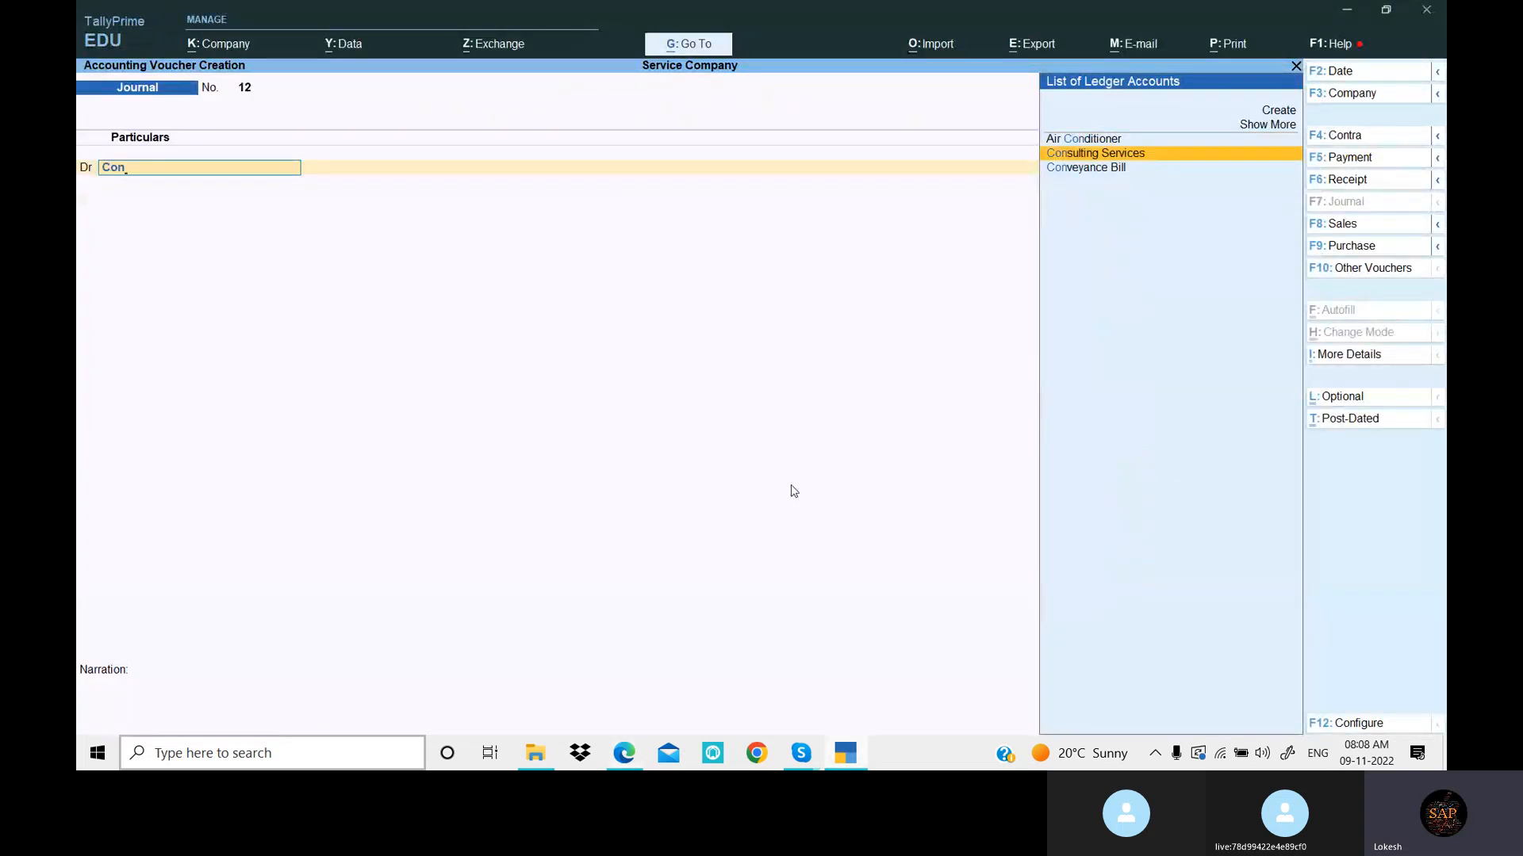
key("Down")
key("Return")
key("alt+Tab")
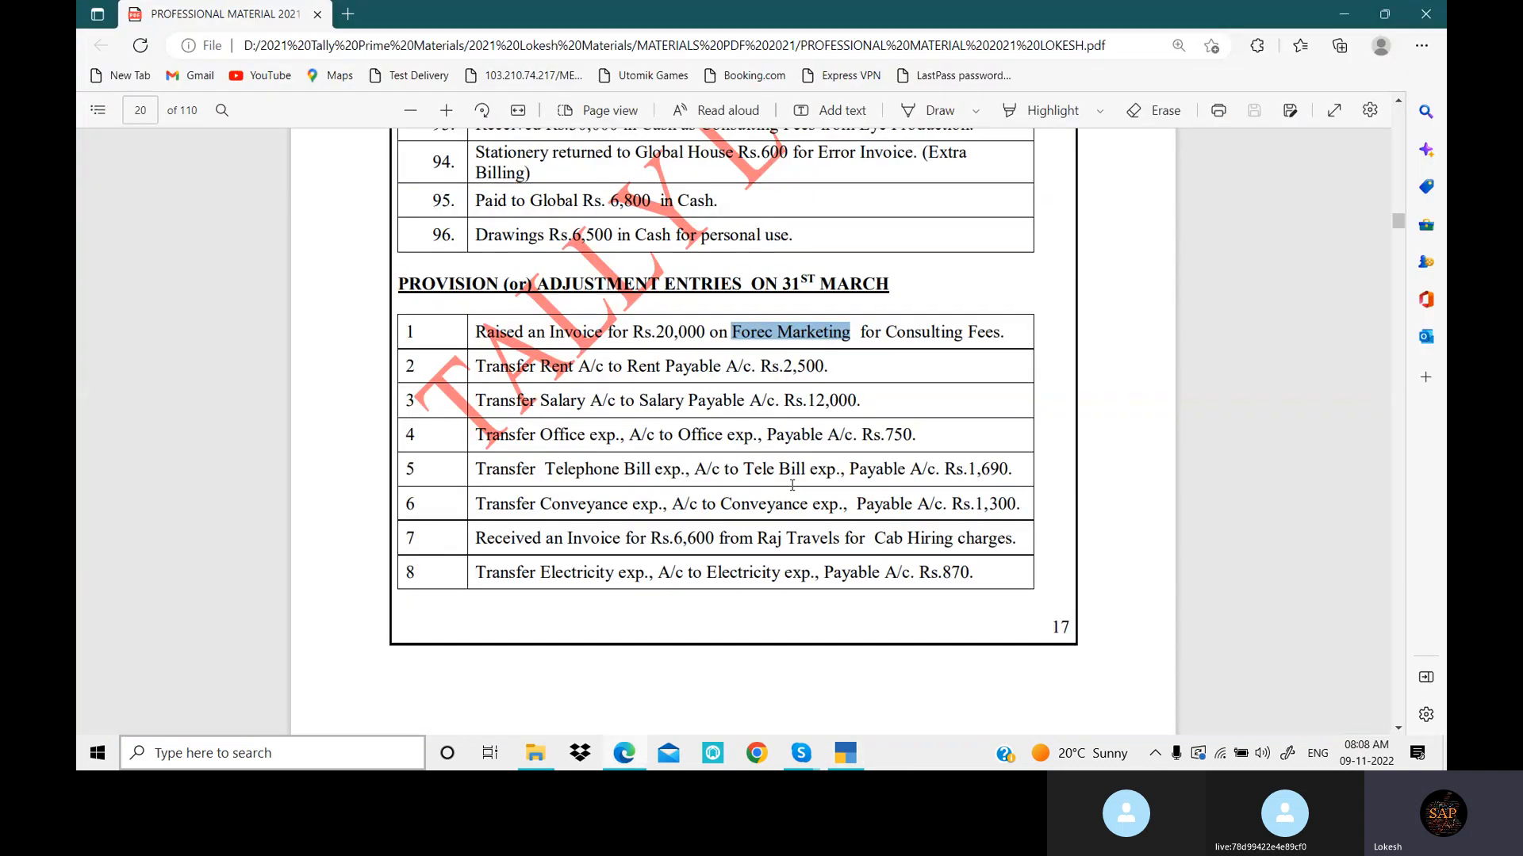
key("alt+Tab")
type("13000")
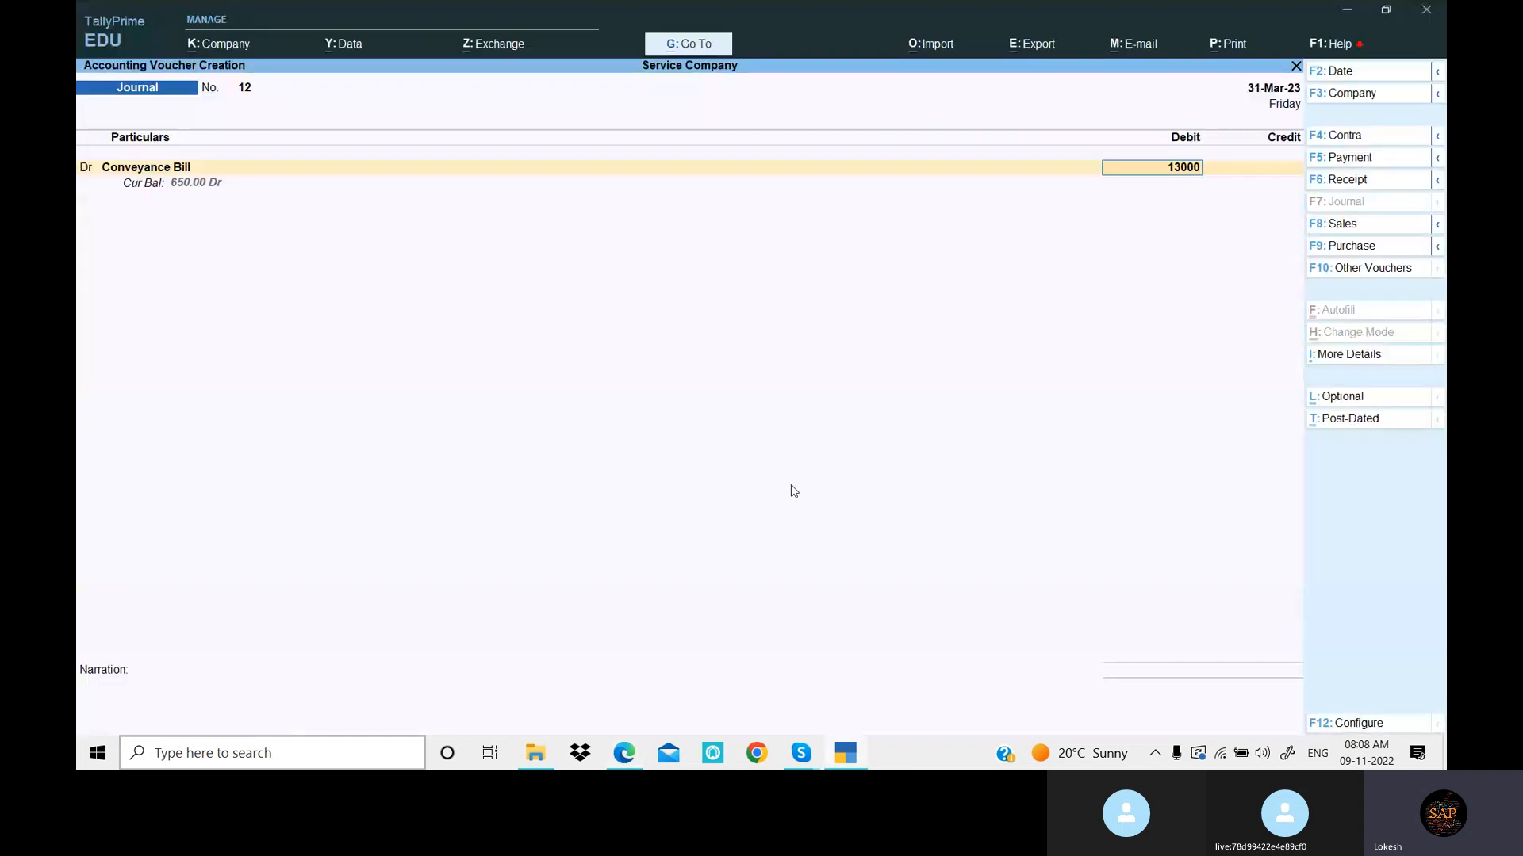
key("Return")
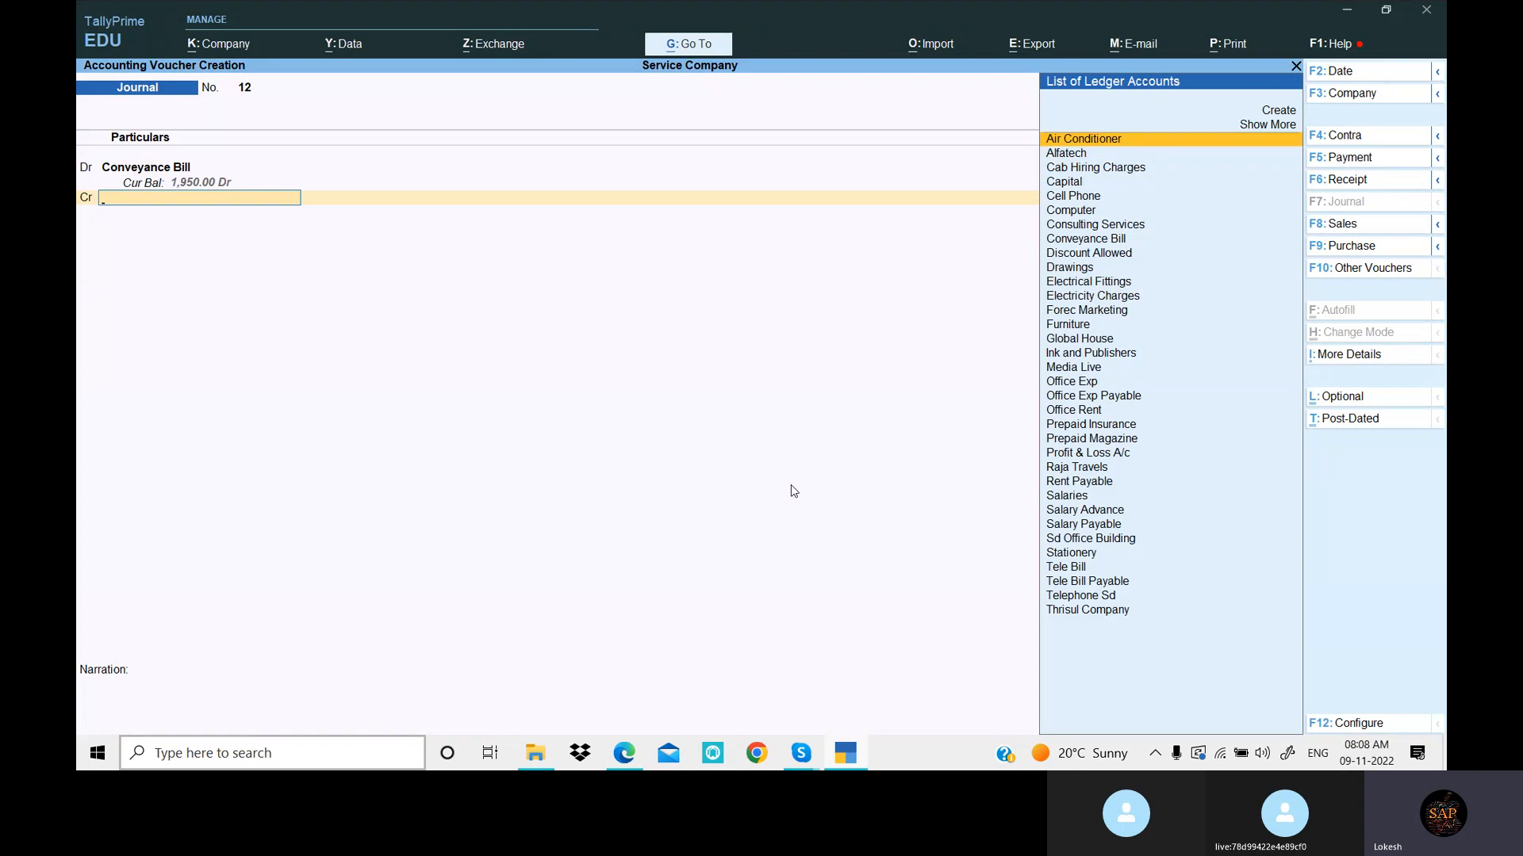
Credit the 1,300 to a new Conveyance Bill Payable ledger under Provisions and save the voucher without a narration
key("alt+c")
type("Convey")
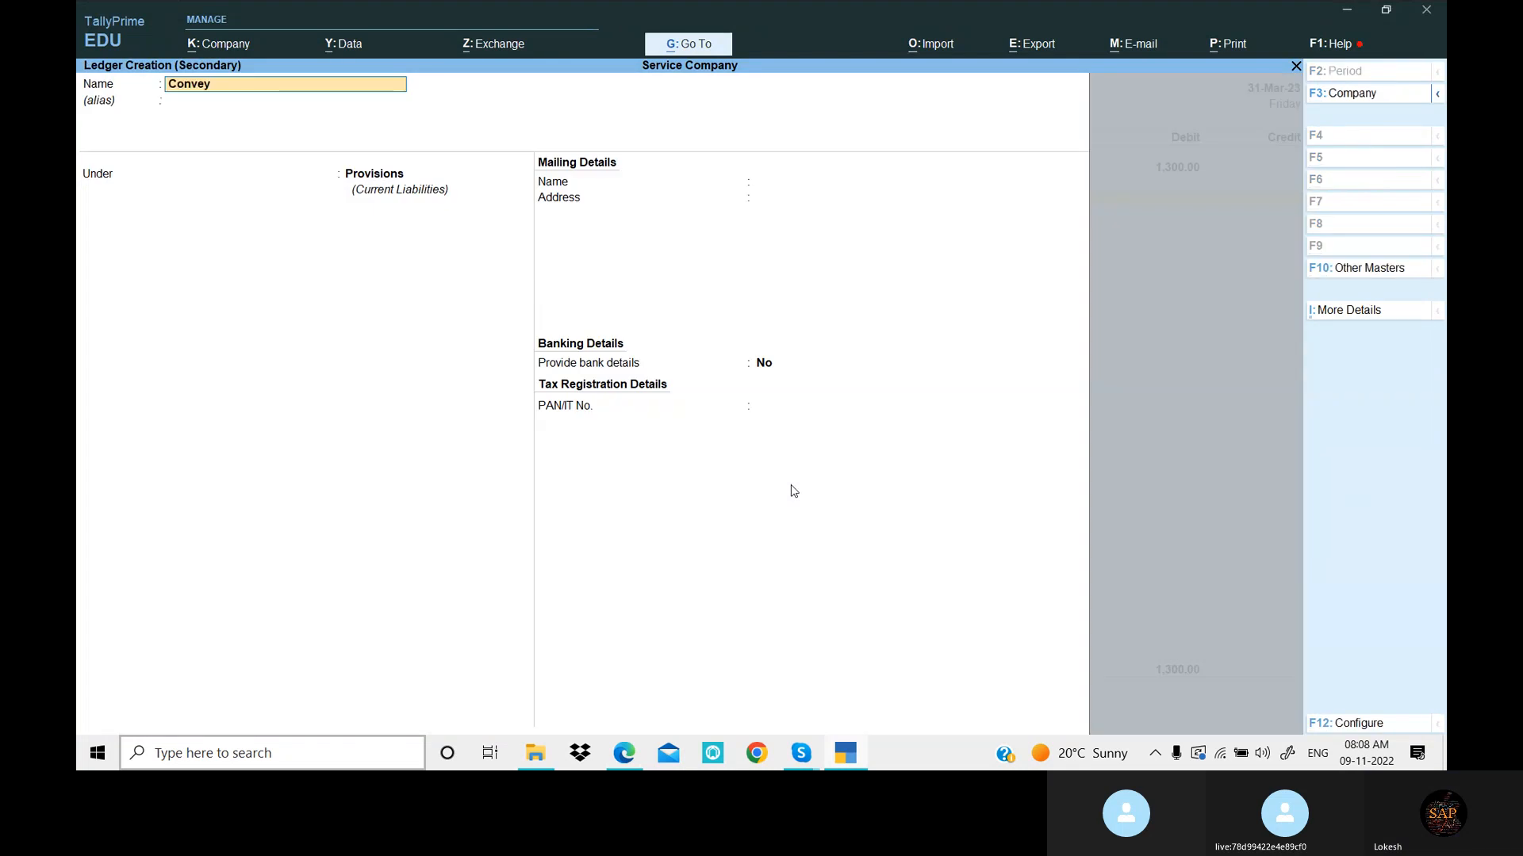
type("ance Bill Payable")
key("Return")
key("Return")
key("Return")
key("Return")
key("Return")
key("Return")
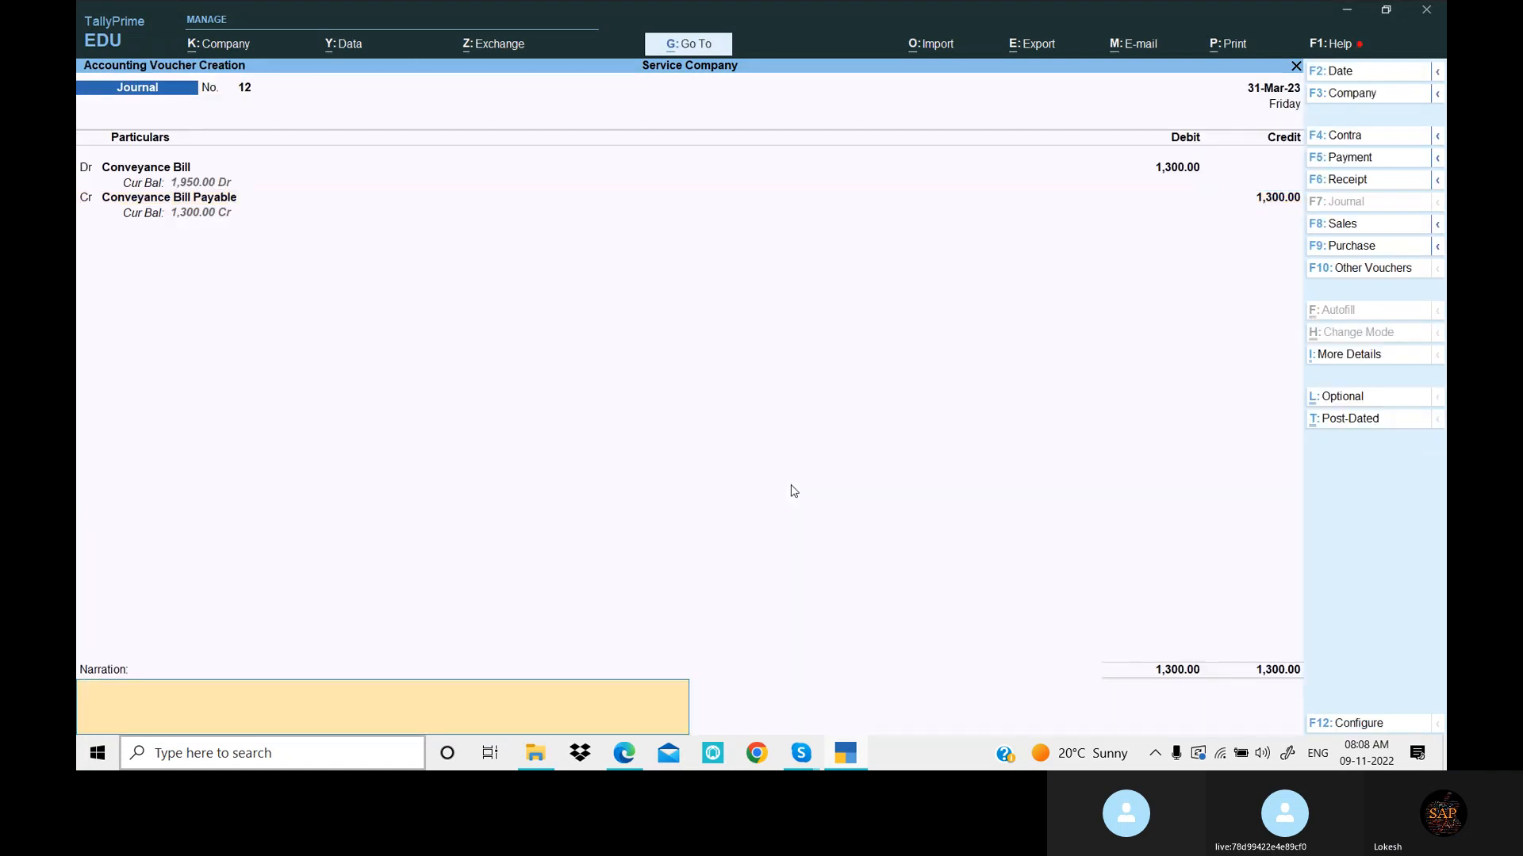
key("Return")
key("Return")
Consult provision entry 7 in the PDF and debit Cab Hiring Charges with 6,600 in a new journal voucher
key("alt+Tab")
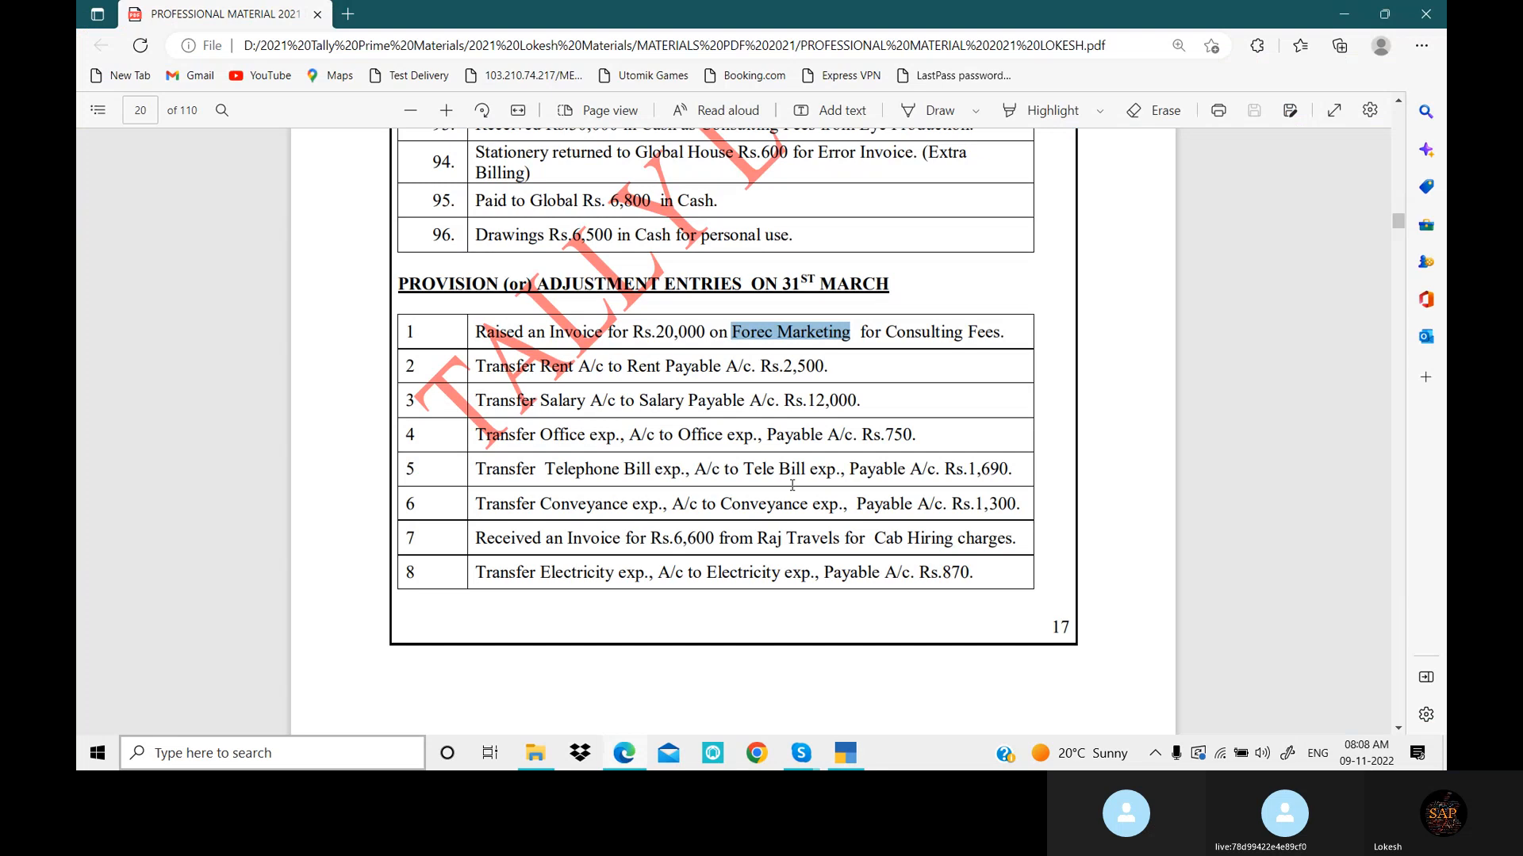
key("alt+Tab")
type("cab")
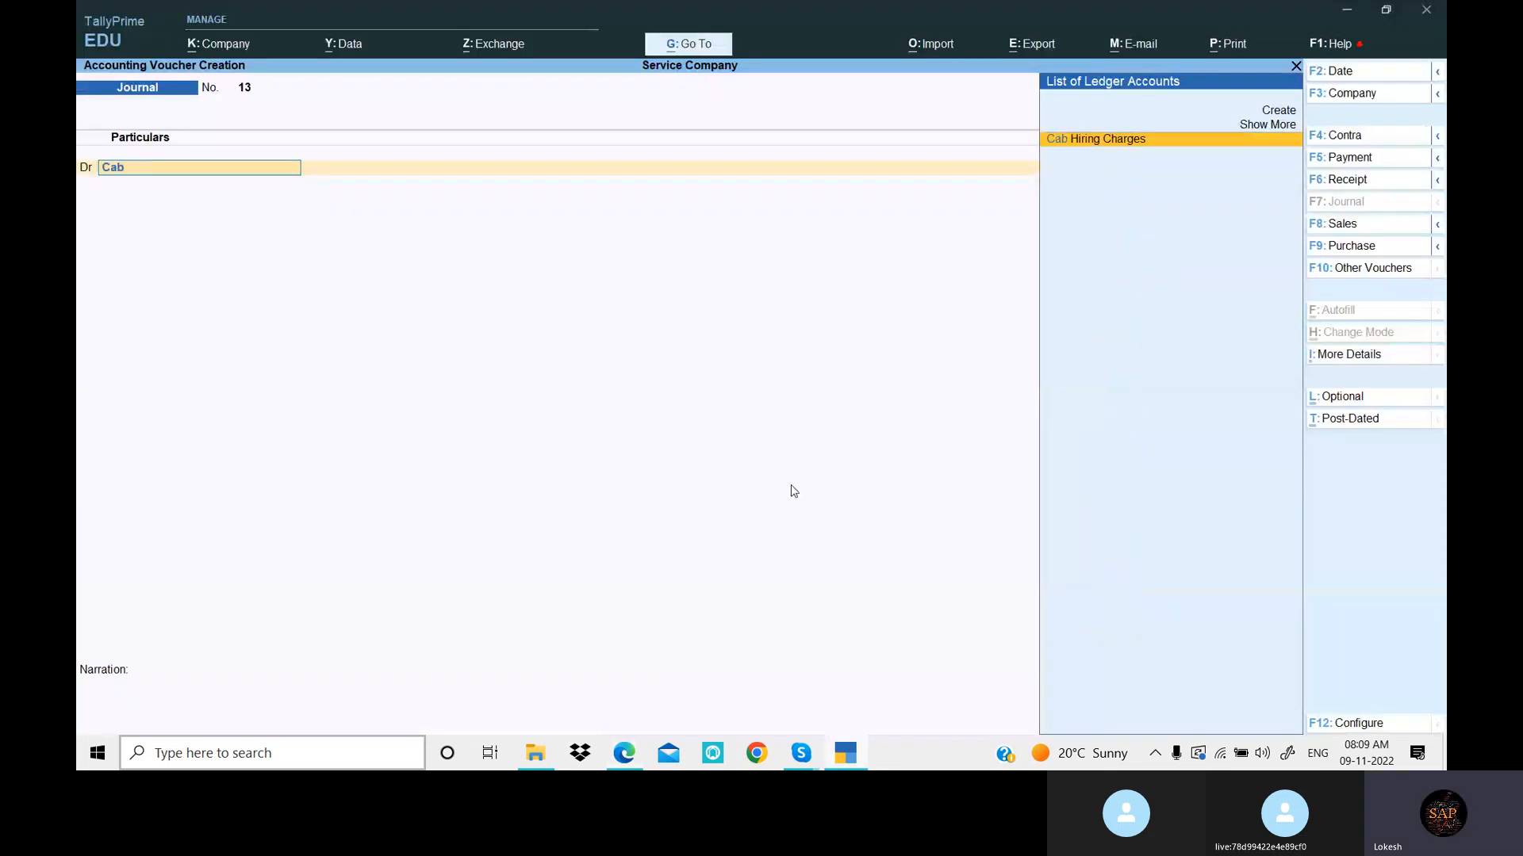
key("Return")
key("alt+Tab")
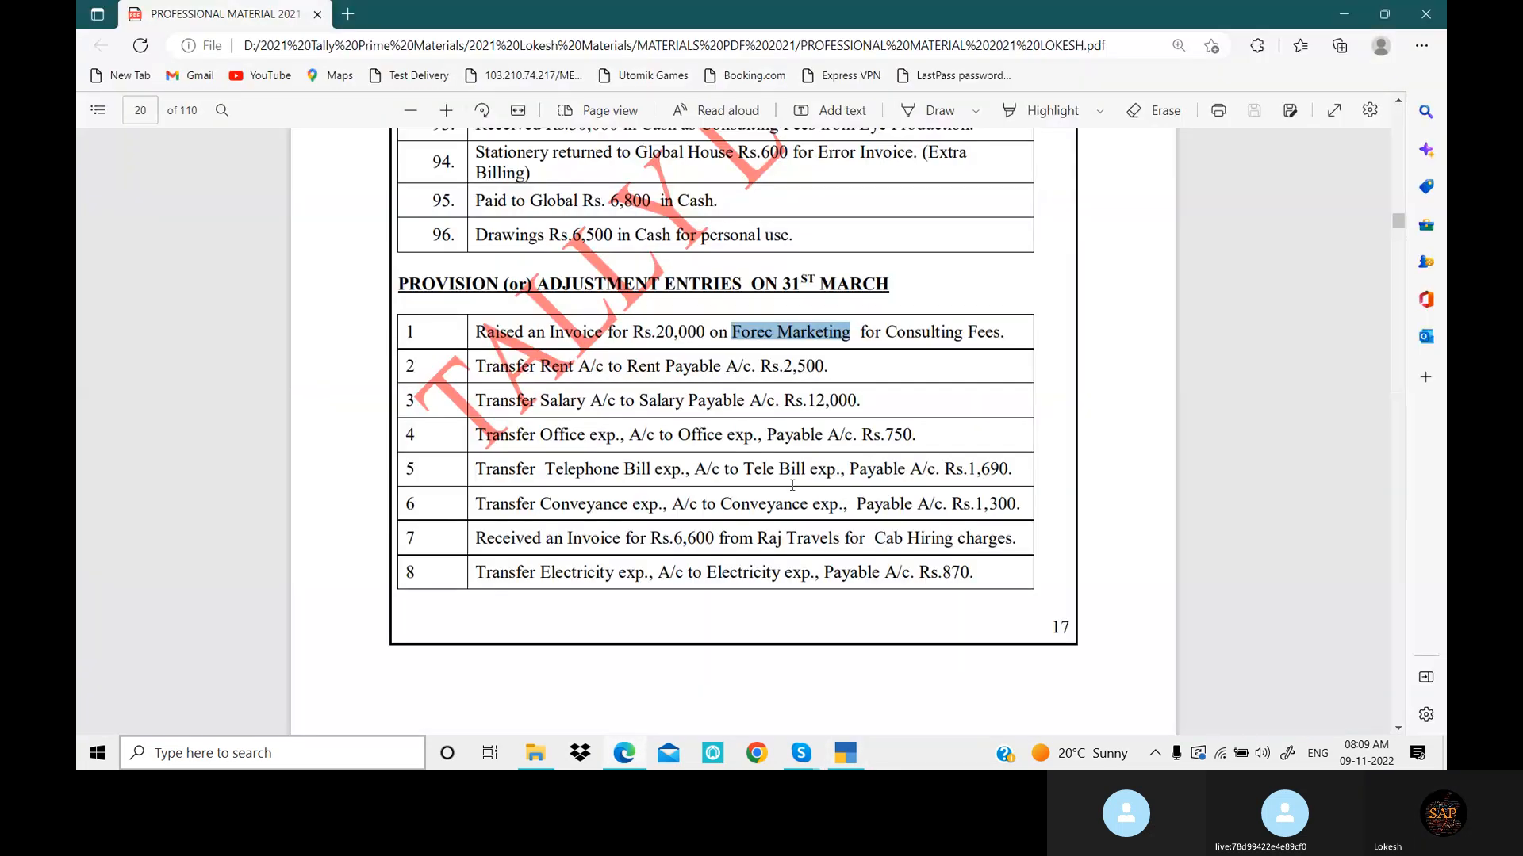
key("alt+Tab")
type("6,600")
key("Return")
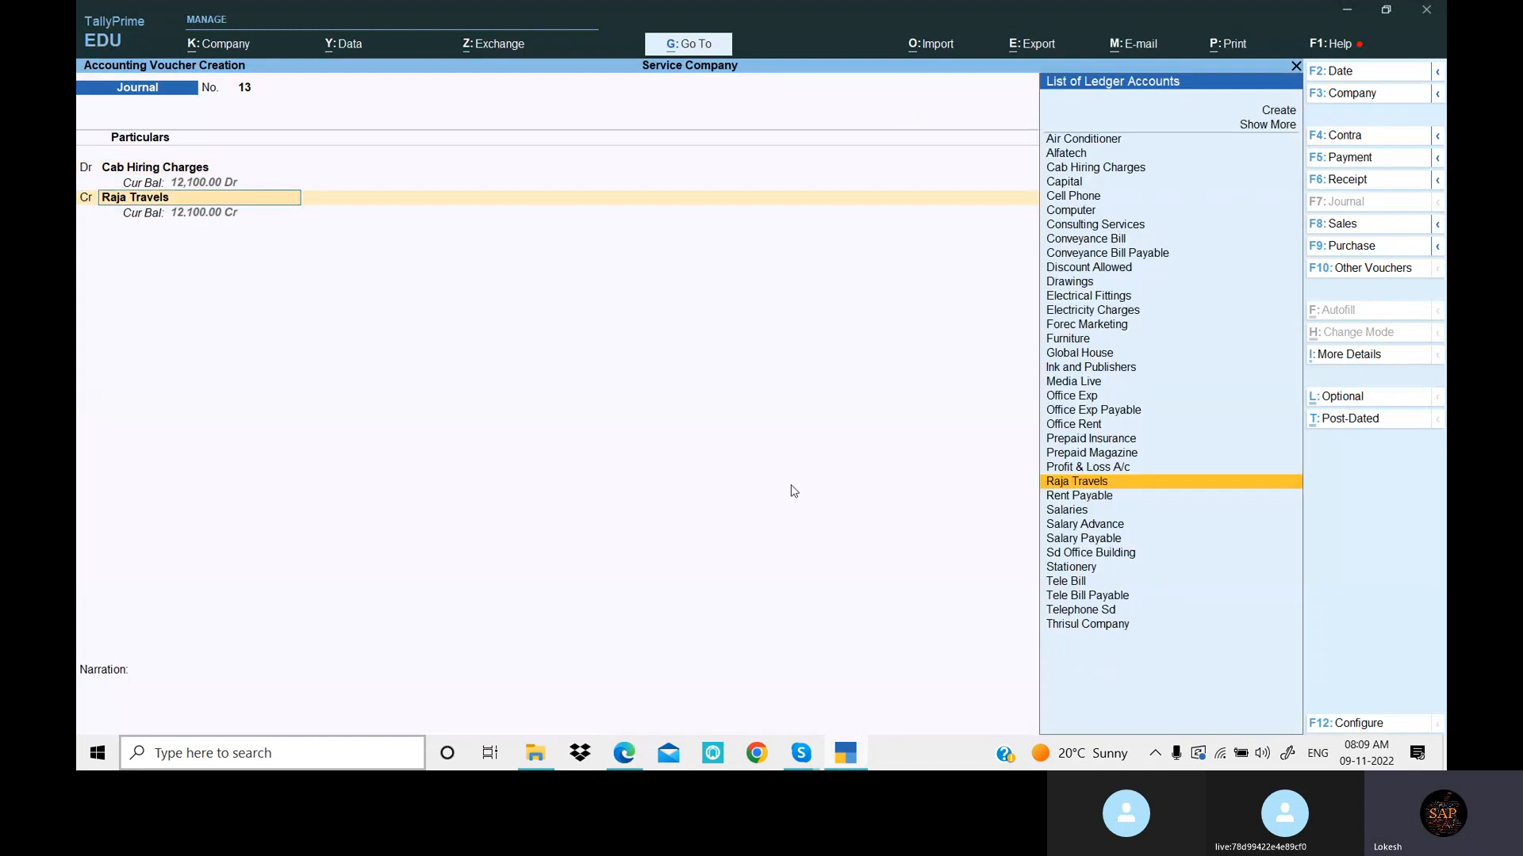
Credit the 6,600 to Raja Travels and save the voucher without a narration
key("Return")
key("Return")
key("Return")
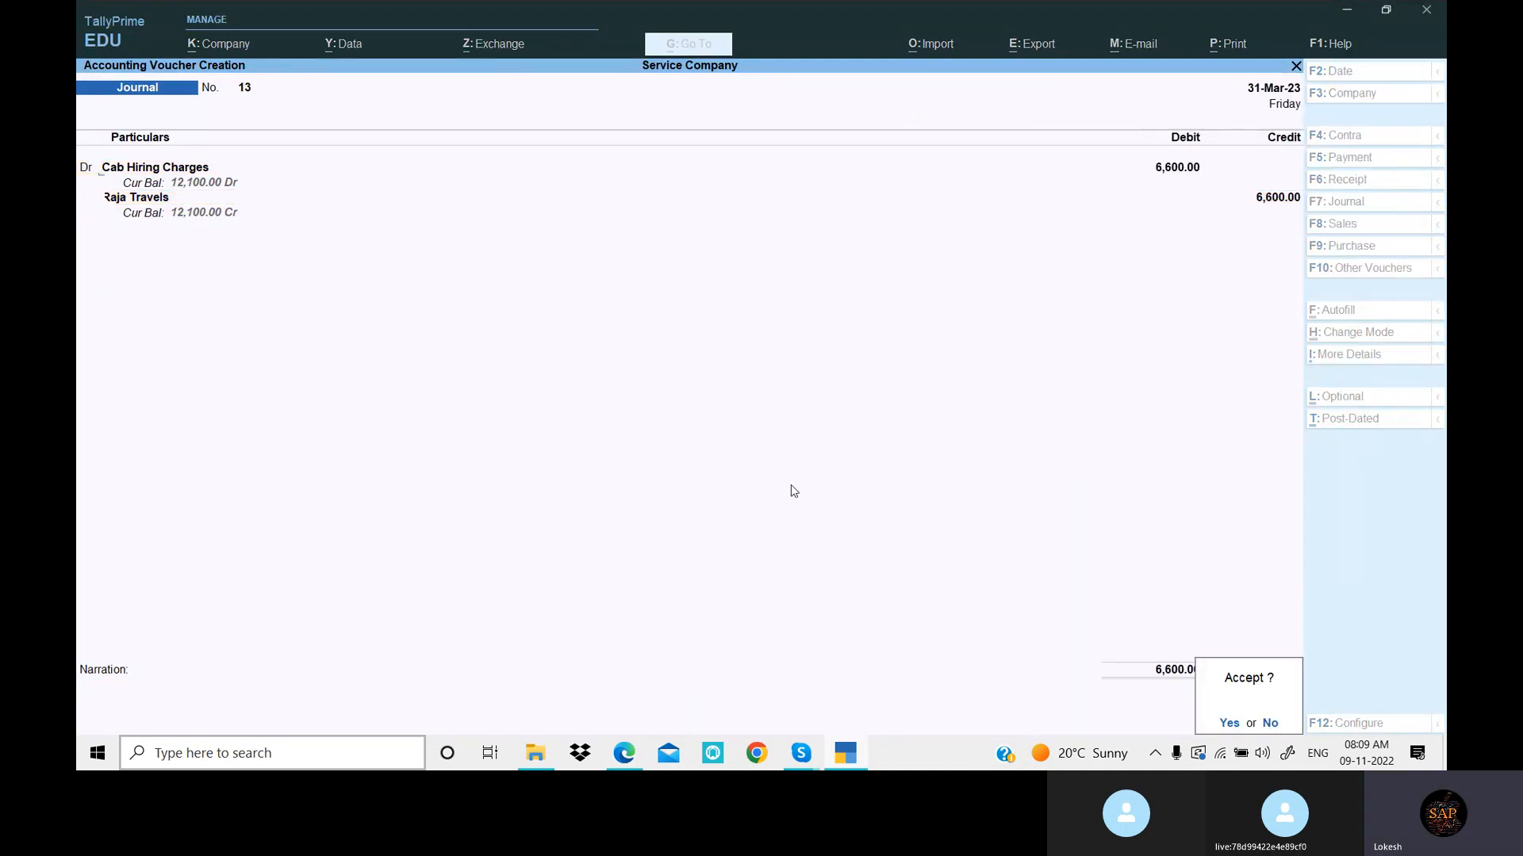
key("Return")
Debit Electricity Charges with 870 in a new journal voucher, following provision entry 8 in the PDF
type("El")
key("Down")
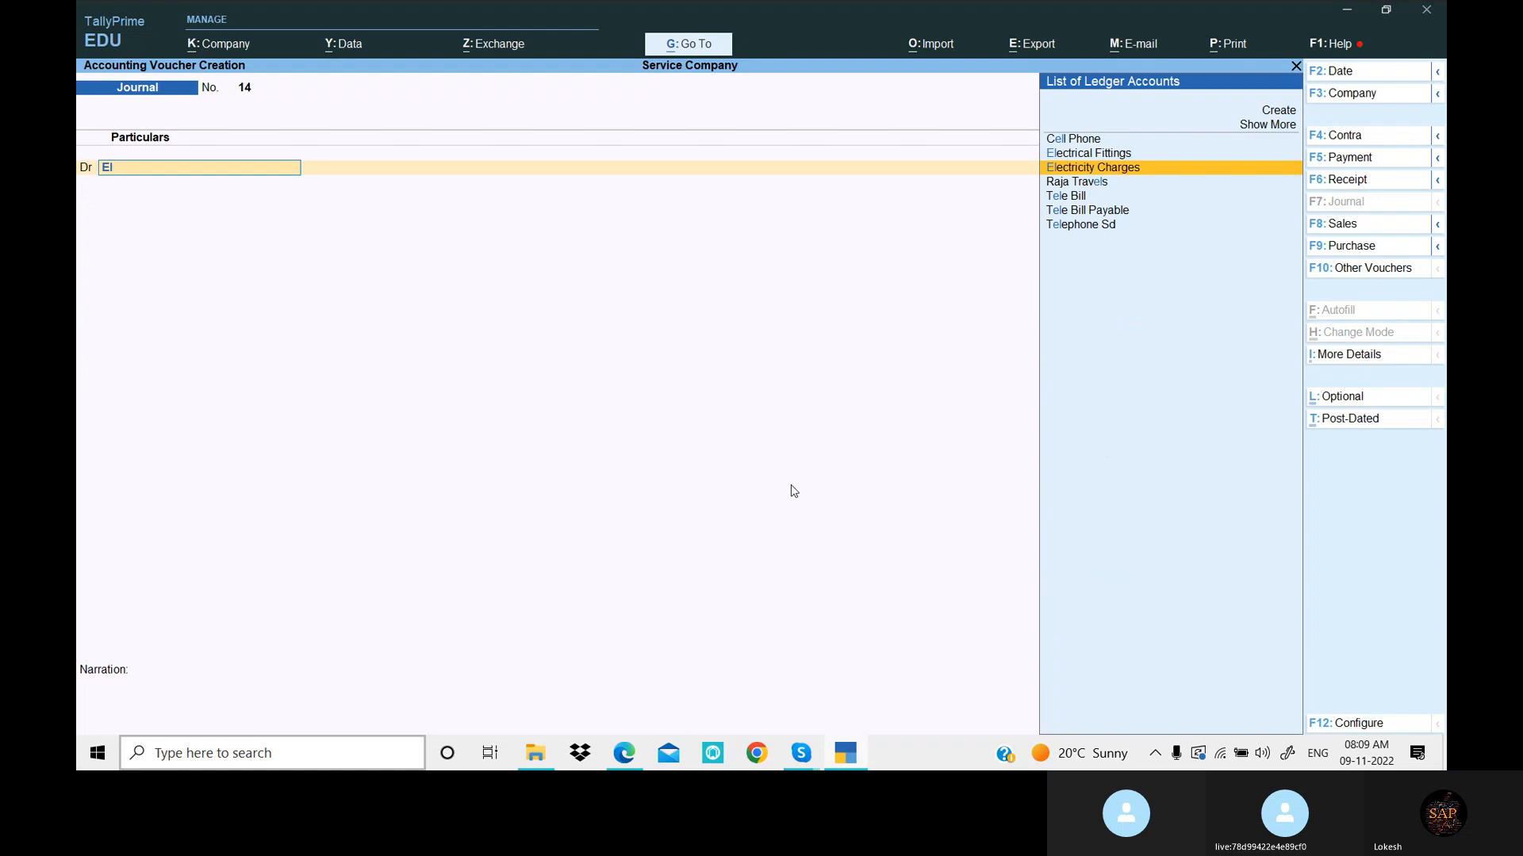
key("Return")
key("alt+Tab")
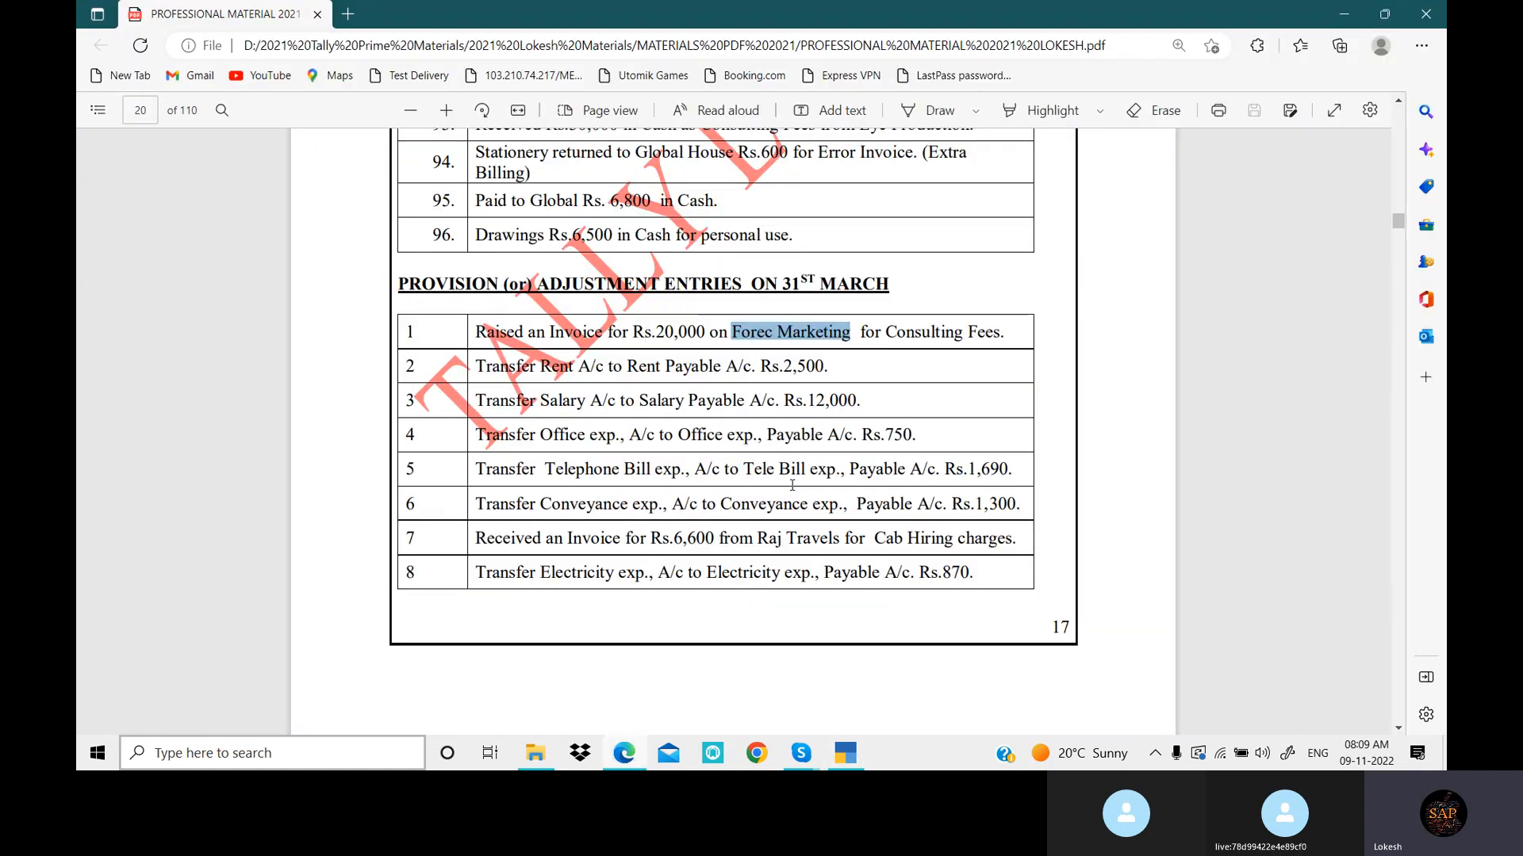
key("alt+Tab")
type("870")
key("Return")
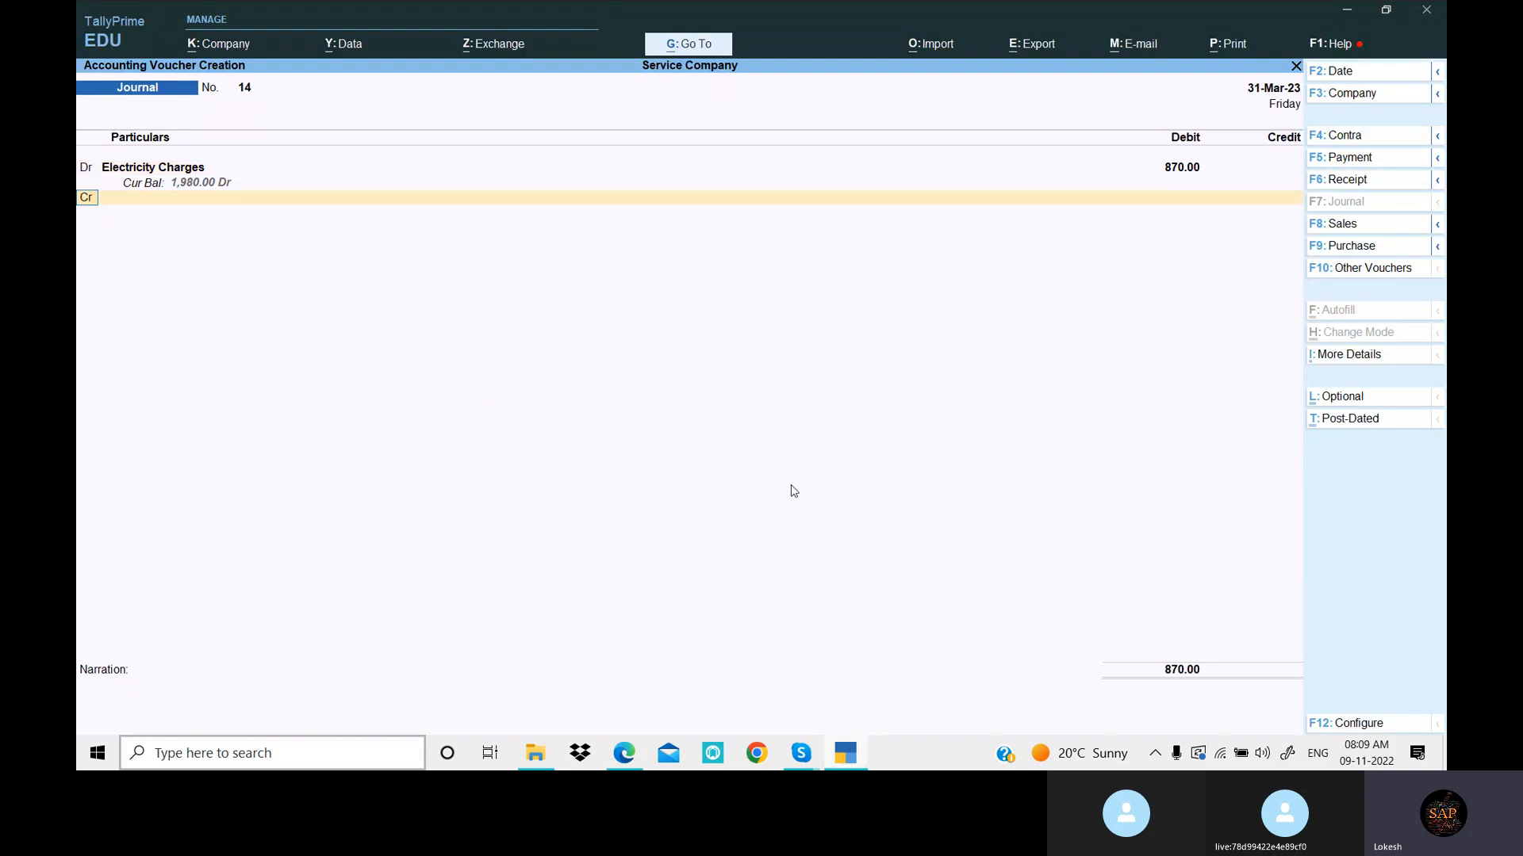
Credit the 870 to a new Electricity Charges Payable ledger under Provisions and save the voucher without a narration
key("alt+c")
type("Ele")
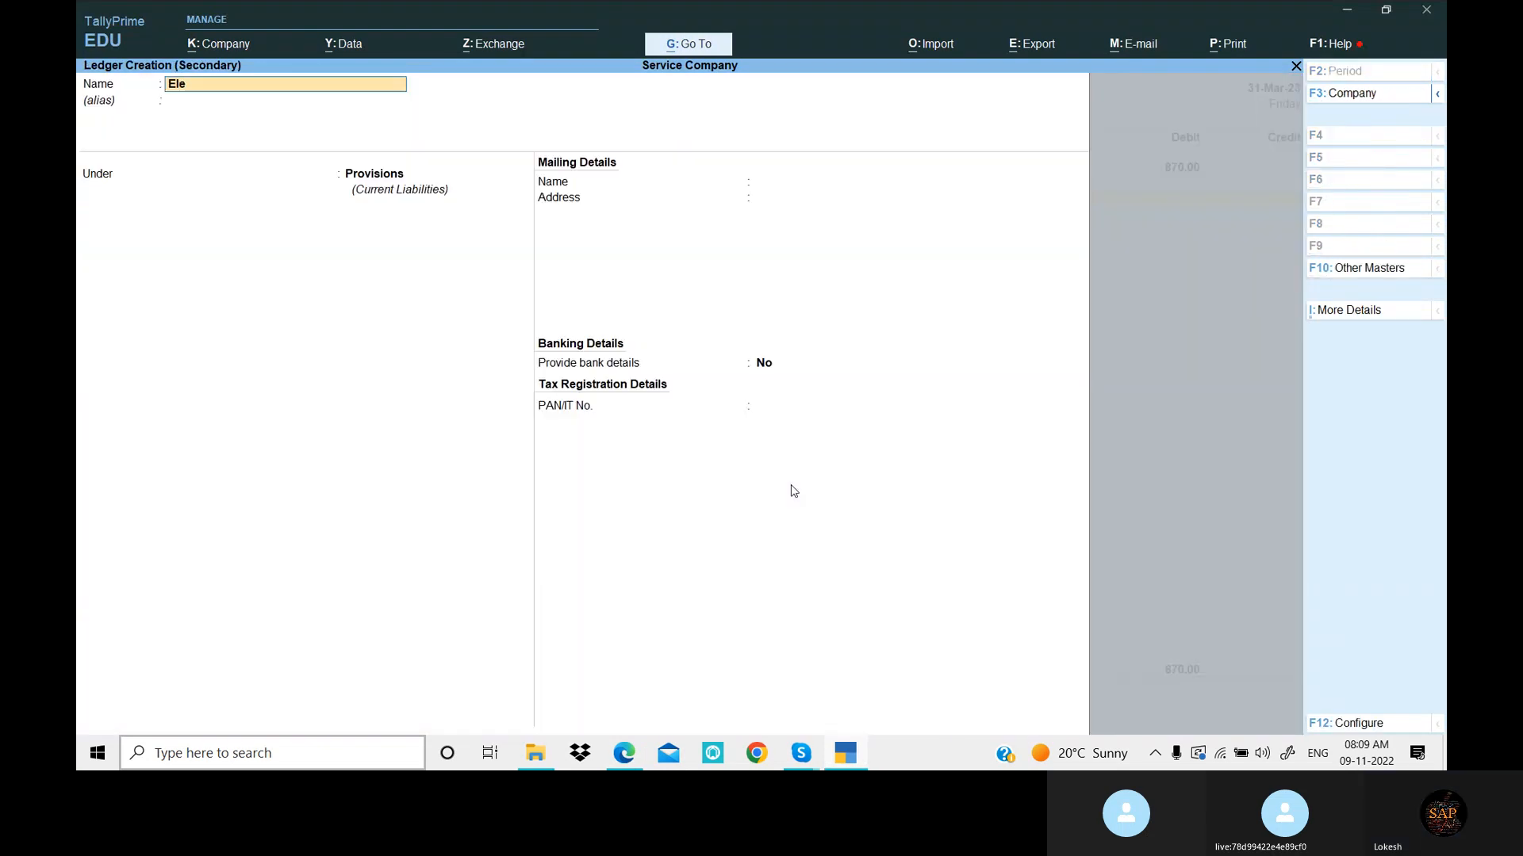
type("ctricity Bi")
key("BackSpace")
key("BackSpace")
key("BackSpace")
type("Charges Payable")
key("Return")
key("Return")
key("Return")
key("Return")
key("Return")
key("Return")
key("Return")
key("Return")
key("Return")
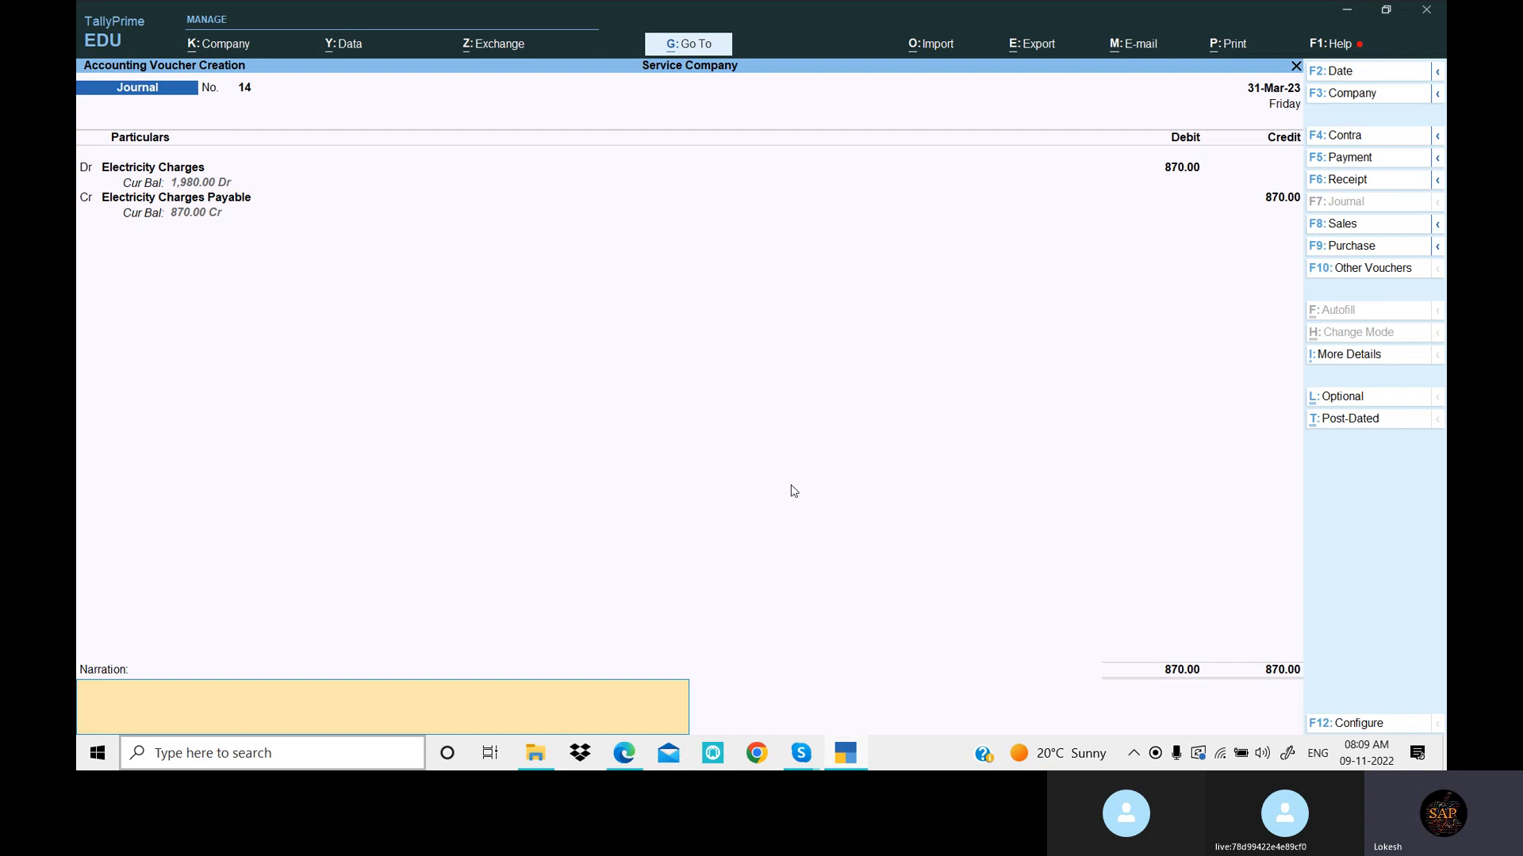
key("Return")
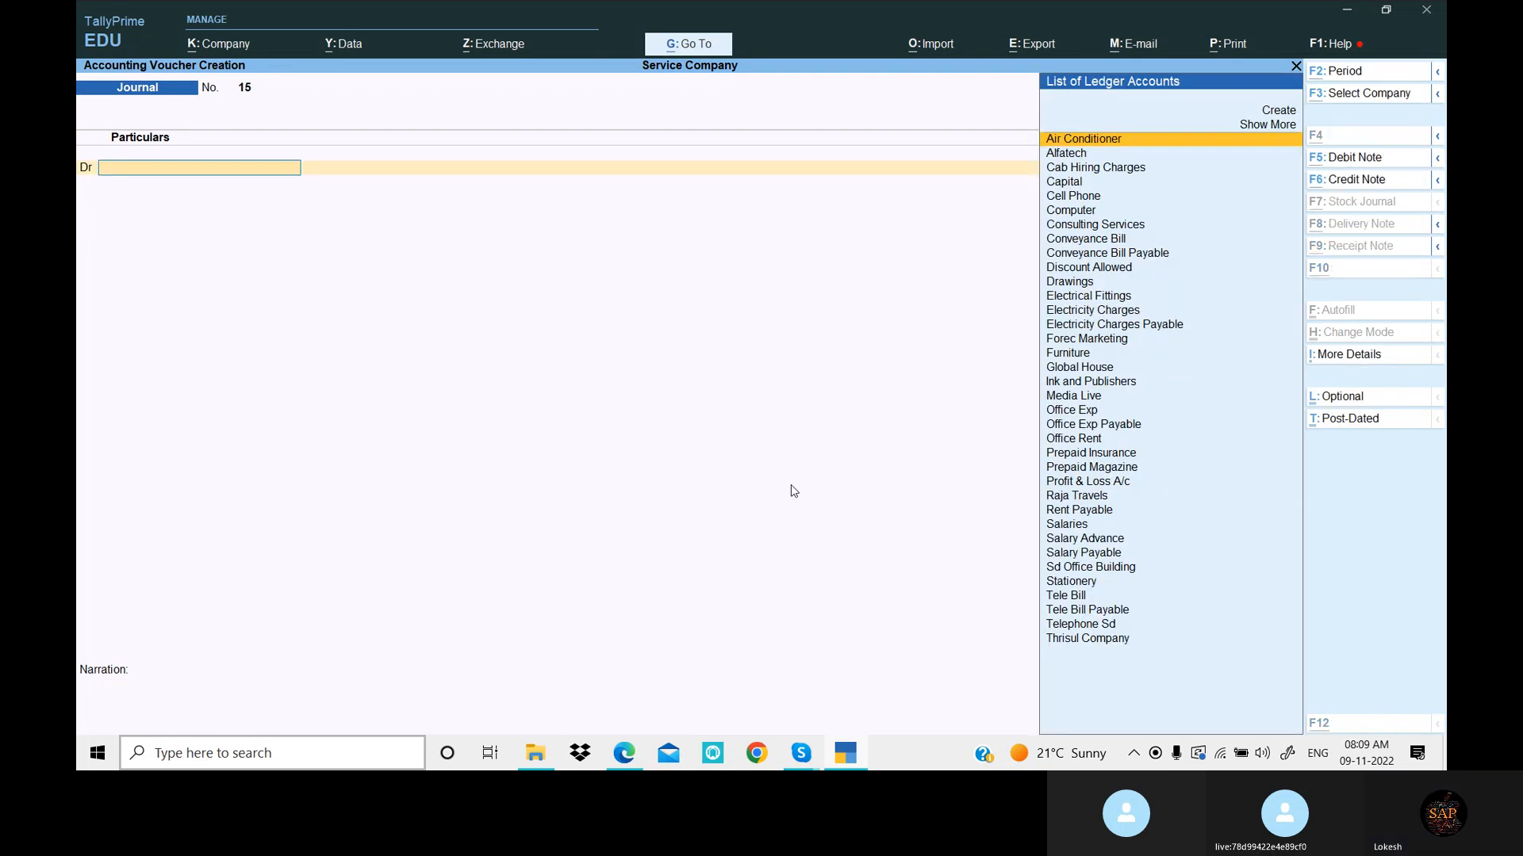
Consult the depreciation entries in the PDF and create a Depreciation ledger under Indirect Expenses as the new journal voucher's debit account
key("alt+Tab")
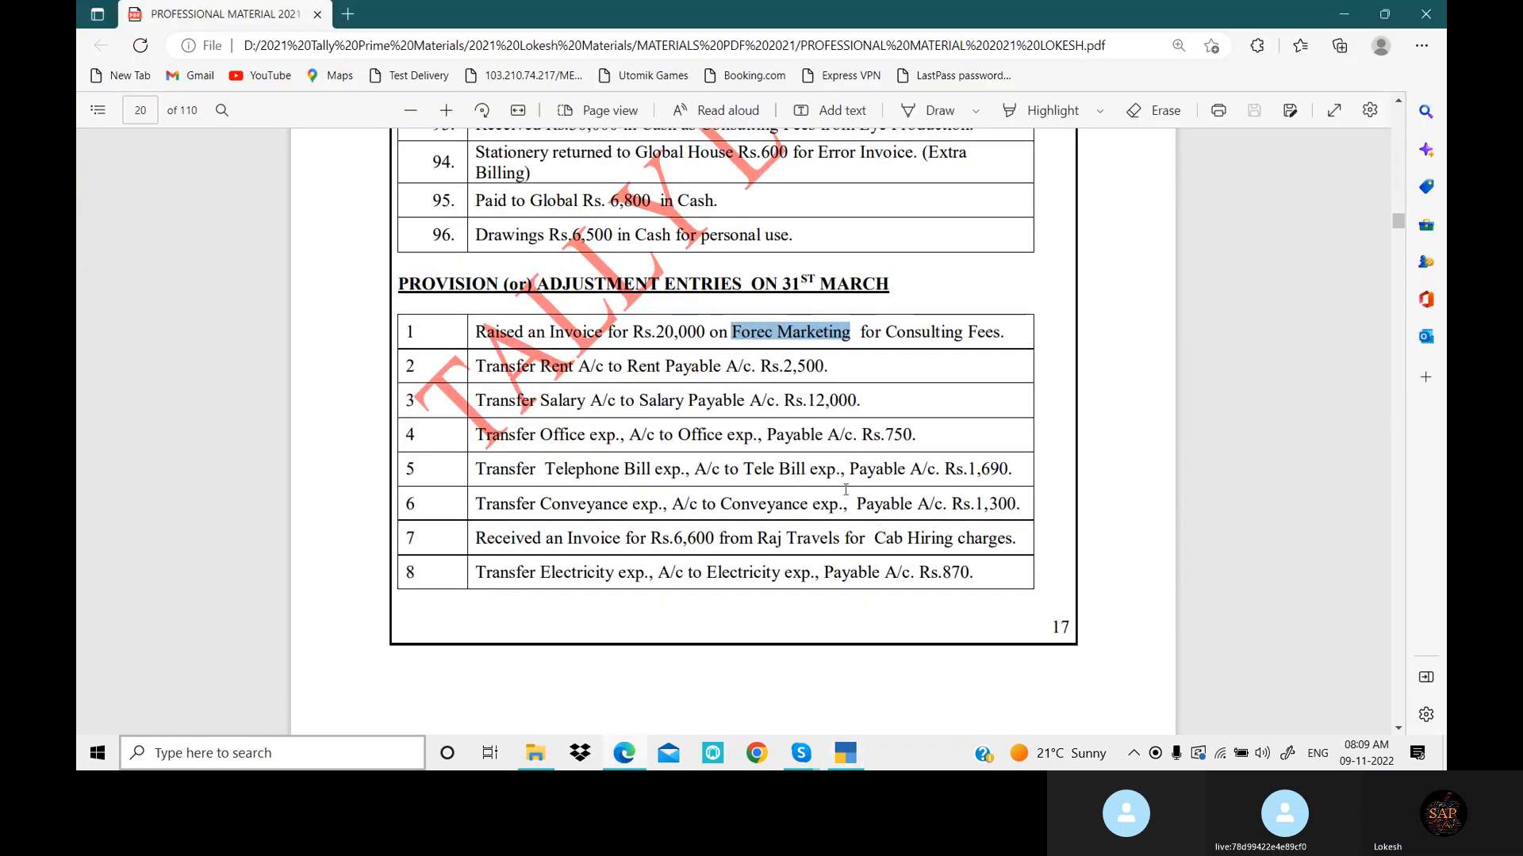
scroll(860, 476, "down", 3)
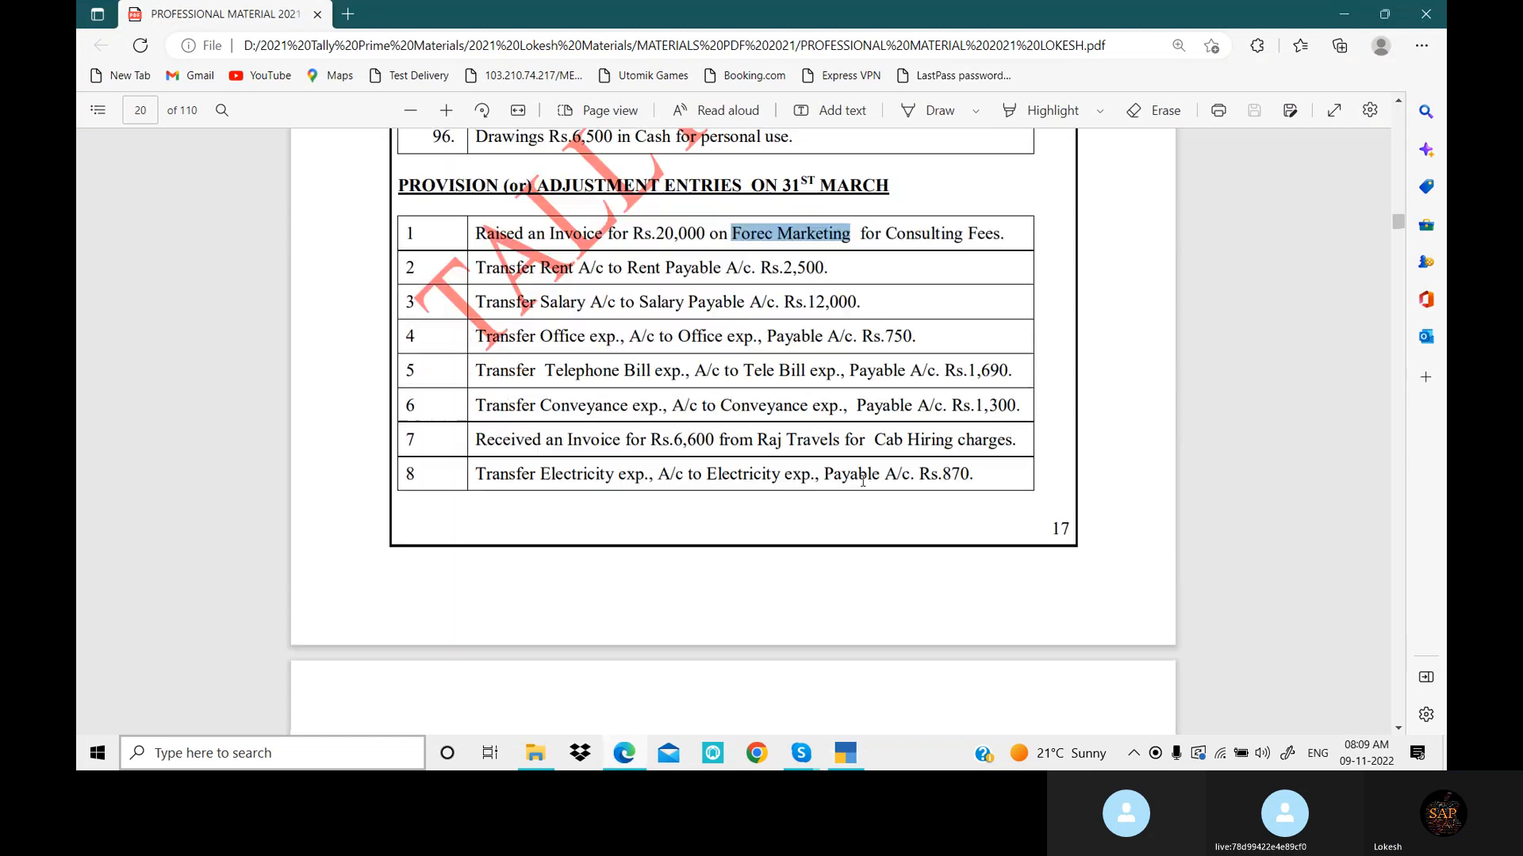
scroll(865, 486, "down", 3)
key("alt+Tab")
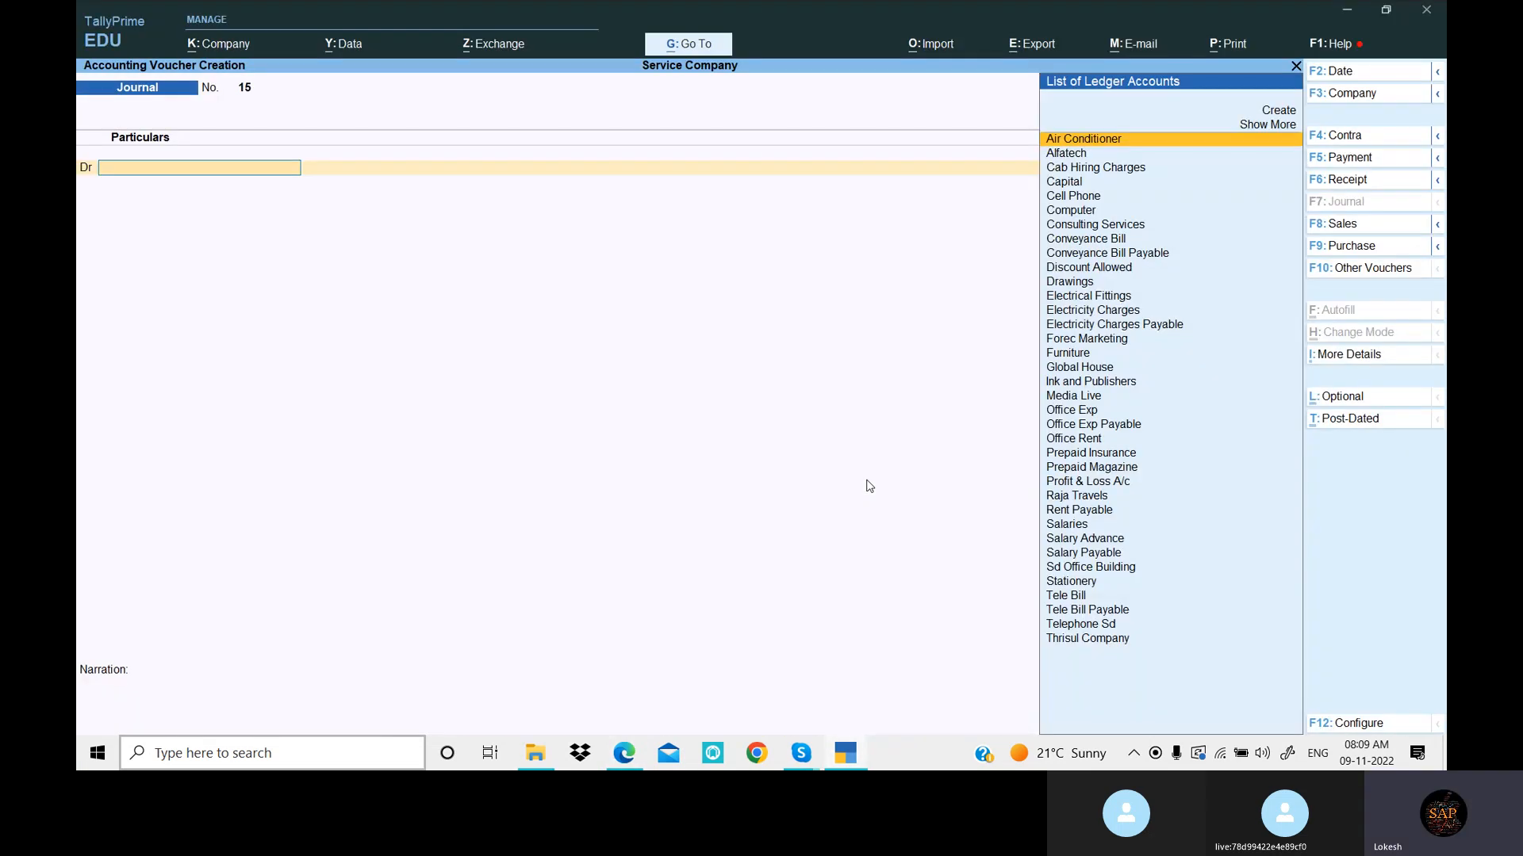
key("alt")
type("De")
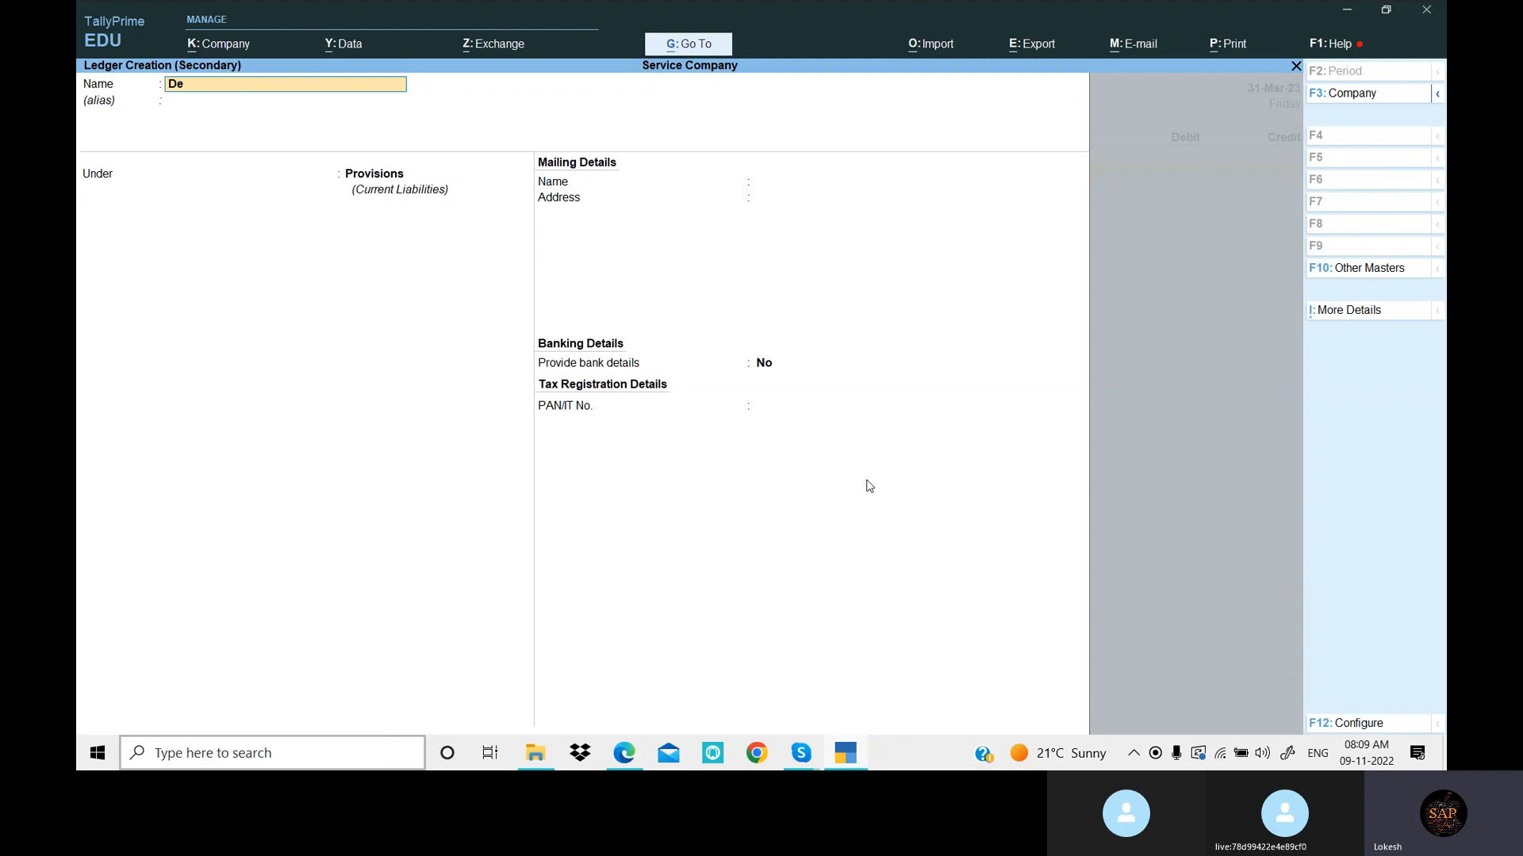
type("preciation")
key("Return")
key("Return")
type("Ind")
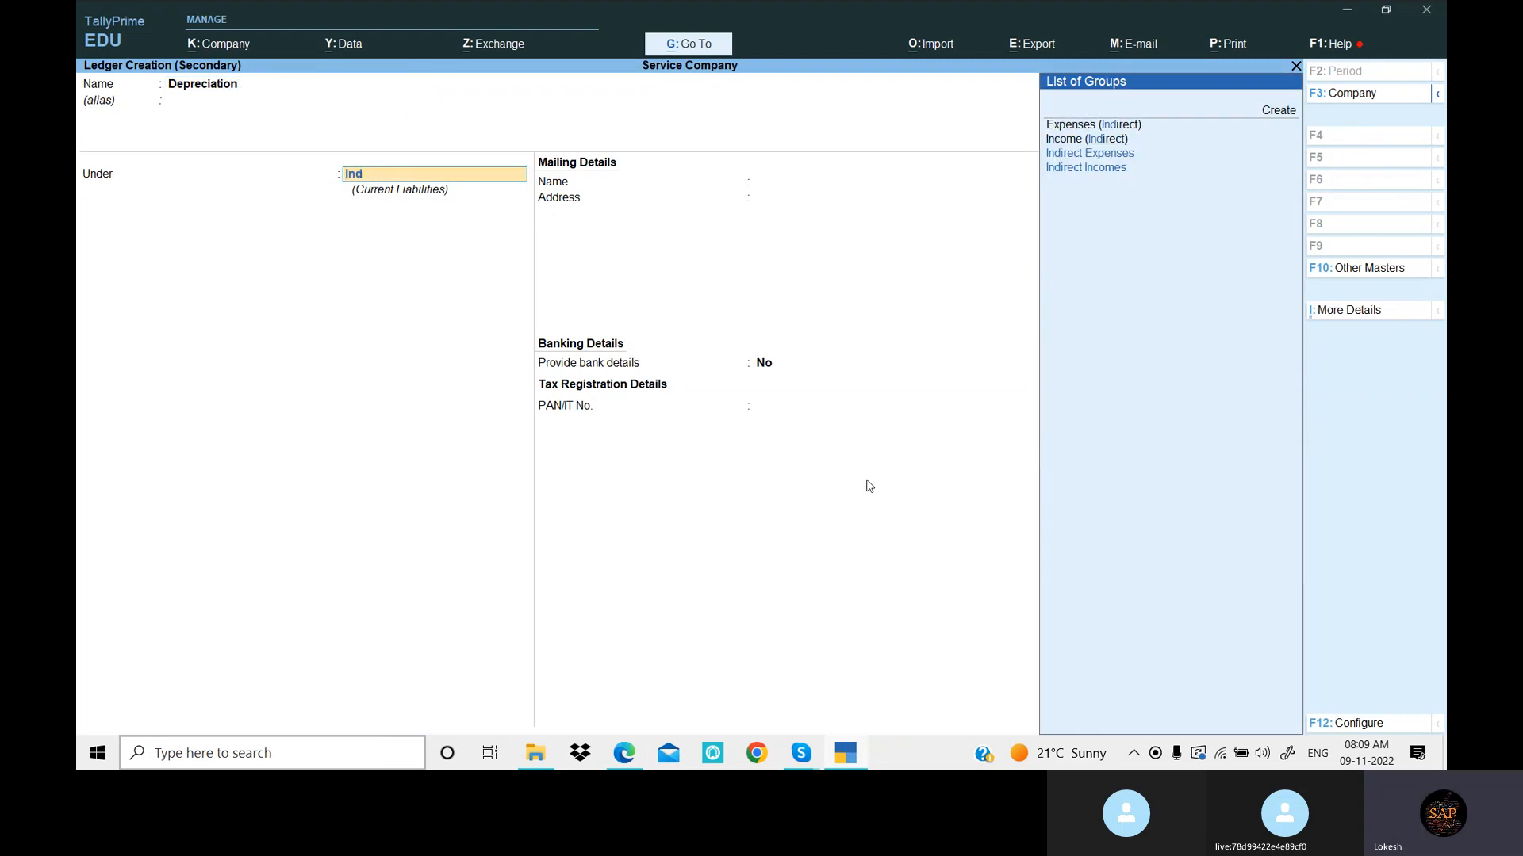
key("Return")
key("Return")
key("Return")
key("Return")
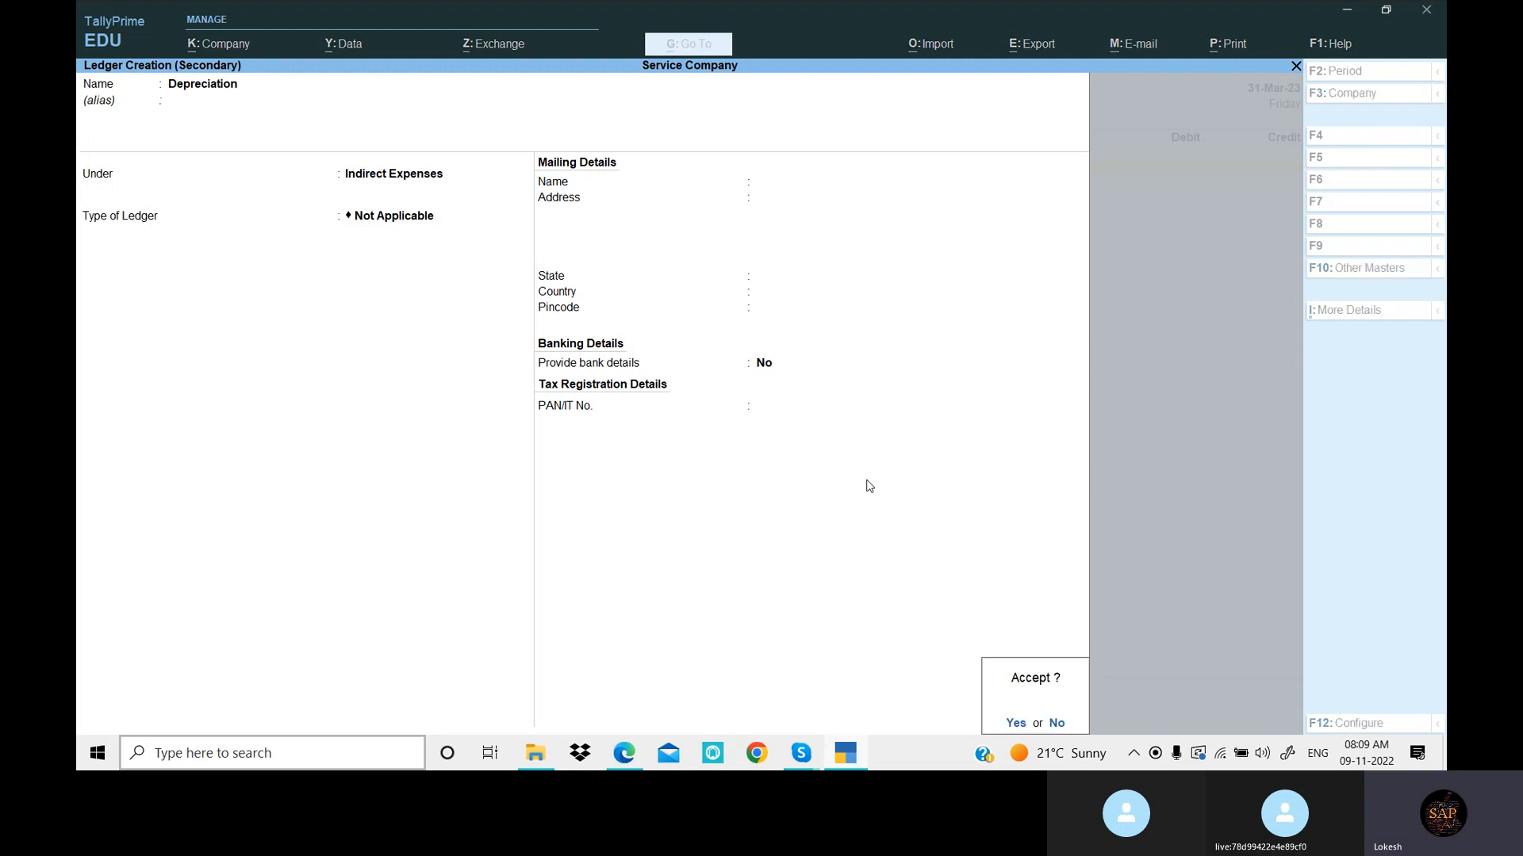
key("Return")
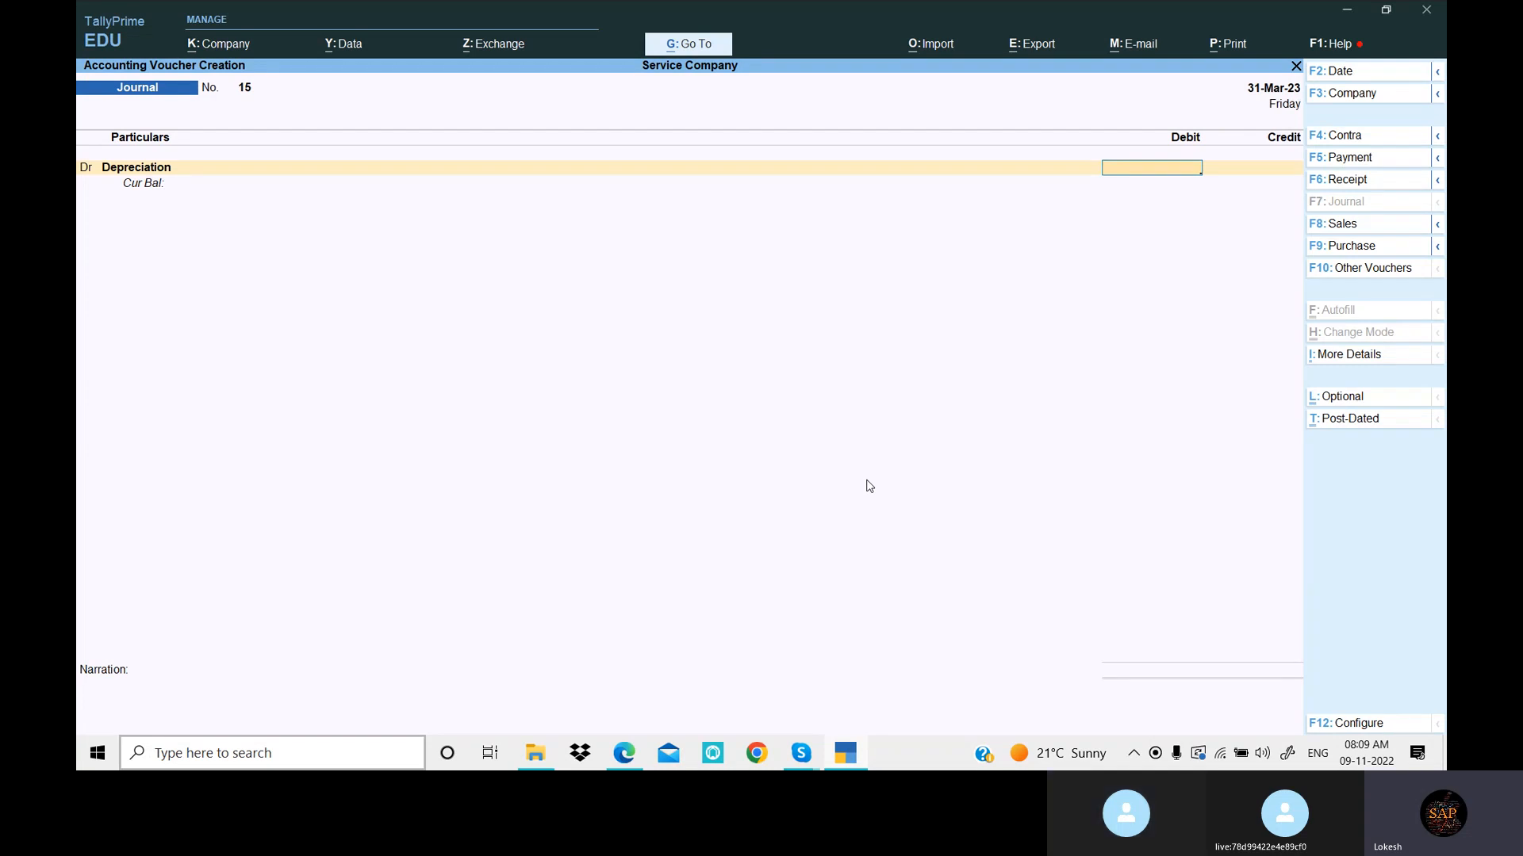
left_click(801, 753)
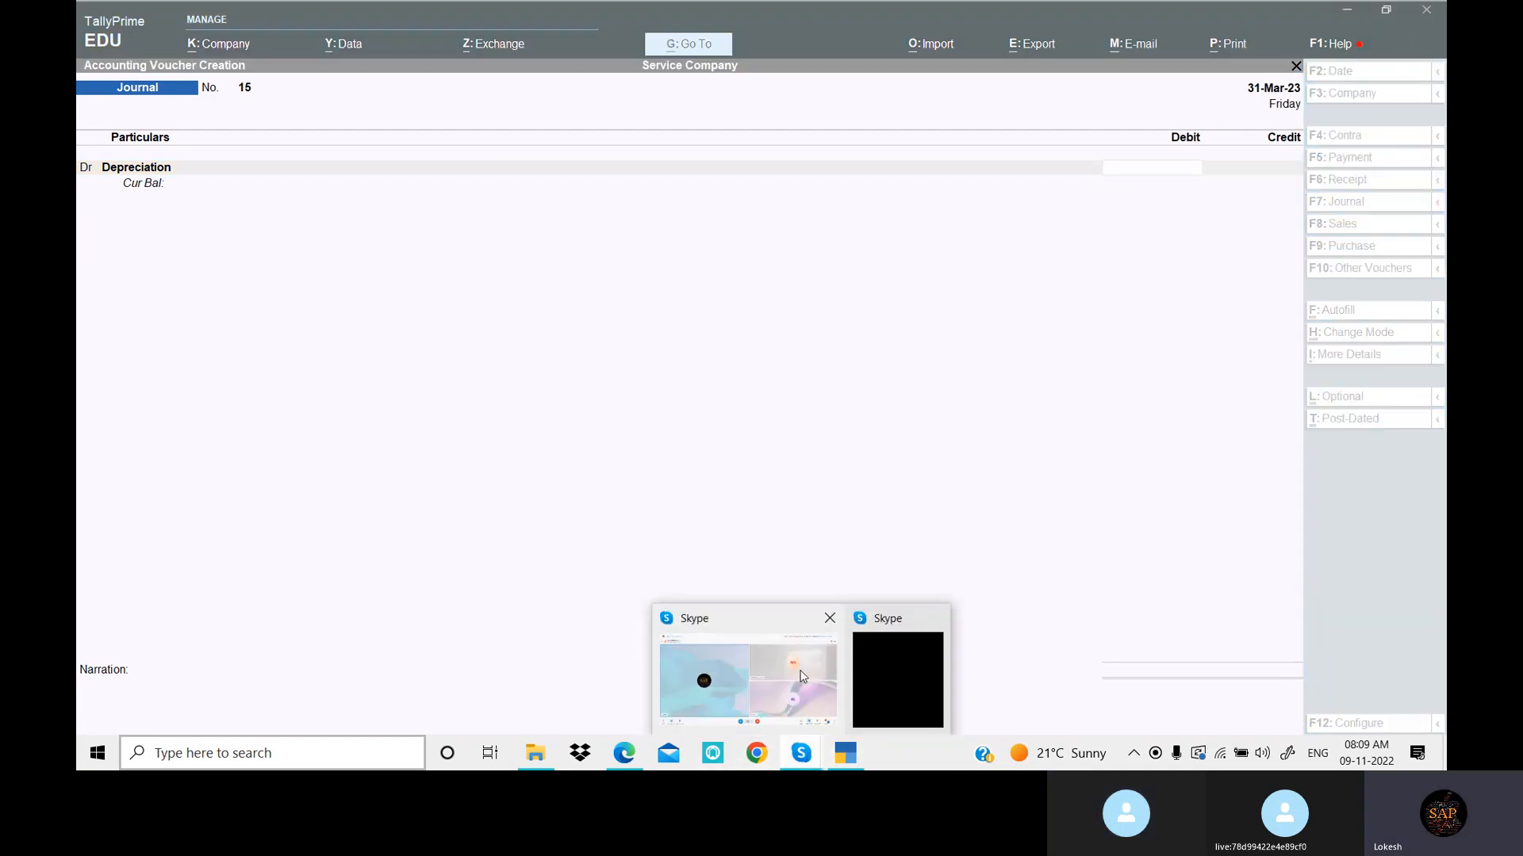
left_click(748, 682)
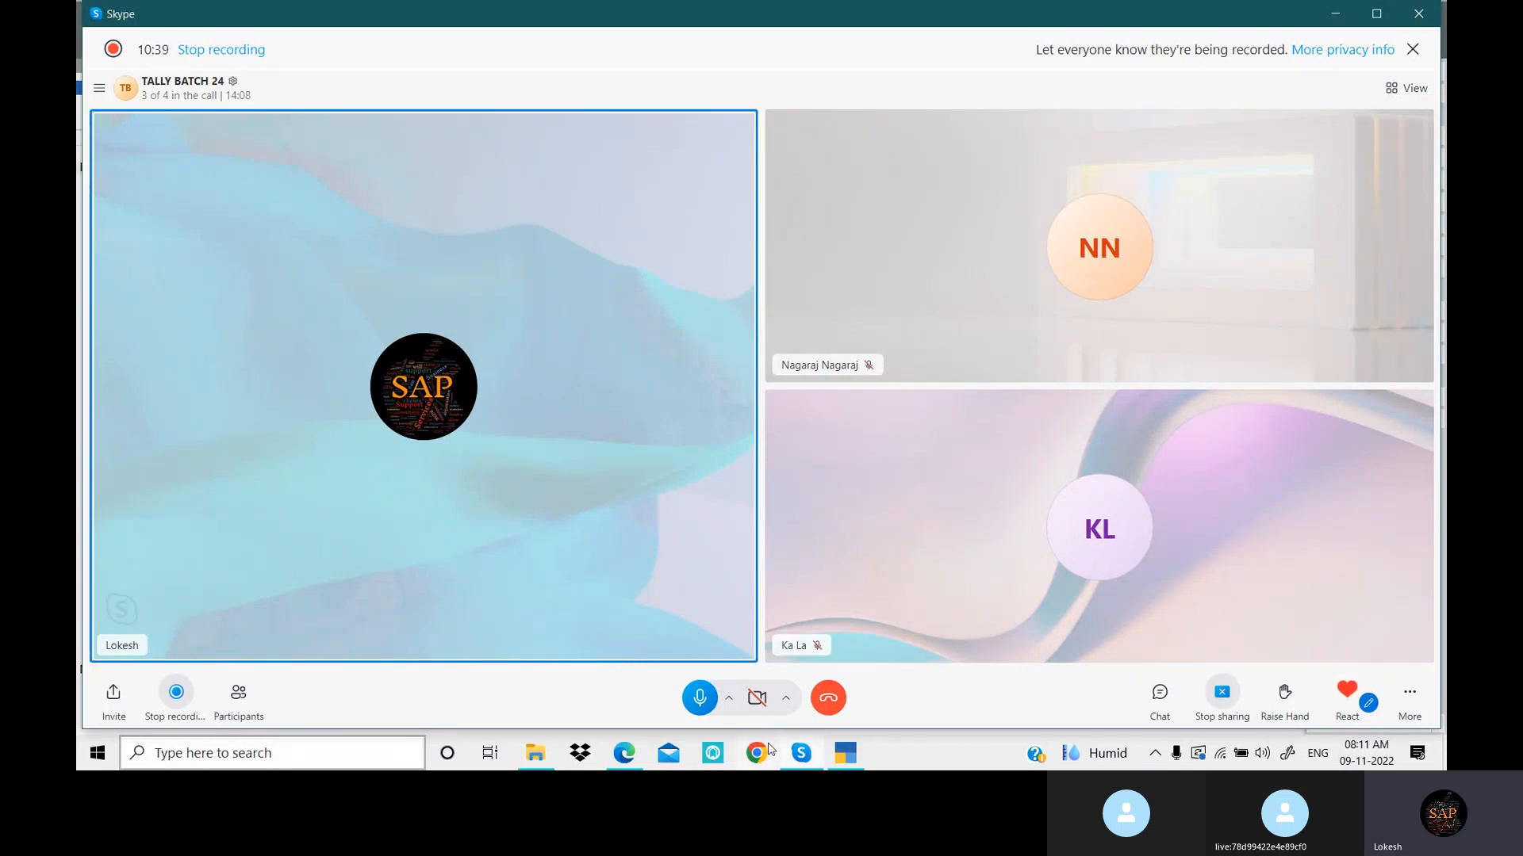
left_click(858, 761)
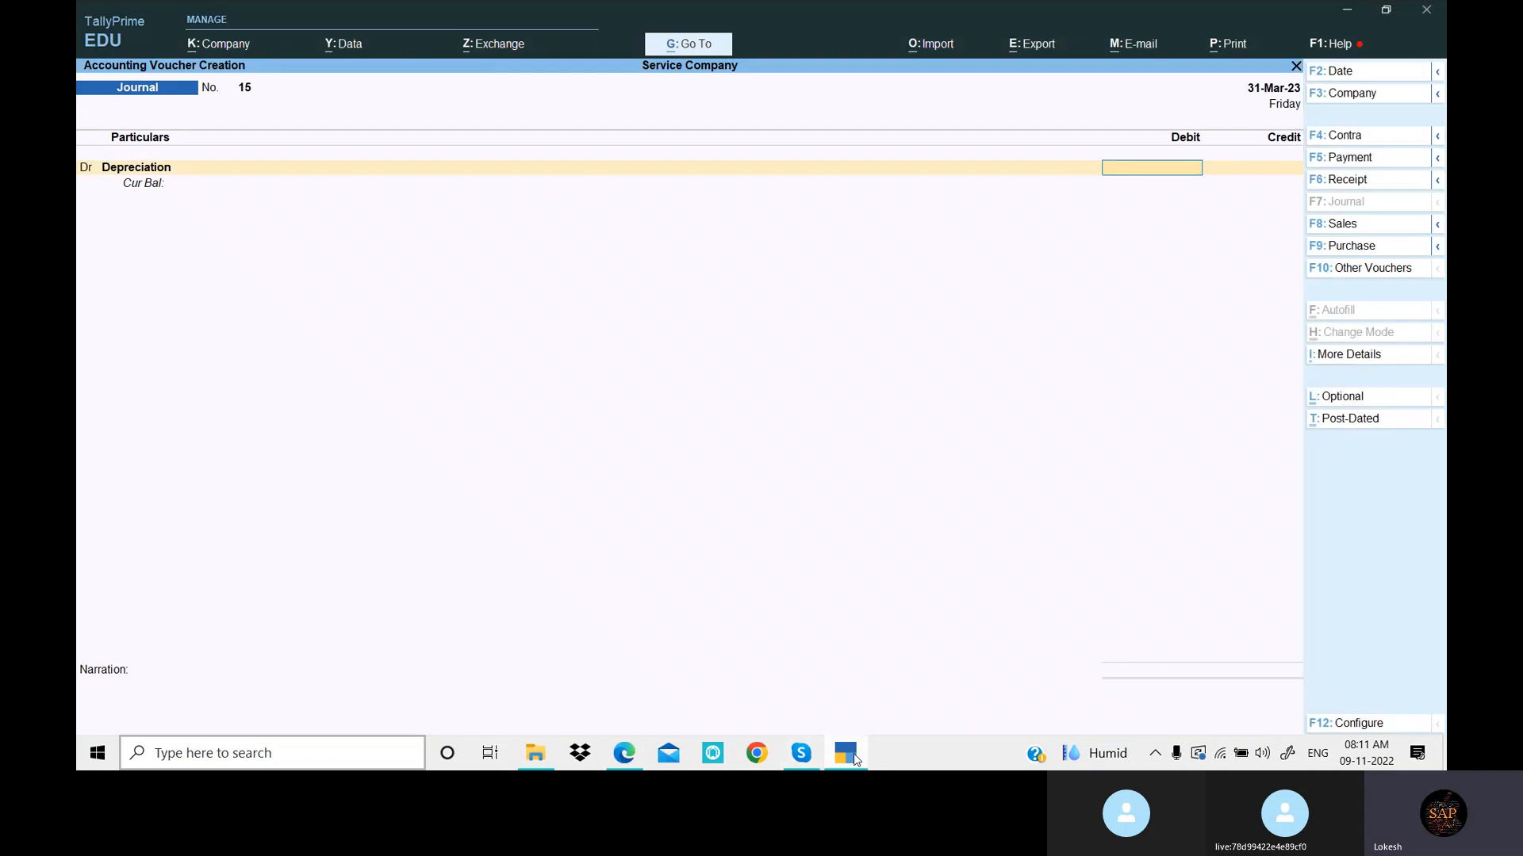
Check the depreciation table in the PDF and debit Depreciation with the total of 14,401
left_click(624, 754)
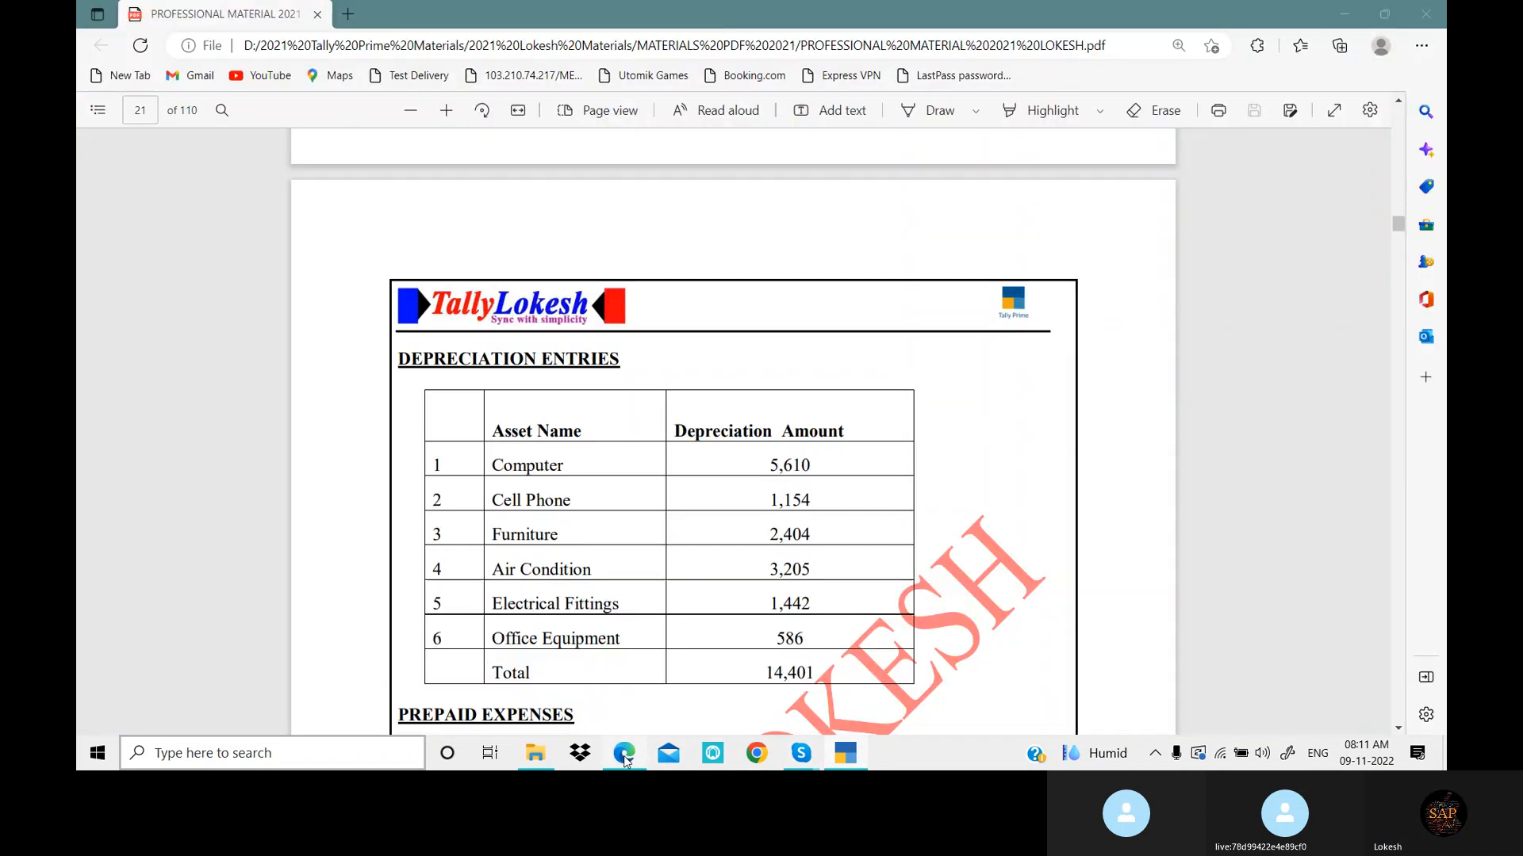
scroll(754, 475, "down", 3)
left_click(845, 754)
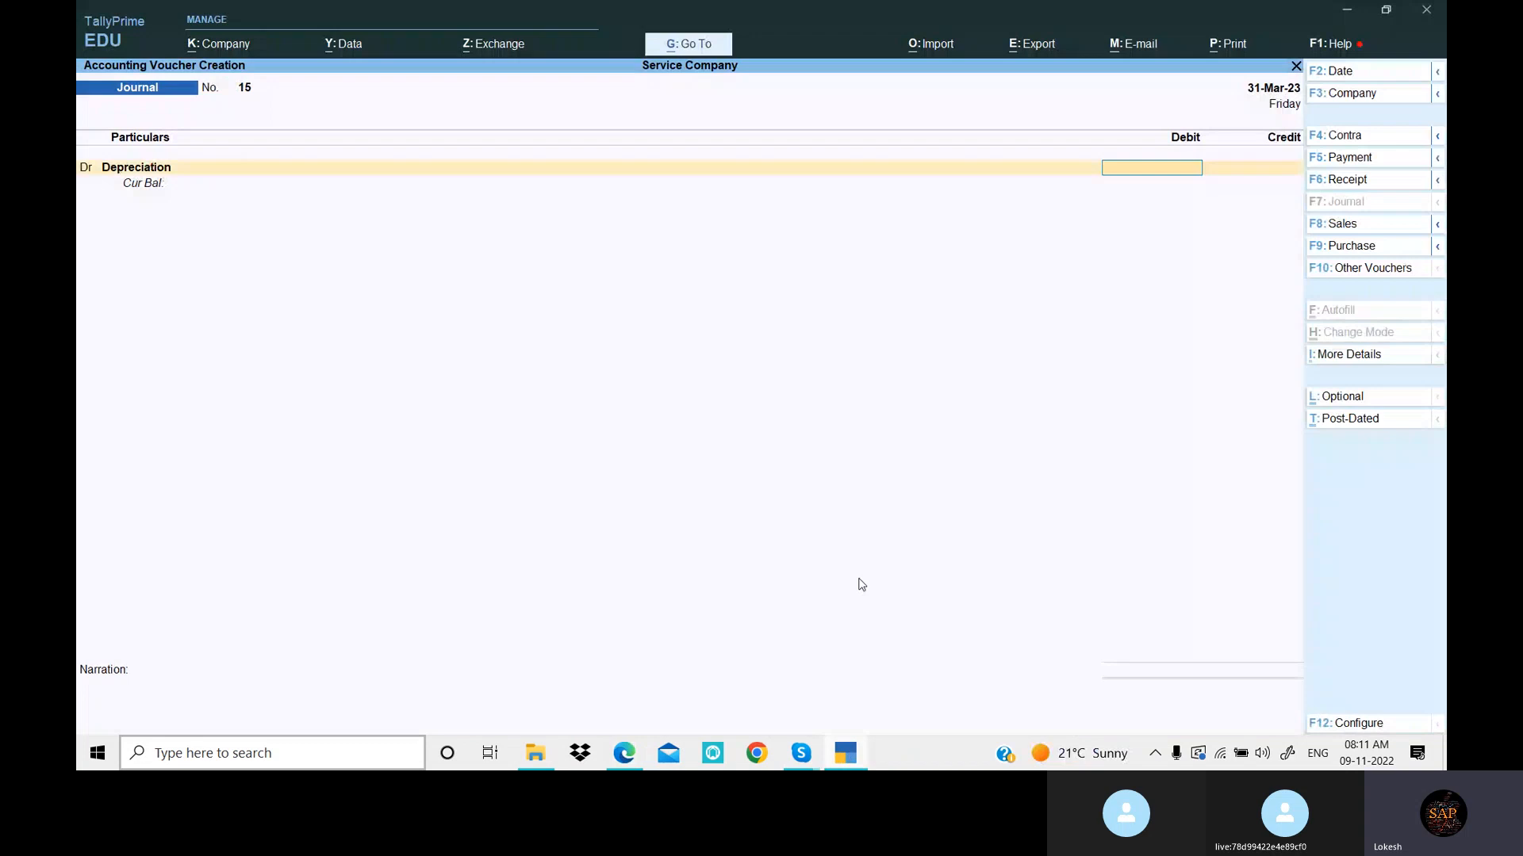
type("14401")
key("Return")
key("Return")
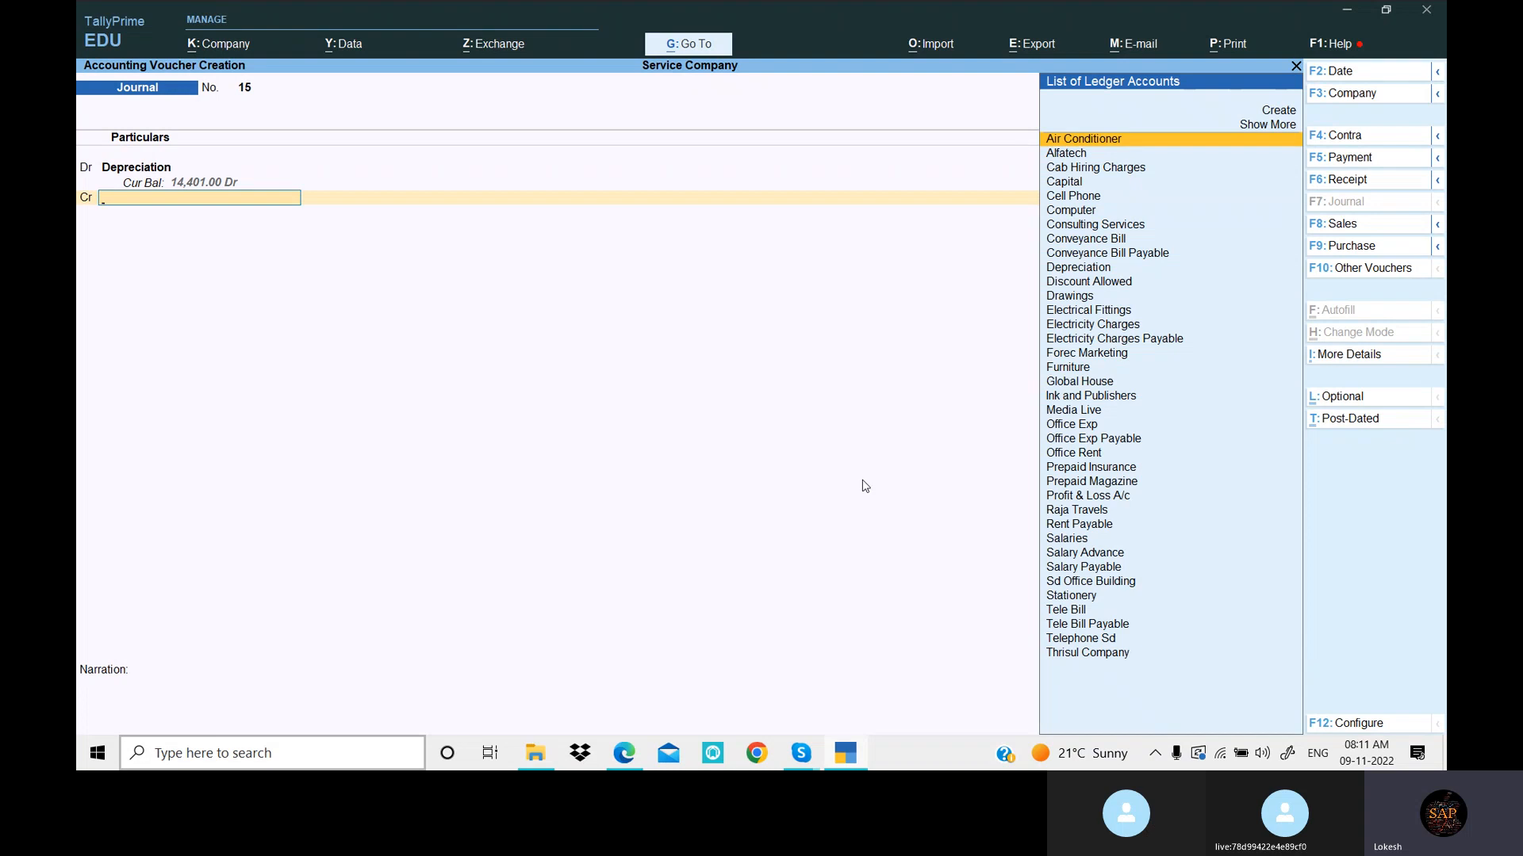
Credit Computer with its depreciation amount of 5,610 from the PDF table
left_click(852, 757)
left_click(849, 755)
type("Comp")
key("Return")
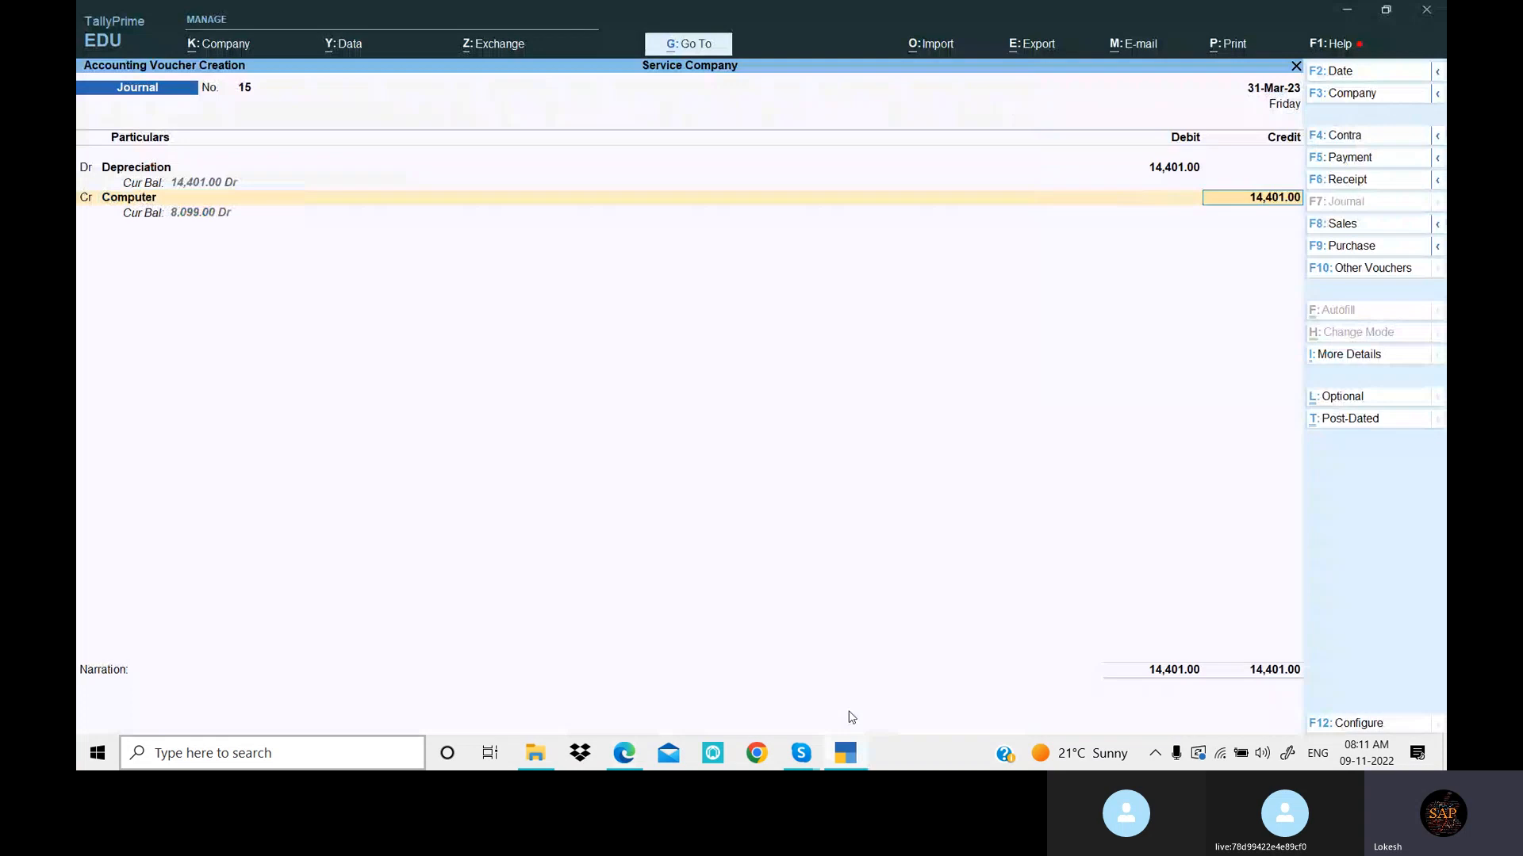
key("alt+Tab")
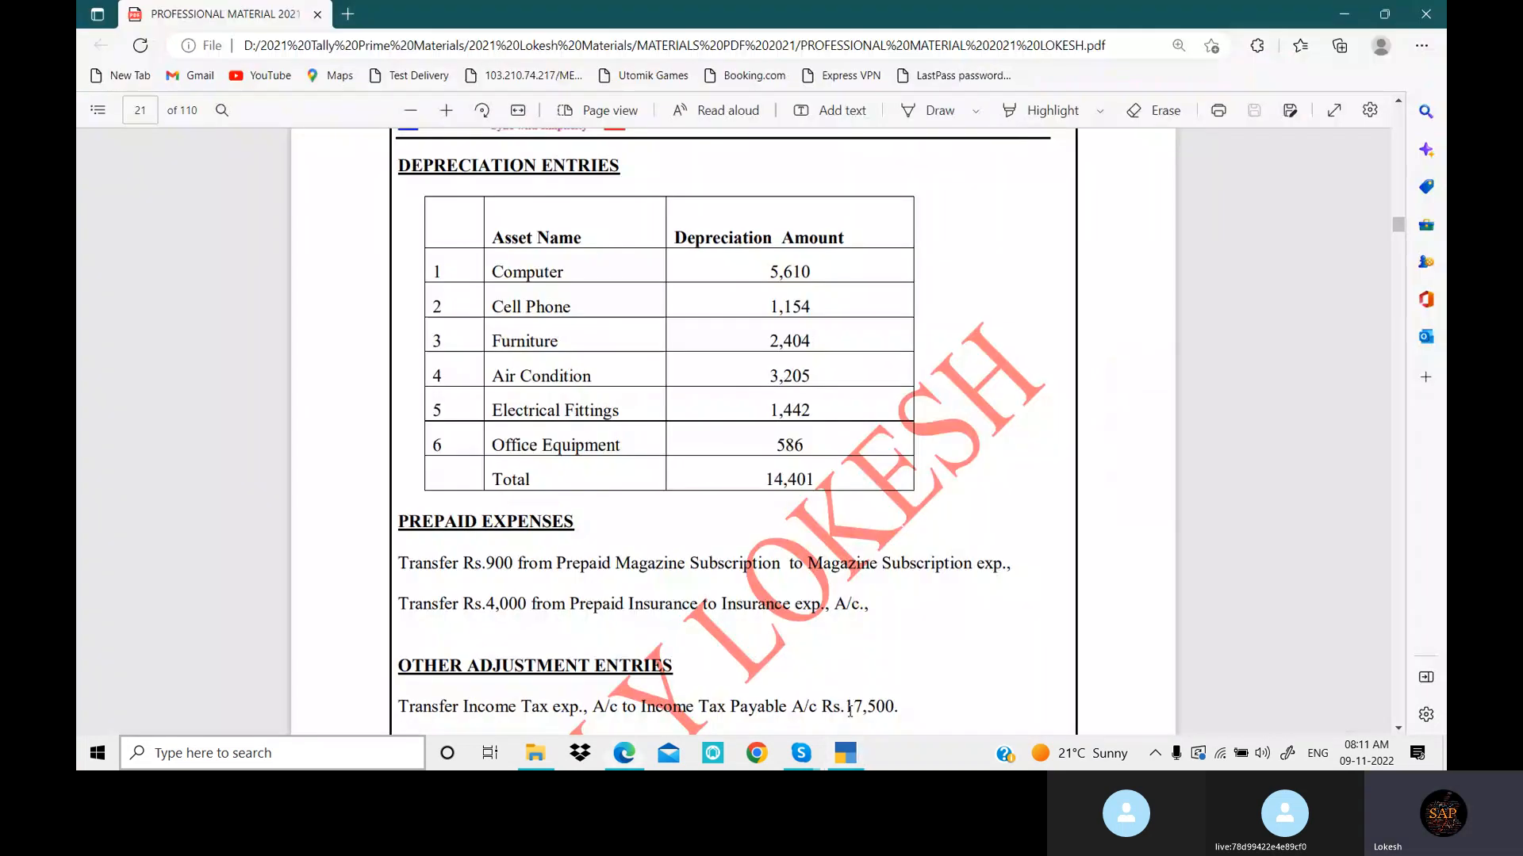
key("alt+Tab")
key("Return")
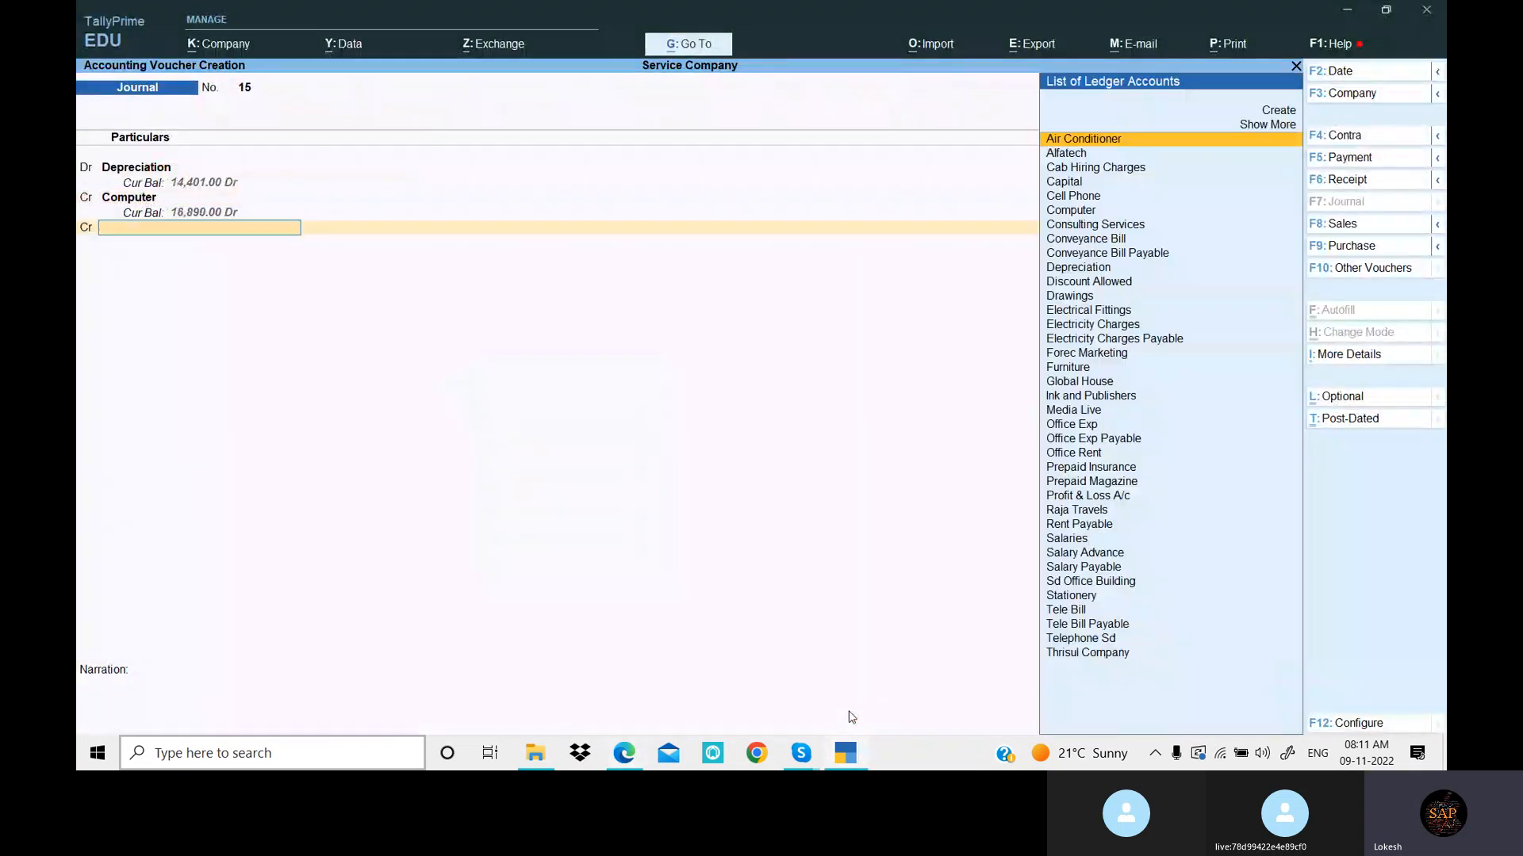
Look up the second asset in the depreciation table and credit Cell Phone with 1,154
key("alt+Tab")
key("alt+Tab")
type("Cell")
key("Return")
key("alt+Tab")
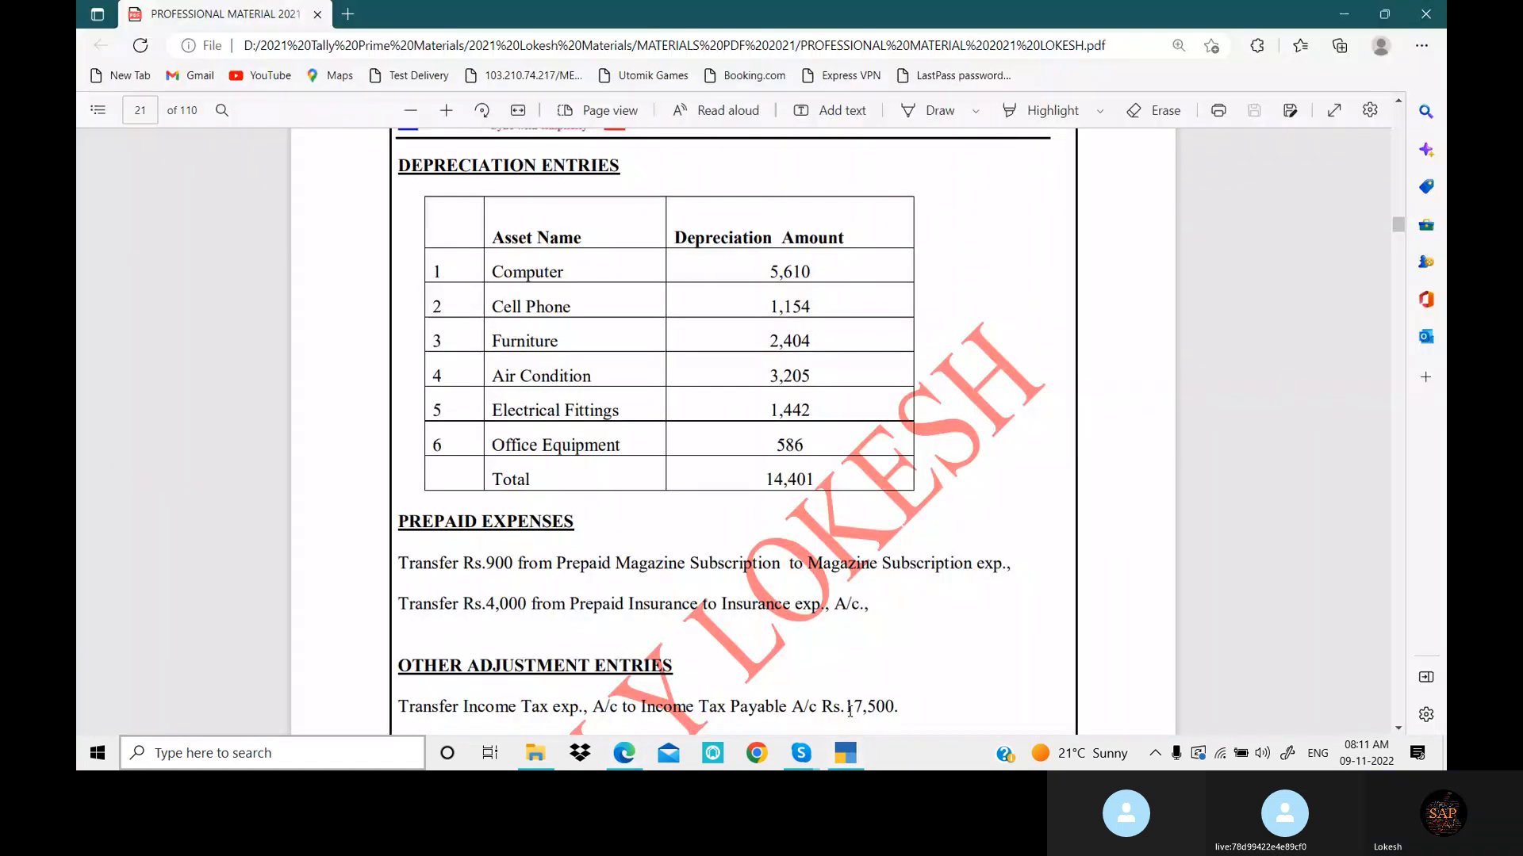
key("alt+Tab")
type("1154")
key("Return")
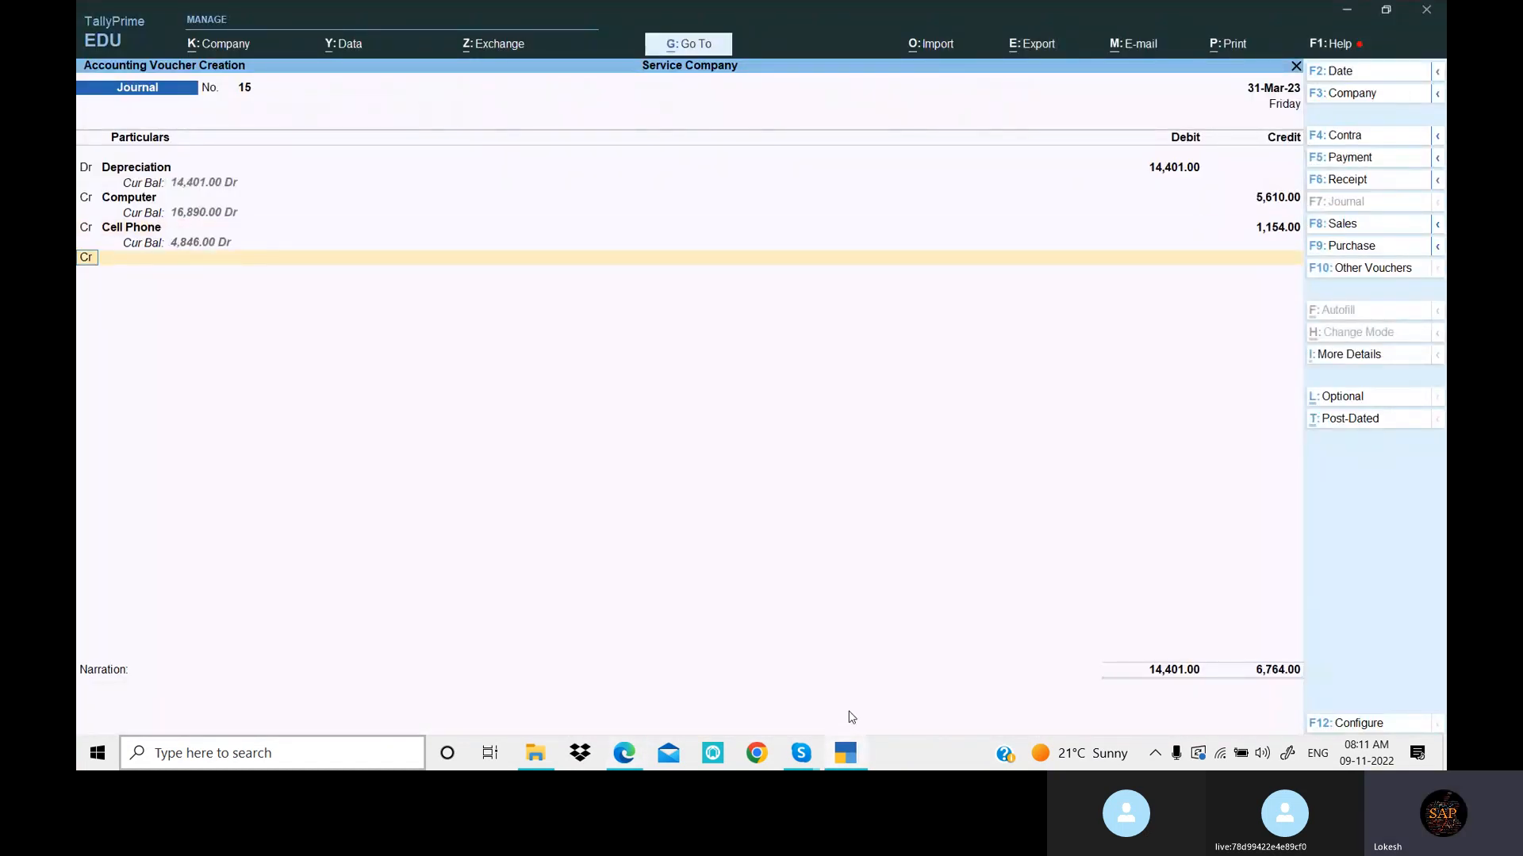
Look up the third asset in the PDF depreciation table and credit Furniture with 2,404
key("Return")
key("alt+Tab")
key("alt+Tab")
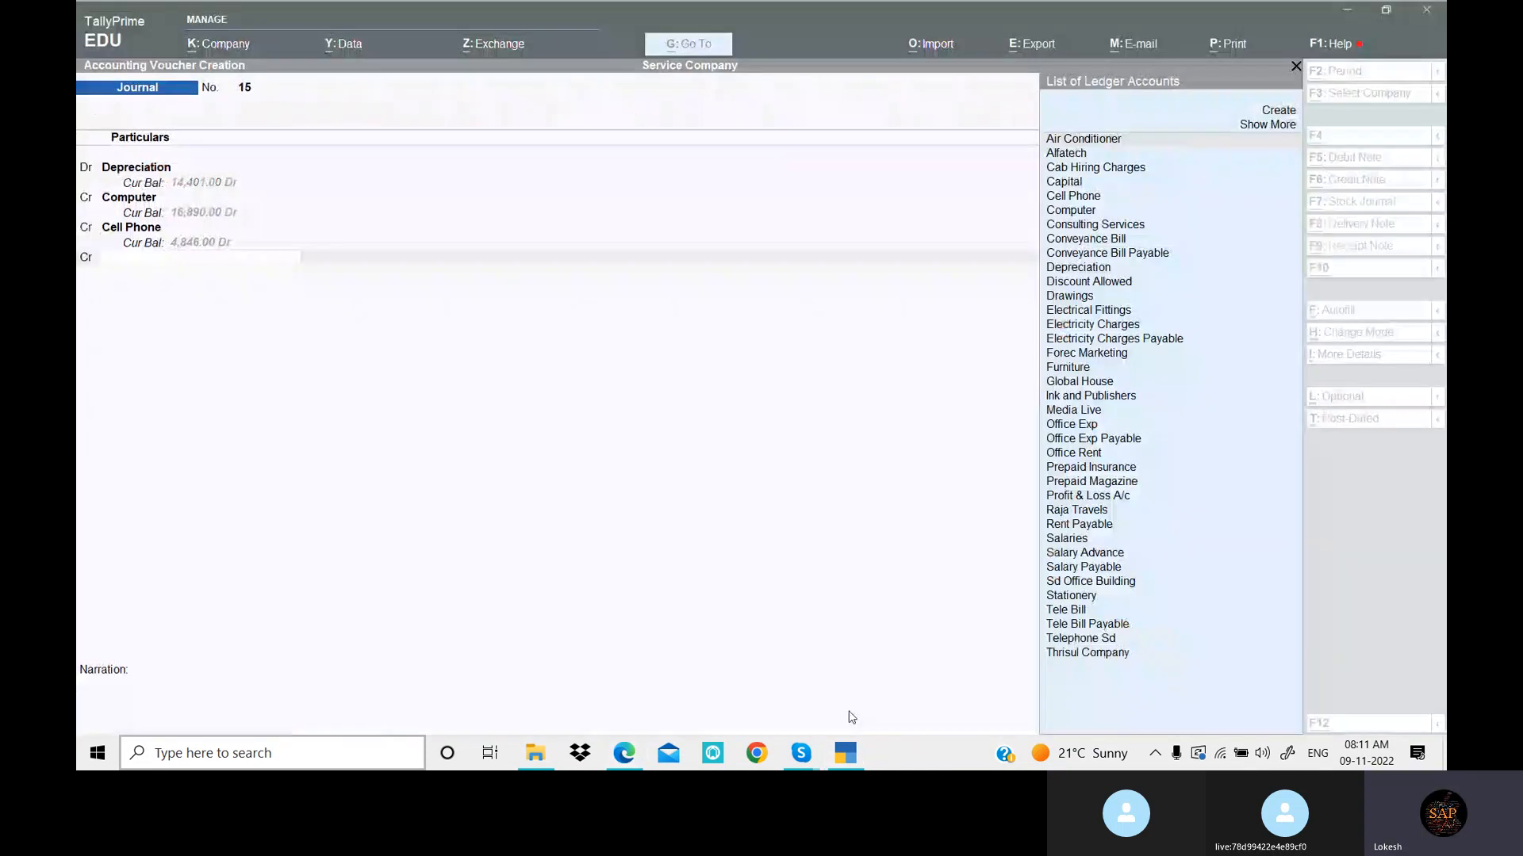
type("fu")
key("Return")
key("alt+Tab")
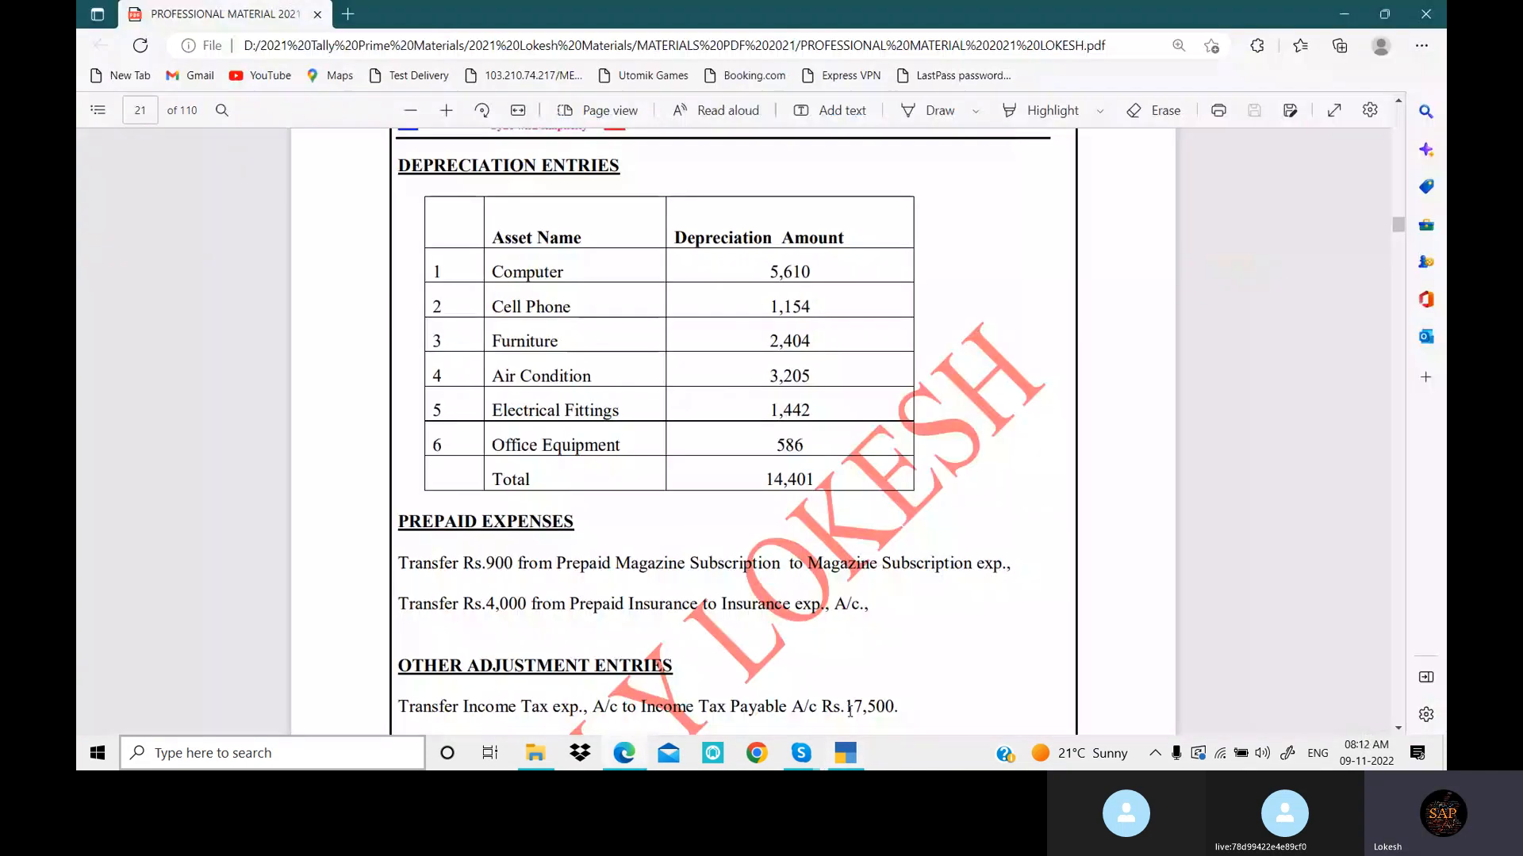
key("alt+Tab")
type("2,404")
key("Return")
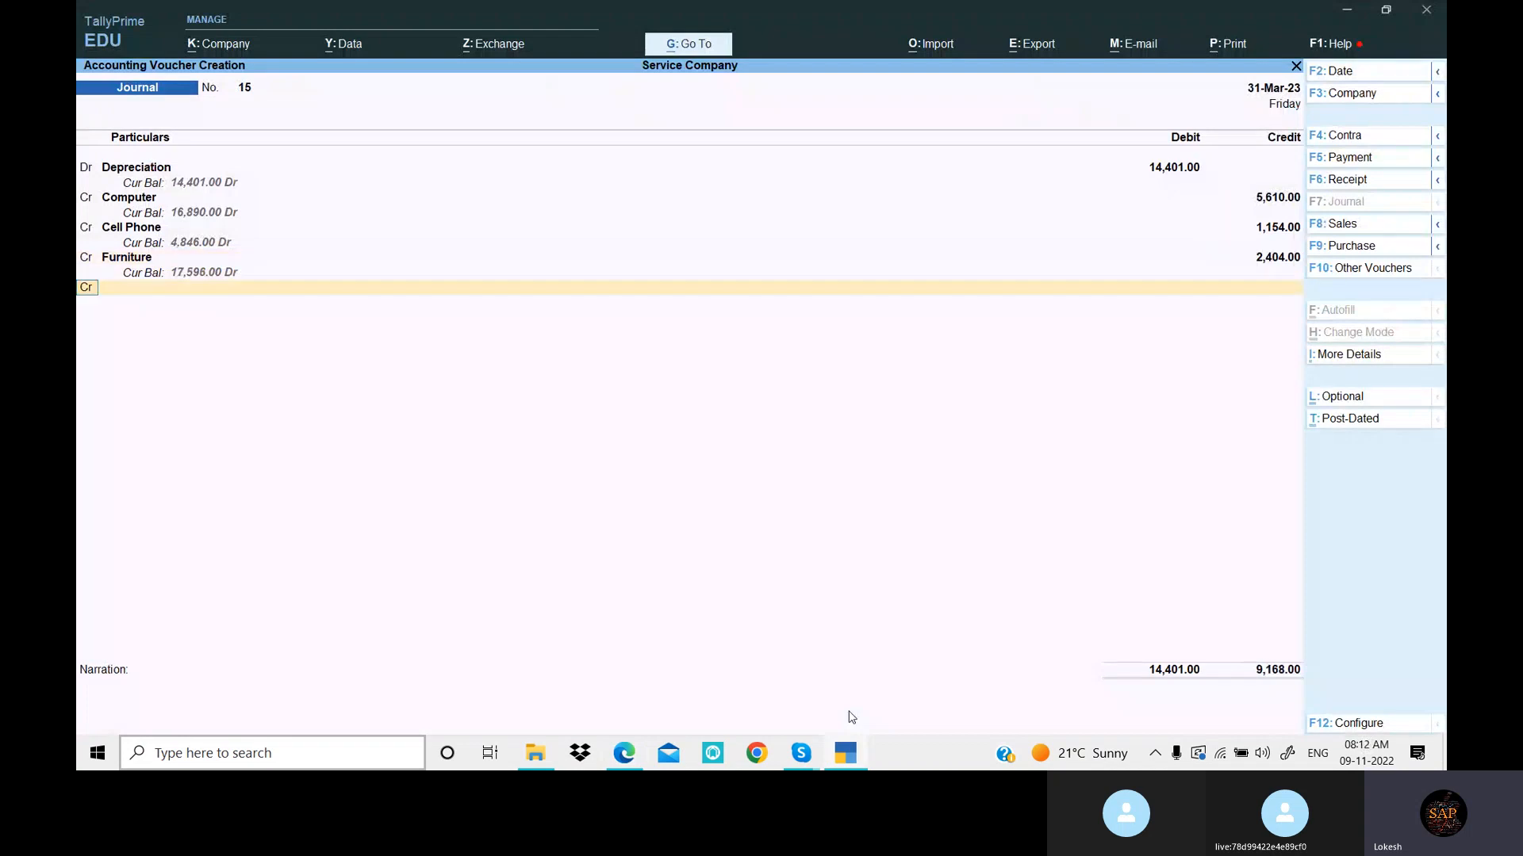
Check the air conditioner's depreciation in the PDF table and credit Air Conditioner with 3,205
key("Return")
key("alt+Tab")
key("alt+Tab")
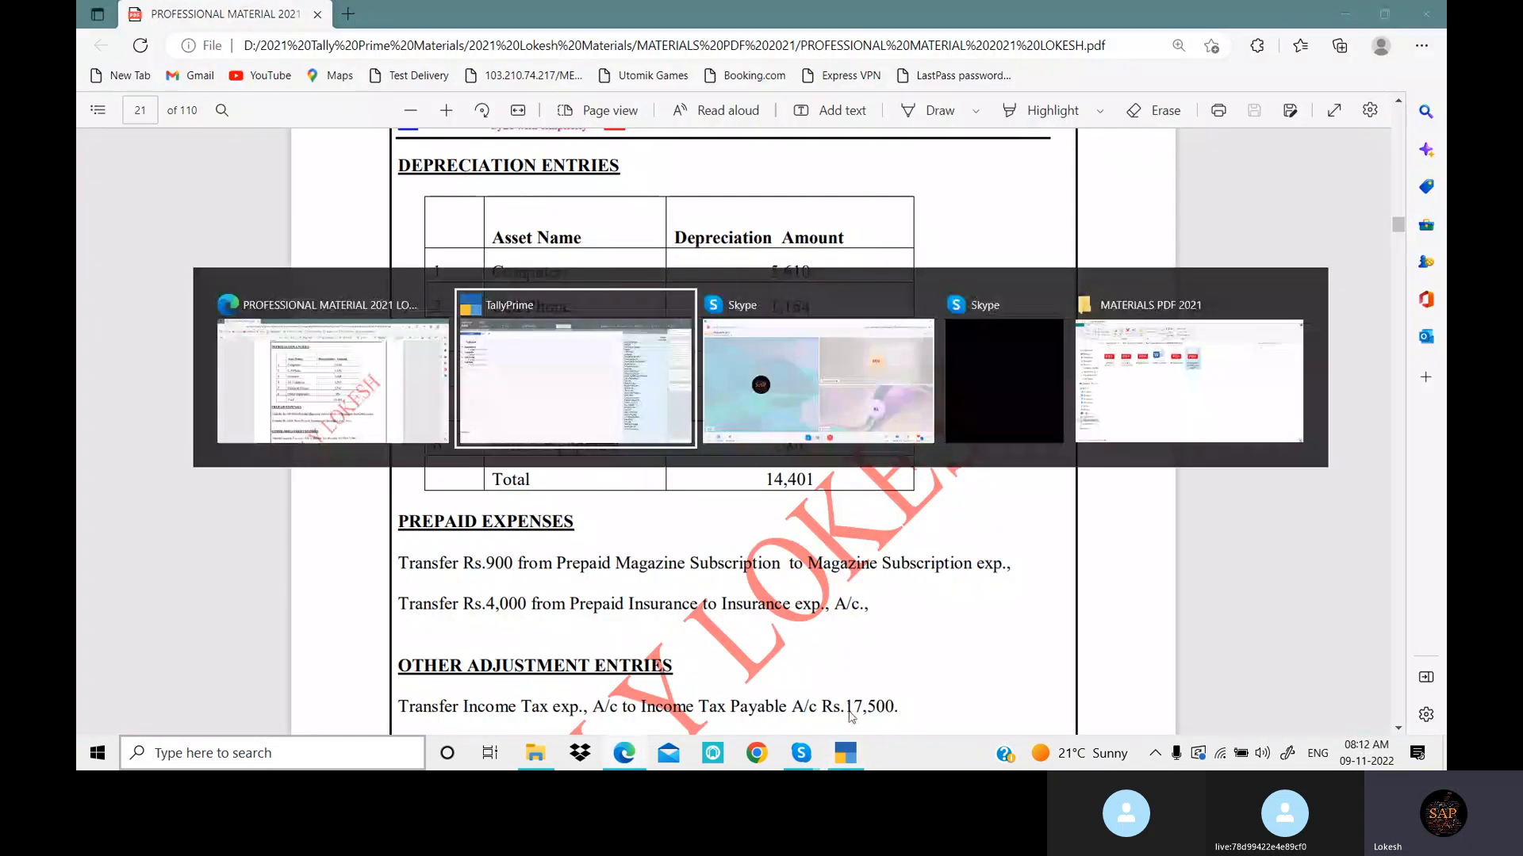
type("Ai")
key("Return")
key("alt+Tab")
key("alt+Tab")
type("3304")
key("Return")
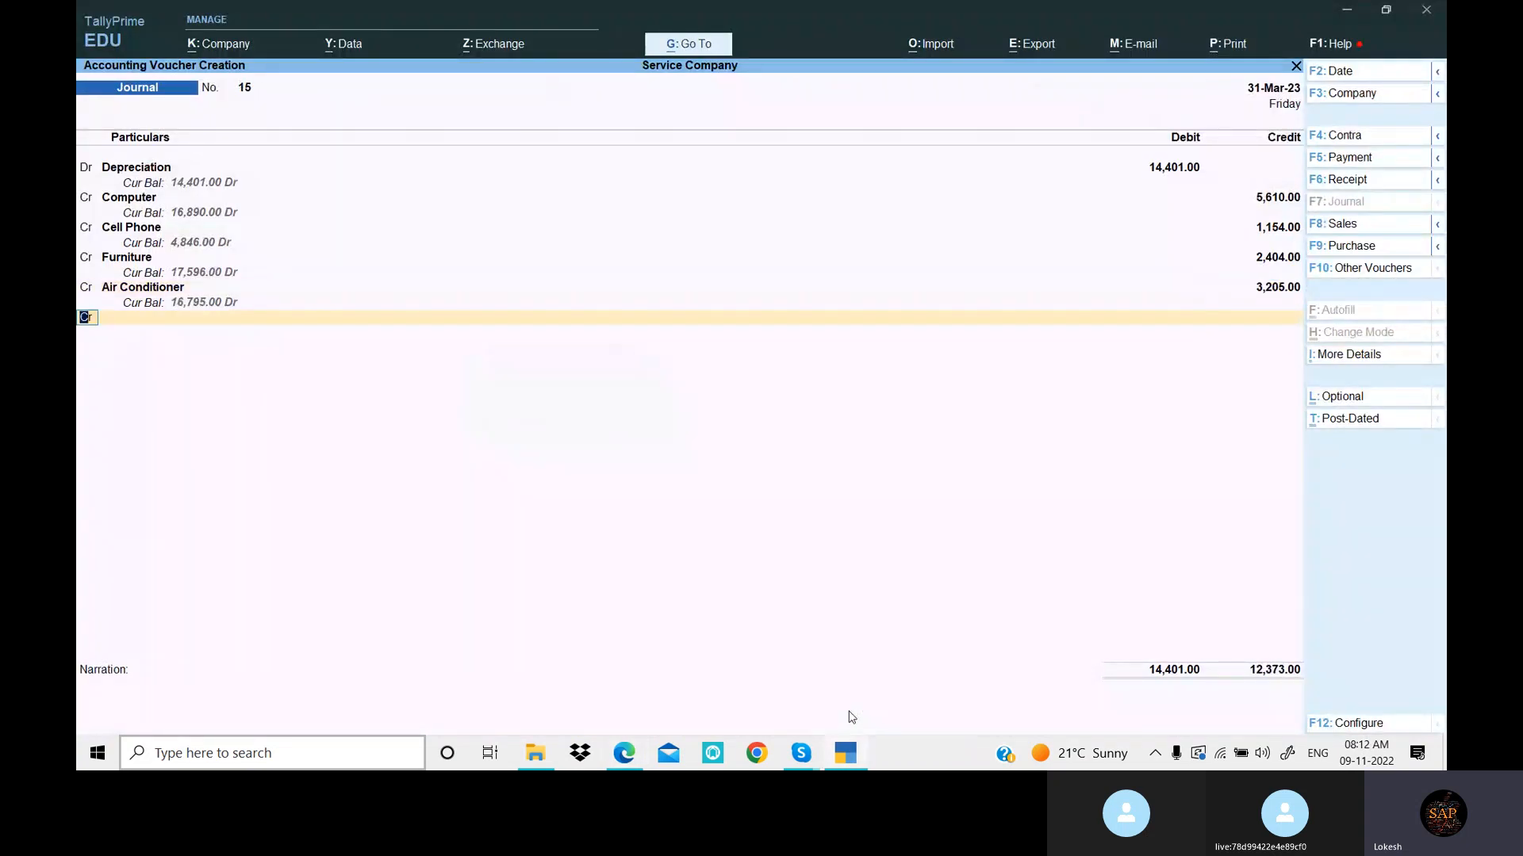
Look up the fifth asset in the PDF depreciation table and credit Electrical Fittings with 1,442
key("alt+Tab")
key("alt+Tab")
type("El")
key("Return")
key("alt+Tab")
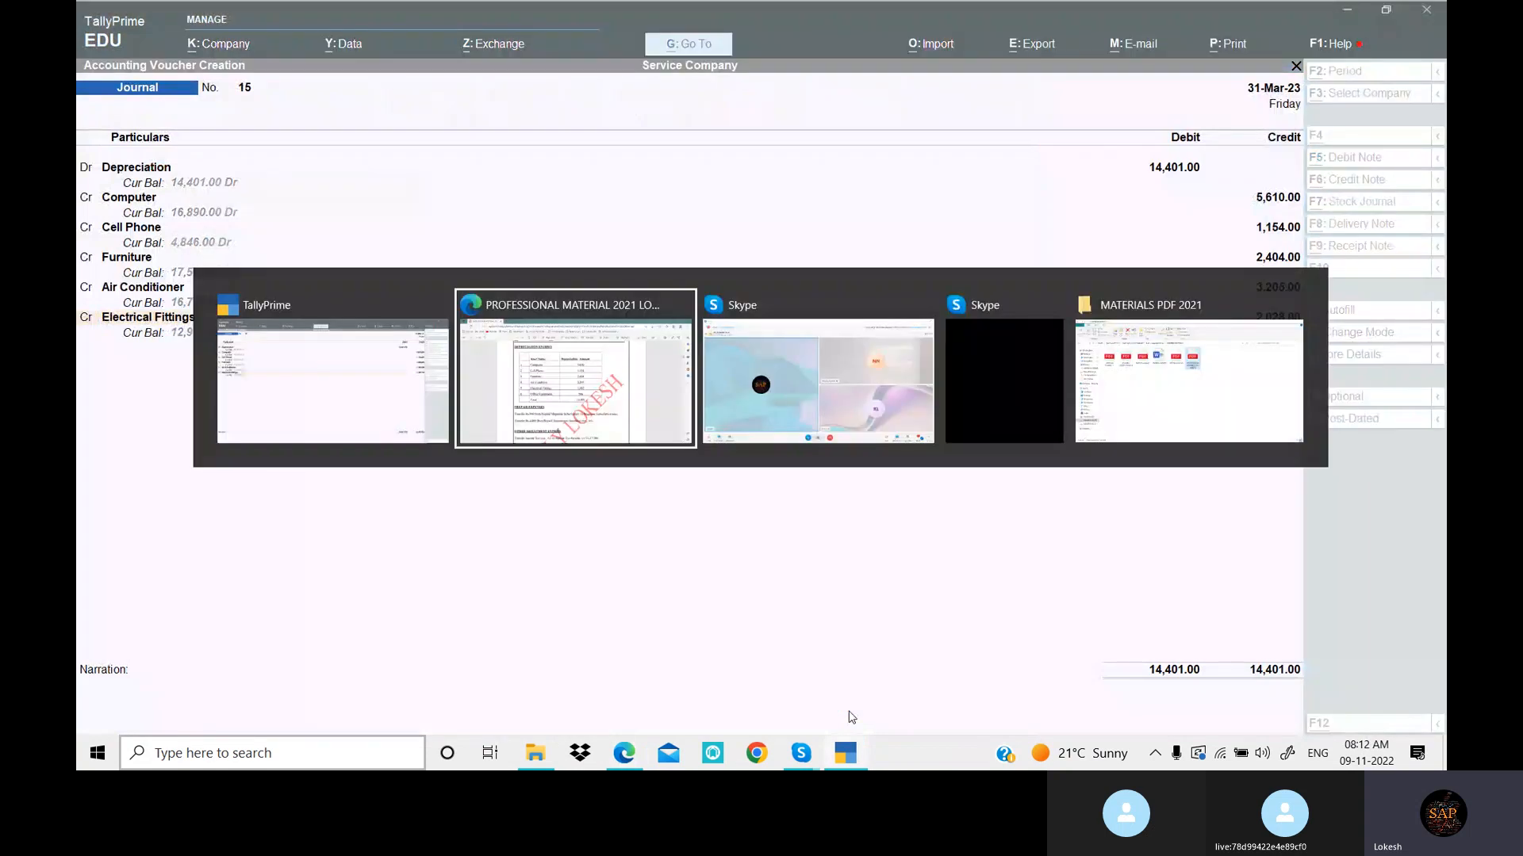
key("alt+Tab")
type("1442")
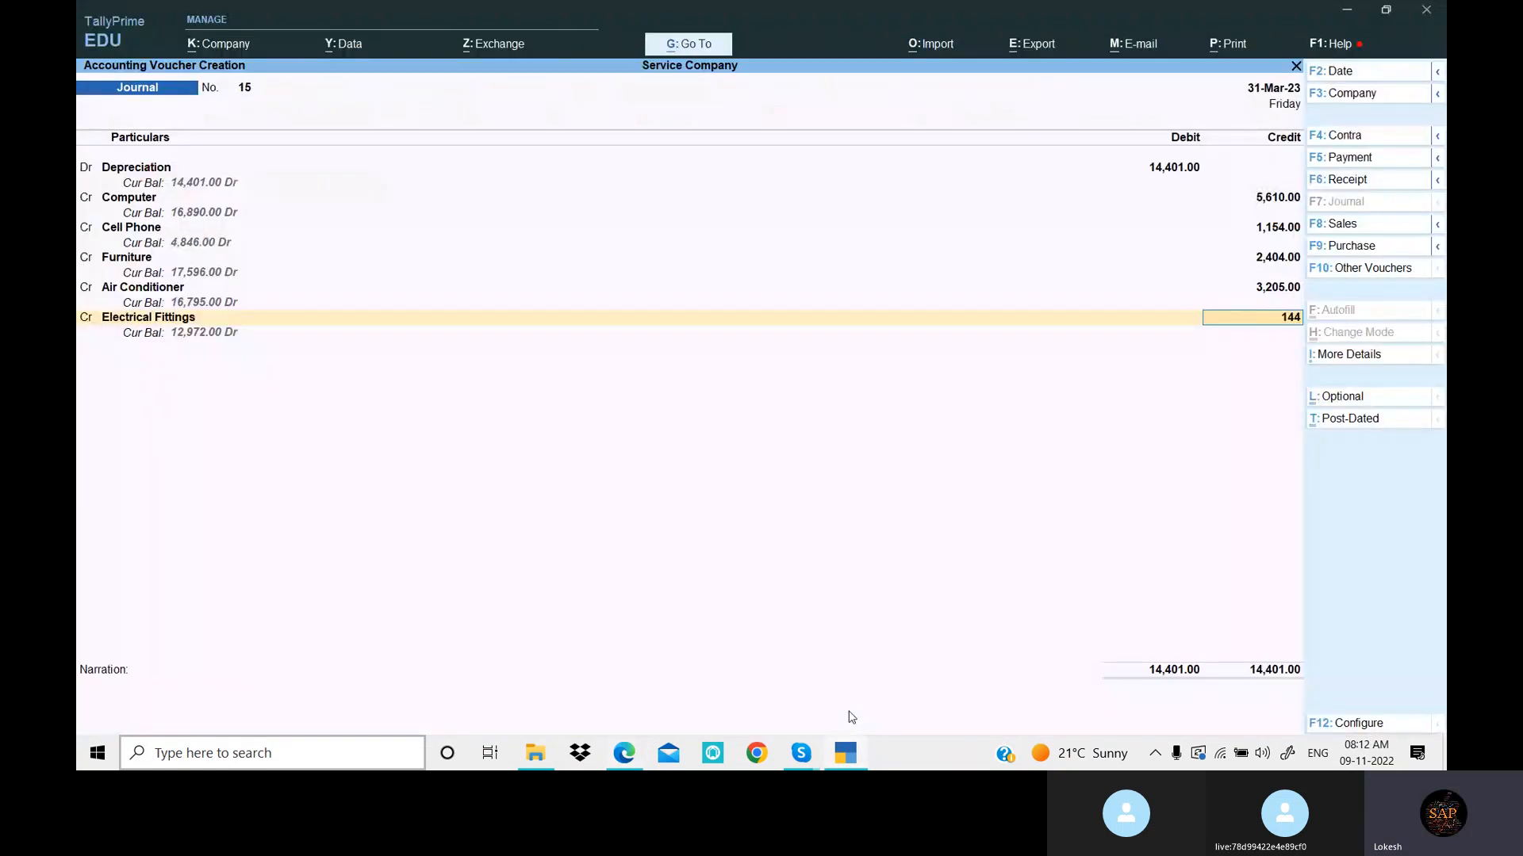
key("Return")
Create an Office Equipment ledger under Fixed Assets as the depreciation voucher's last credit account
key("Return")
type("O")
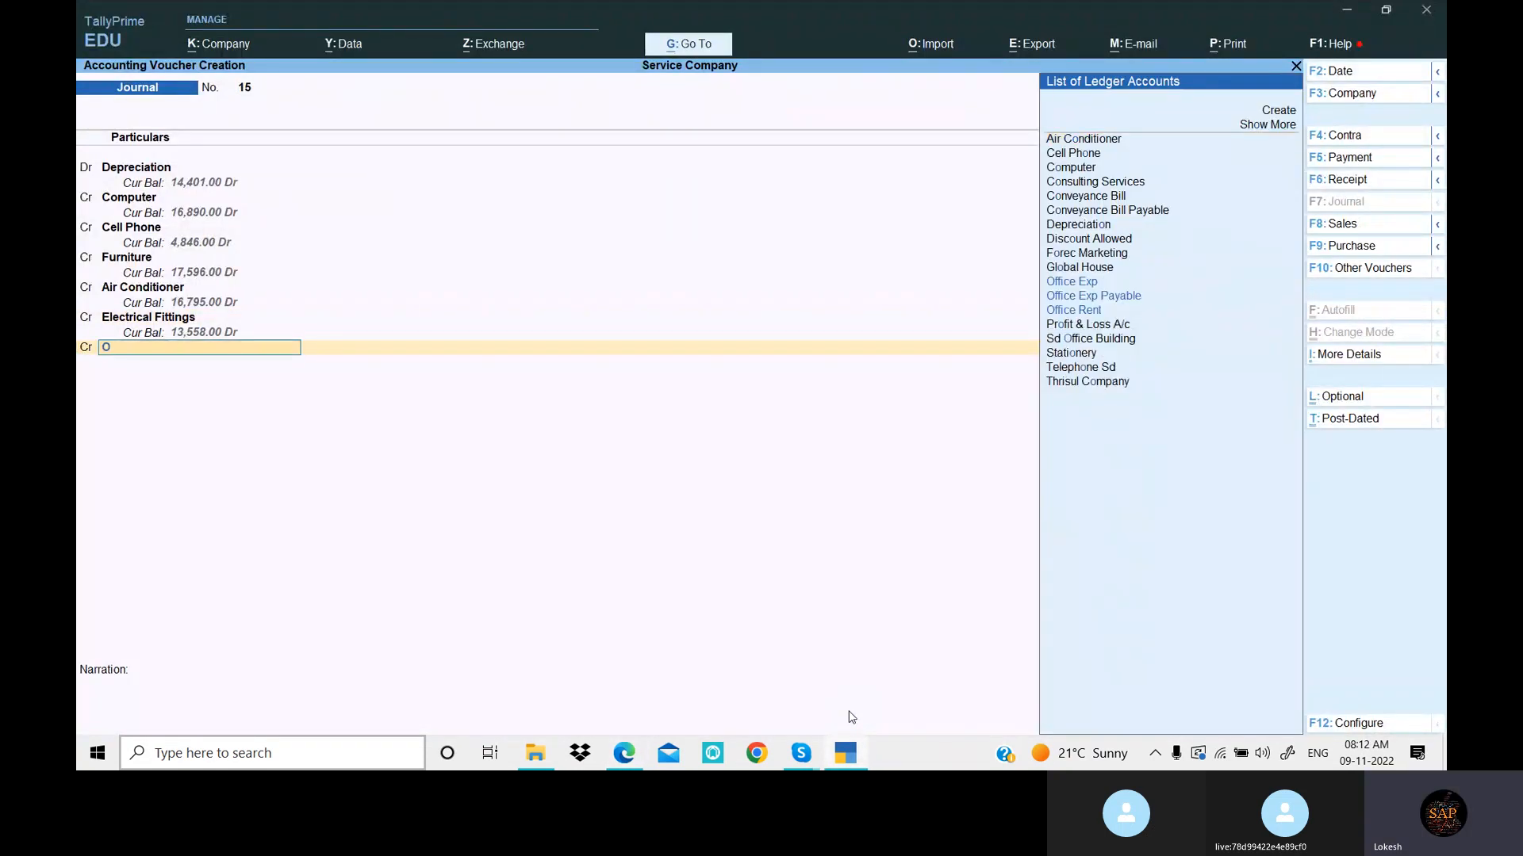
key("alt+c")
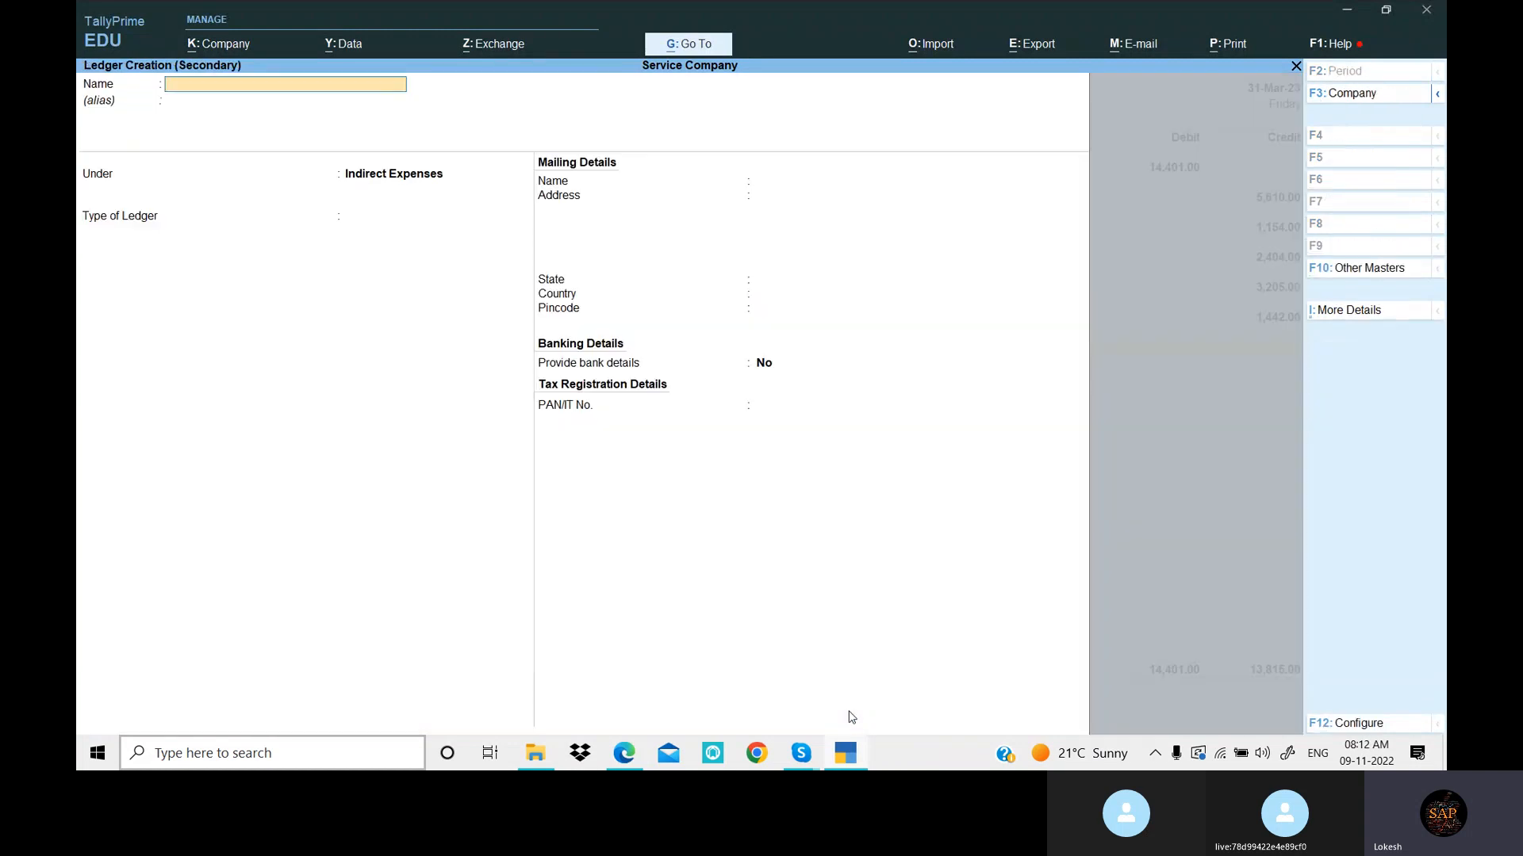
type("ffice equipment")
key("Return")
key("Return")
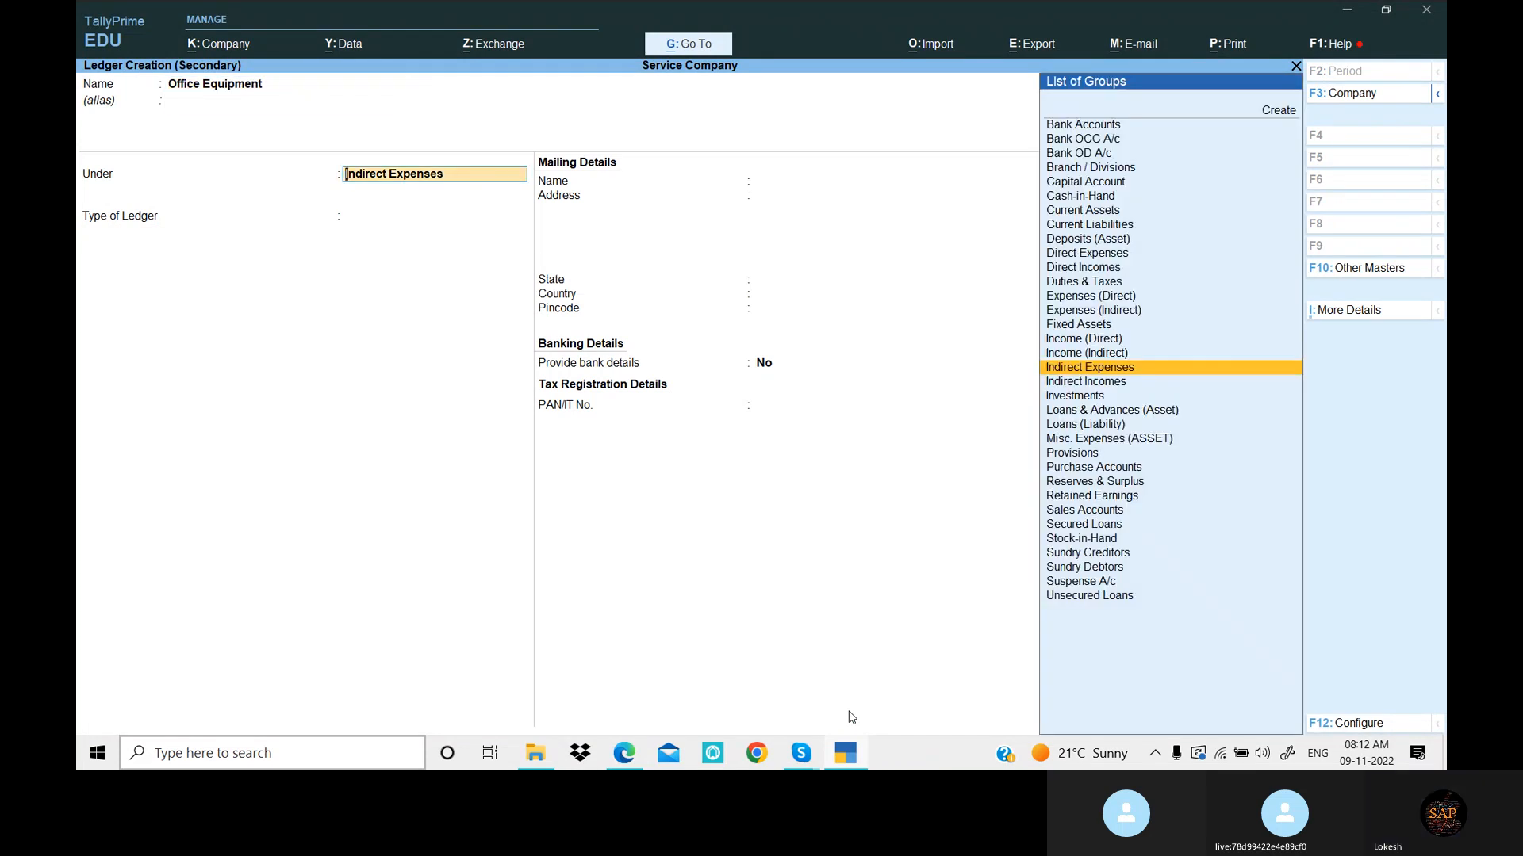
type("Fi")
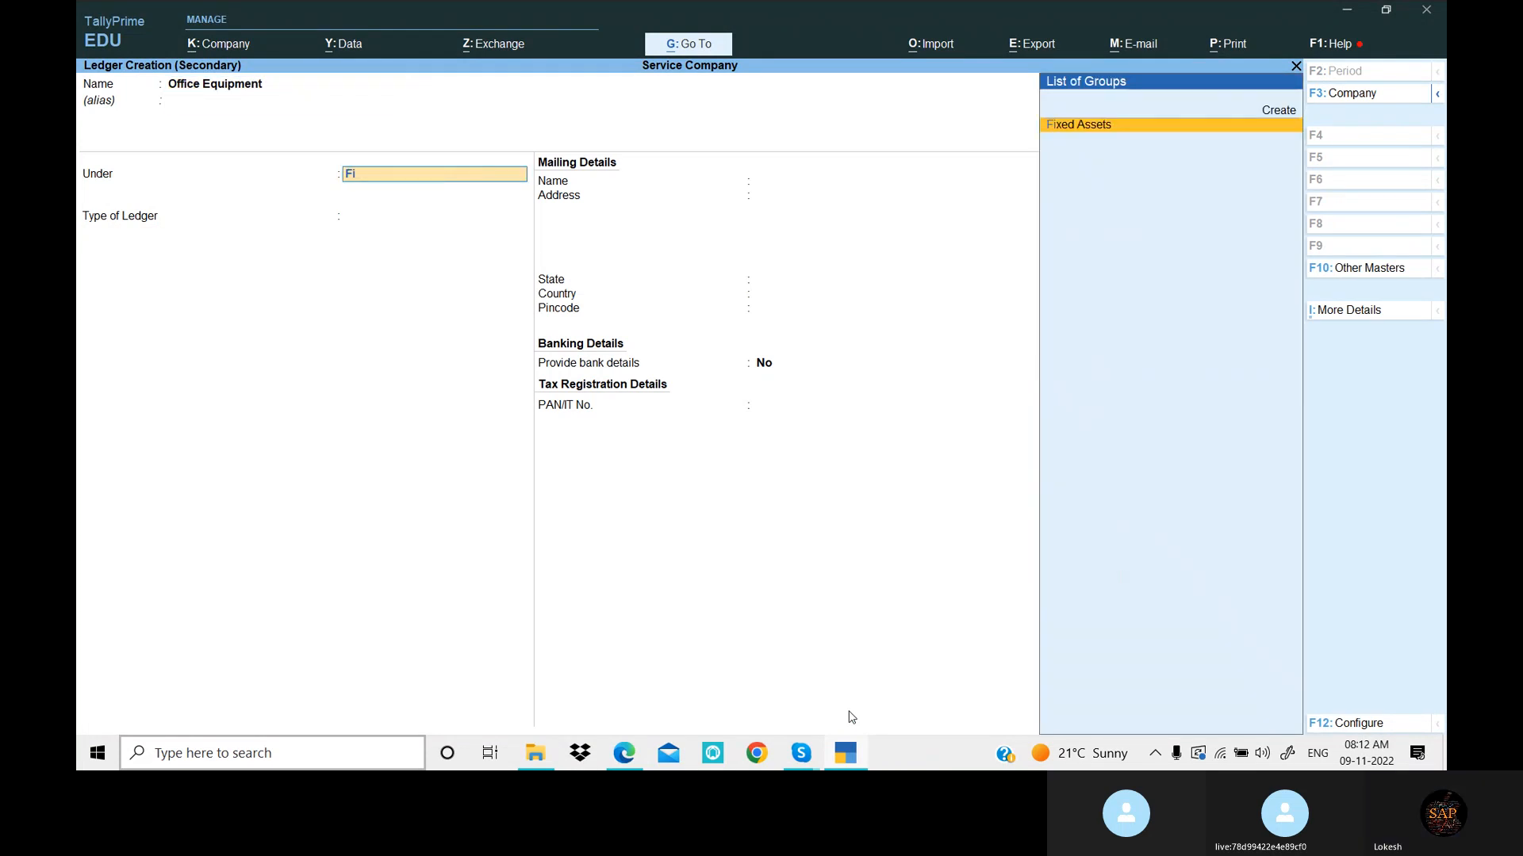
key("Return")
key("Return")
key("Return")
key("Return")
key("Return")
key("Return")
key("Return")
Check the amount in the PDF, credit Office Equipment with 586 and save the depreciation journal voucher without a narration
key("alt+Tab")
key("alt+Tab")
key("Return")
key("Return")
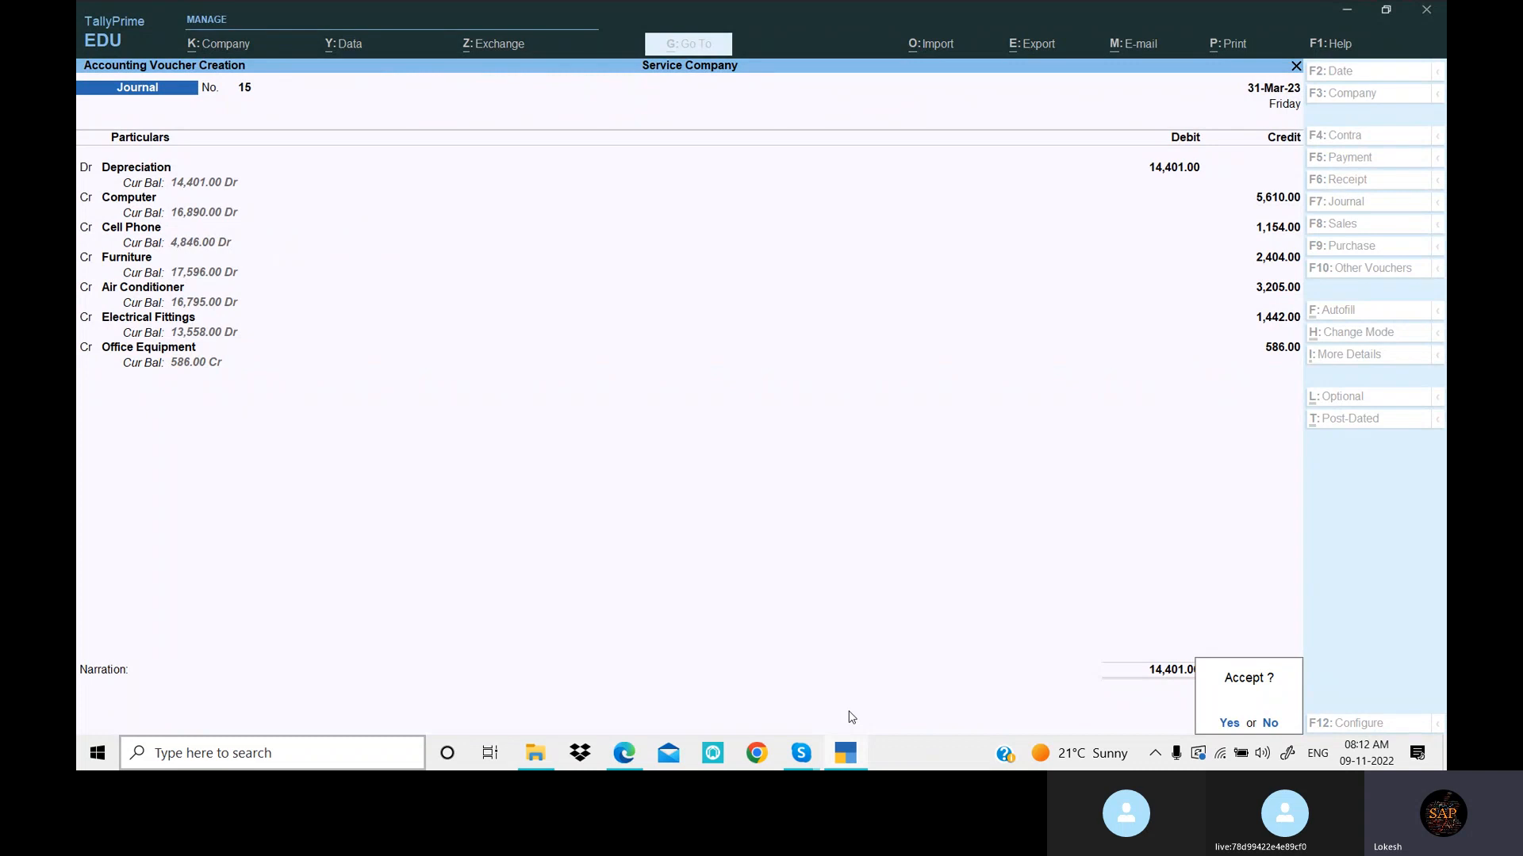
key("Return")
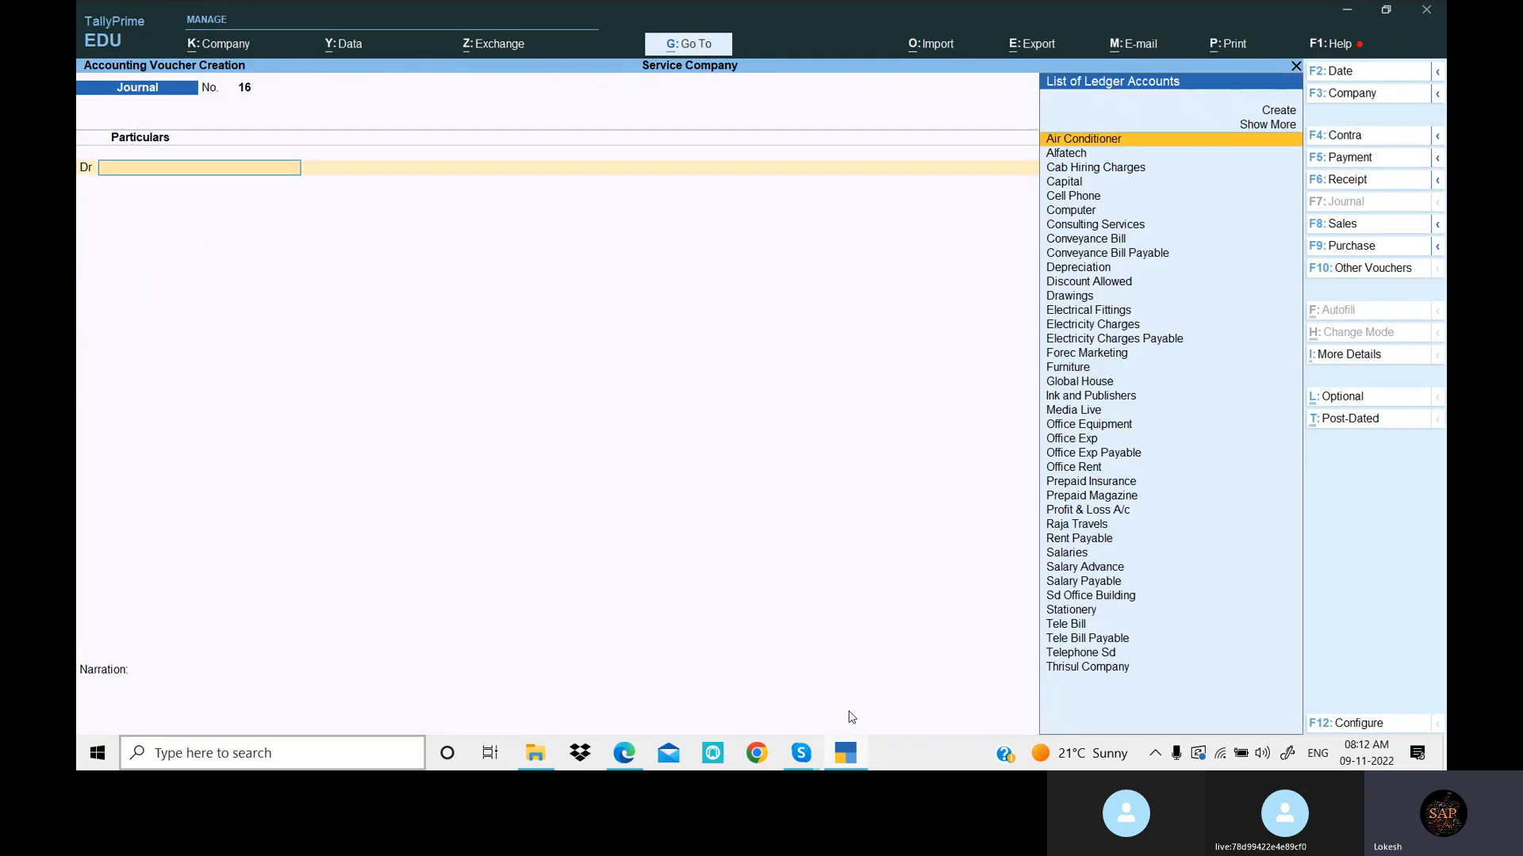
Consult the prepaid expenses in the PDF and create a Magazin Exp ledger under Indirect Expenses as the new journal voucher's debit account
key("alt+Tab")
scroll(595, 394, "down", 5)
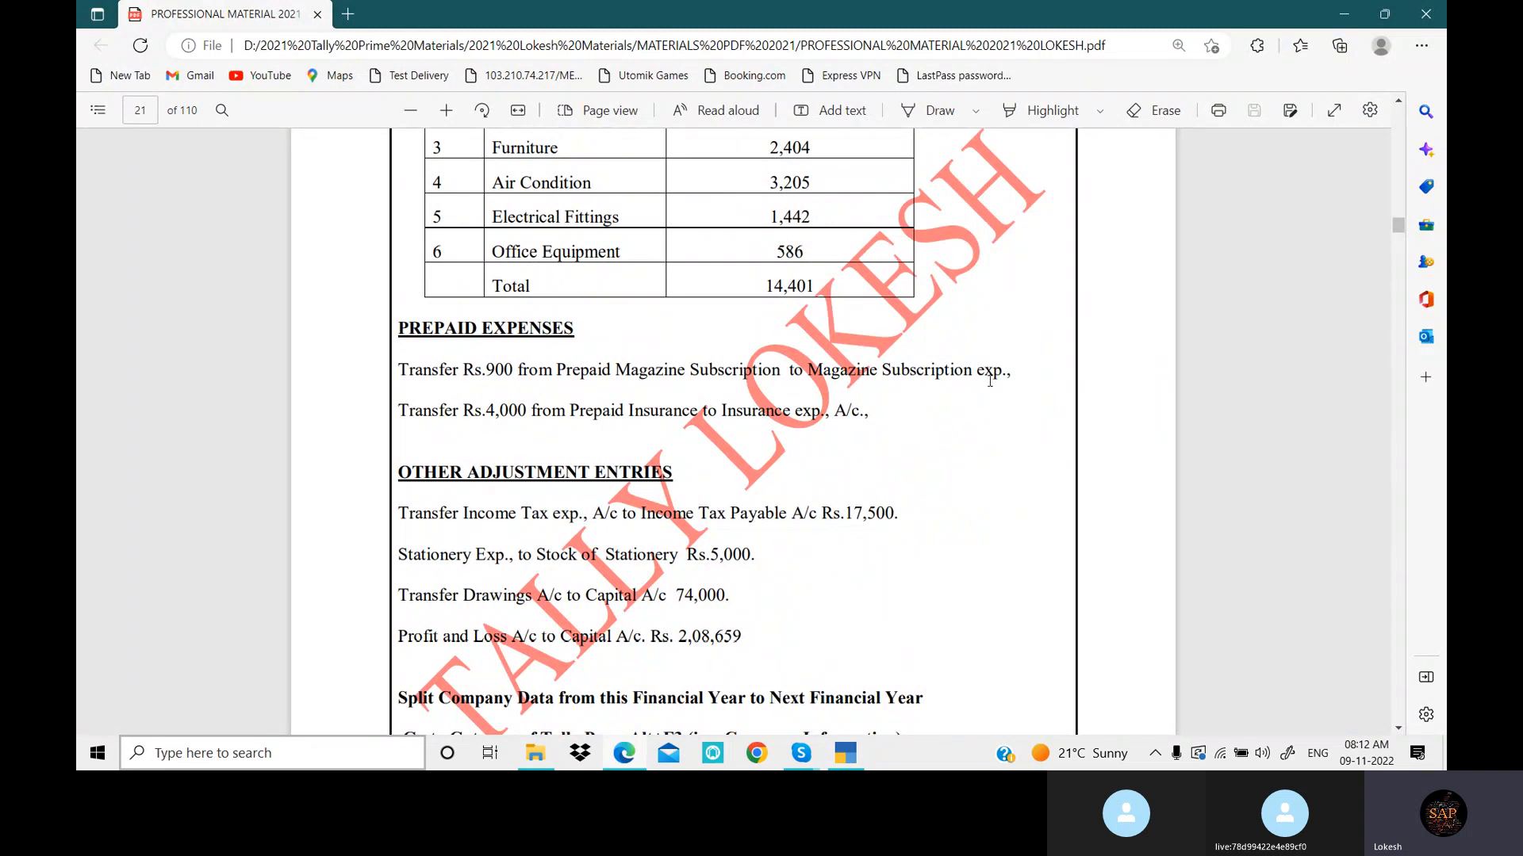
left_click(847, 755)
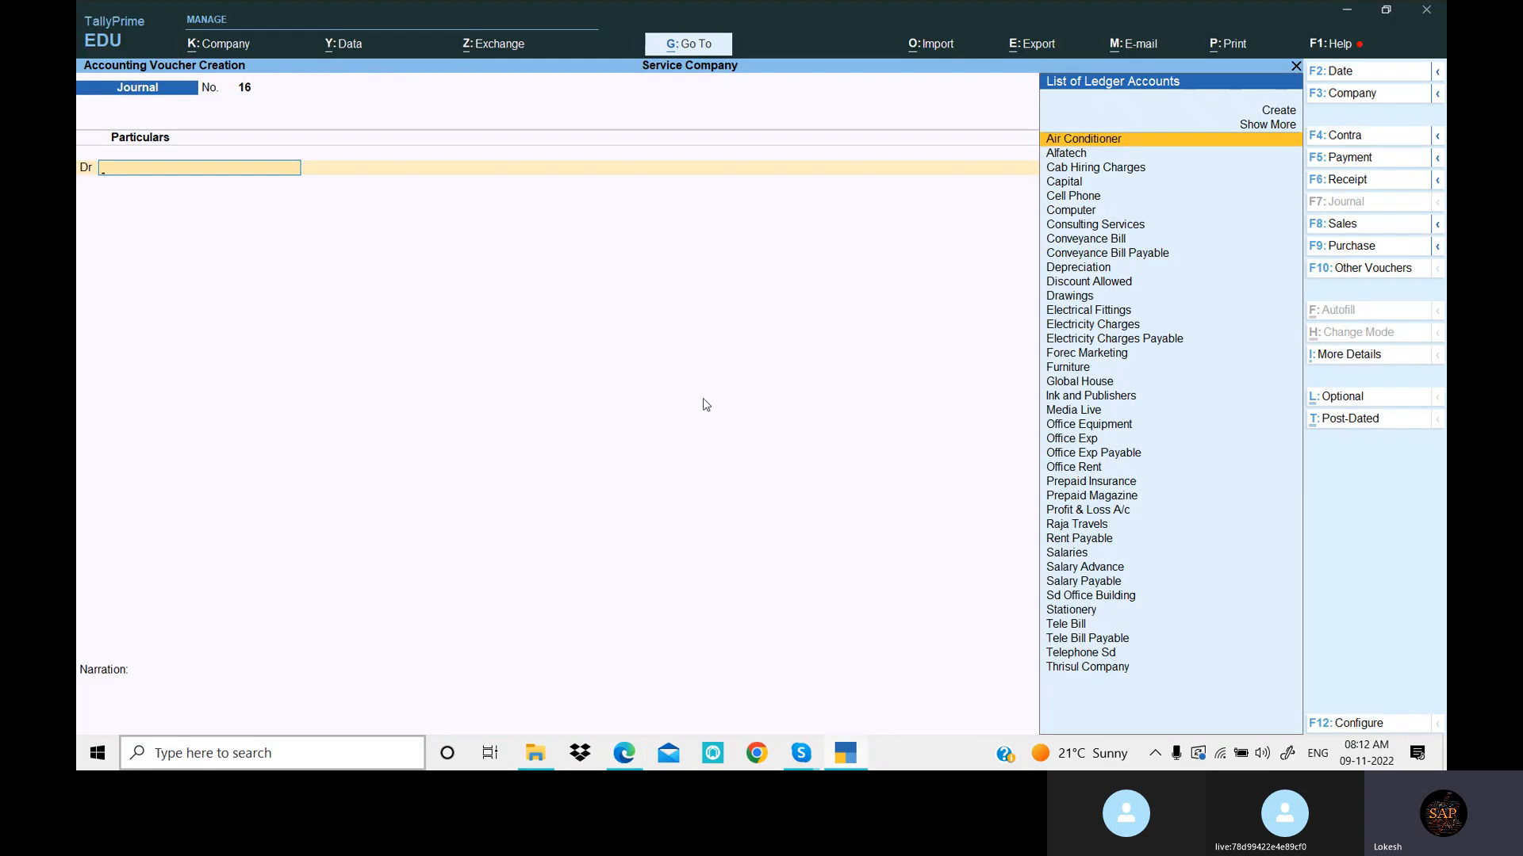
key("alt+c")
type("Maga")
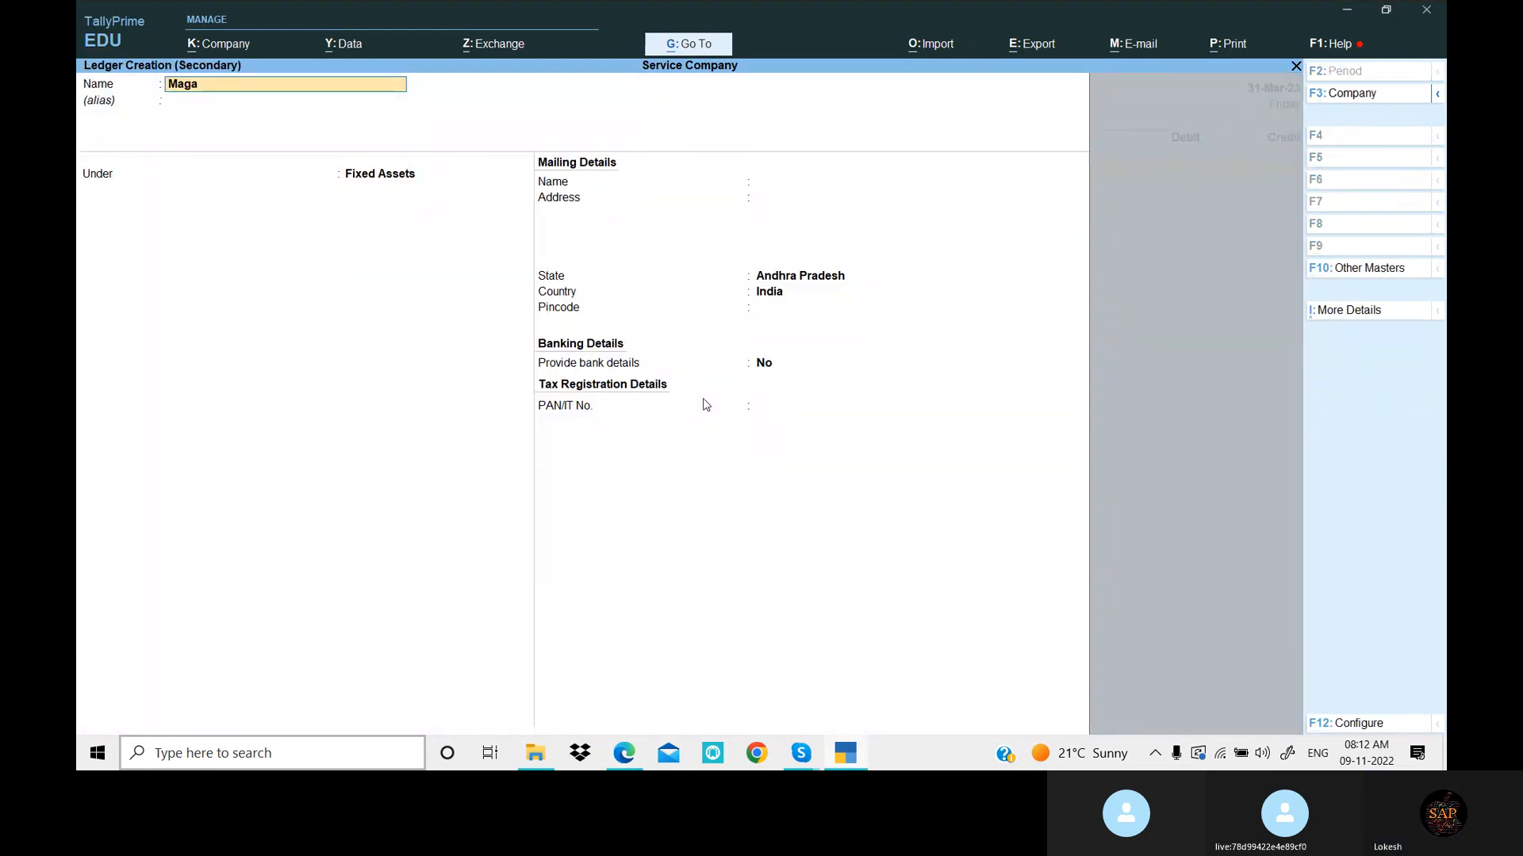
type("zin exp")
key("Return")
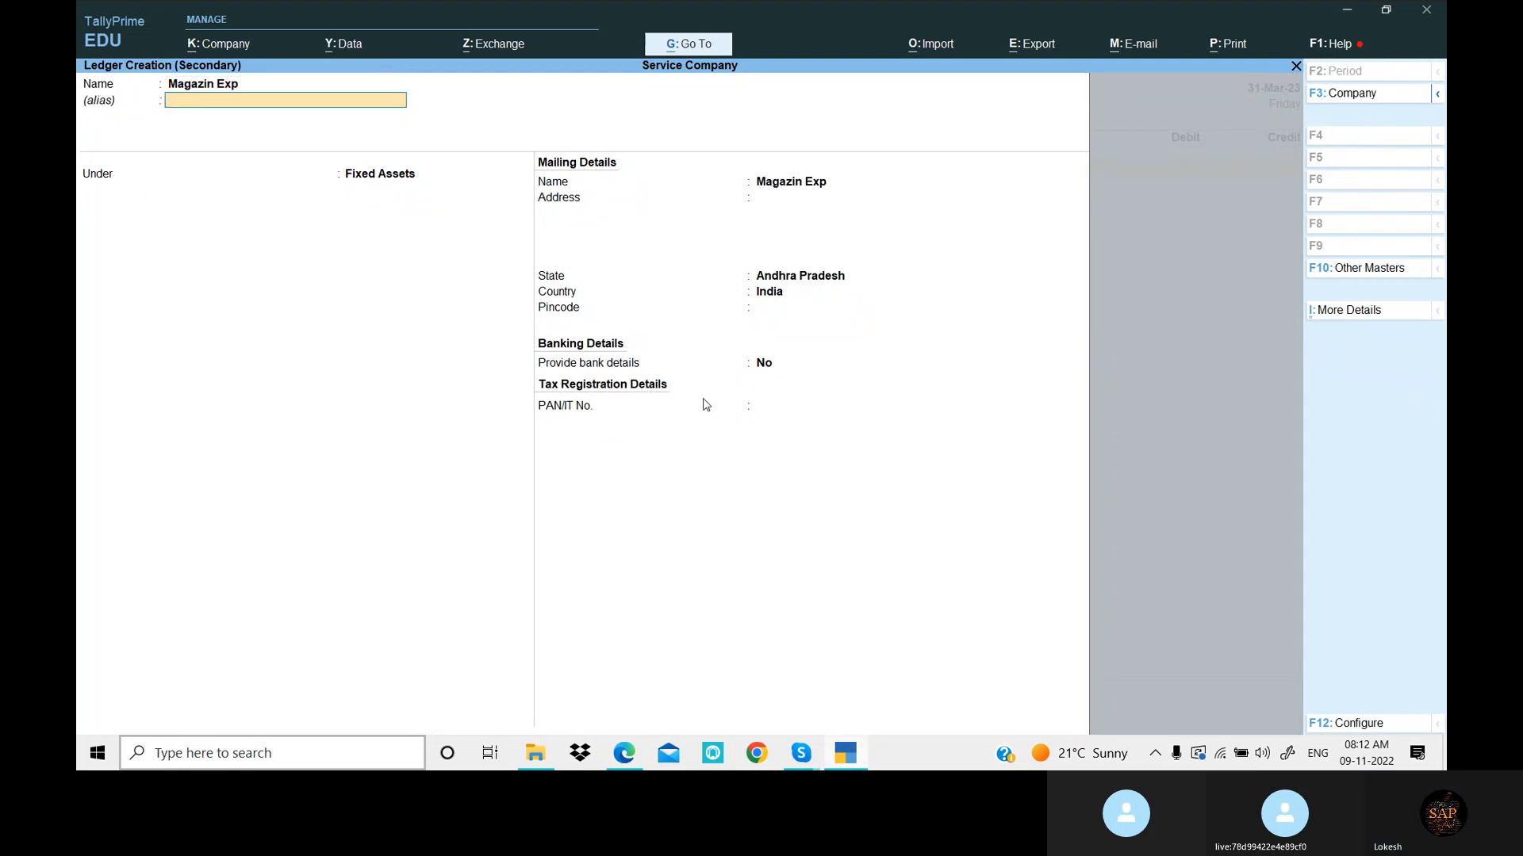
key("Return")
key("BackSpace")
type("Ind")
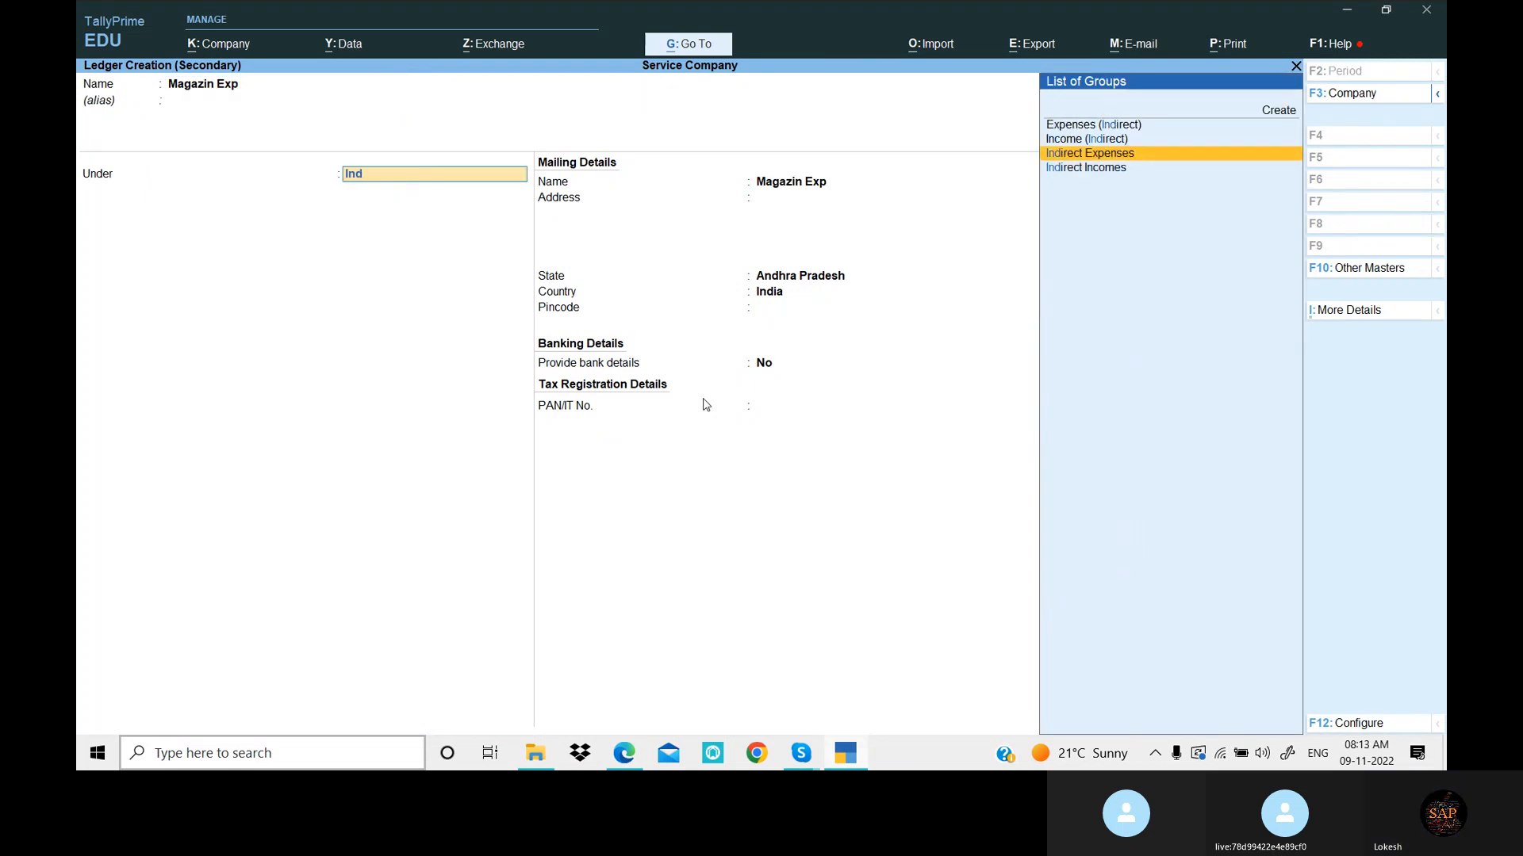
key("Return")
key("Return")
key("Return")
key("Return")
Check the magazine subscription amount in the PDF and debit Magazin Exp with 900
key("alt+Tab")
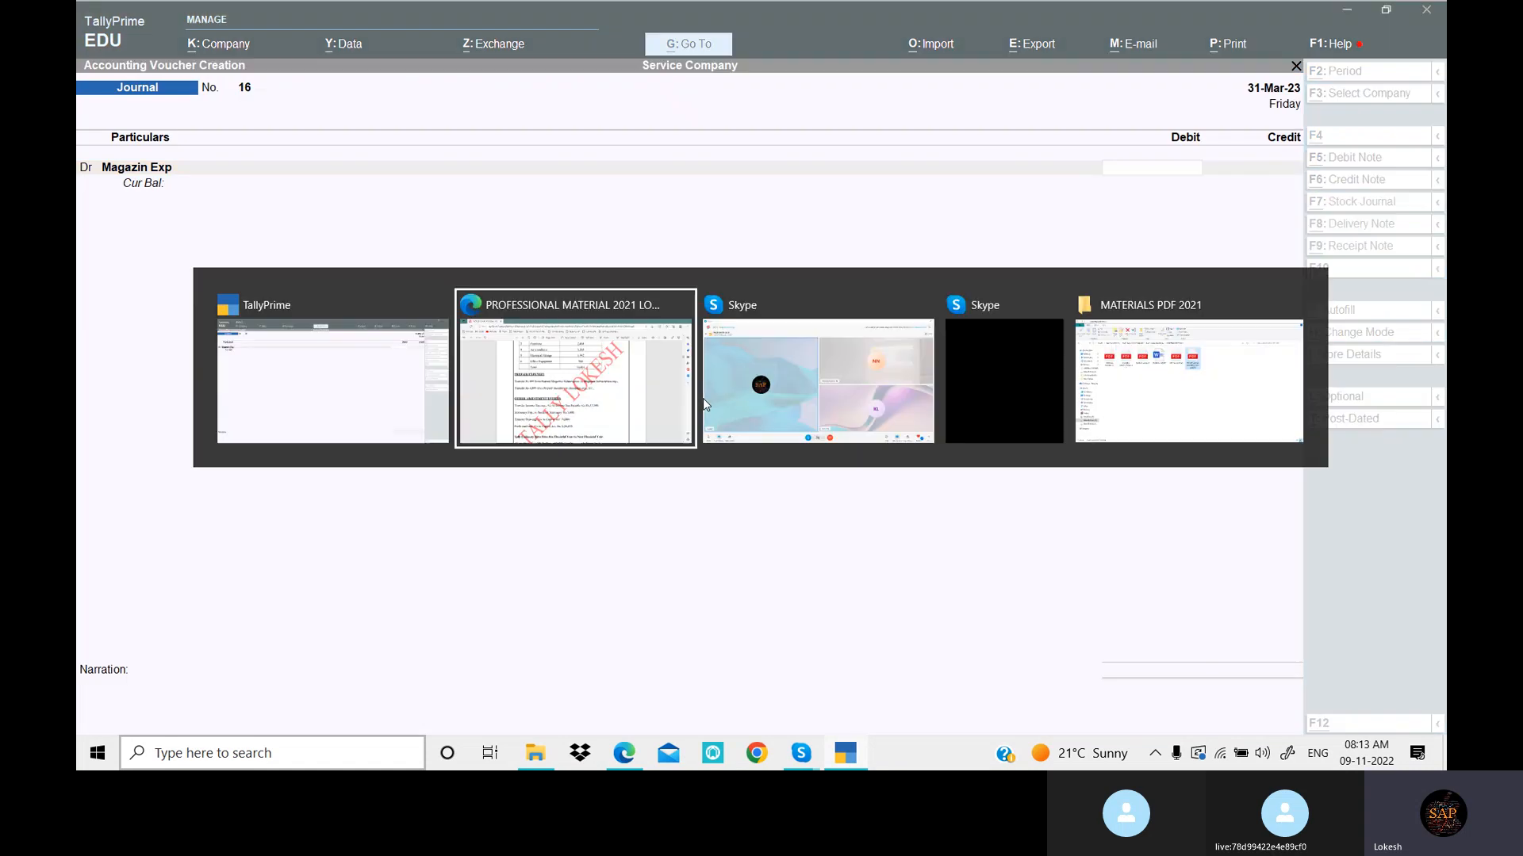
key("alt+Tab")
type("900")
key("Return")
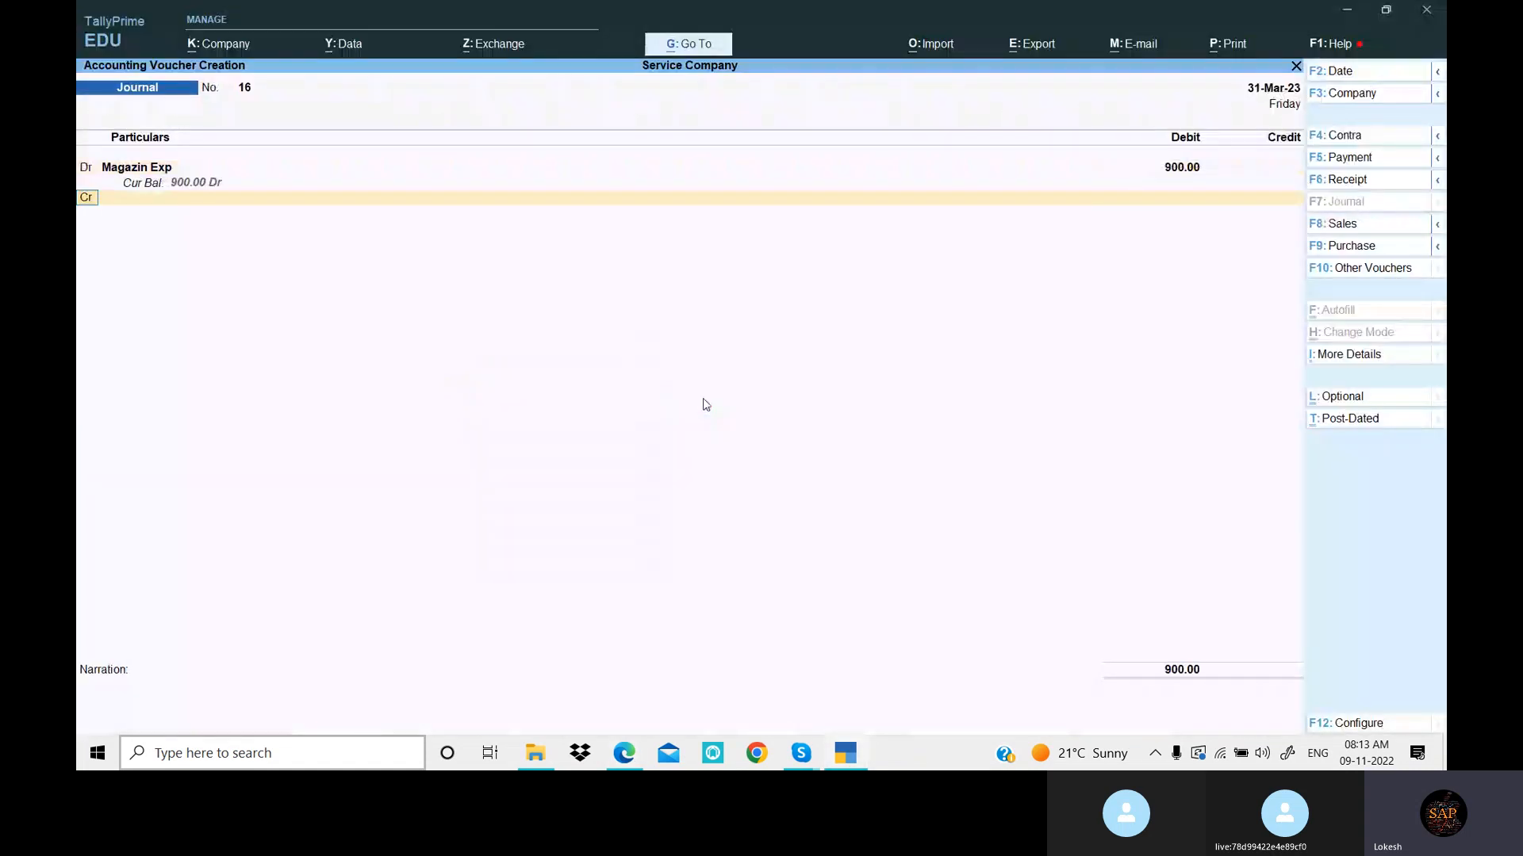
Credit Prepaid Magazine with 900 and save the journal voucher without a narration
key("Return")
type("Pr")
key("Down")
key("Down")
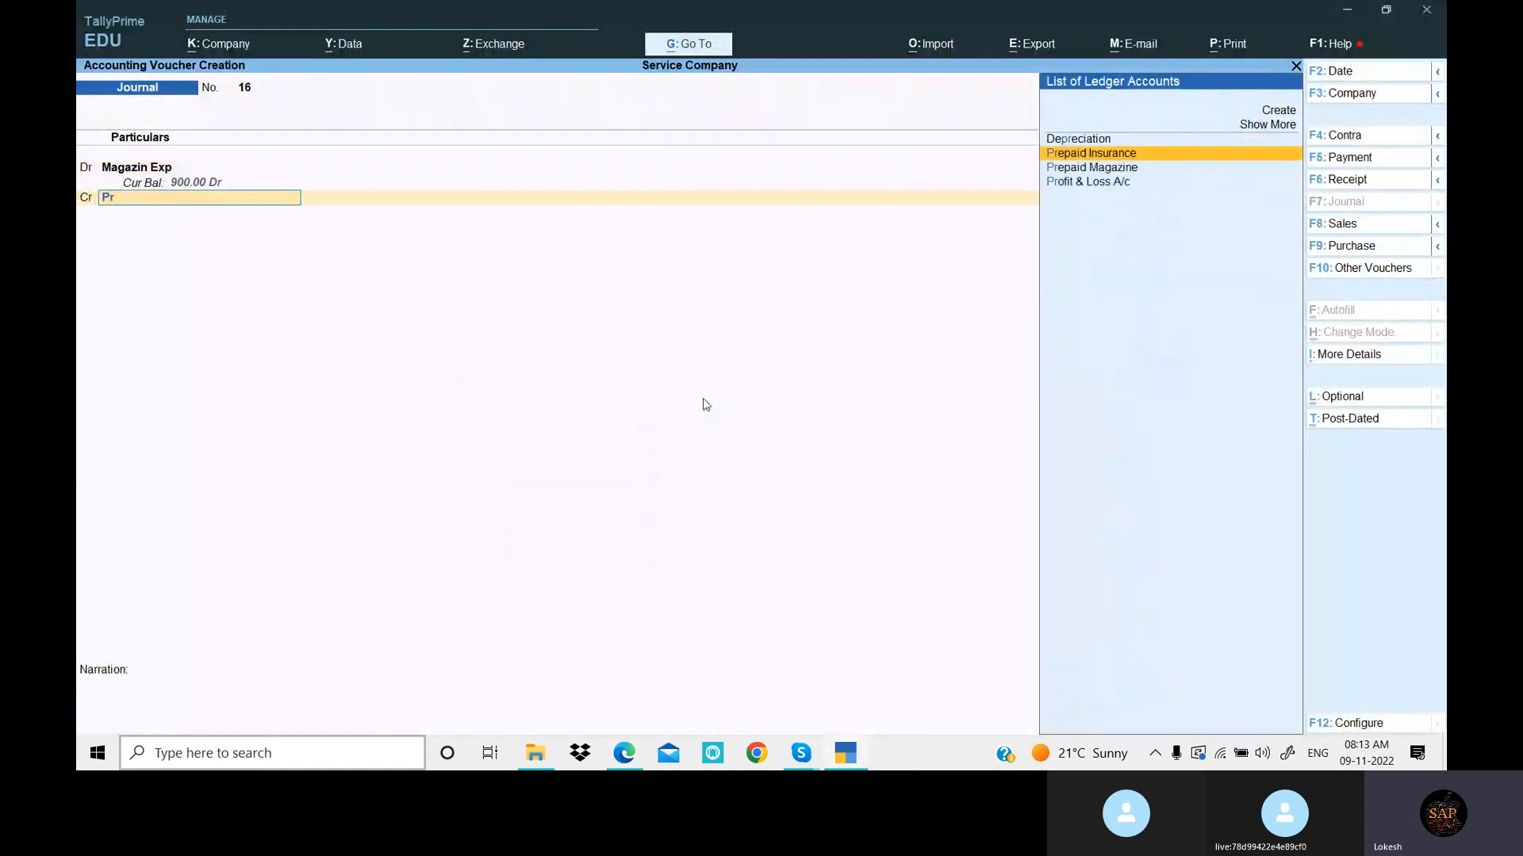
key("Return")
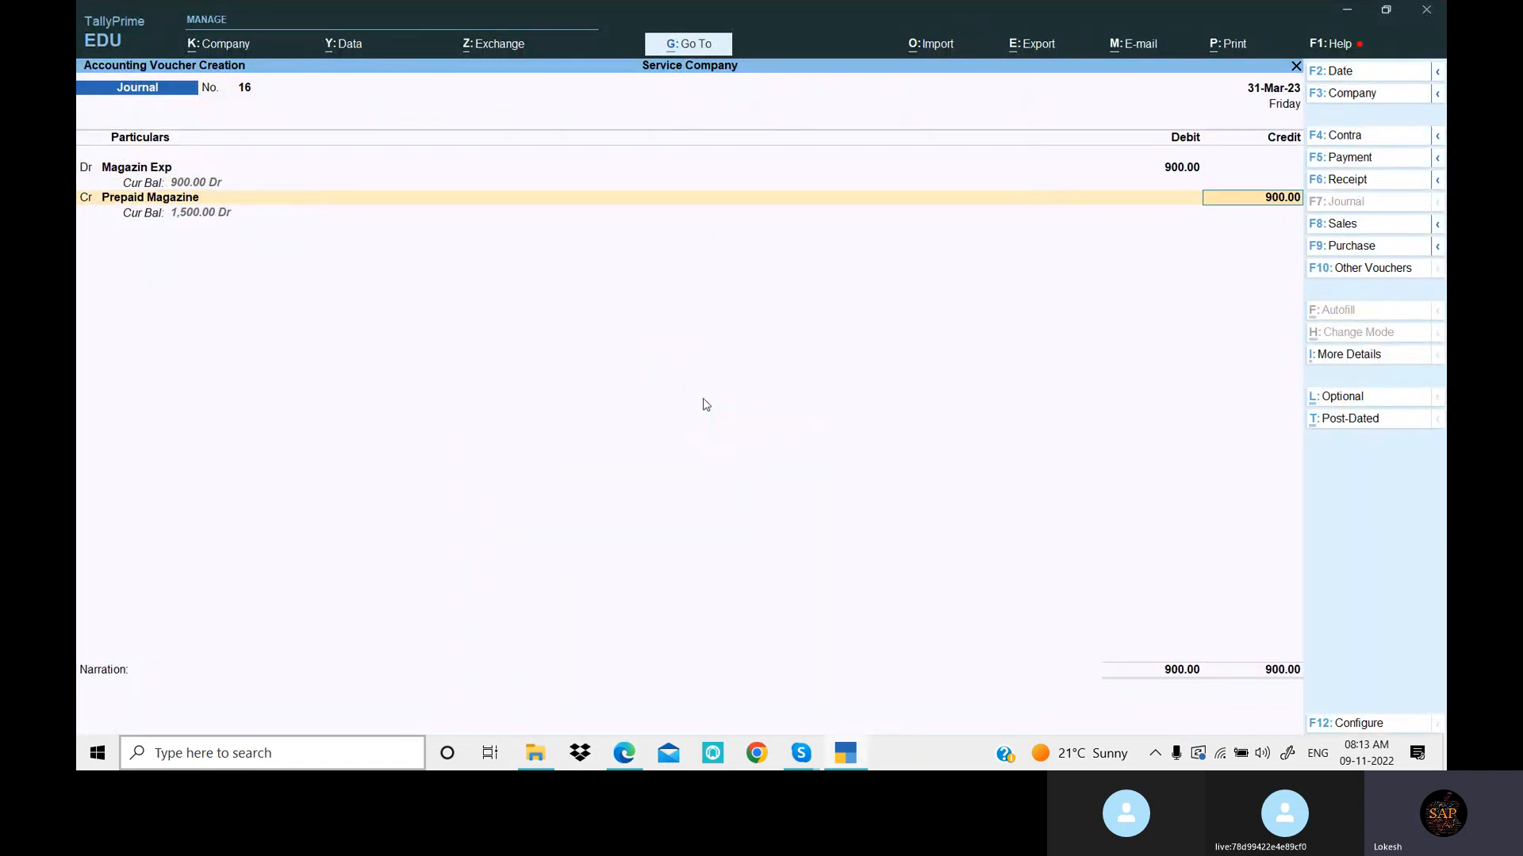
key("Return")
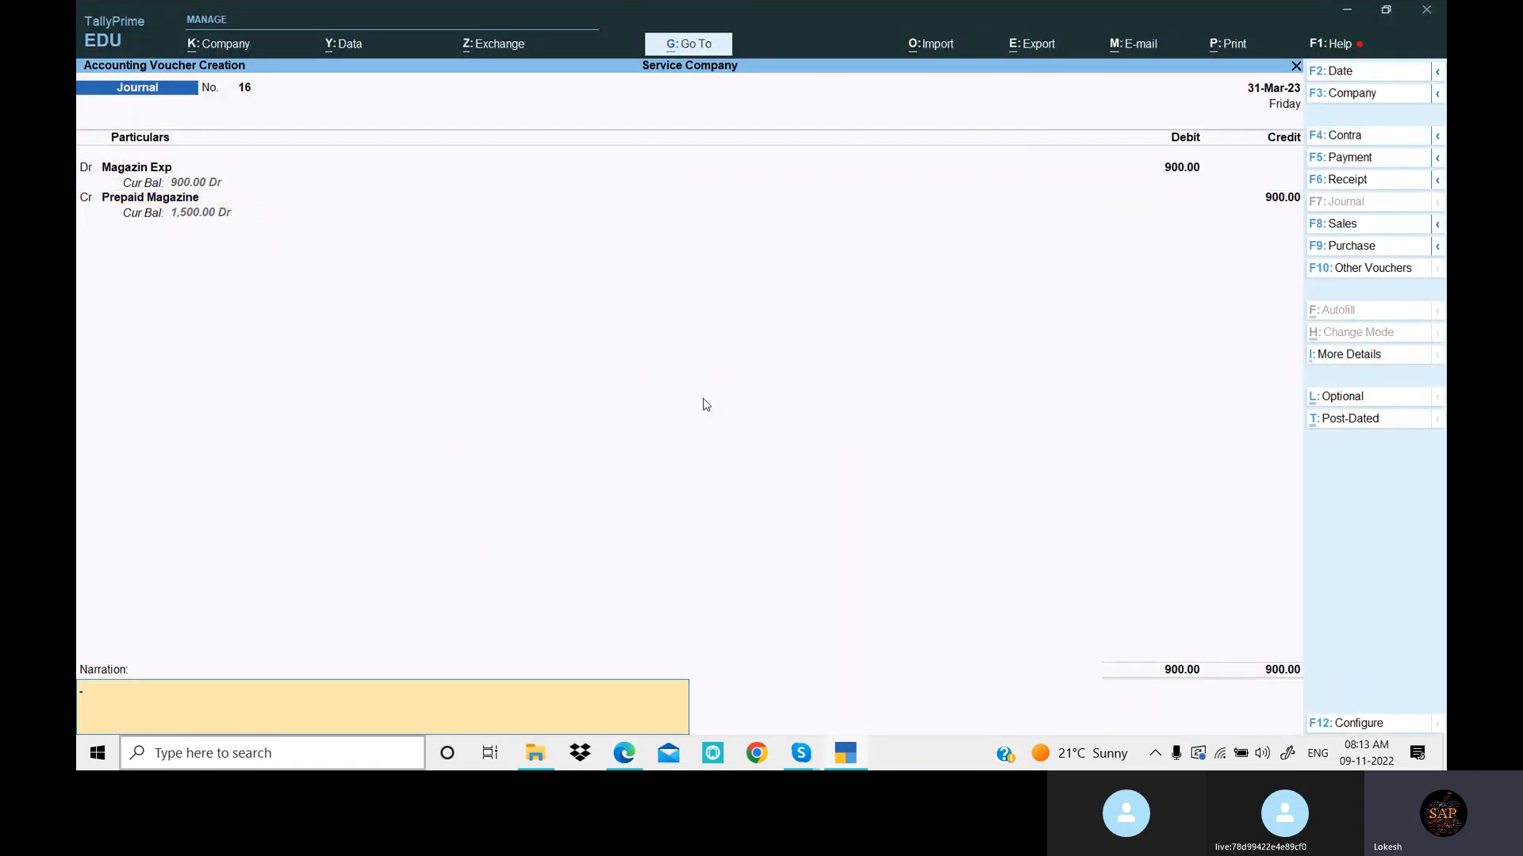
key("Return")
key("Return")
Check the second prepaid entry in the PDF and create an Insurance Exp ledger under Indirect Expenses as the next voucher's debit account
key("alt+Tab")
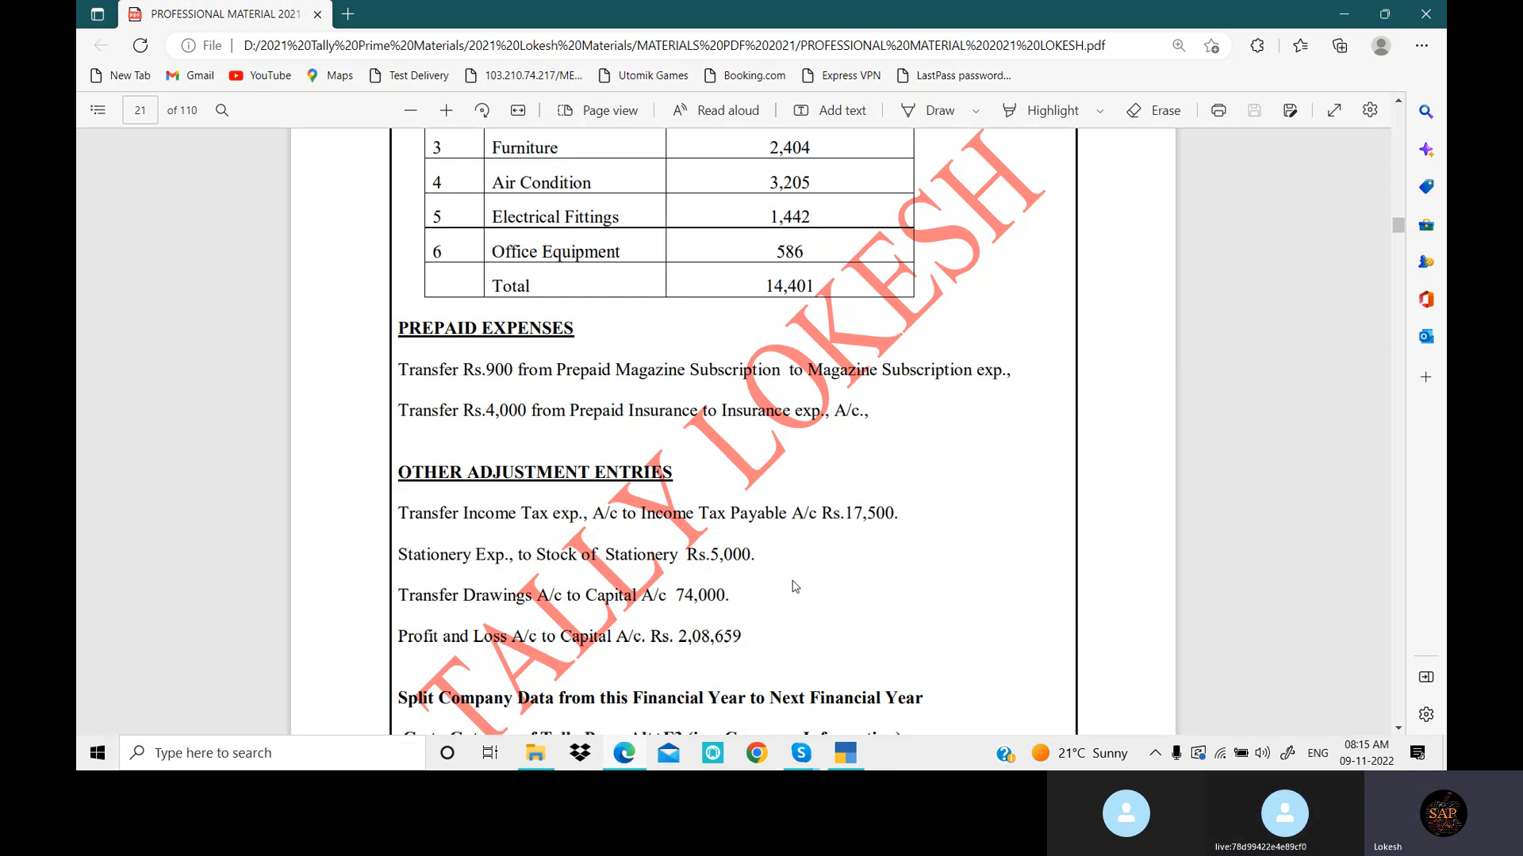
key("alt+Tab")
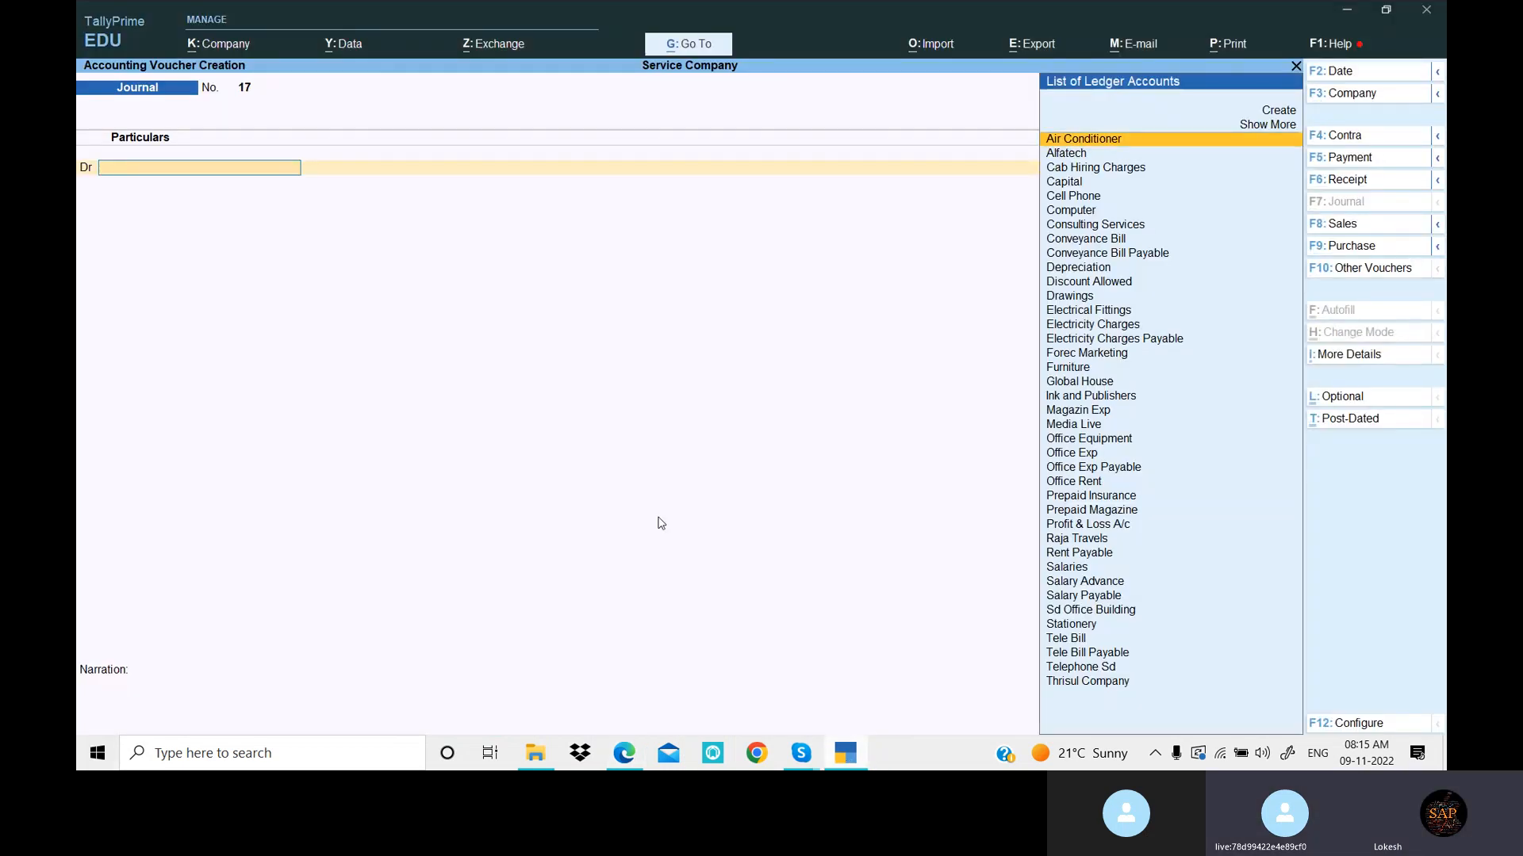
type("In")
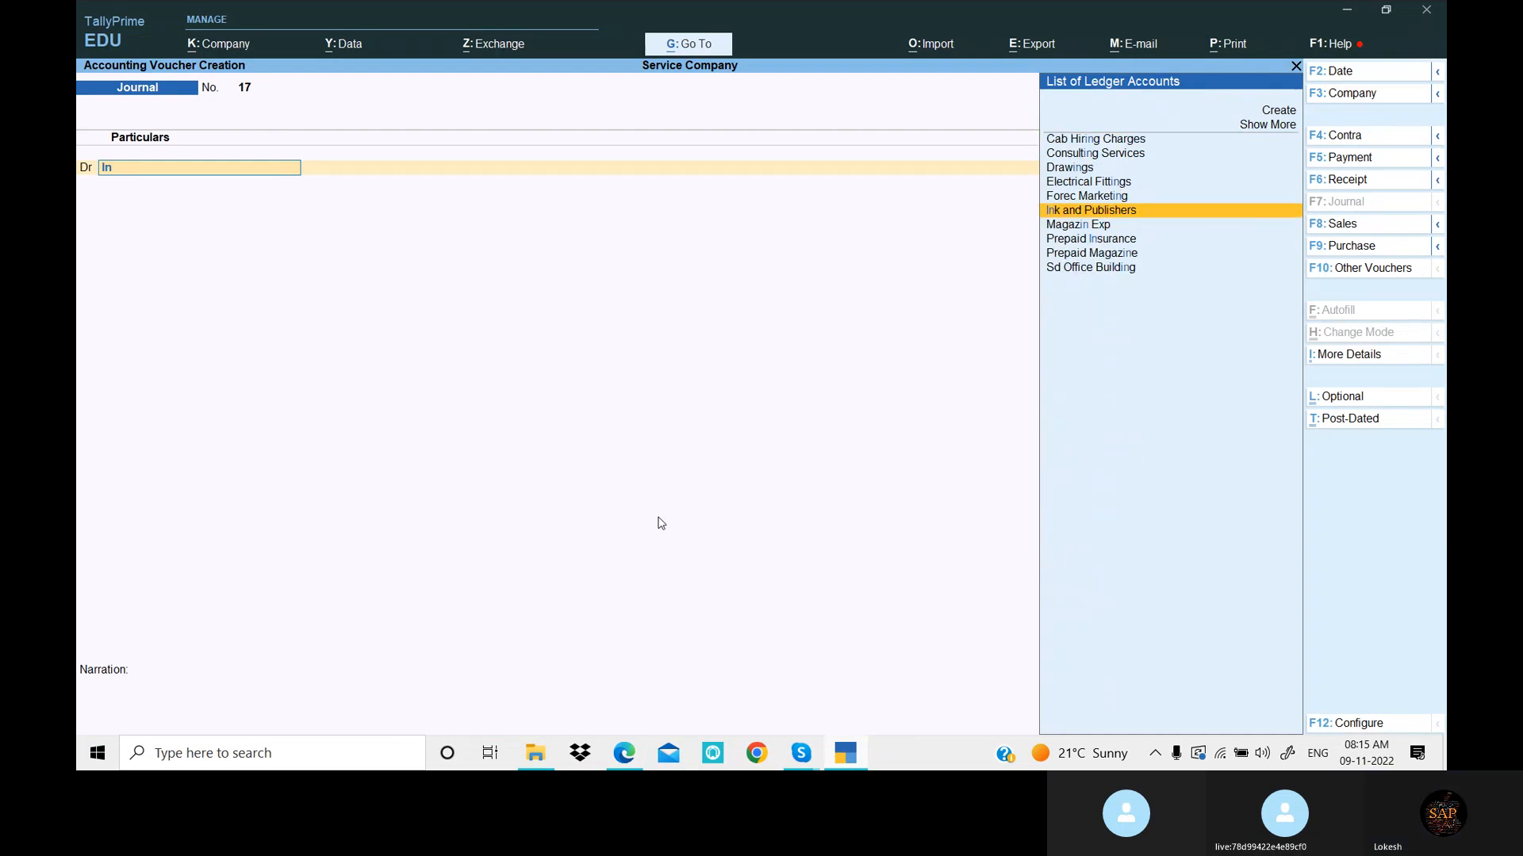
key("alt+c")
type("Insurance Esp")
key("BackSpace")
key("BackSpace")
key("BackSpace")
type("e Exp")
key("Return")
key("Return")
key("Return")
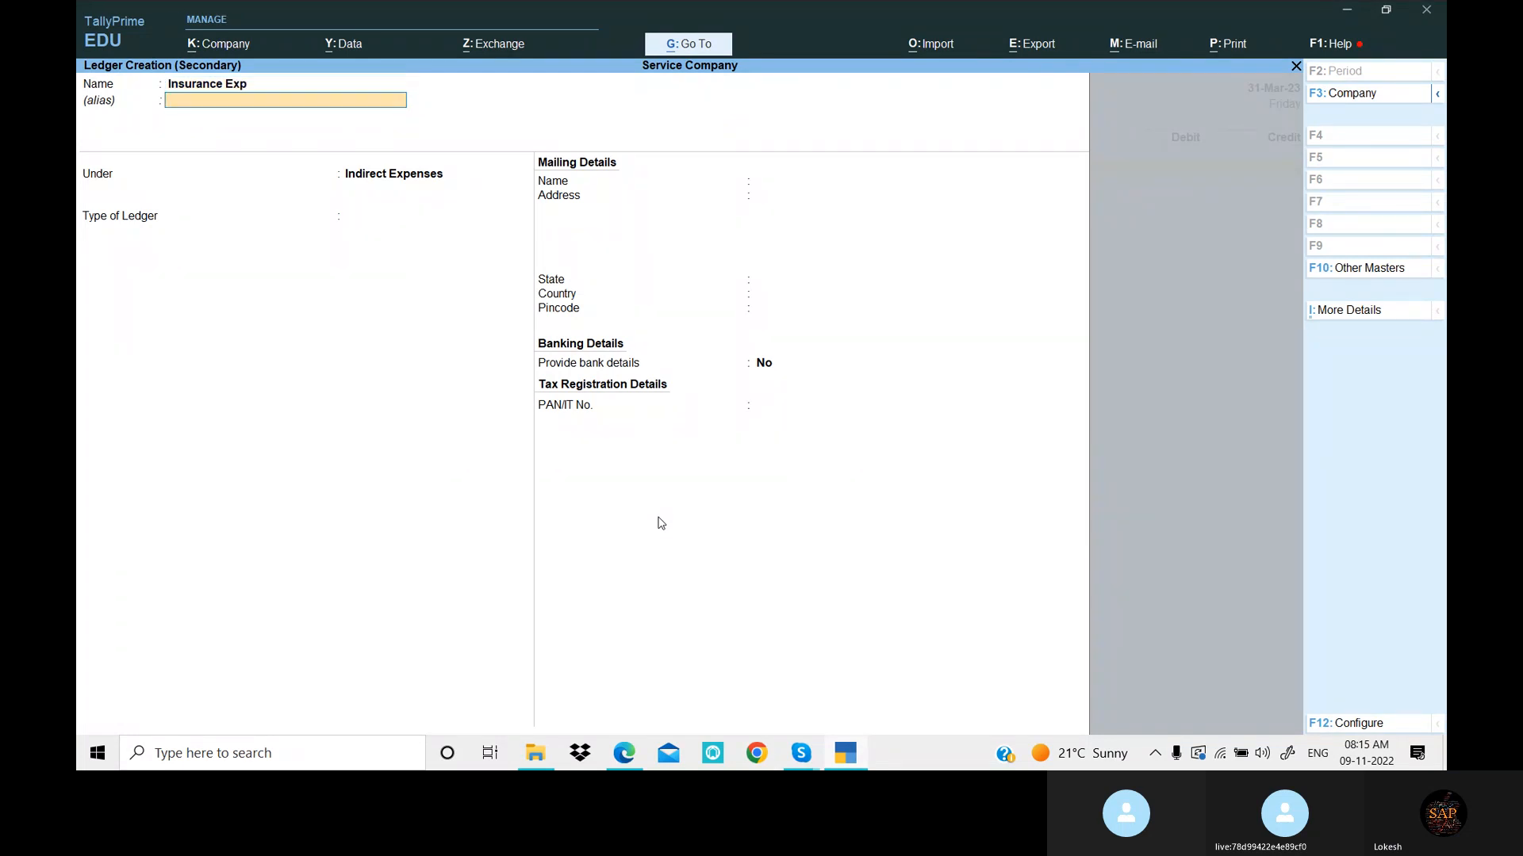
key("ctrl+a")
key("alt")
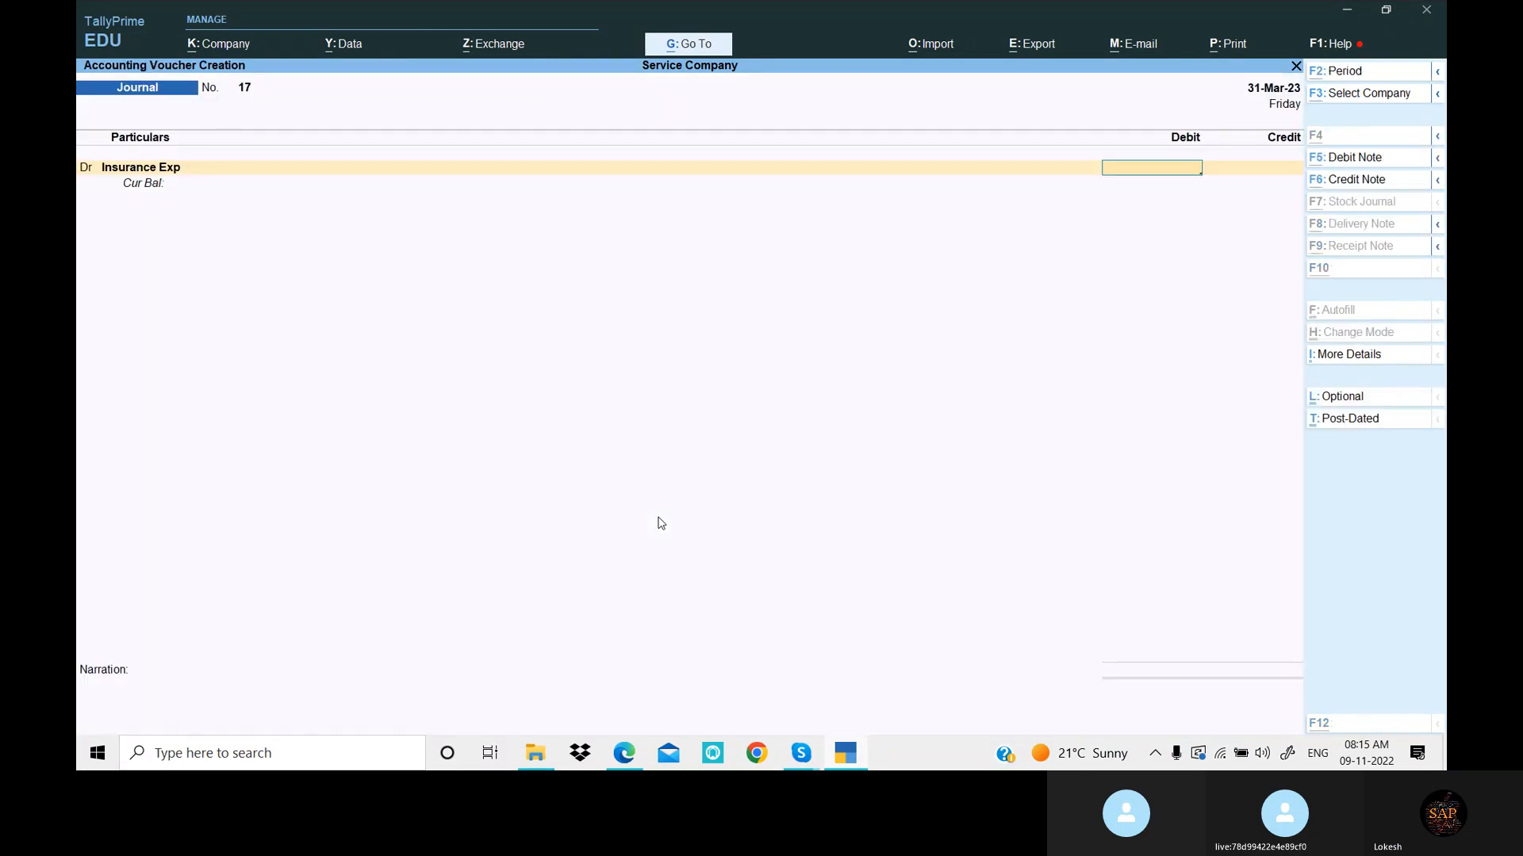
Check the insurance amount in the PDF and debit Insurance Exp with 4,000
key("alt+Tab")
key("alt+Tab")
type("4000")
key("Return")
Create an Insurance Exp Payable ledger under Provisions as the voucher's credit account
key("Return")
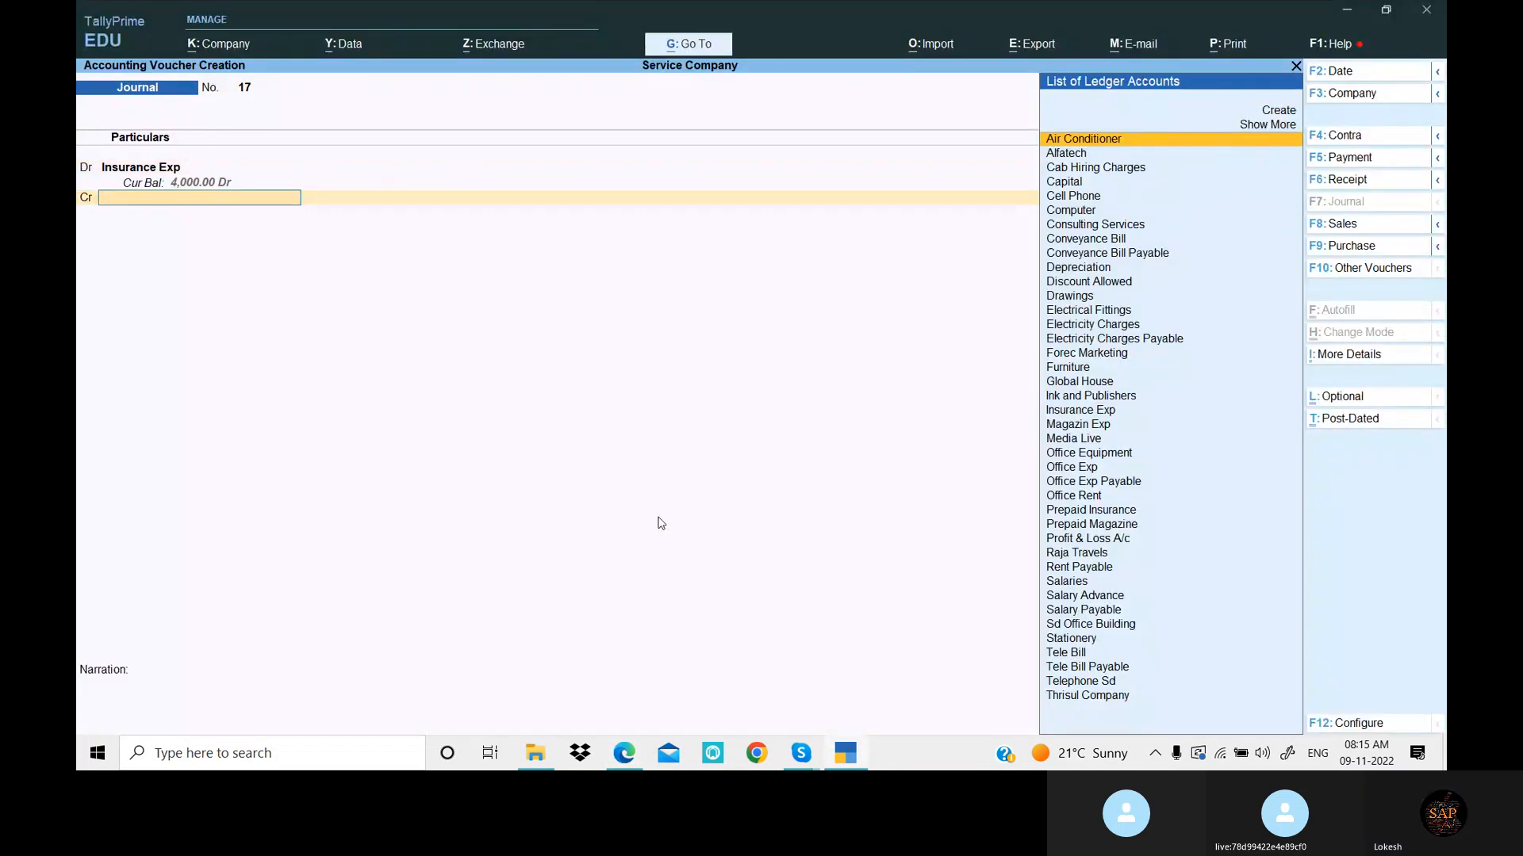
type("In")
key("alt+c")
type("Insurance Exp Pa")
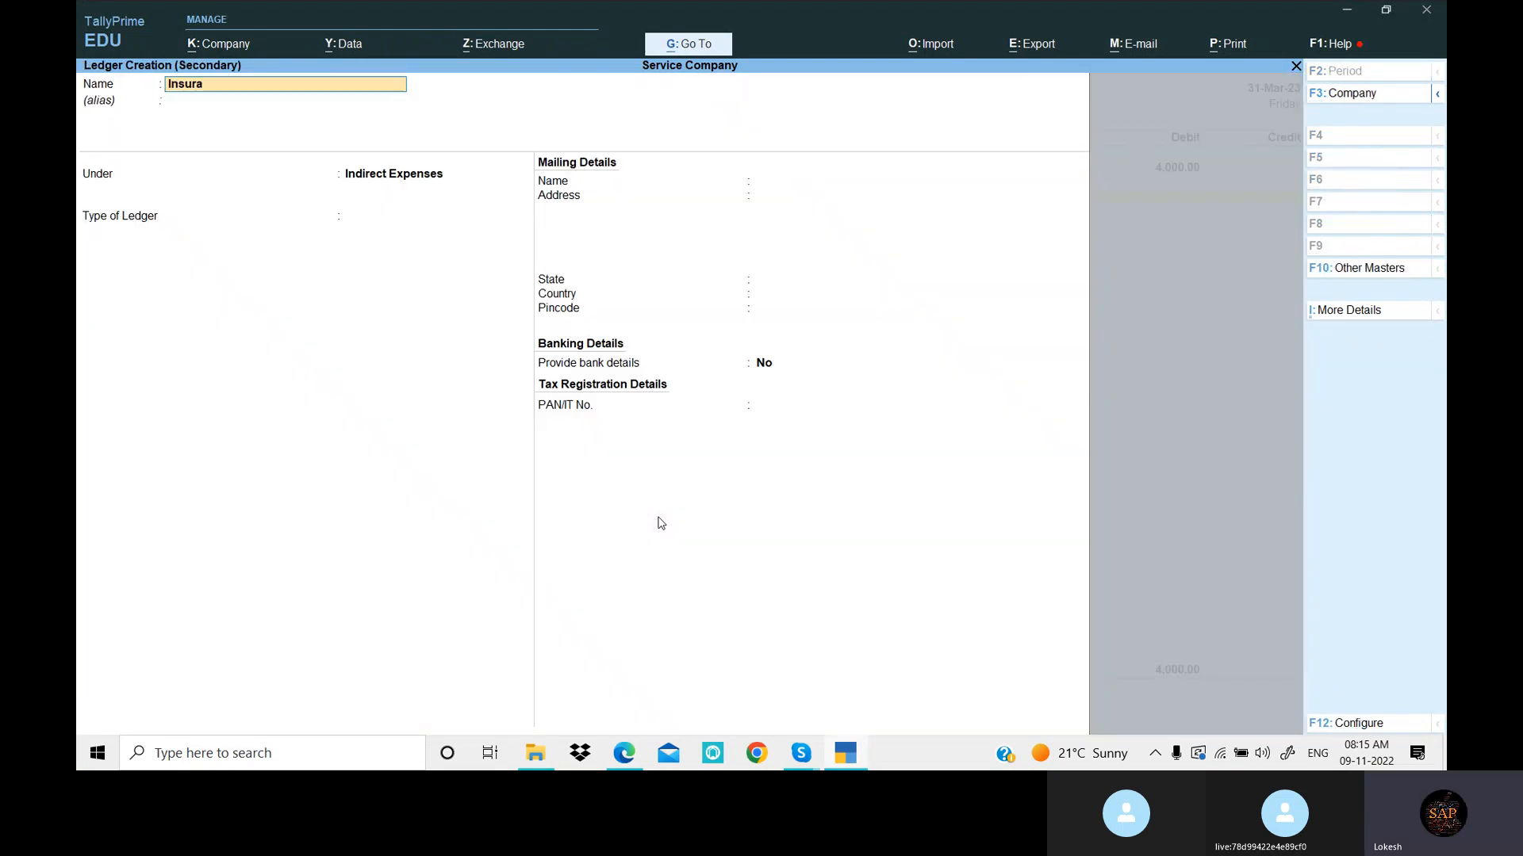
type("yable")
key("Return")
key("Return")
type("Provisions")
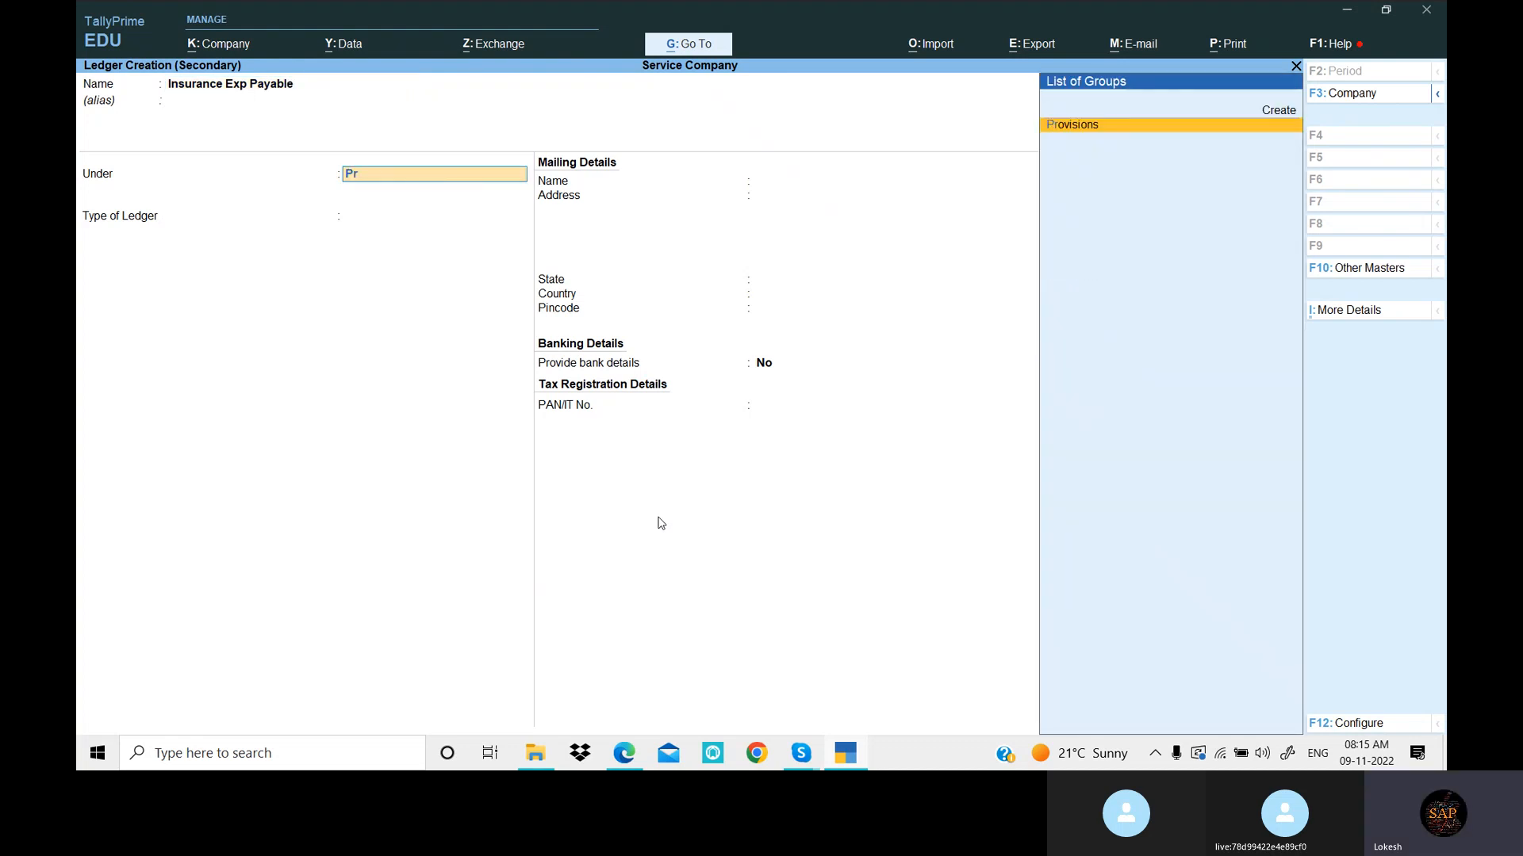
key("Return")
key("Return")
key("Return")
Credit Insurance Exp Payable with 4,000 and save the journal voucher without a narration
key("Return")
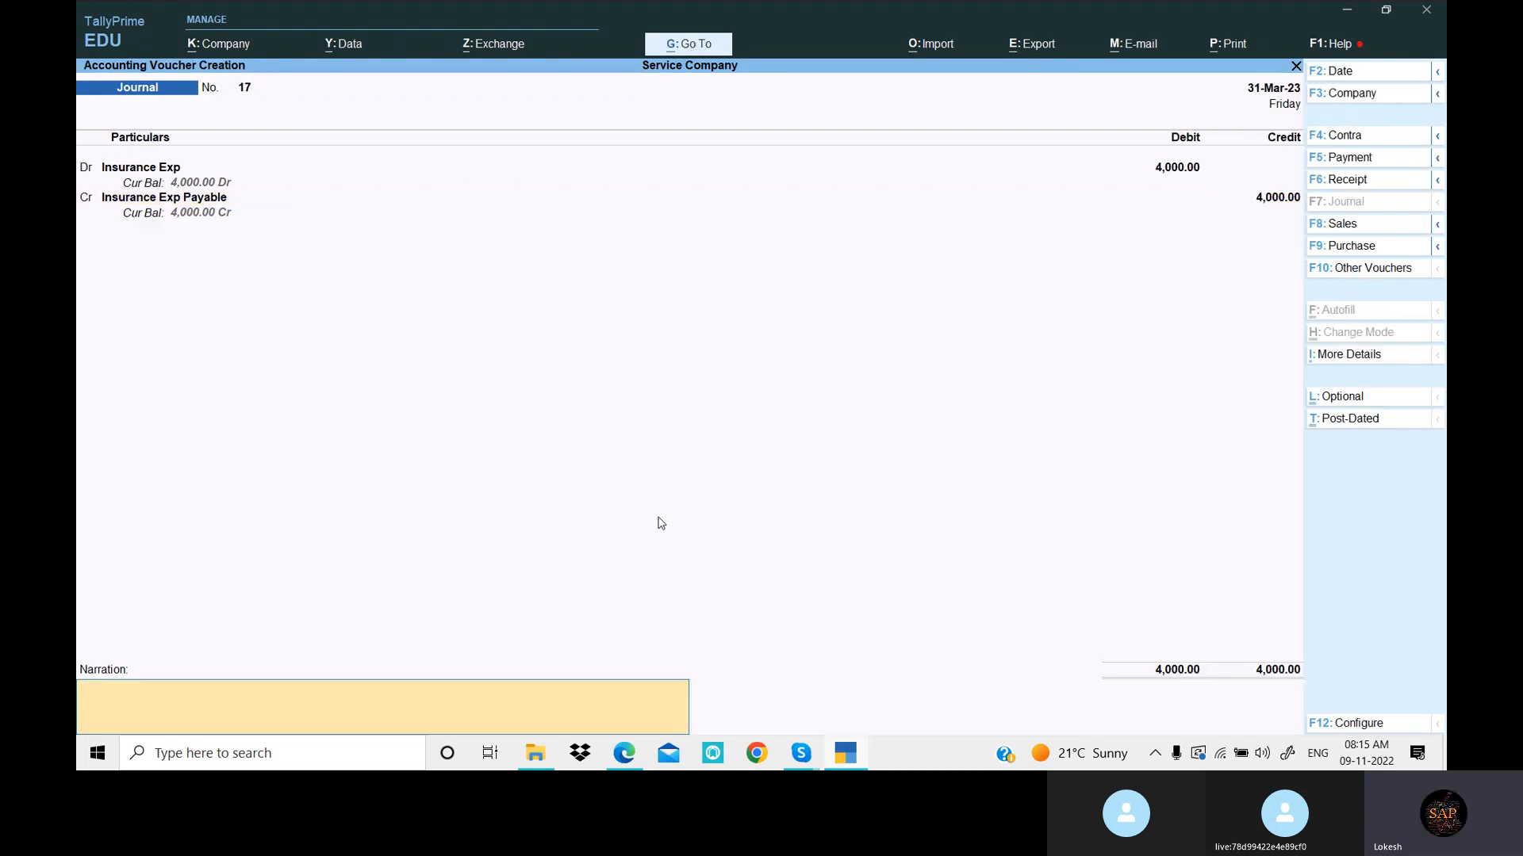
key("Return")
key("Return")
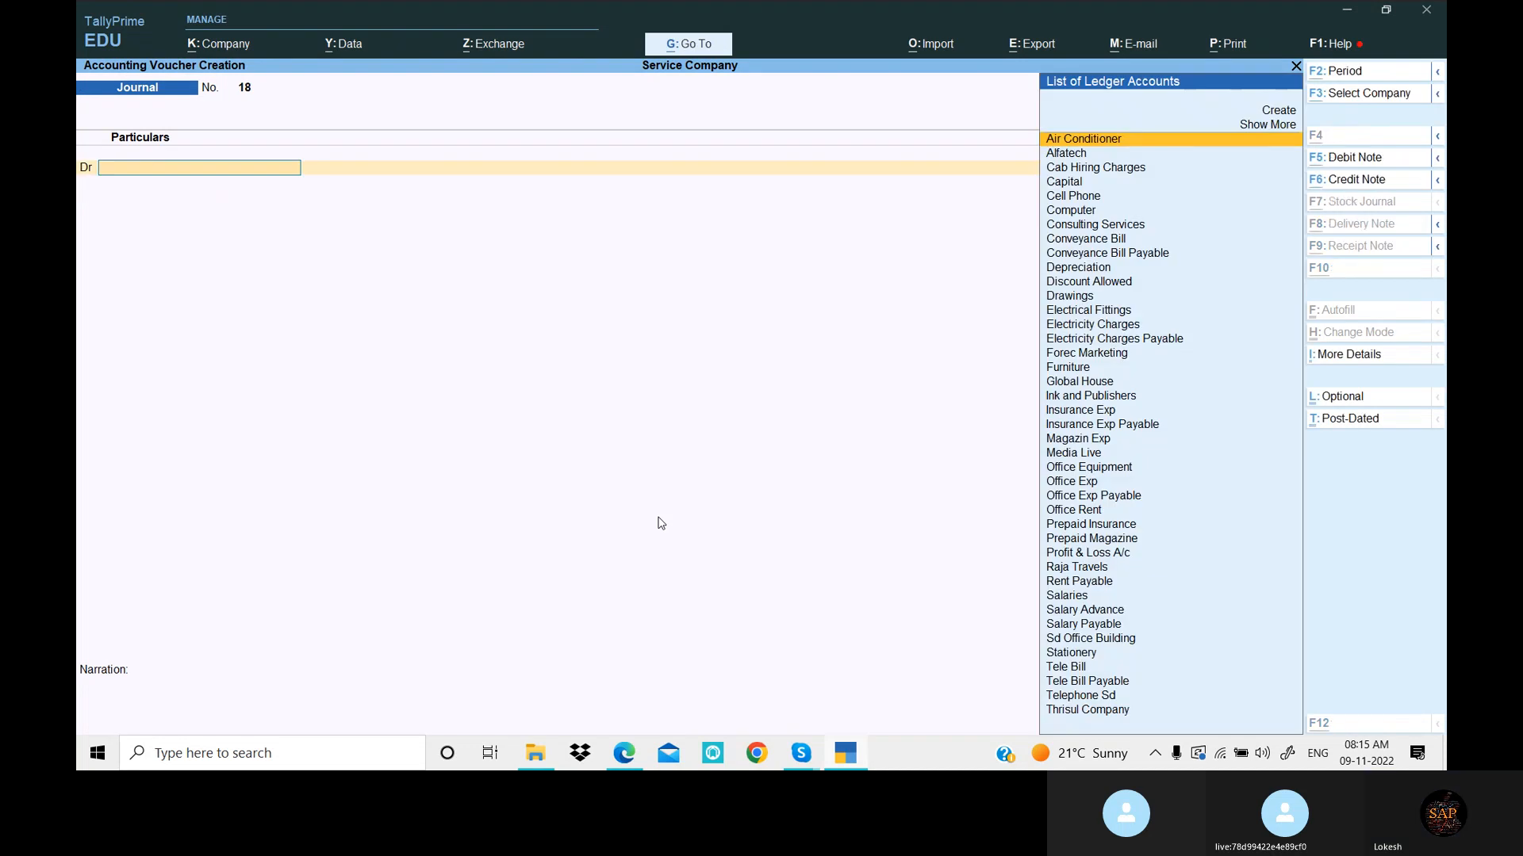
Check the first other-adjustment entry in the PDF and create an Income Tax exp ledger under Indirect Expenses as the voucher's debit account
key("alt+Tab")
scroll(571, 441, "down", 3)
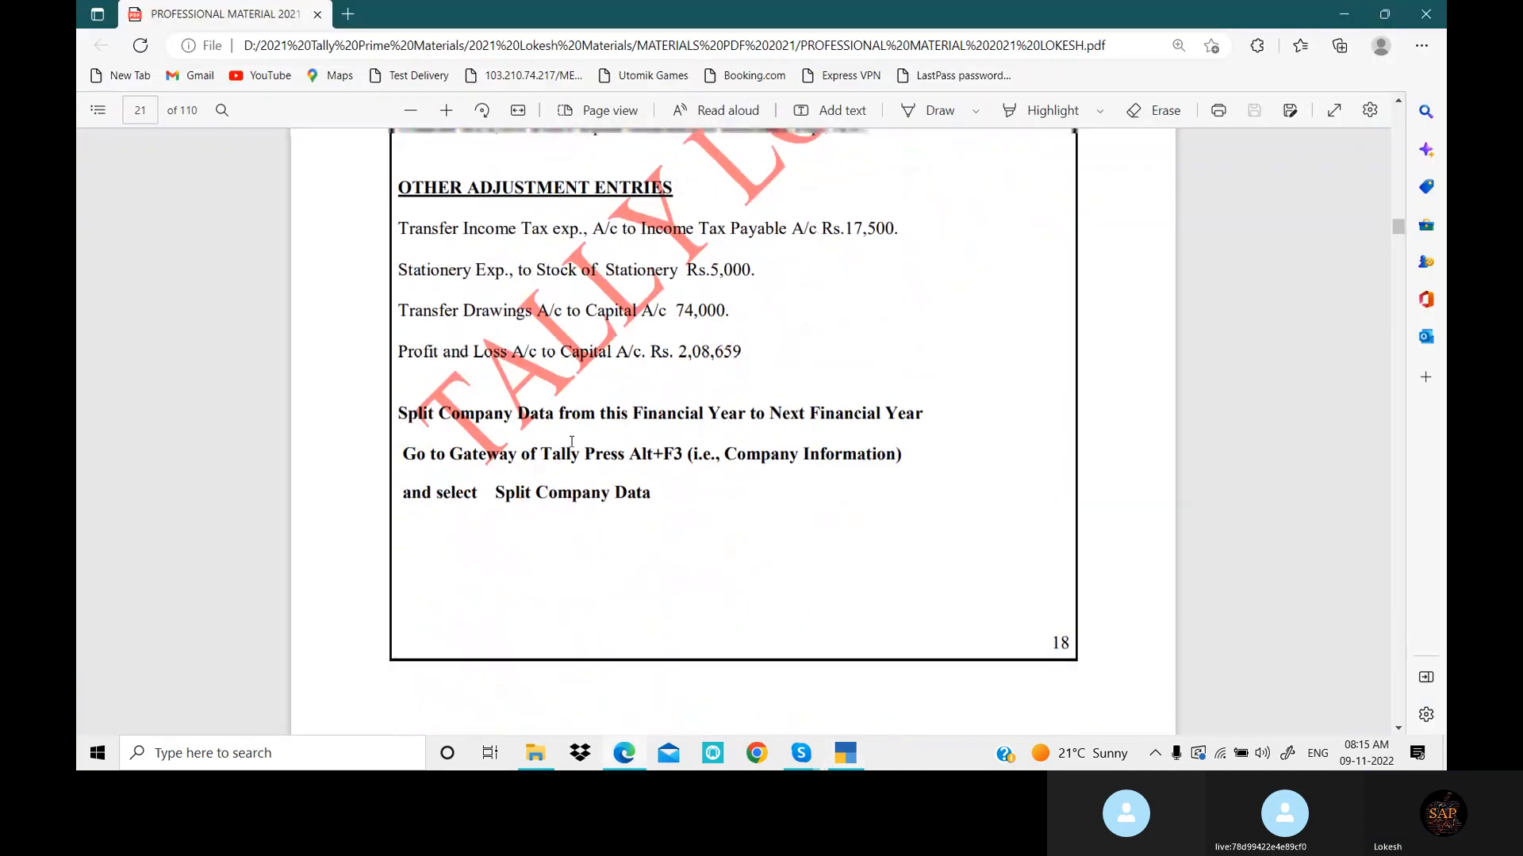
scroll(572, 442, "up", 2)
left_click_drag(464, 321, 582, 315)
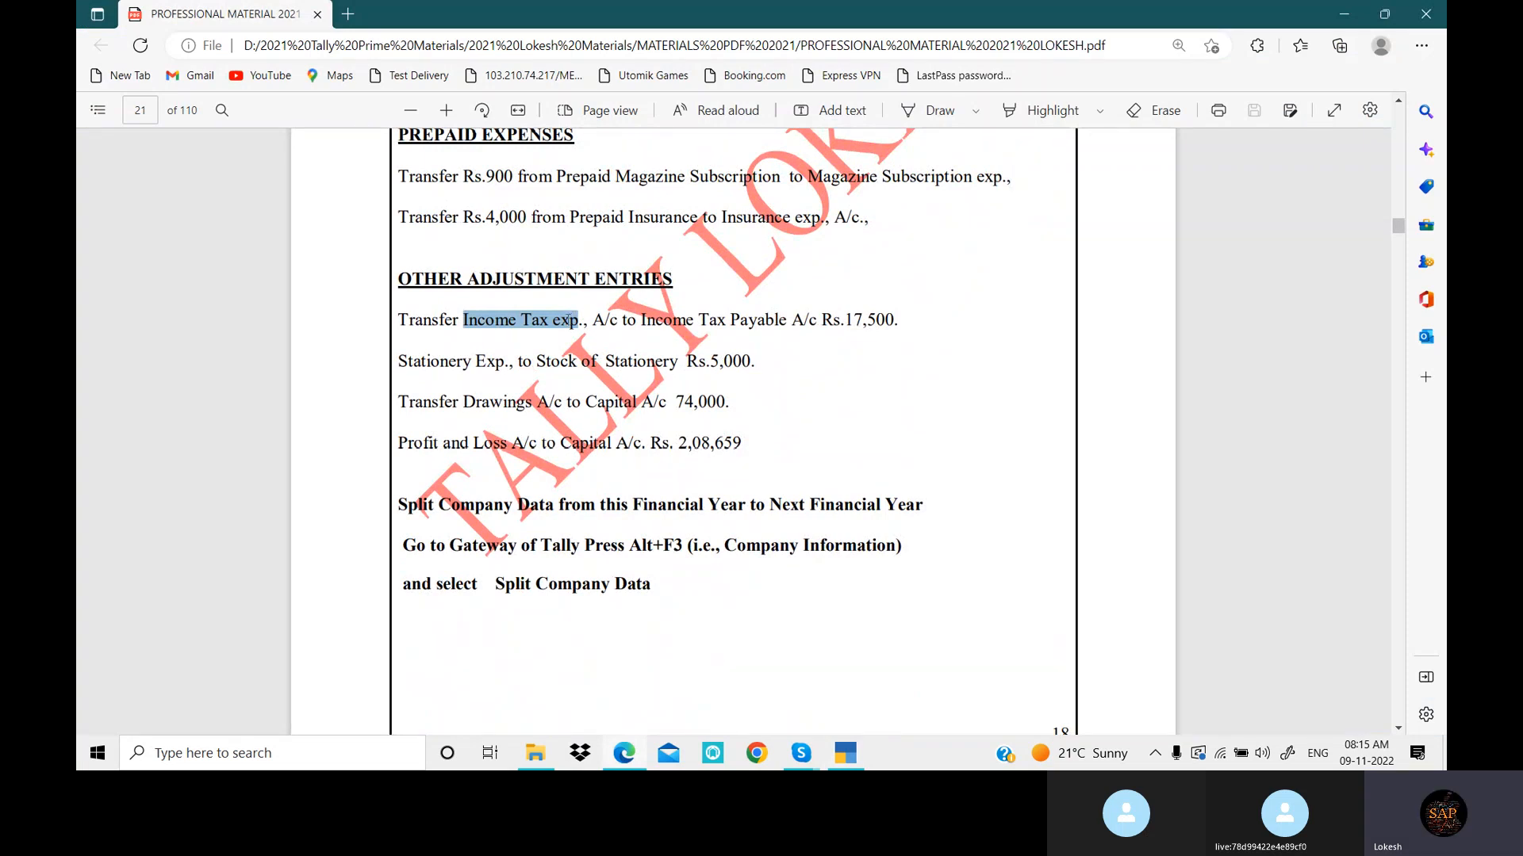
key("alt+Tab")
key("alt+c")
key("ctrl+alt+v")
key("Return")
key("Return")
type("Ind")
key("Return")
key("Return")
key("Return")
key("Return")
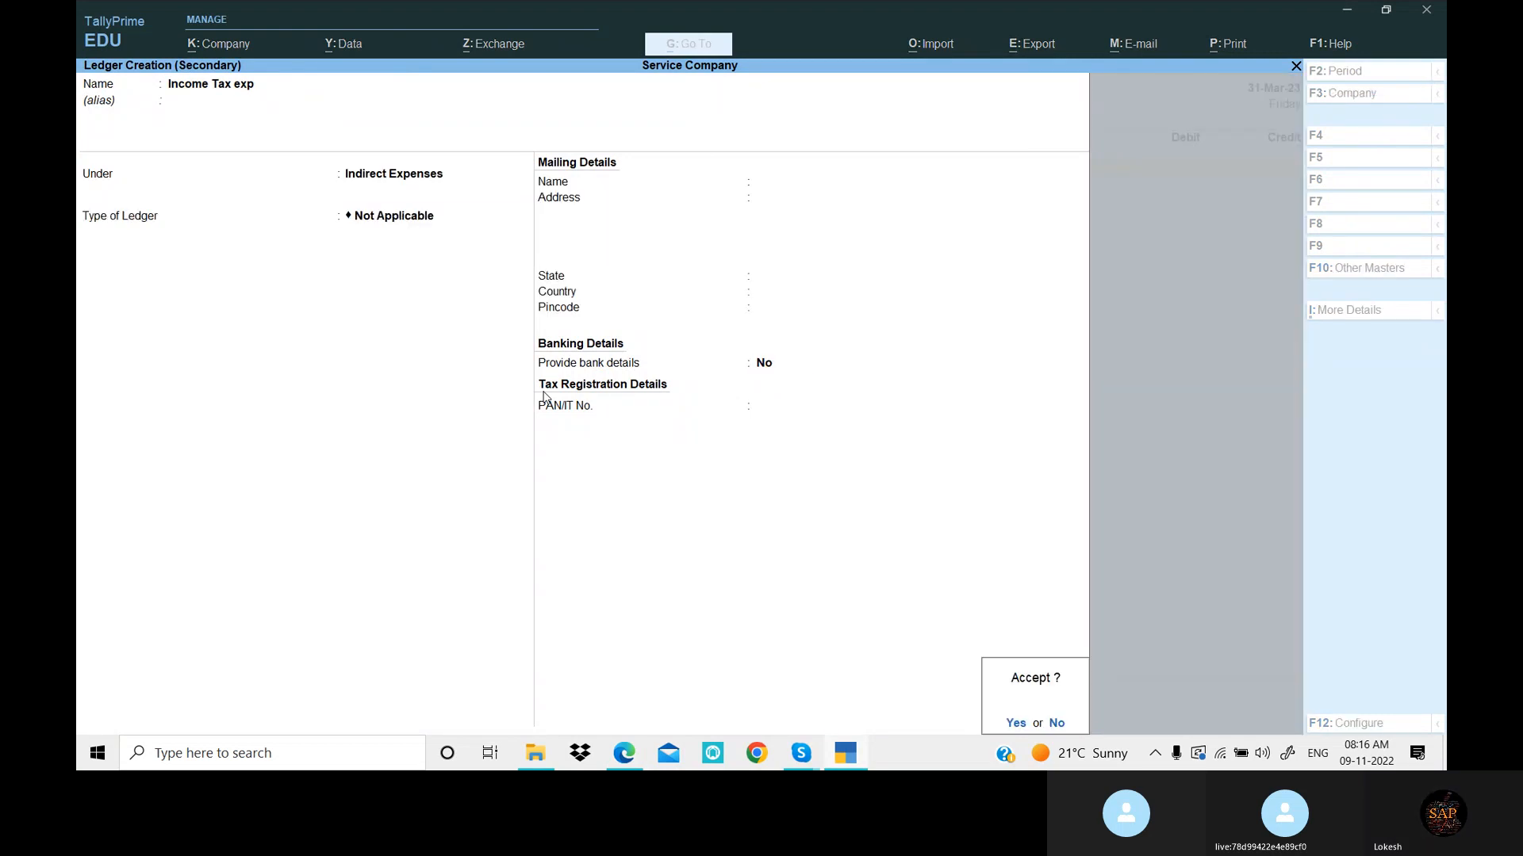
key("Return")
Check the income tax amount in the PDF and debit Income Tax exp with 17,500
key("alt+Tab")
key("alt+Tab")
type("17500")
key("Return")
Create an Income Tax exp payable ledger under Provisions as the voucher's credit account
key("alt+c")
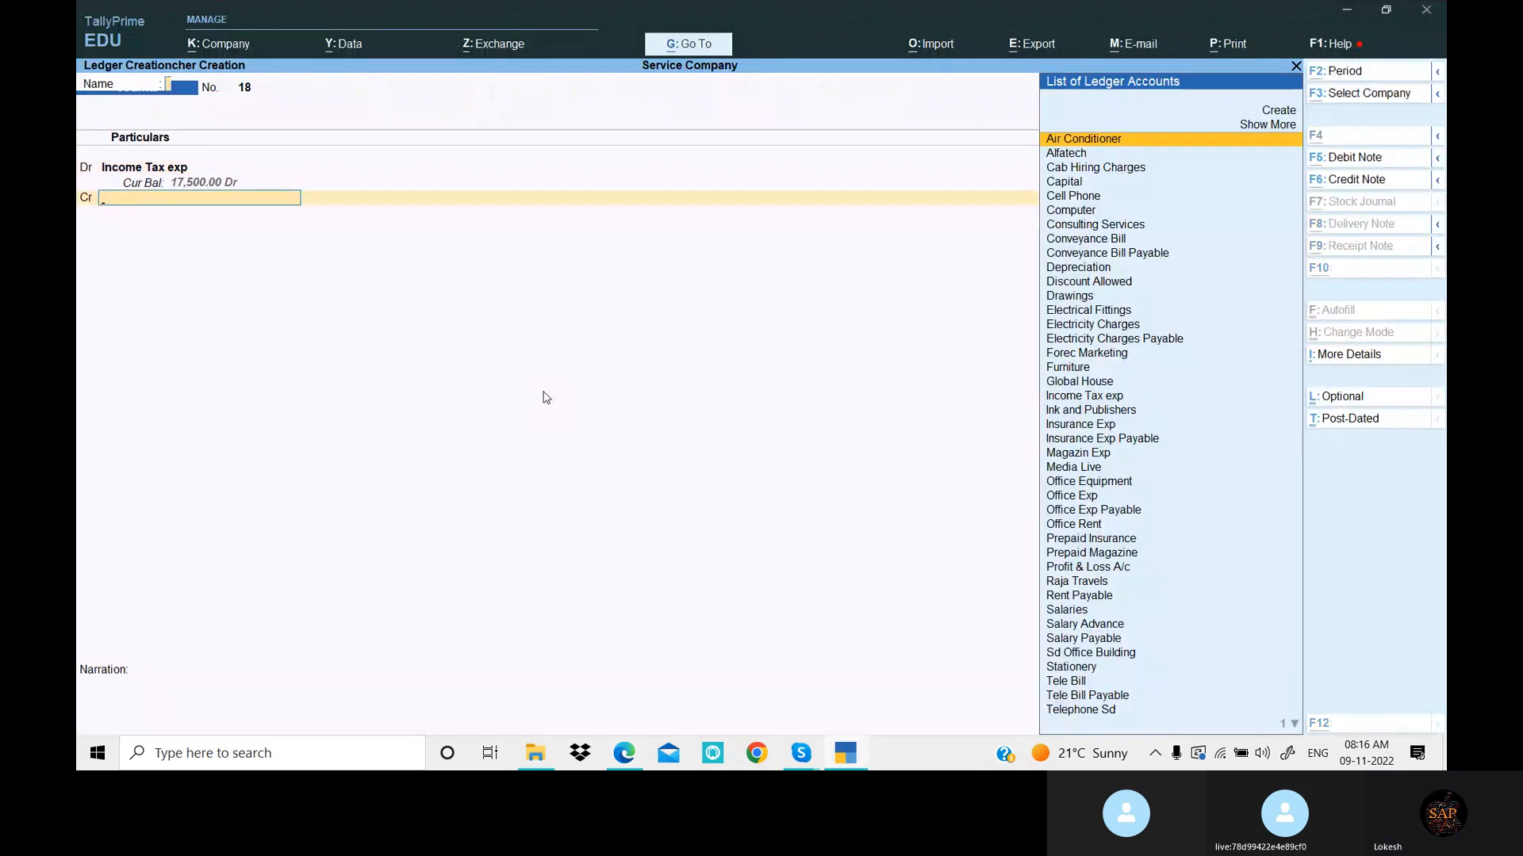
type("Income Tax exp")
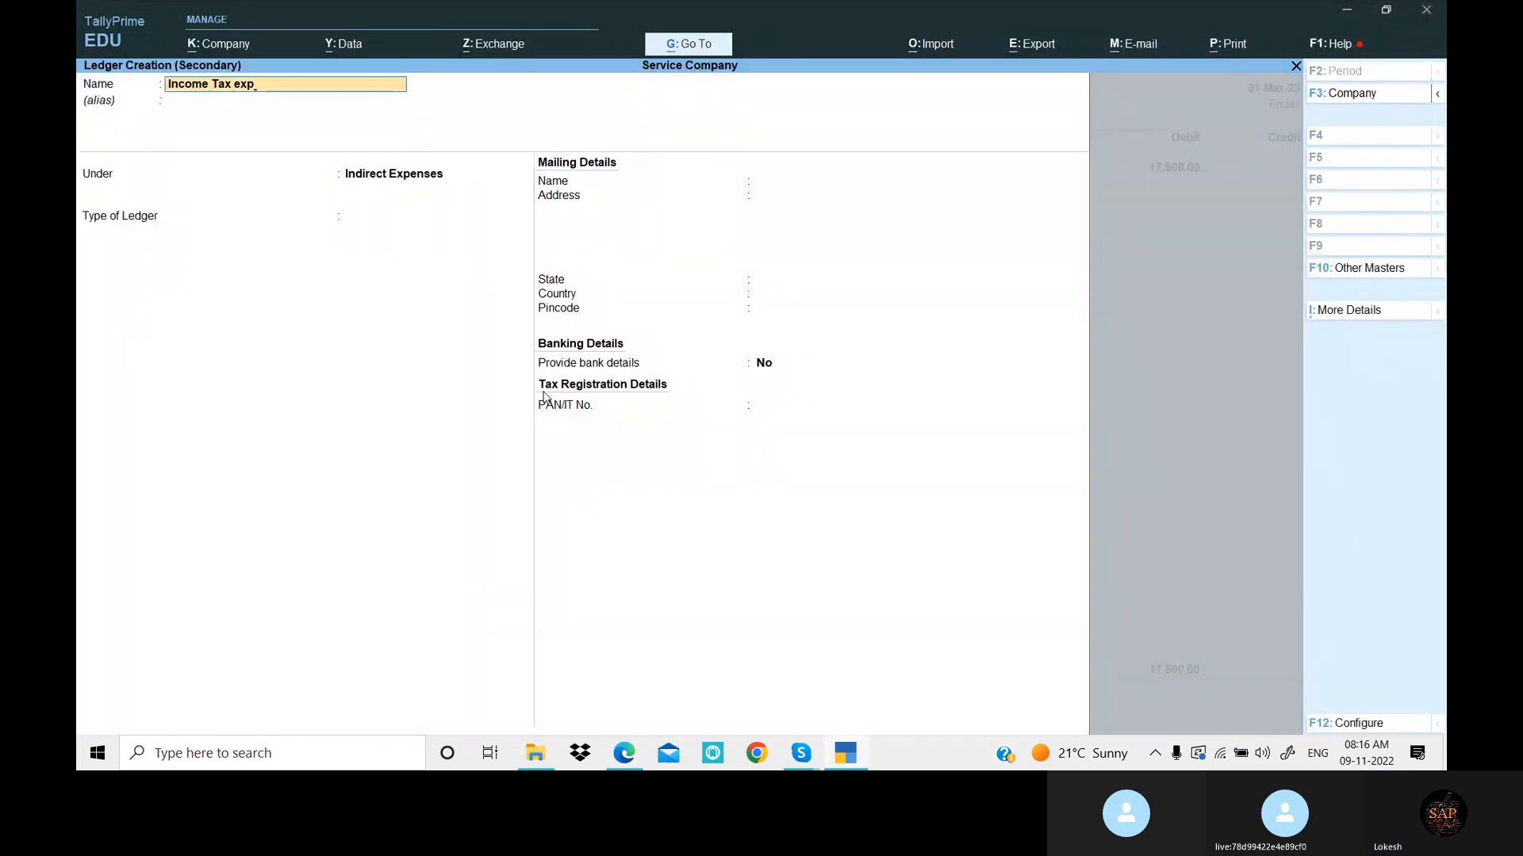
type(" payable")
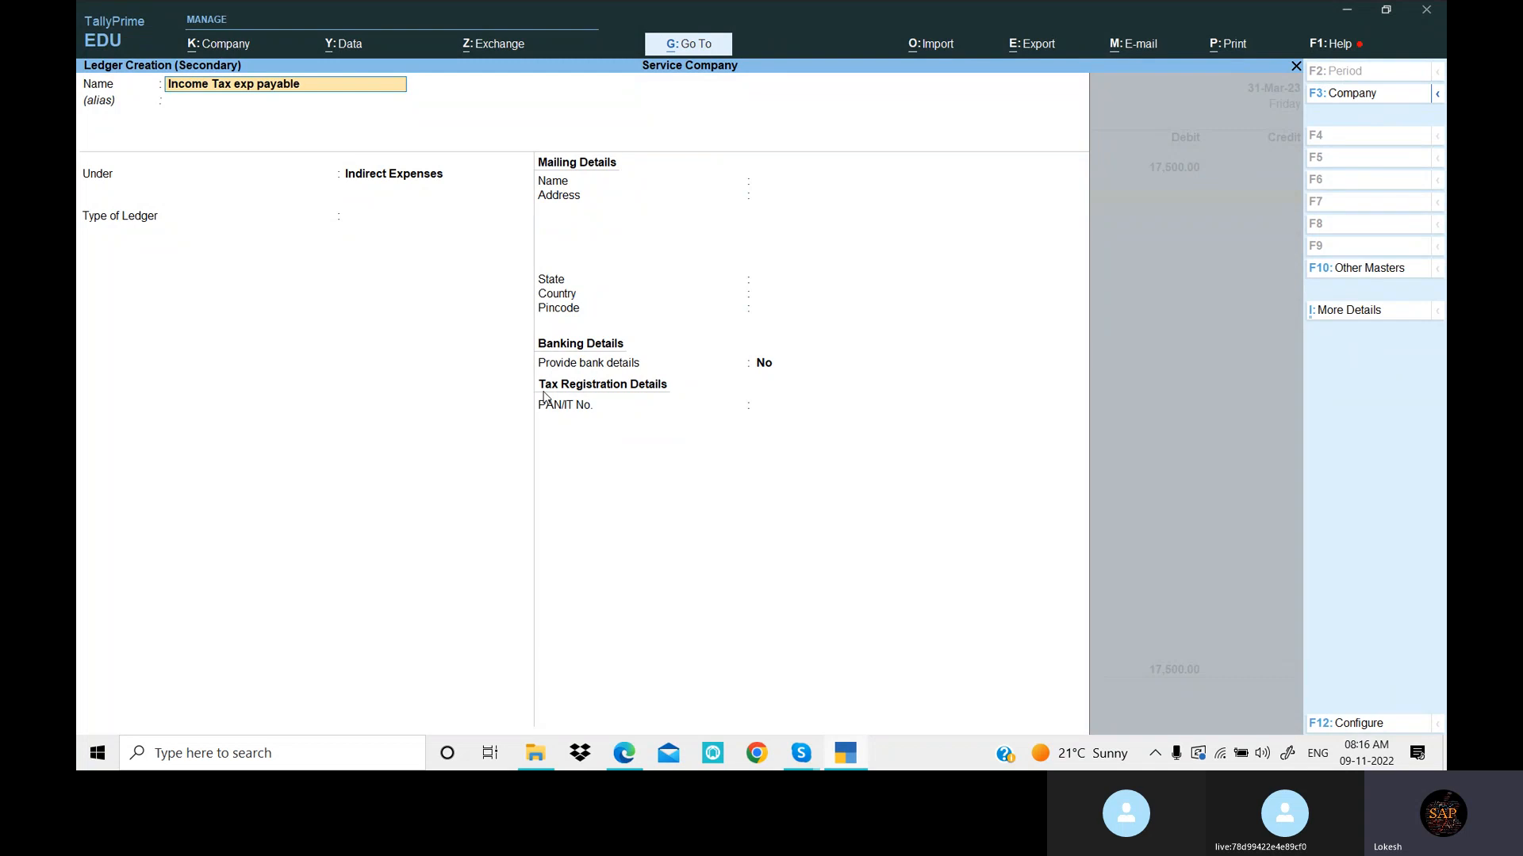
key("Return")
key("Return")
type("pr")
key("Return")
key("Return")
key("Return")
Credit Income Tax exp payable with 17,500 and save the journal voucher without a narration
key("Return")
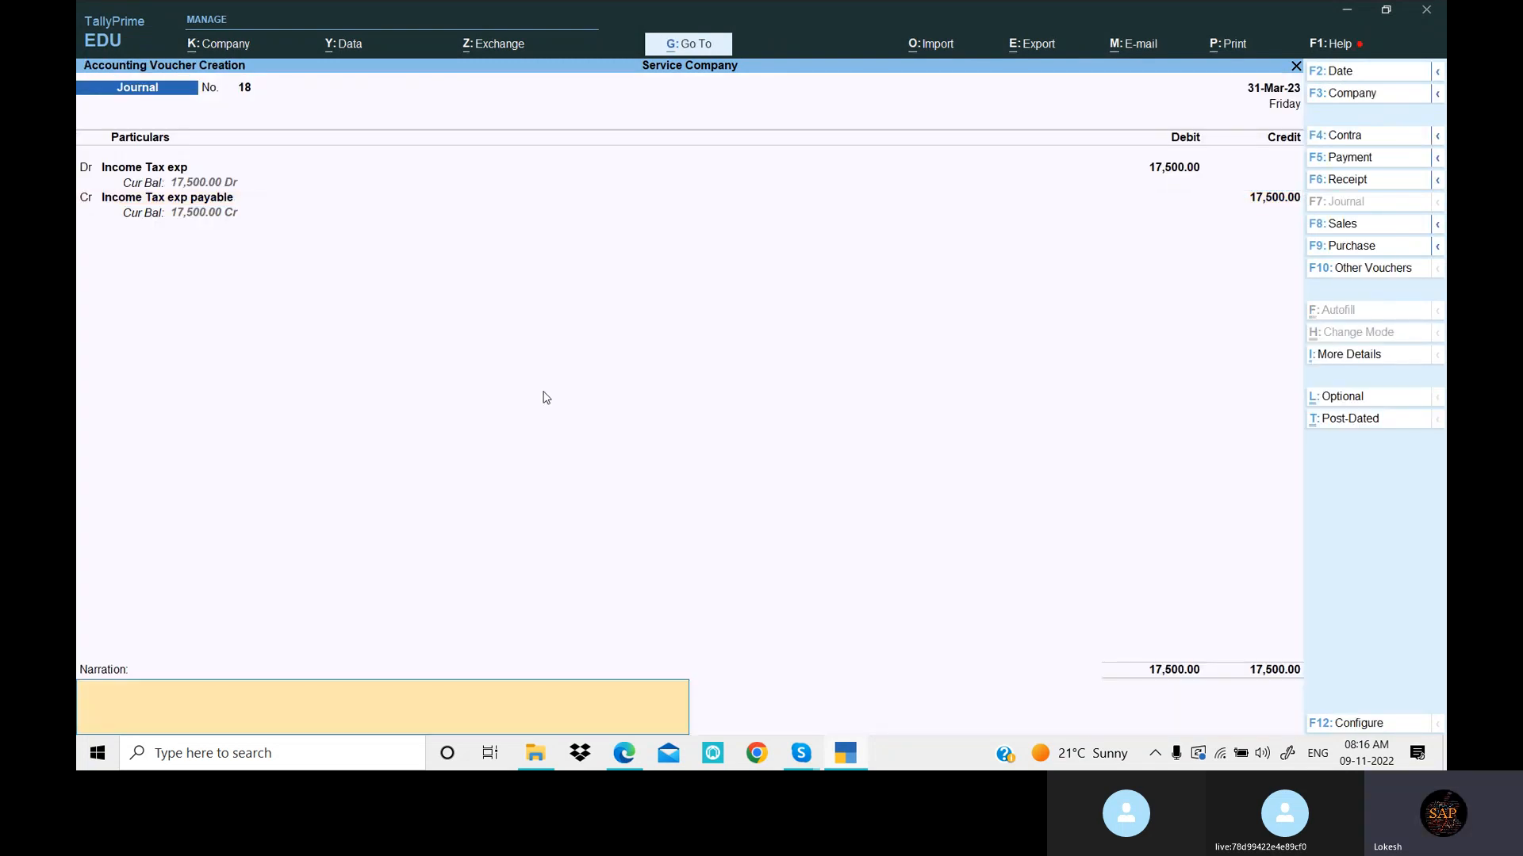
key("Return")
key("Return")
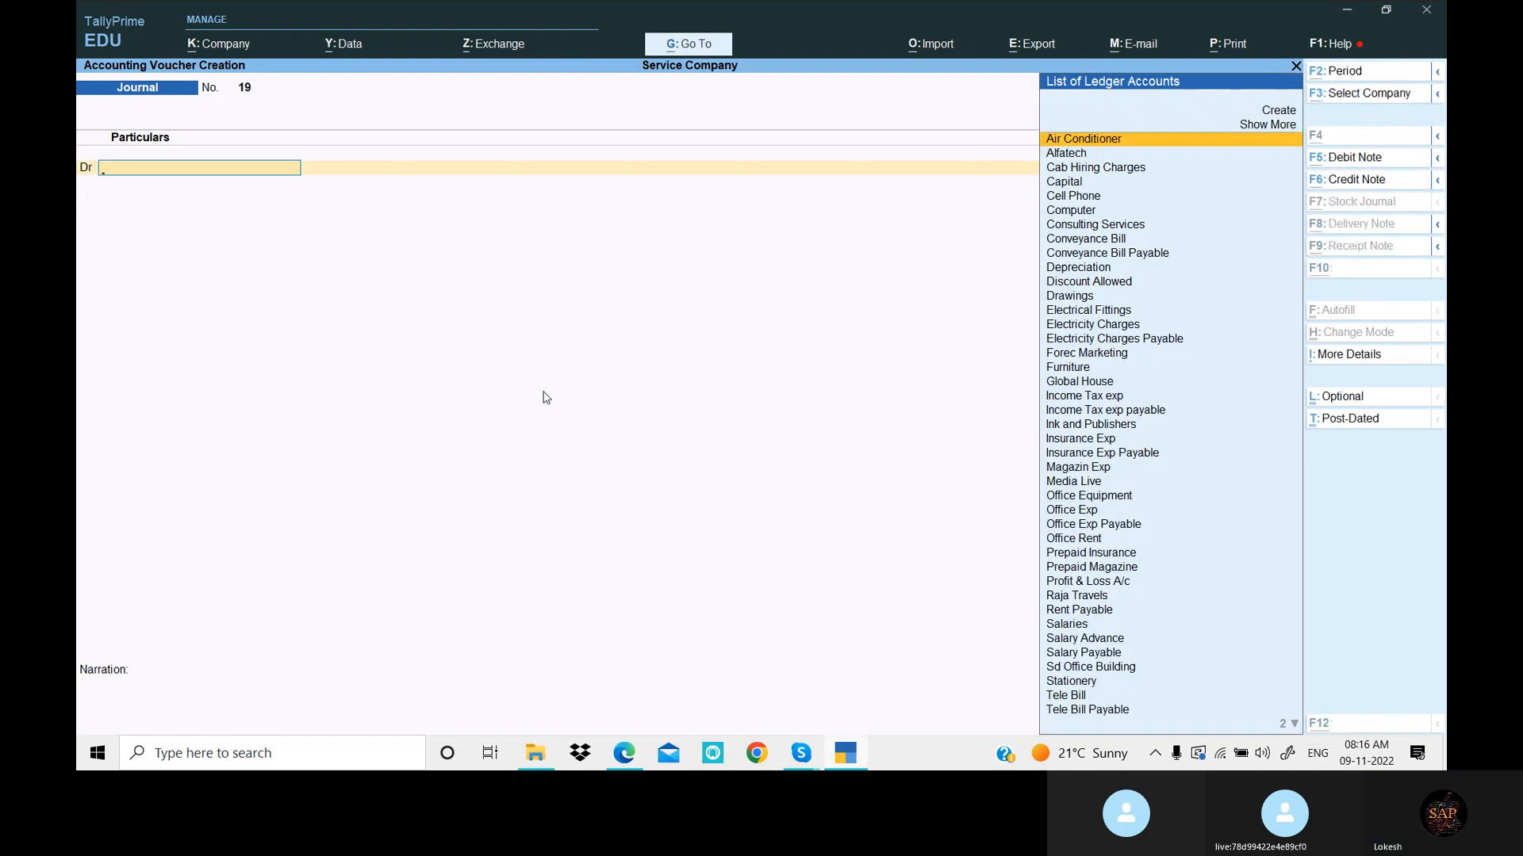
Check the stationery entry in the PDF and create a stock of stationery ledger under Current Assets as the next voucher's debit account
key("alt+Tab")
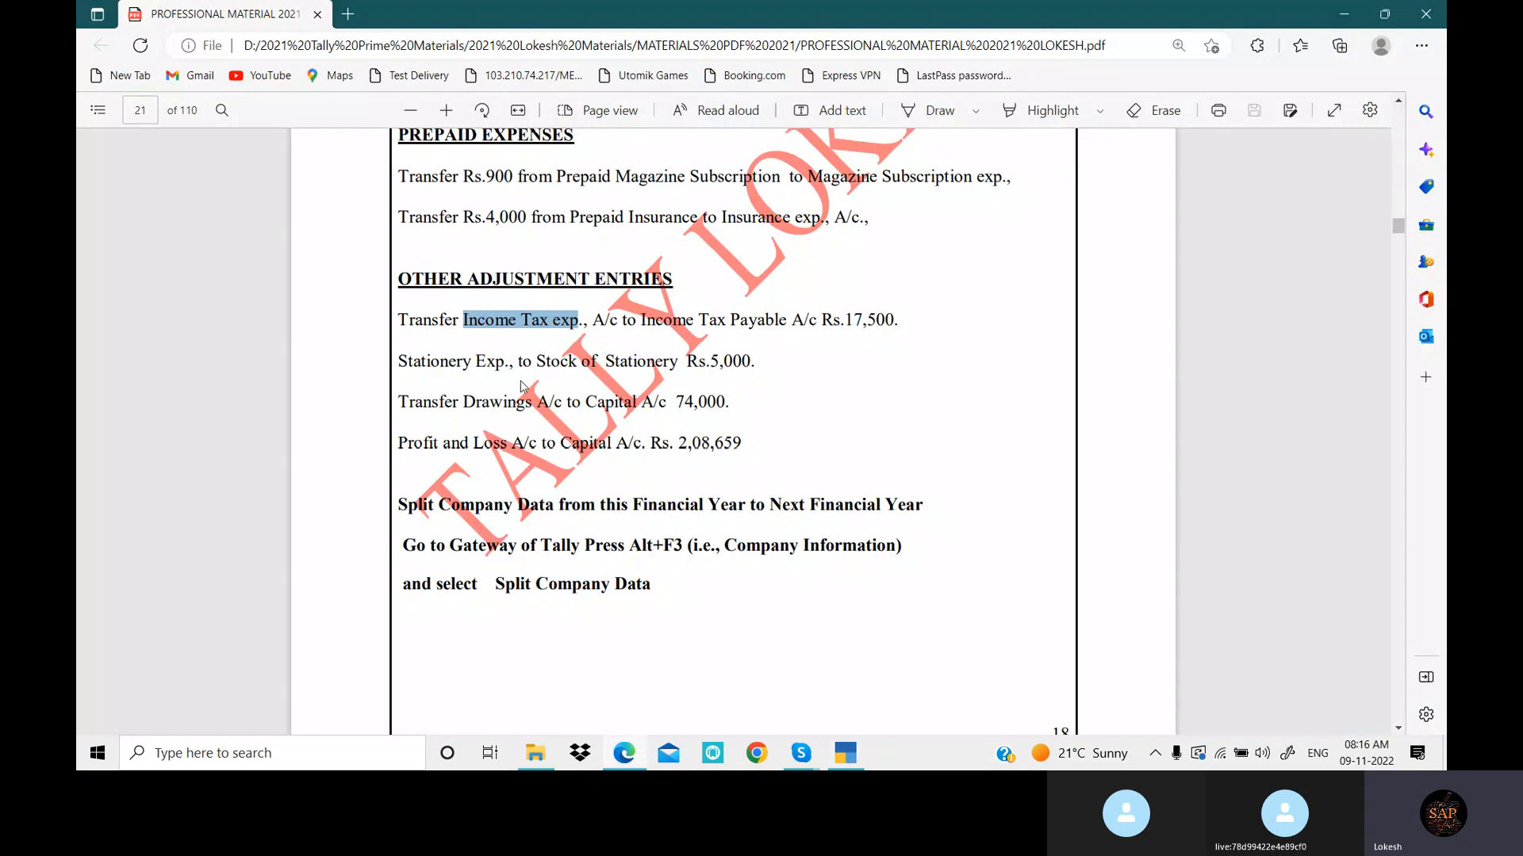
left_click_drag(537, 362, 678, 363)
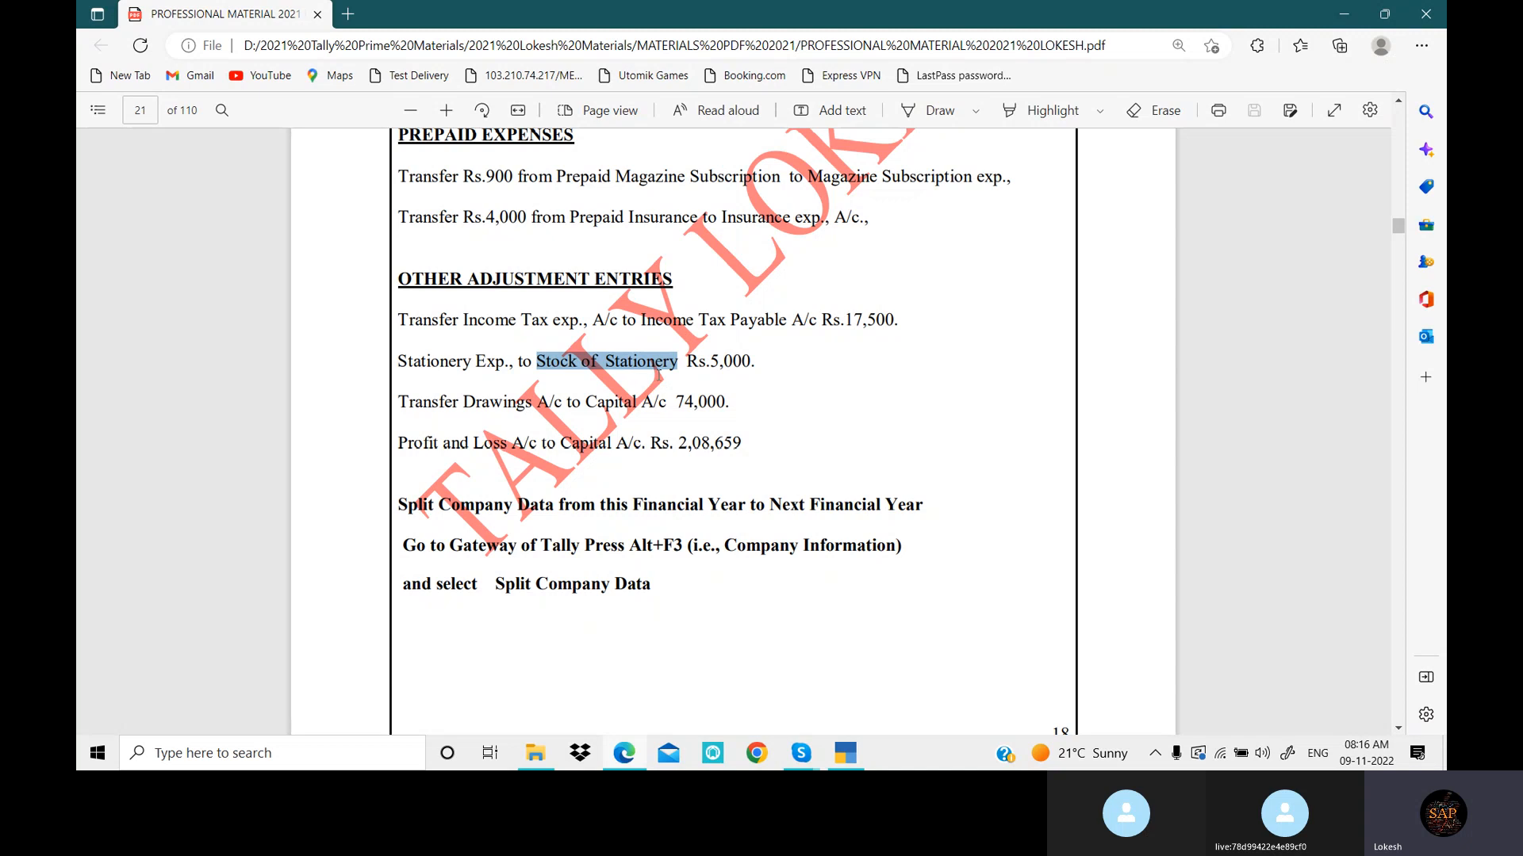
key("alt+Tab")
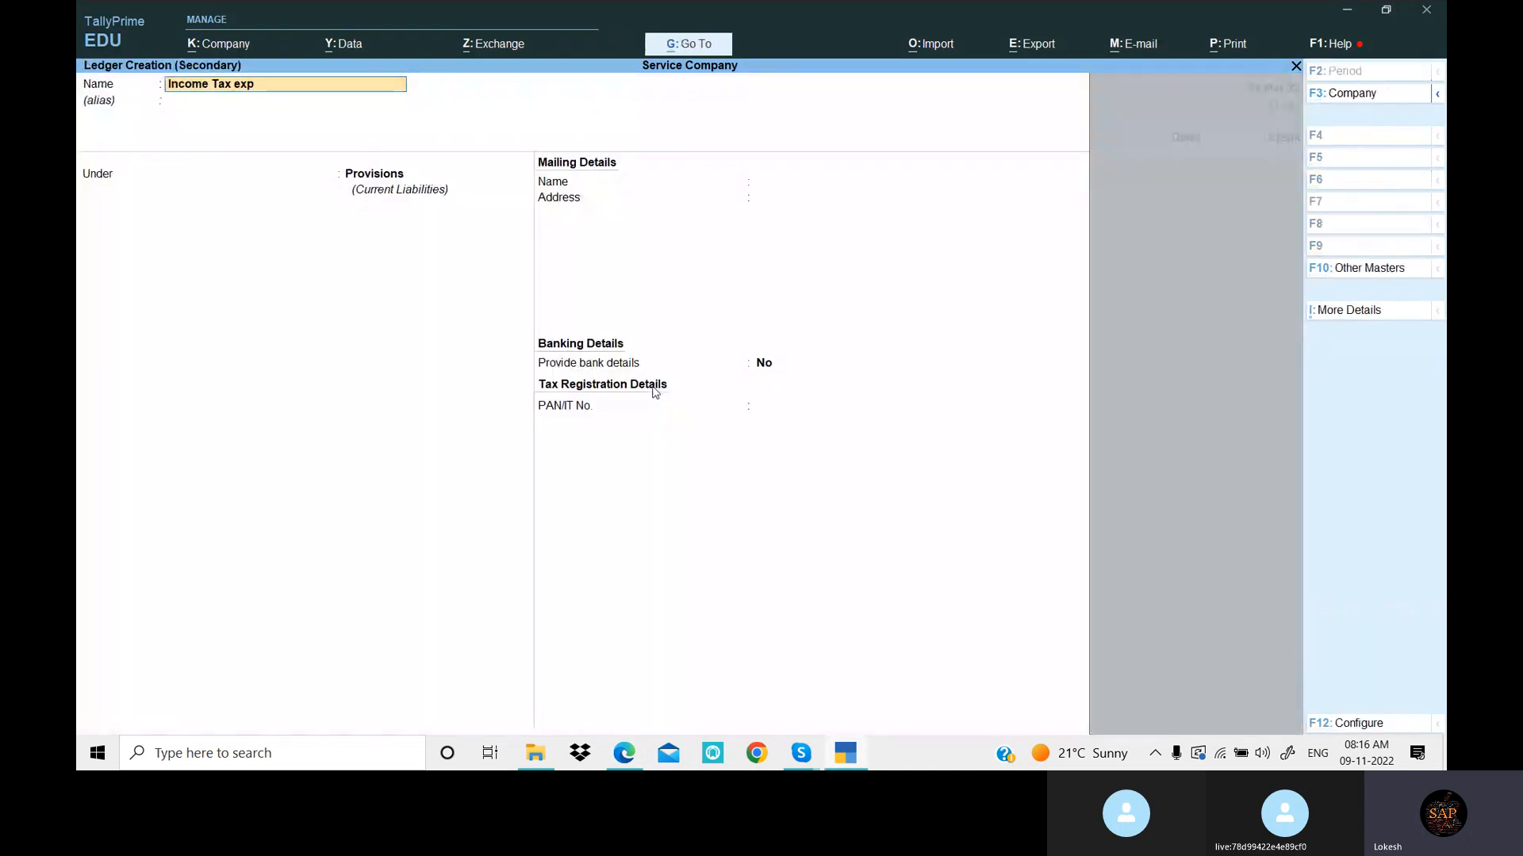
key("BackSpace")
key("BackSpace")
key("BackSpace")
key("BackSpace")
key("BackSpace")
key("BackSpace")
key("BackSpace")
key("BackSpace")
key("BackSpace")
key("BackSpace")
key("BackSpace")
key("BackSpace")
key("BackSpace")
key("BackSpace")
type("stock of stationery")
key("Return")
key("Return")
type("Cu")
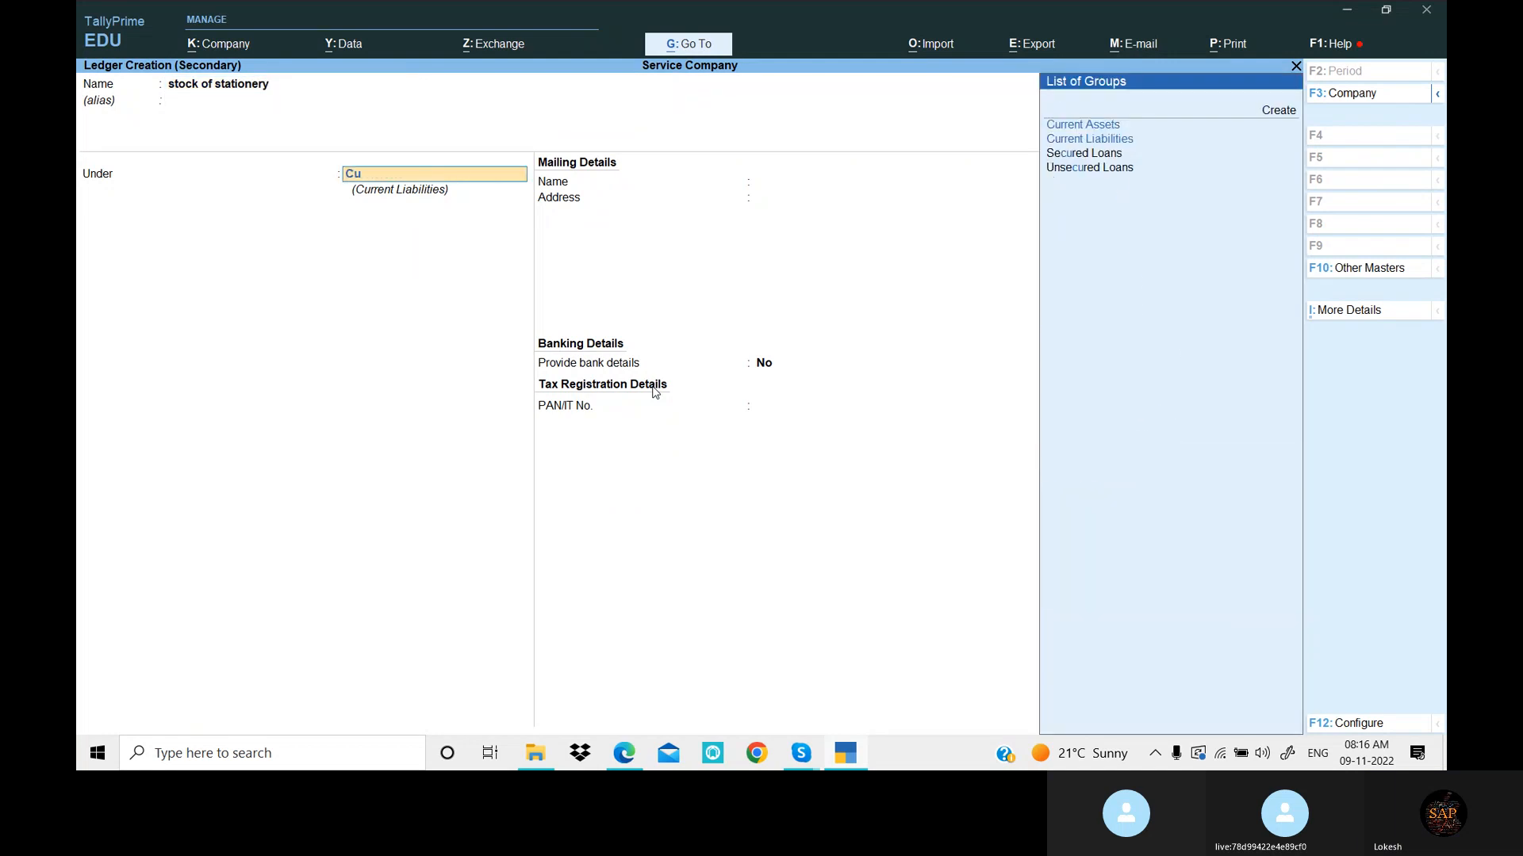
type("r")
key("Up")
key("Return")
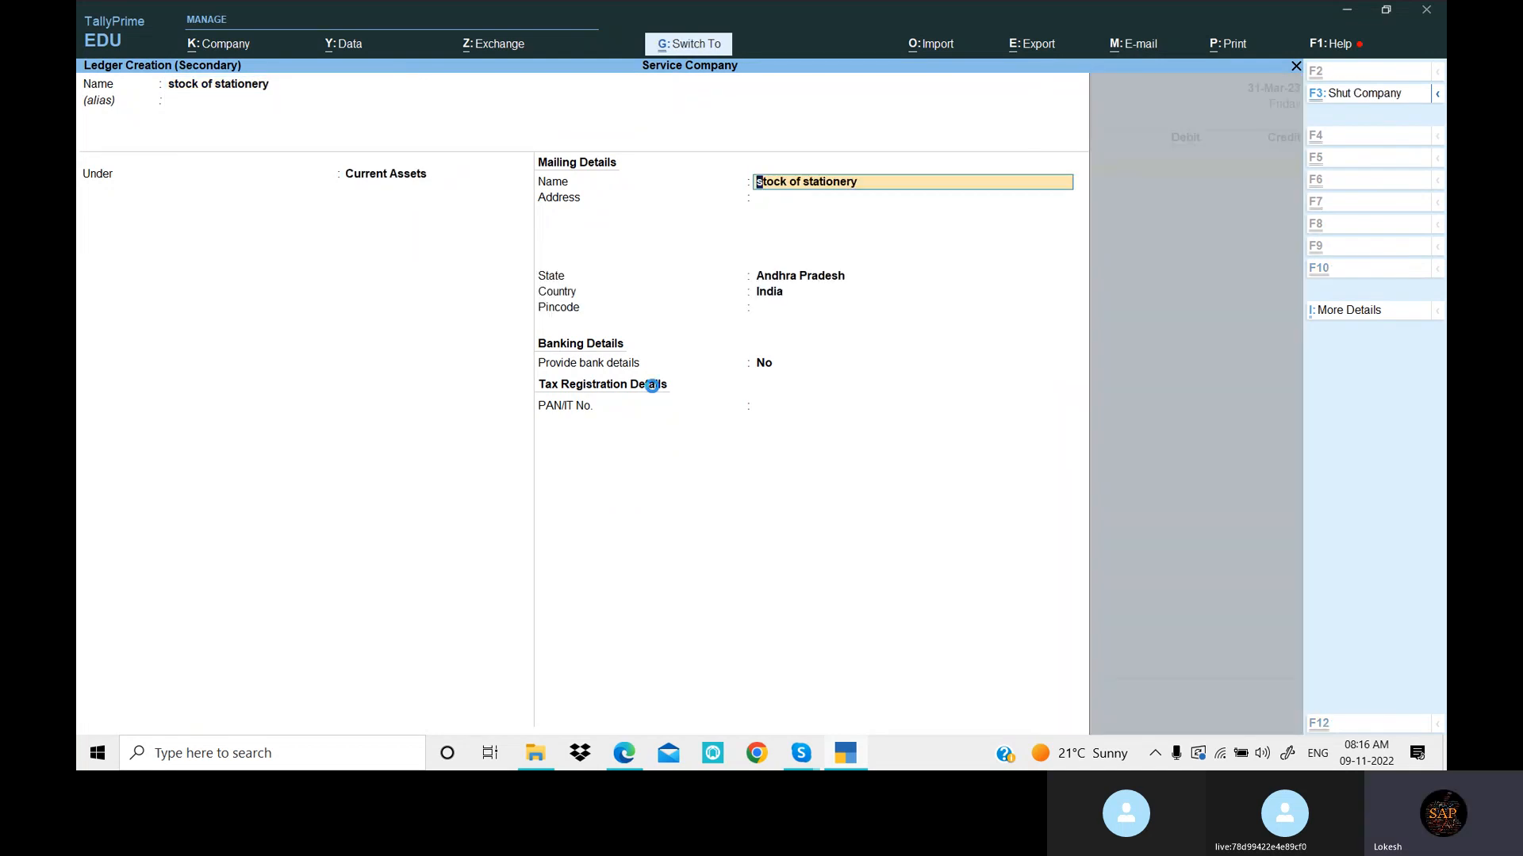
key("ctrl+a")
Check the amount in the PDF, debit stock of stationery and credit Stationery with 5,000, and save the journal voucher
key("alt+Tab")
key("alt+Tab")
type("5000")
key("Return")
type("stat")
key("Return")
key("Return")
key("Return")
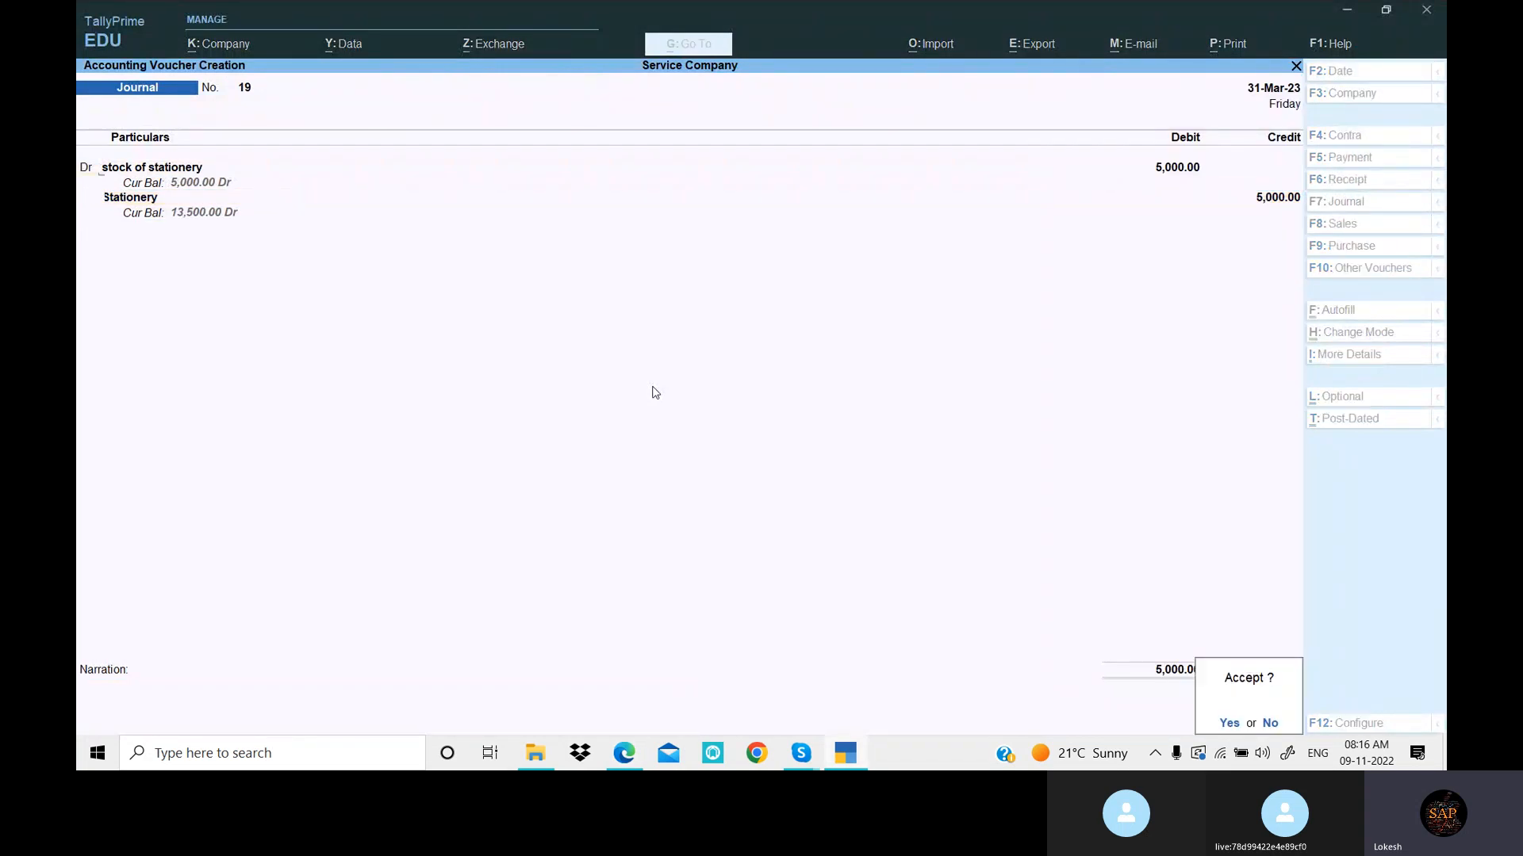
key("Return")
Check the drawings transfer in the PDF and debit Drawings with 74,000 in the next journal voucher
key("alt+Tab")
key("alt+Tab")
type("draw")
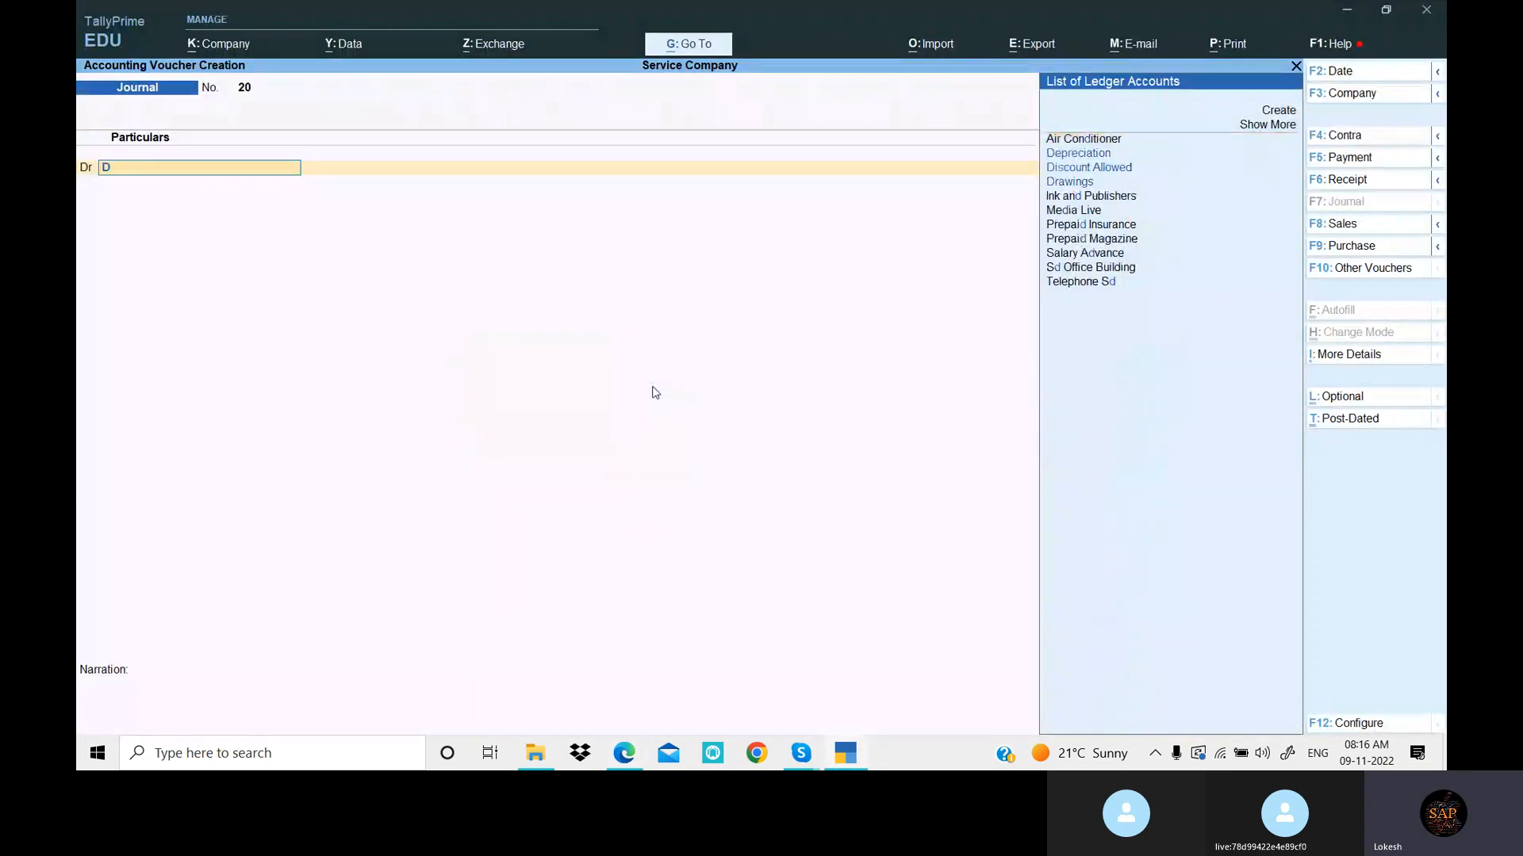
key("Return")
key("alt+Tab")
key("alt+Tab")
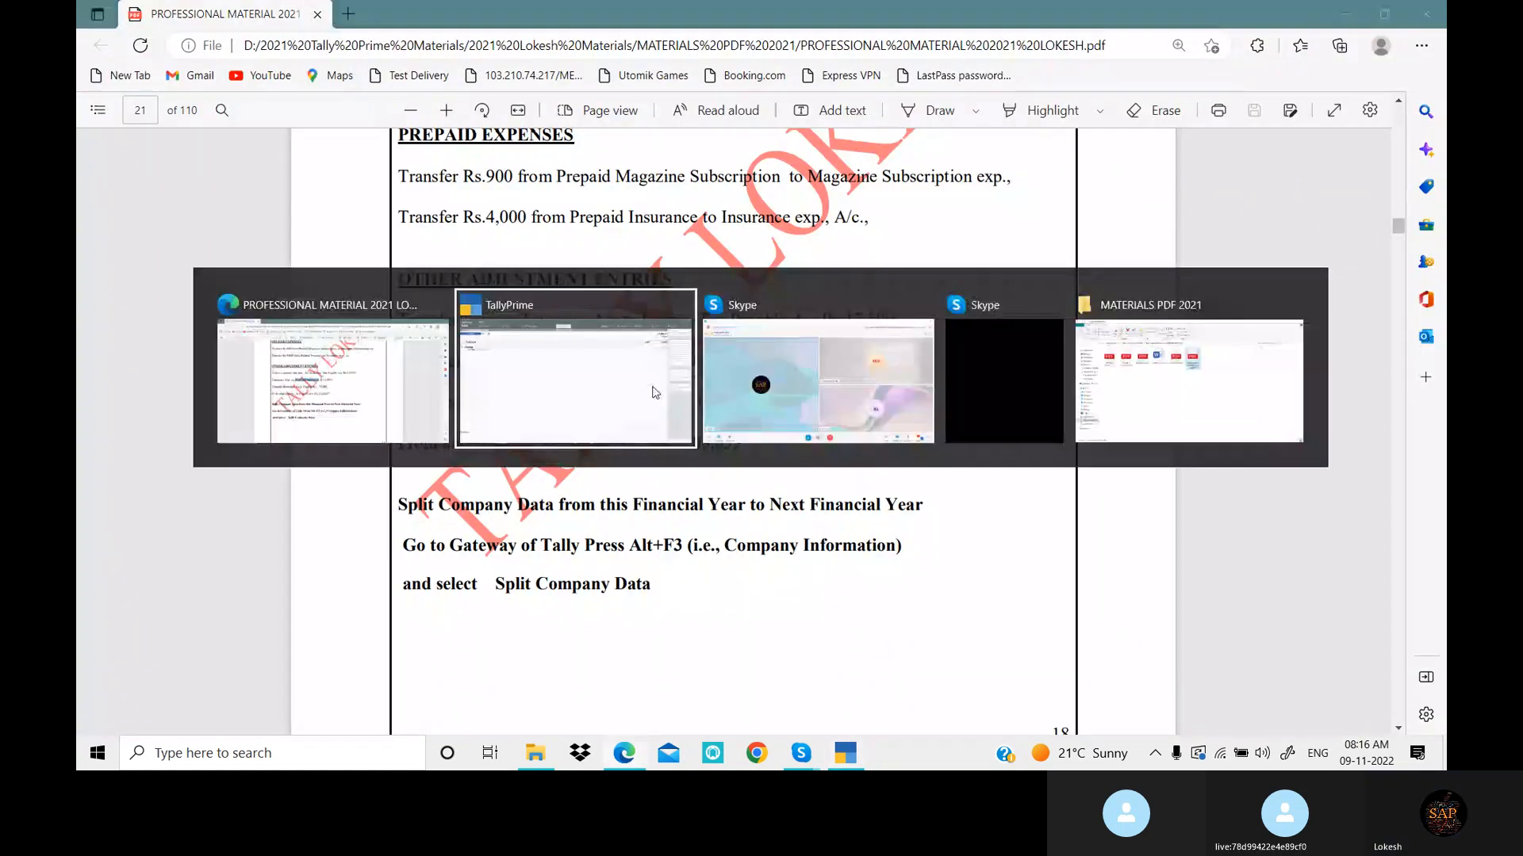
type("74000")
key("Return")
key("Return")
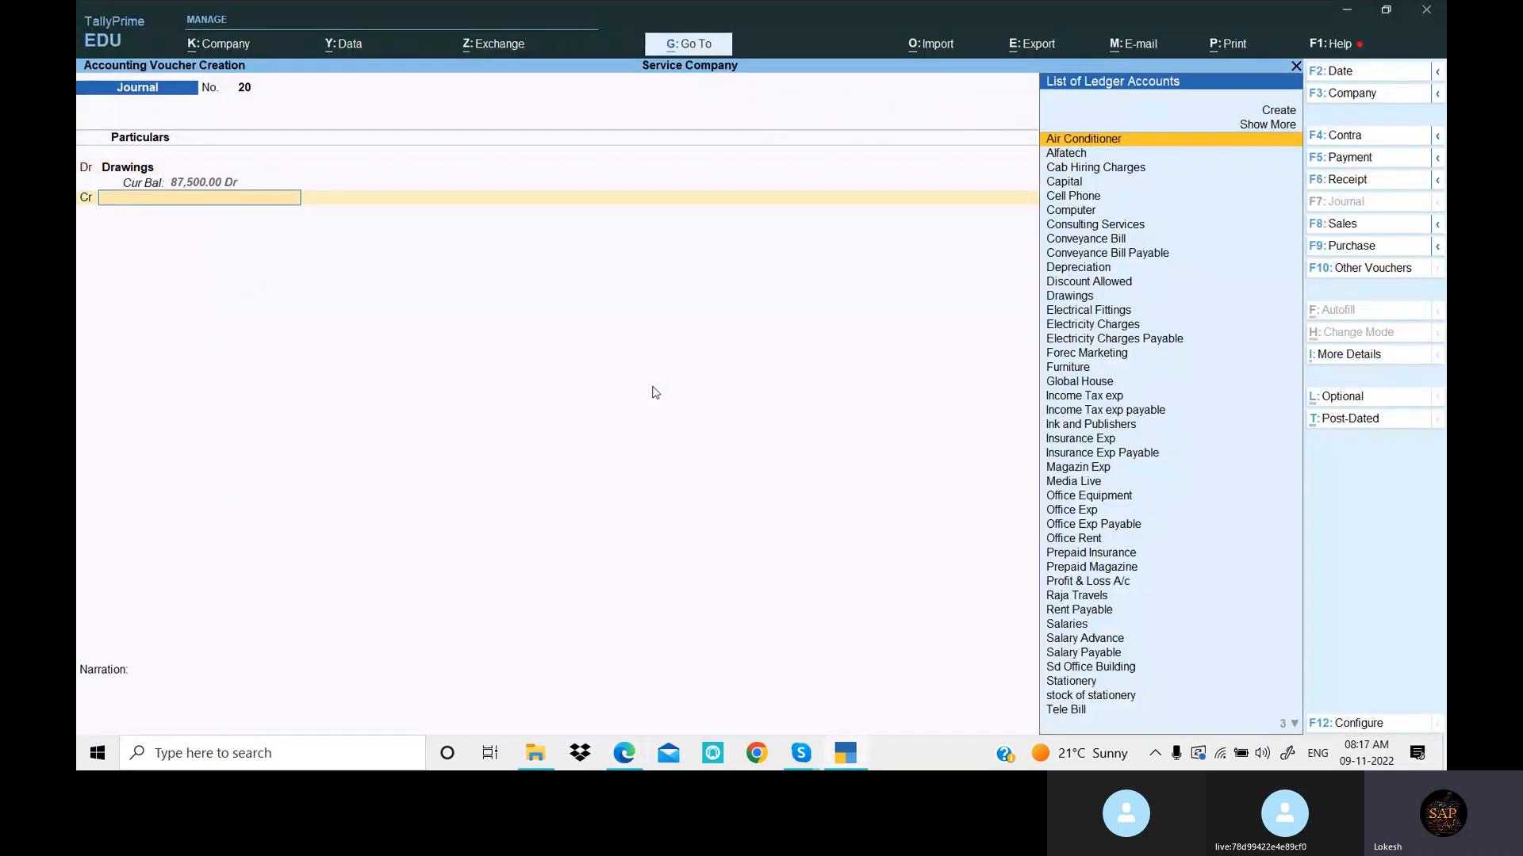
Credit Capital with 74,000 and save the drawings journal voucher without a narration
key("Down")
key("Down")
key("Down")
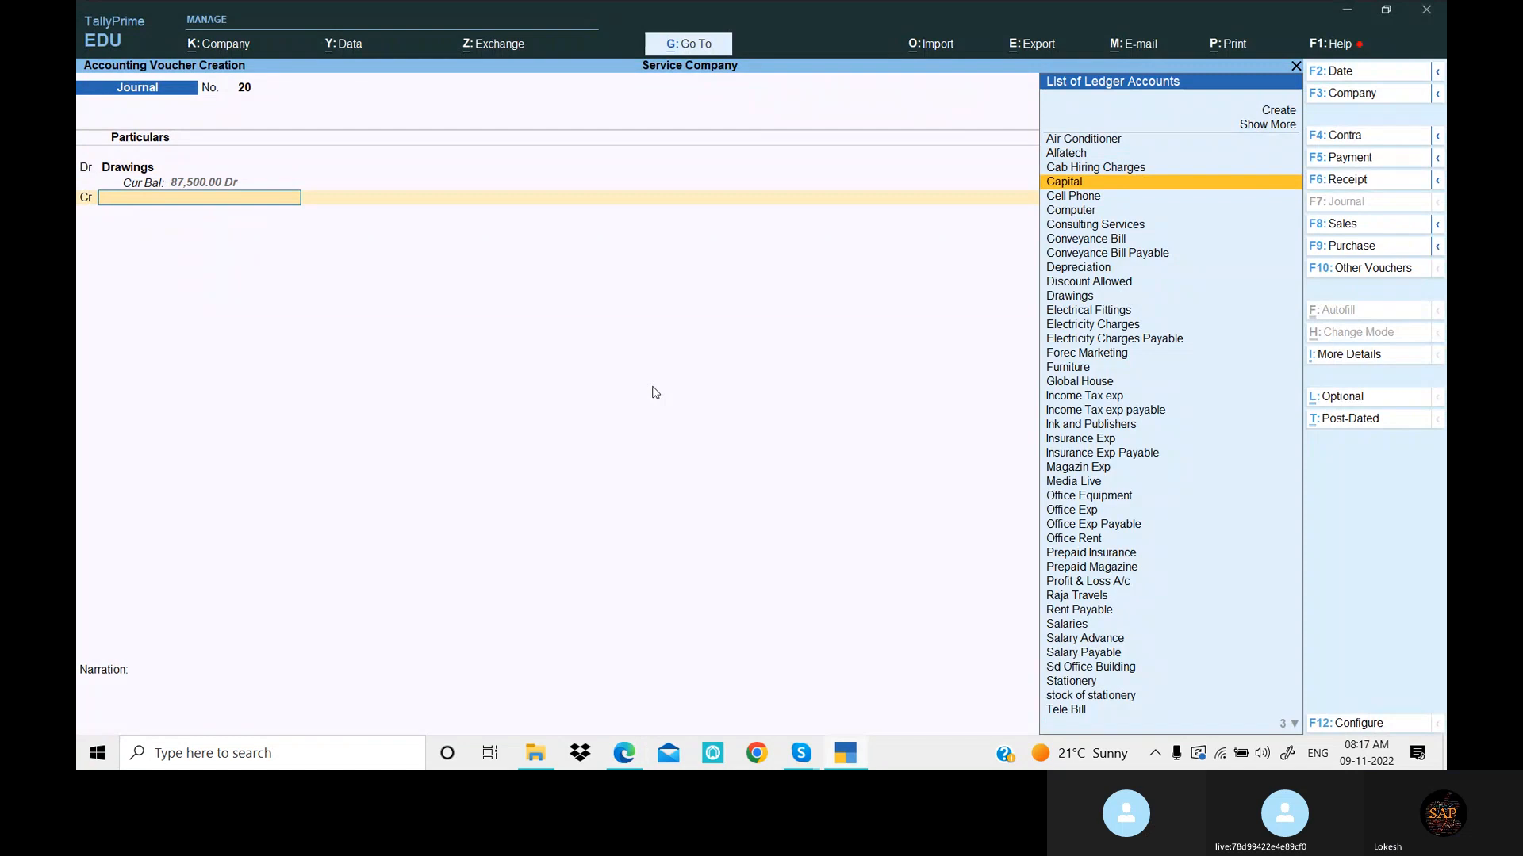
type("Ca")
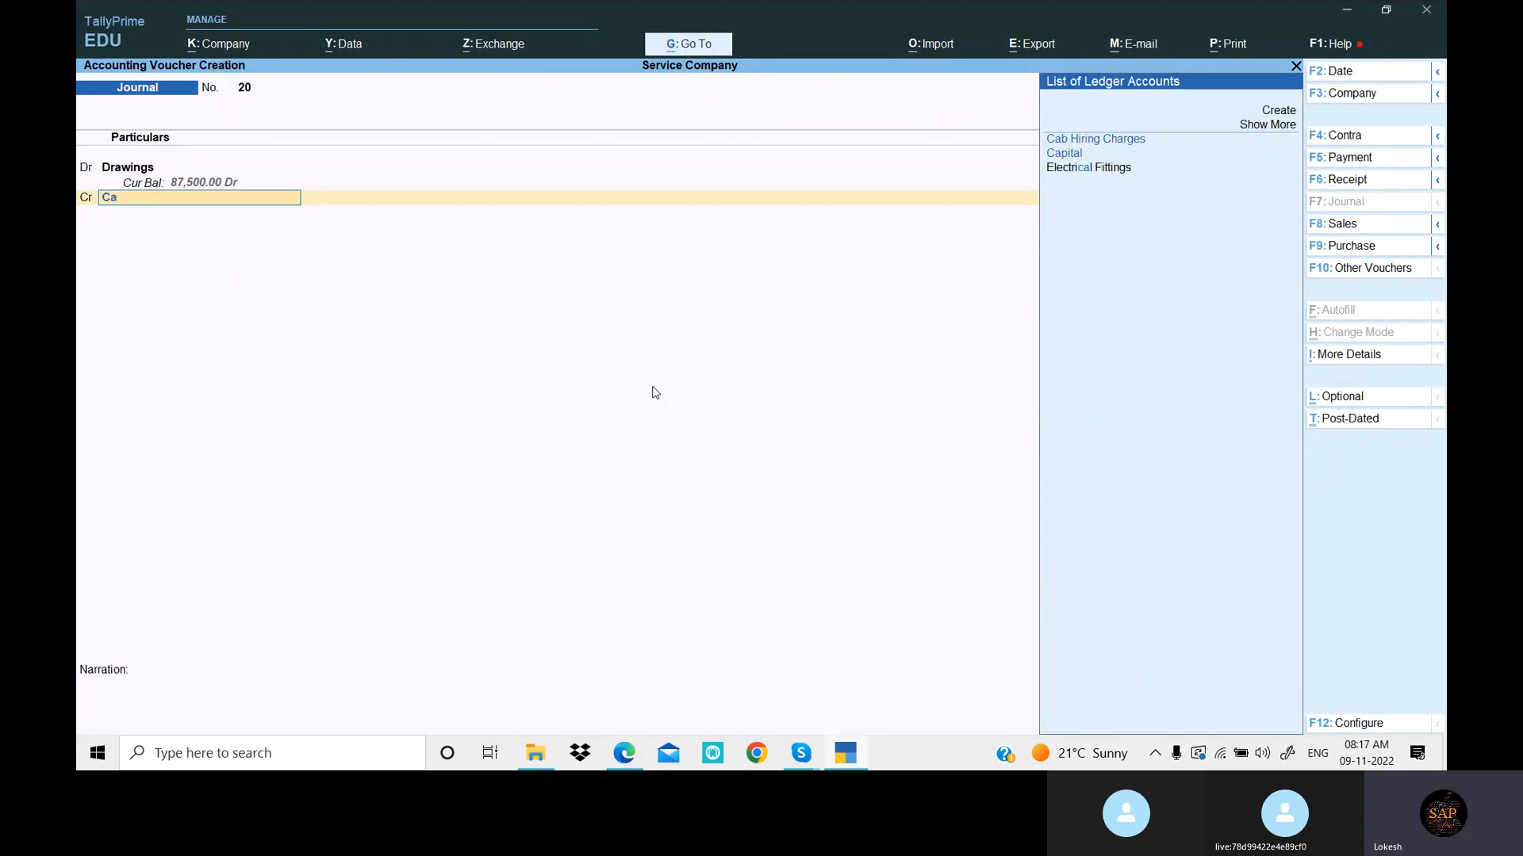
key("BackSpace")
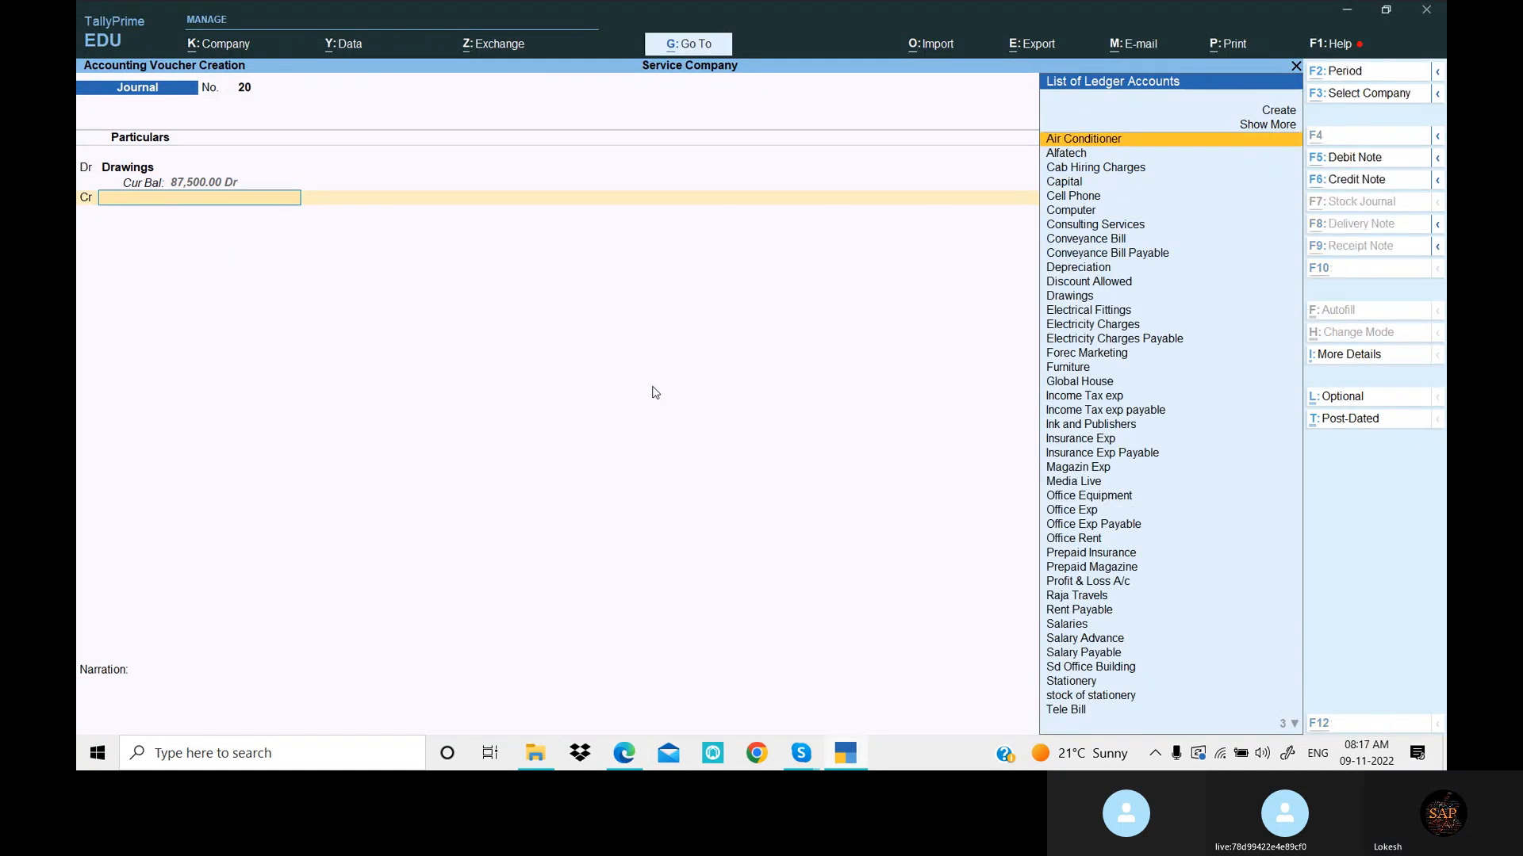
key("alt+Tab")
key("alt+Tab")
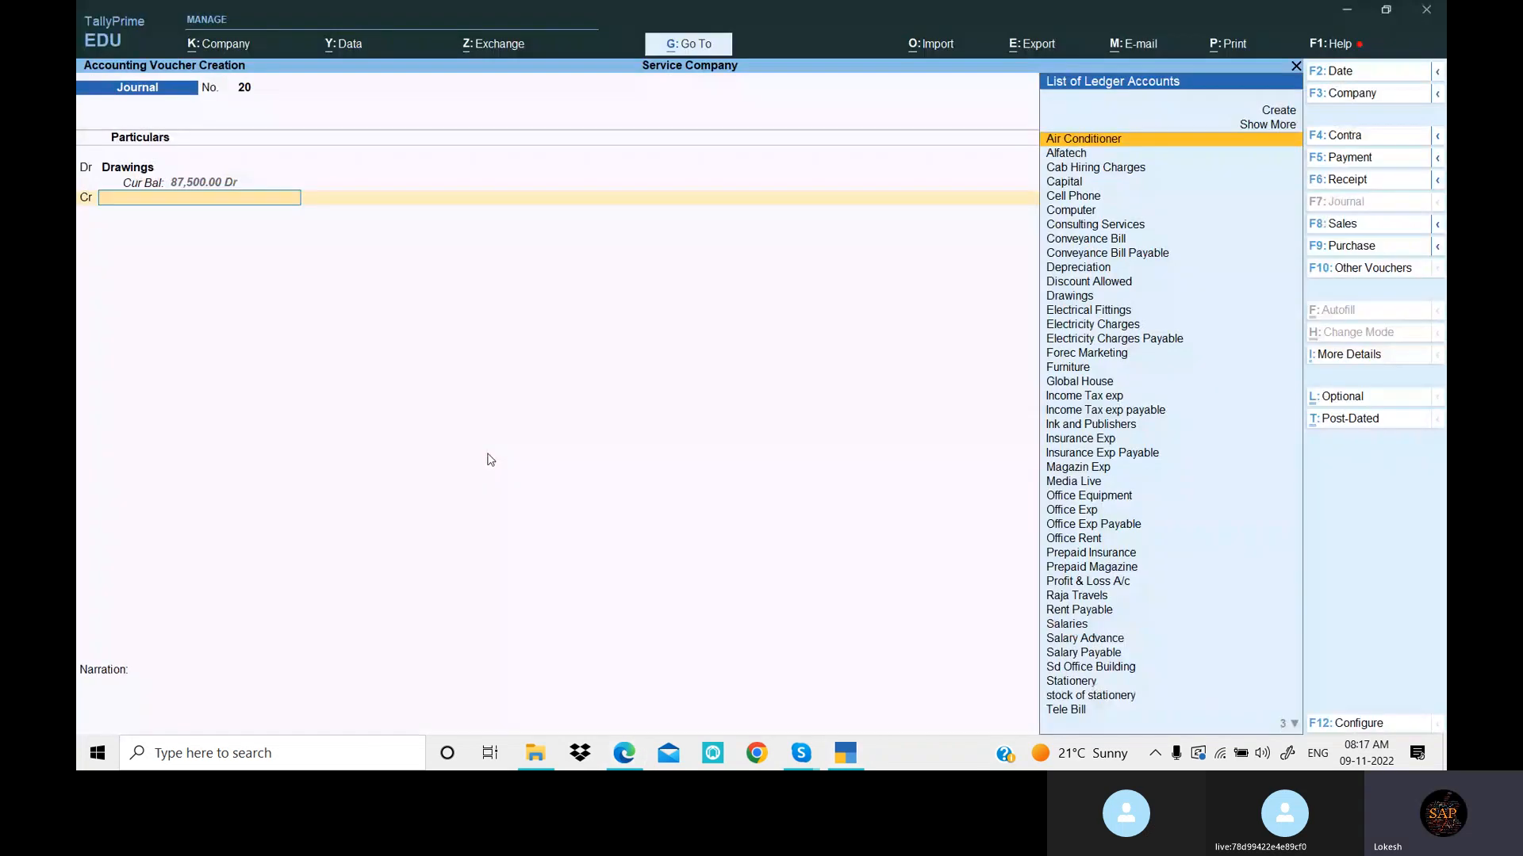
type("Ca")
key("Down")
key("Return")
key("Return")
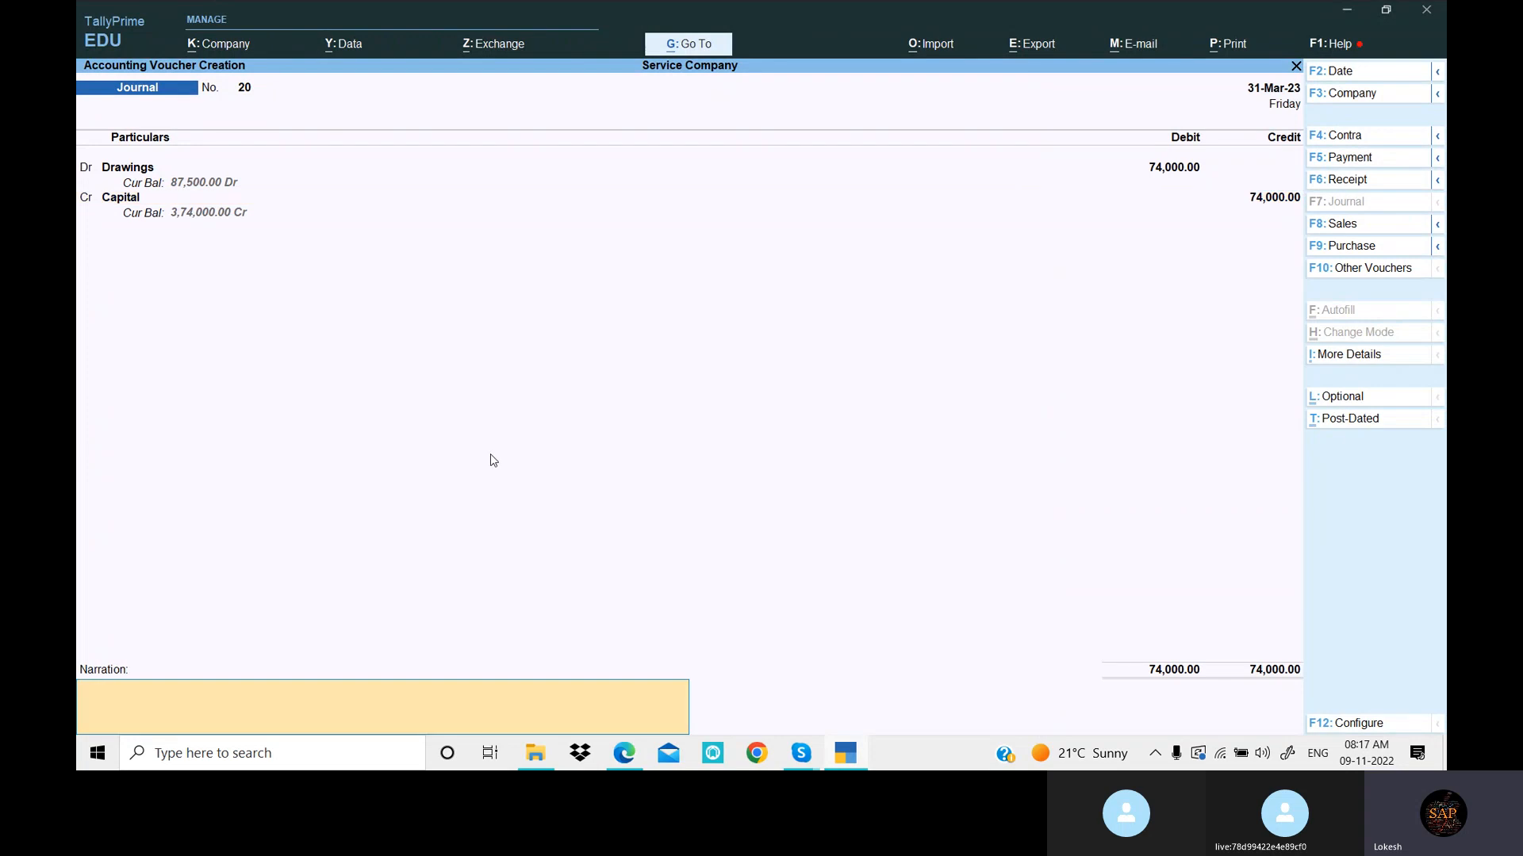
key("Return")
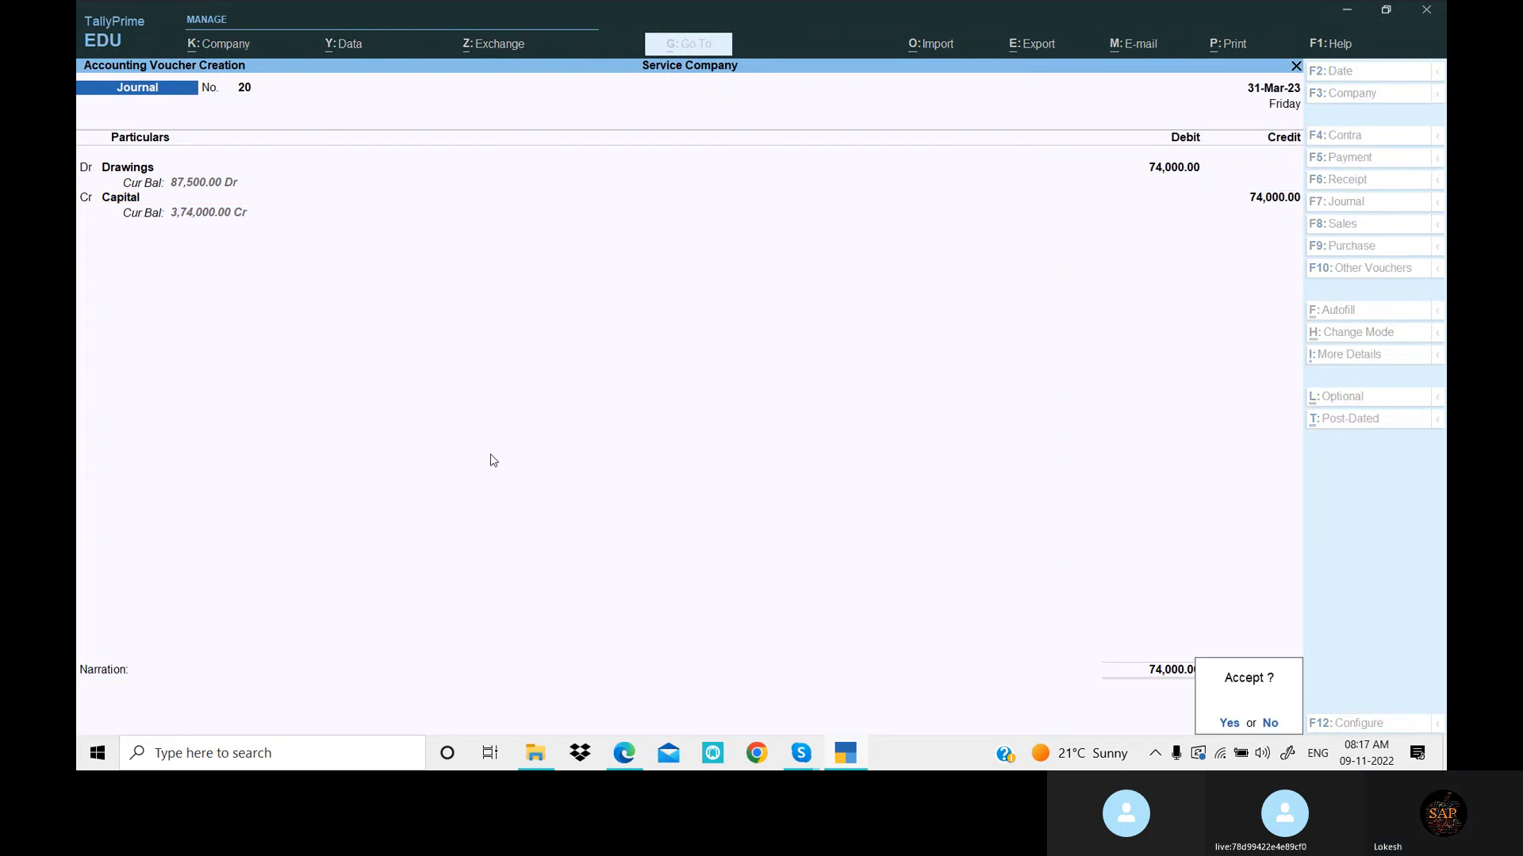
key("Return")
Check the profit transfer entry in the PDF and debit Profit & Loss A/c with its full current balance of 1,15,179
type("Pr")
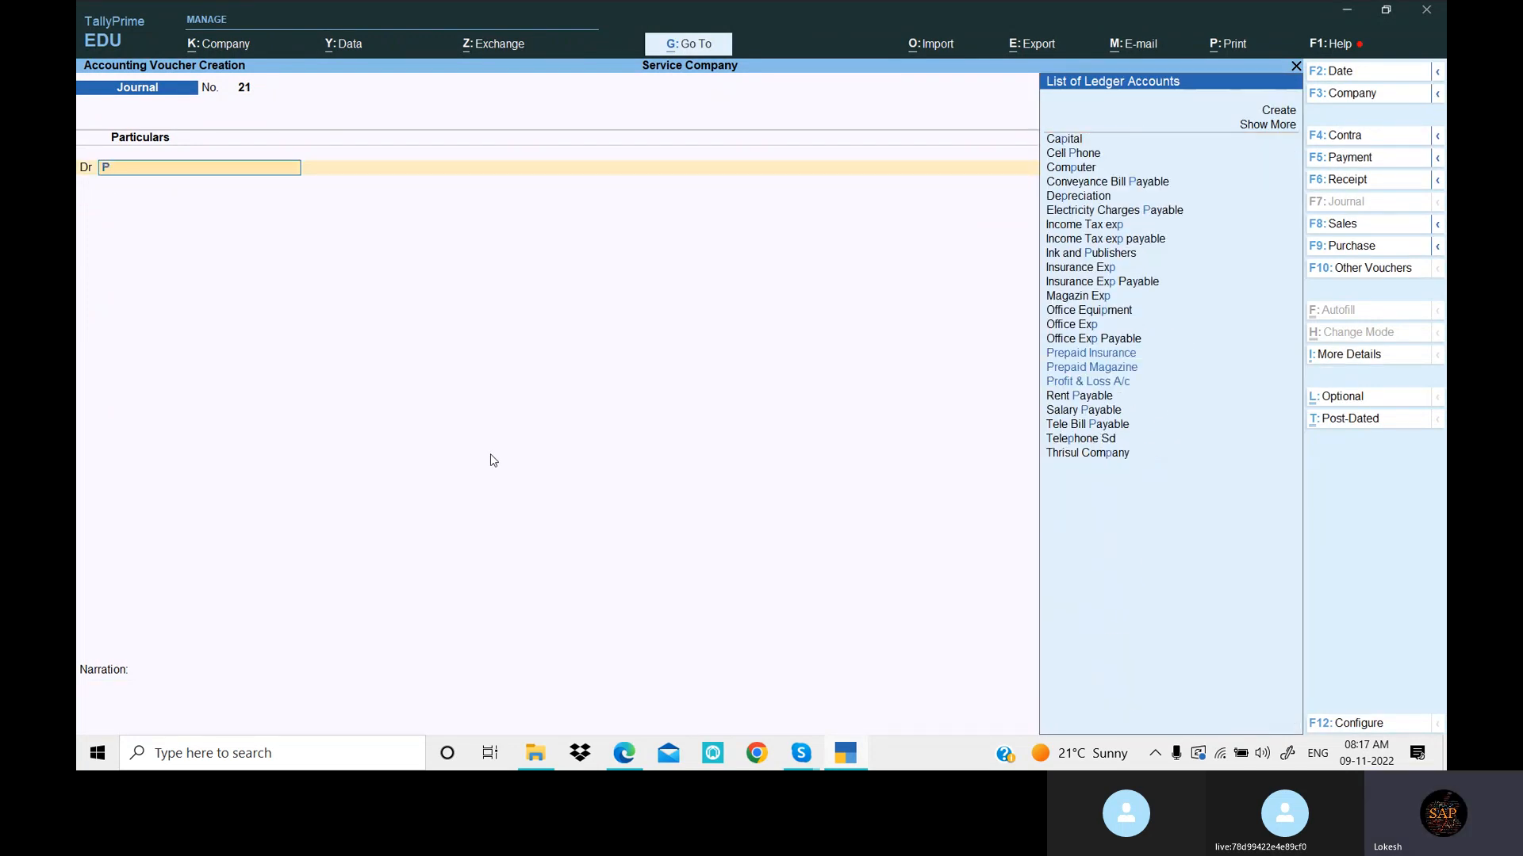
key("Down")
key("Down")
key("Down")
key("Return")
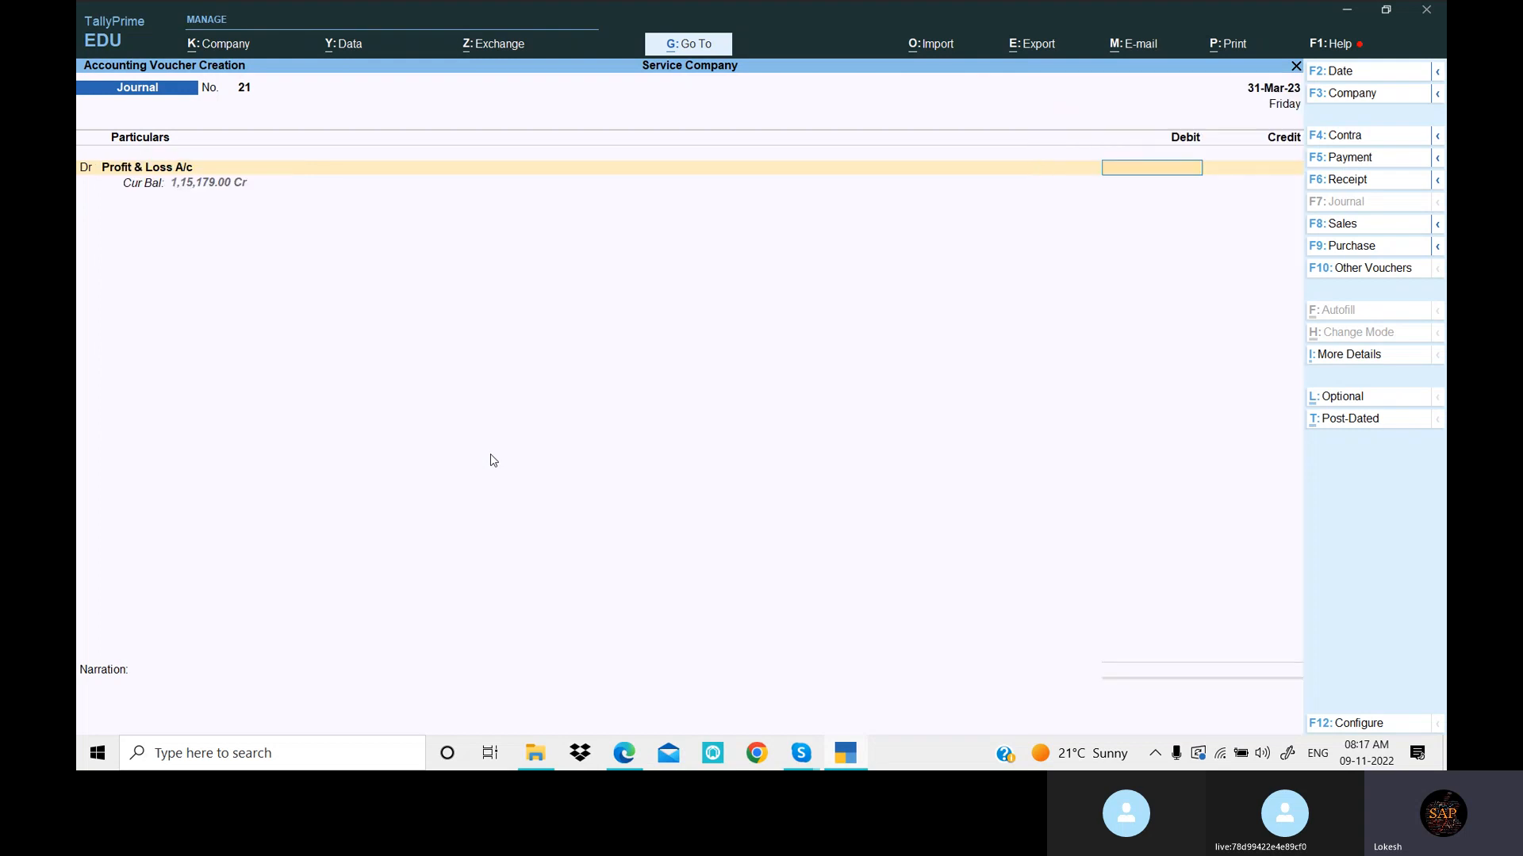
left_click(847, 753)
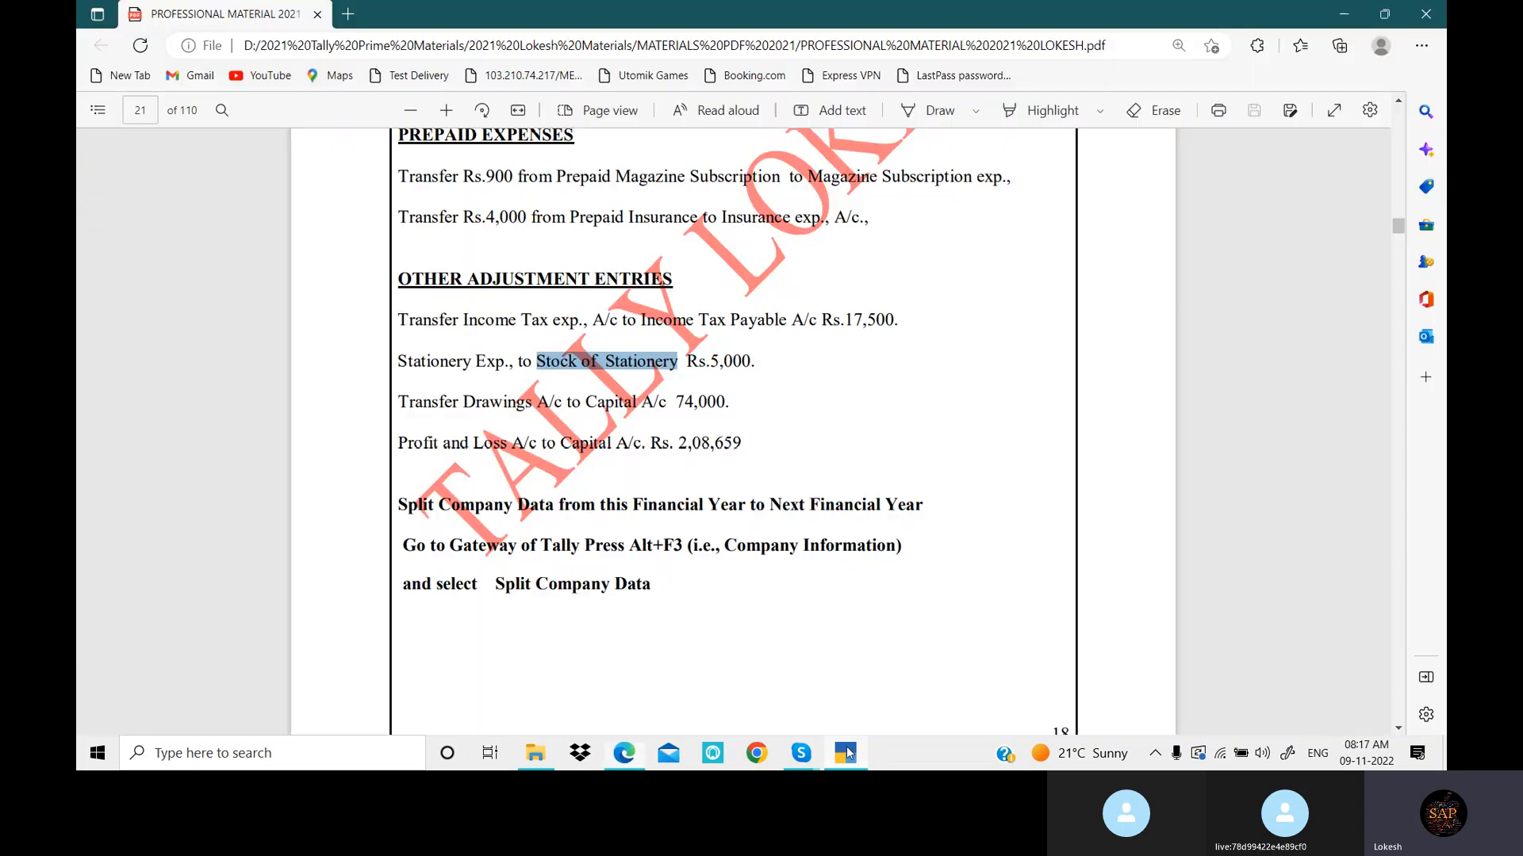
left_click_drag(679, 444, 739, 442)
left_click(845, 754)
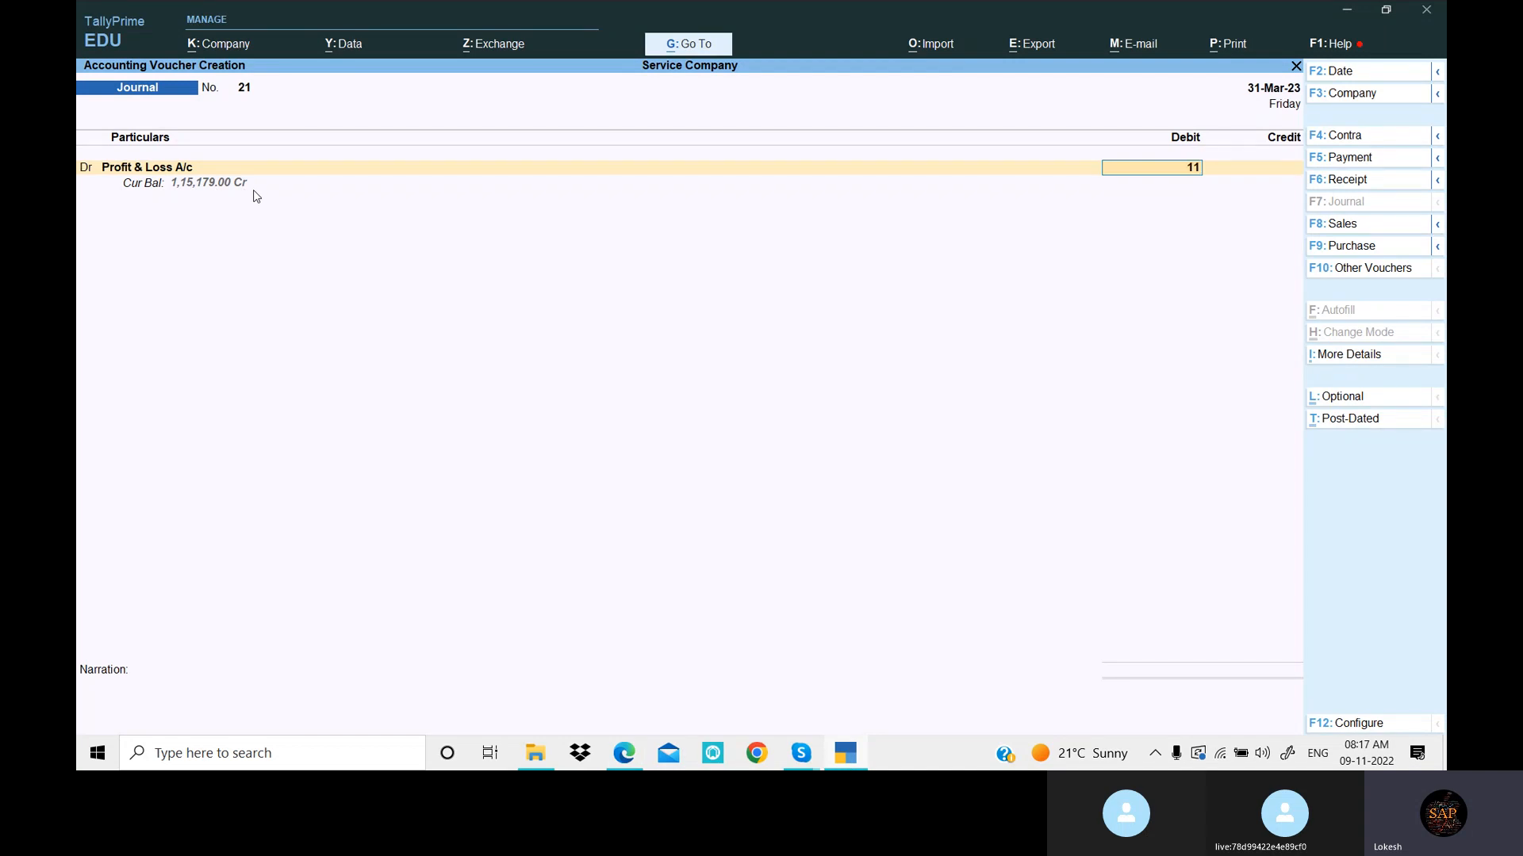
type("179")
key("Return")
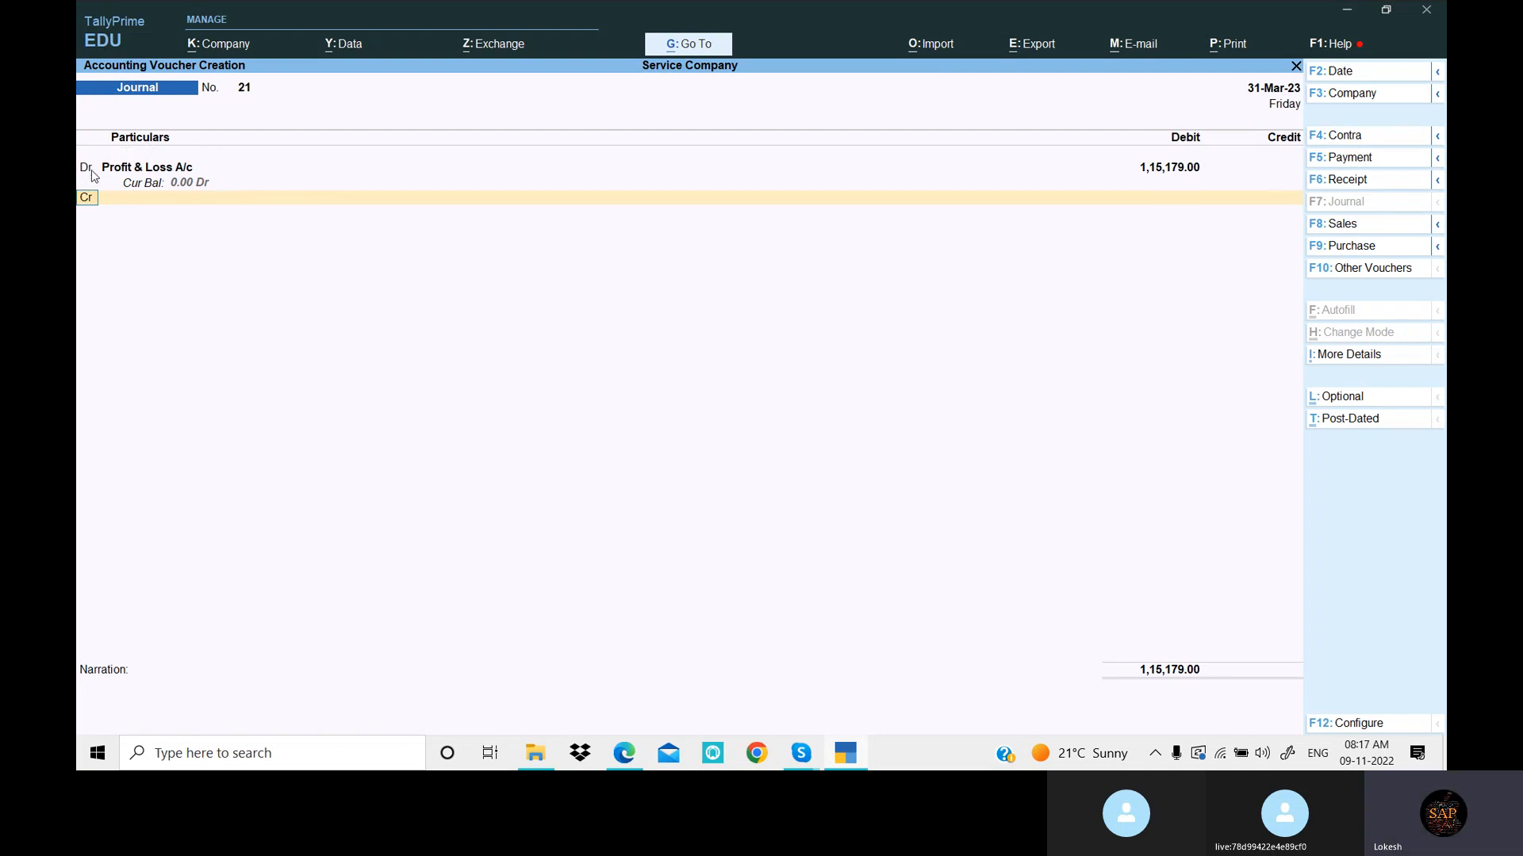
key("Return")
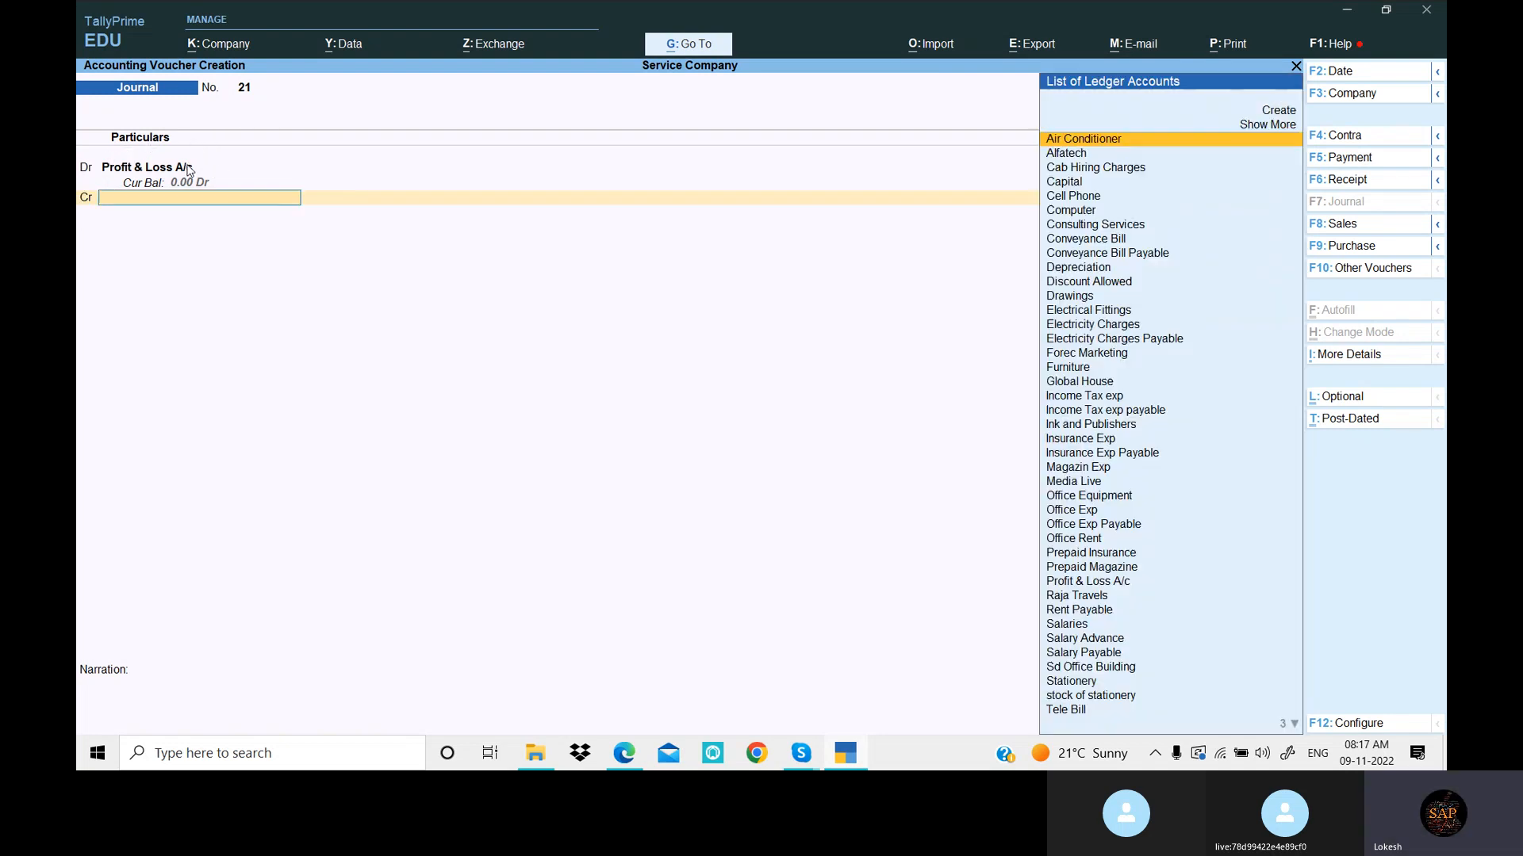
Credit Capital with 1,15,179 and save the profit transfer journal voucher without a narration
type("Ca")
key("Down")
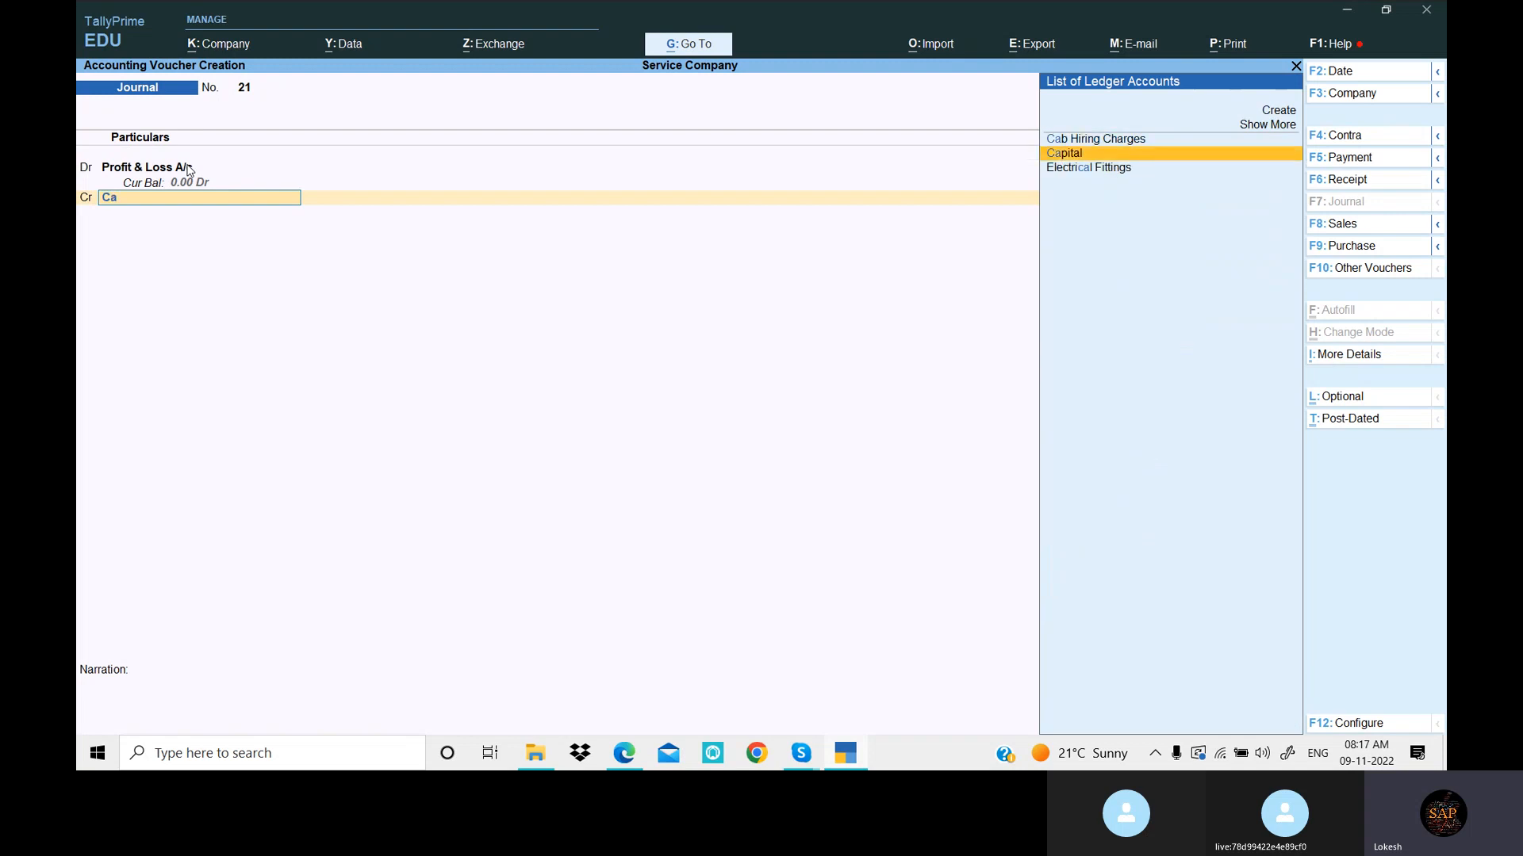
key("Return")
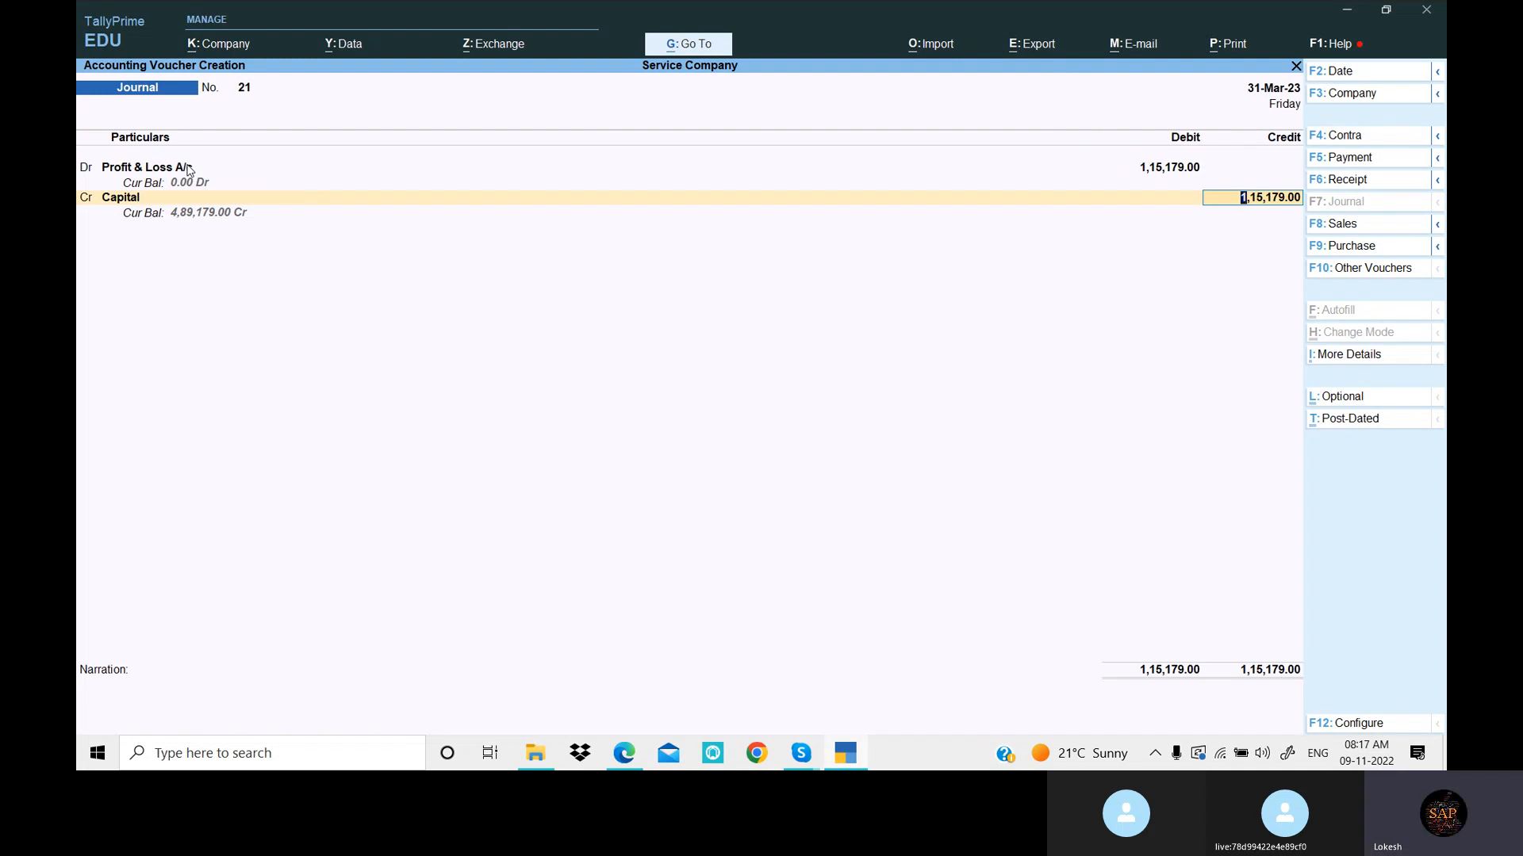
key("Return")
key("Return")
key("Return")
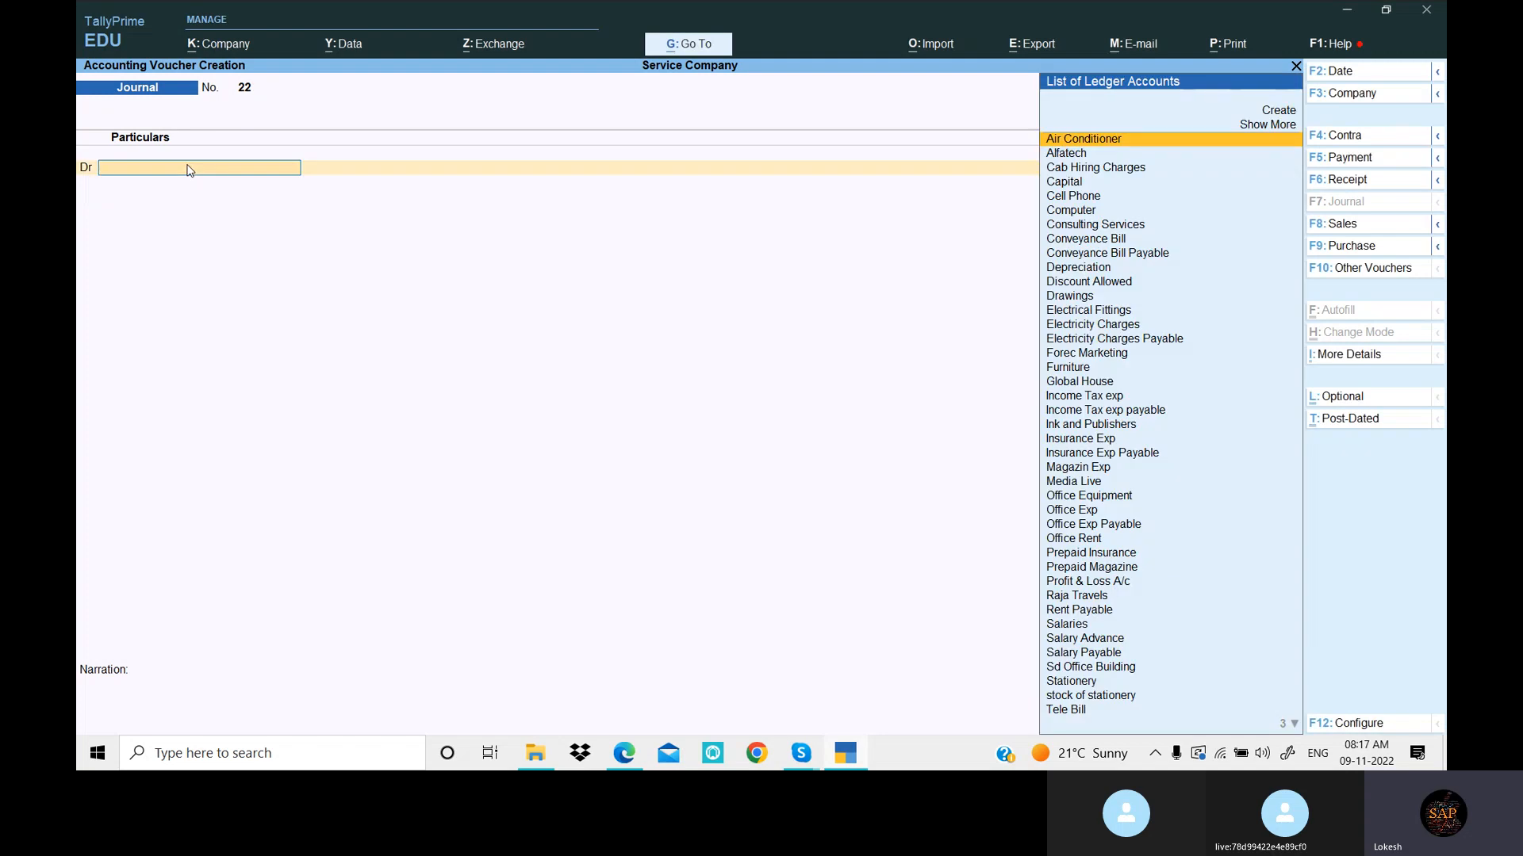
Examine the Split Company Data instructions in the PDF and go back to the January transactions
left_click(852, 751)
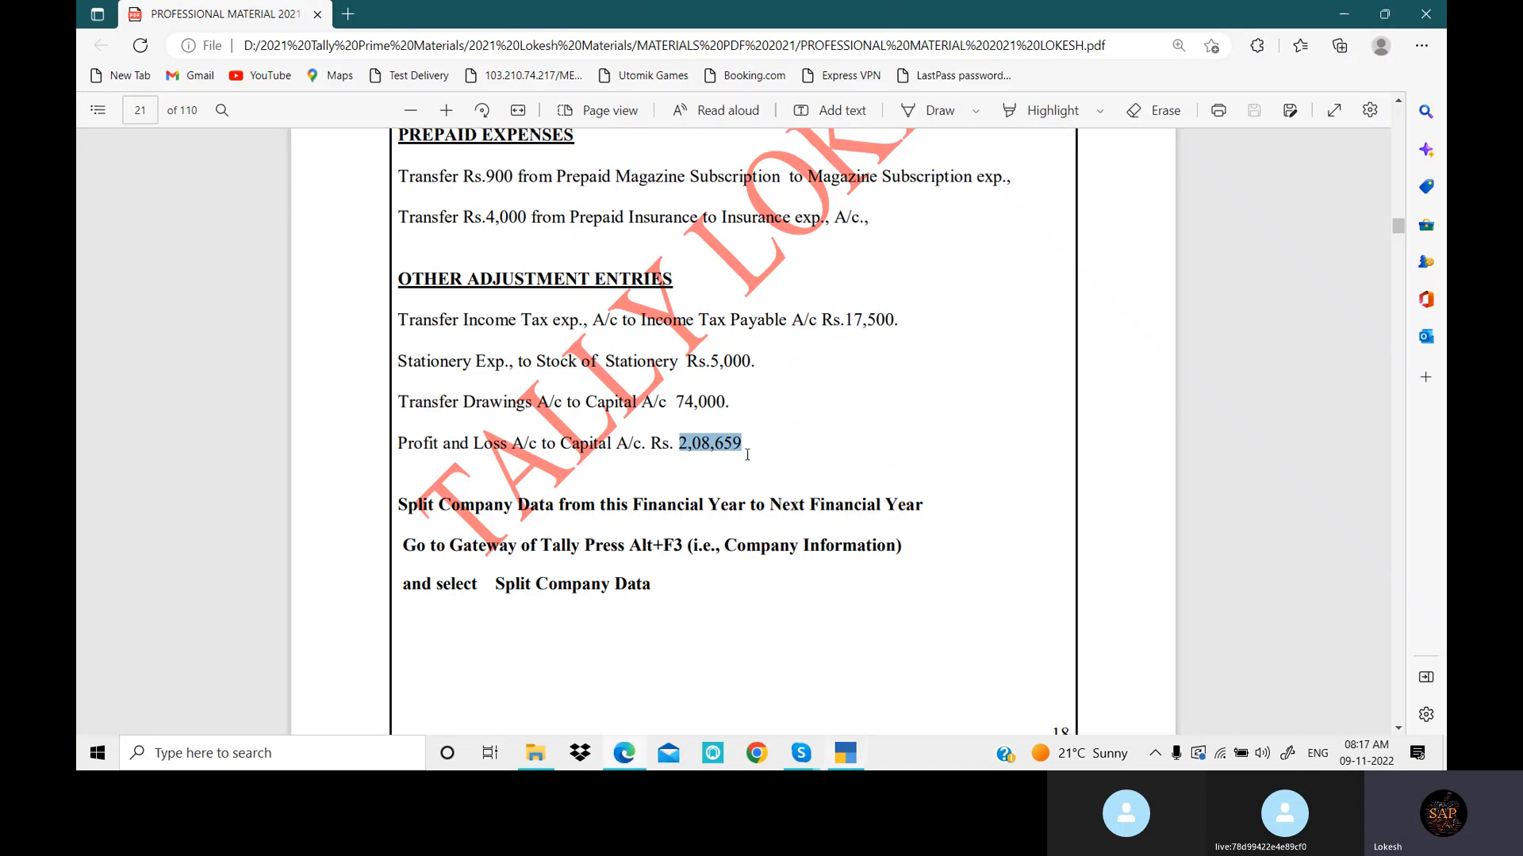
left_click_drag(403, 504, 683, 615)
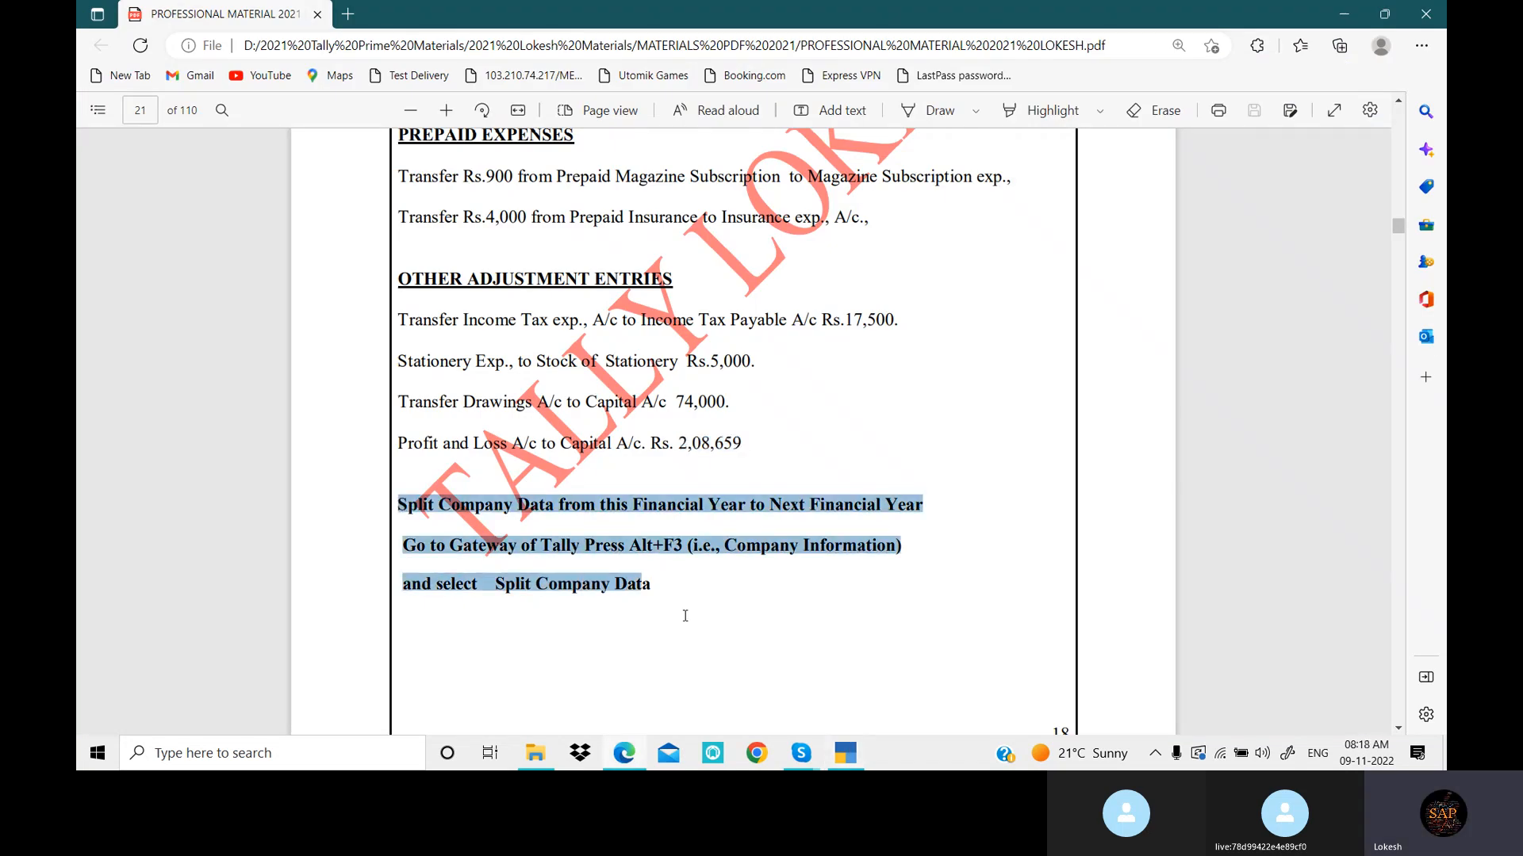
scroll(600, 308, "up", 1)
scroll(601, 307, "up", 20)
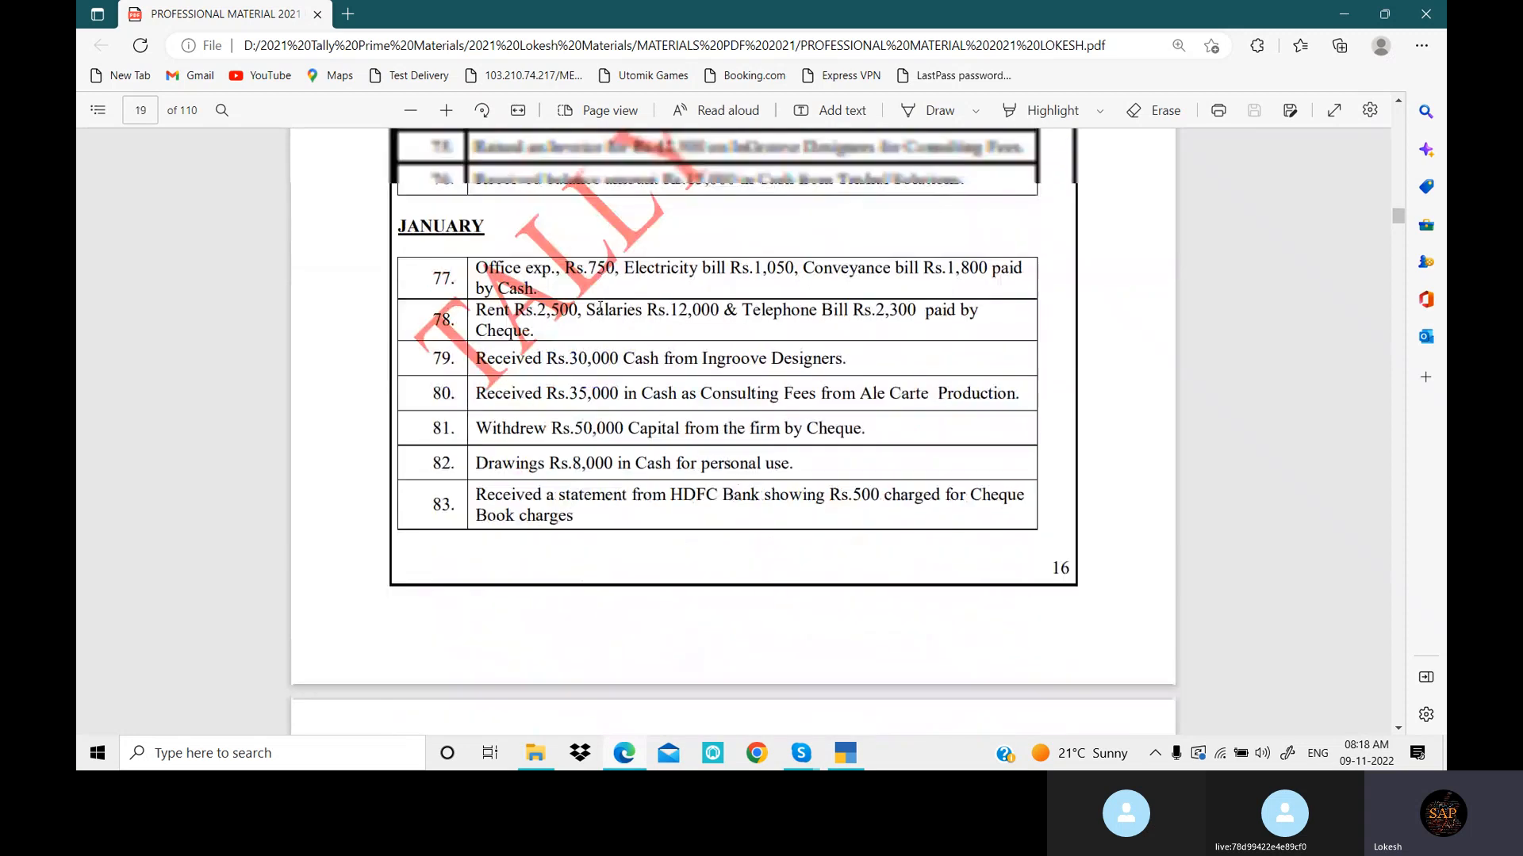
Go back to note 25 in the PDF and examine the debit and credit ledgers for transferring profit to Capital
scroll(600, 307, "up", 20)
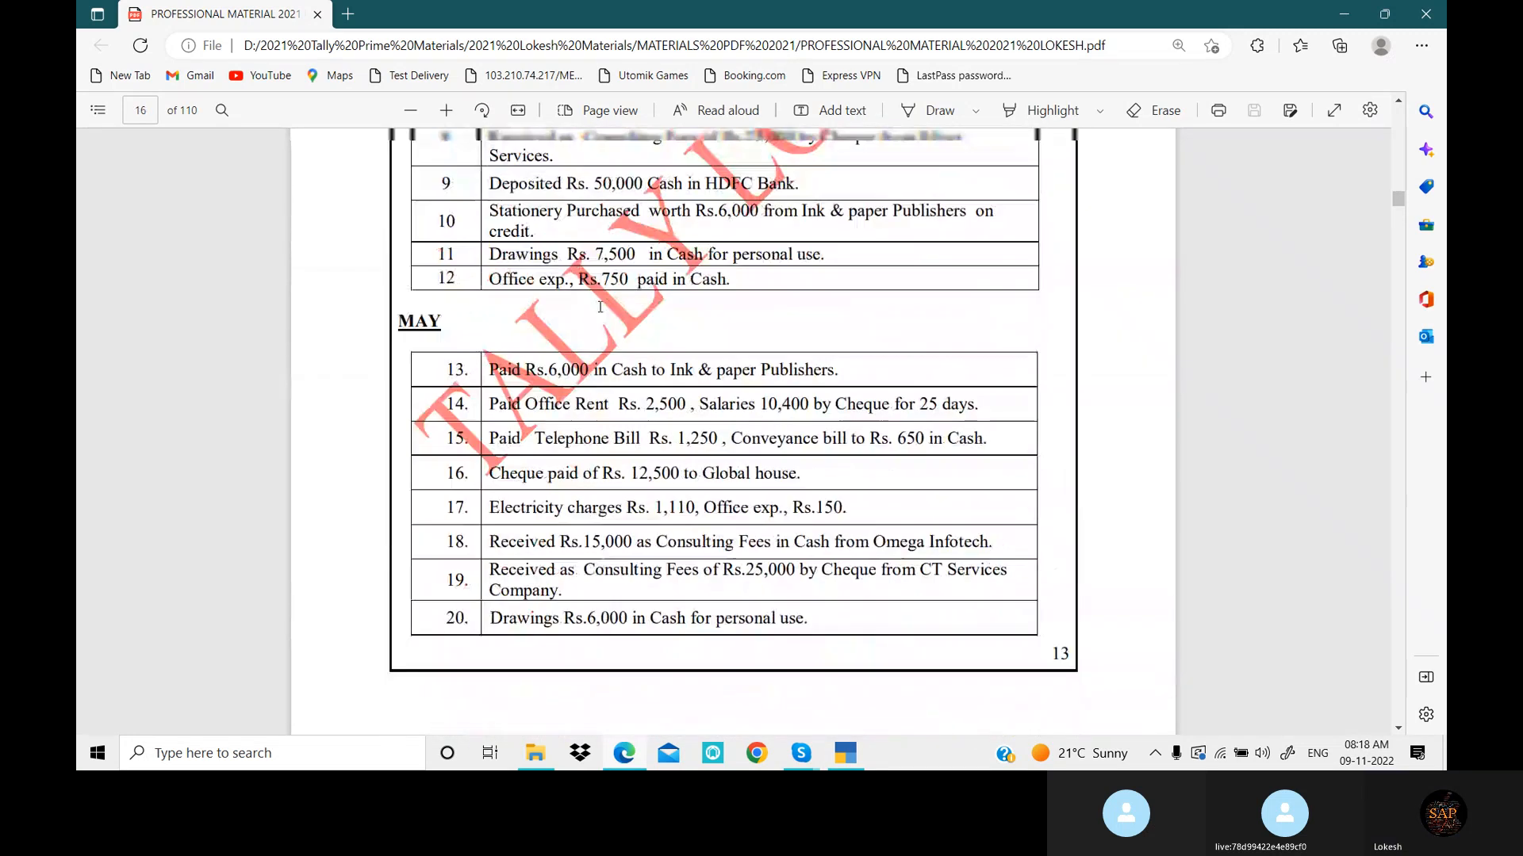
scroll(600, 308, "up", 20)
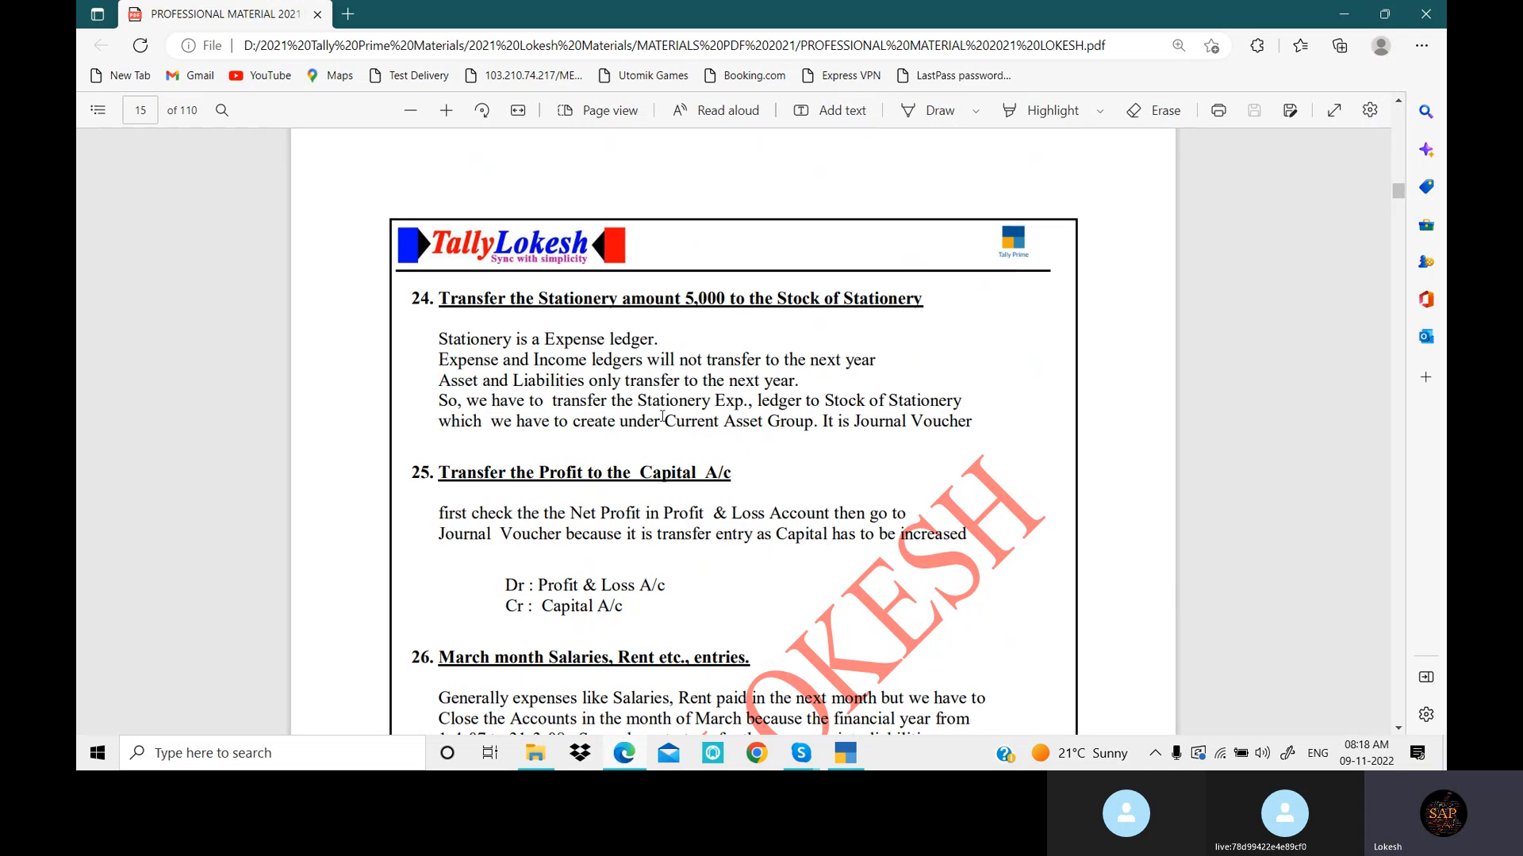
scroll(531, 460, "down", 1)
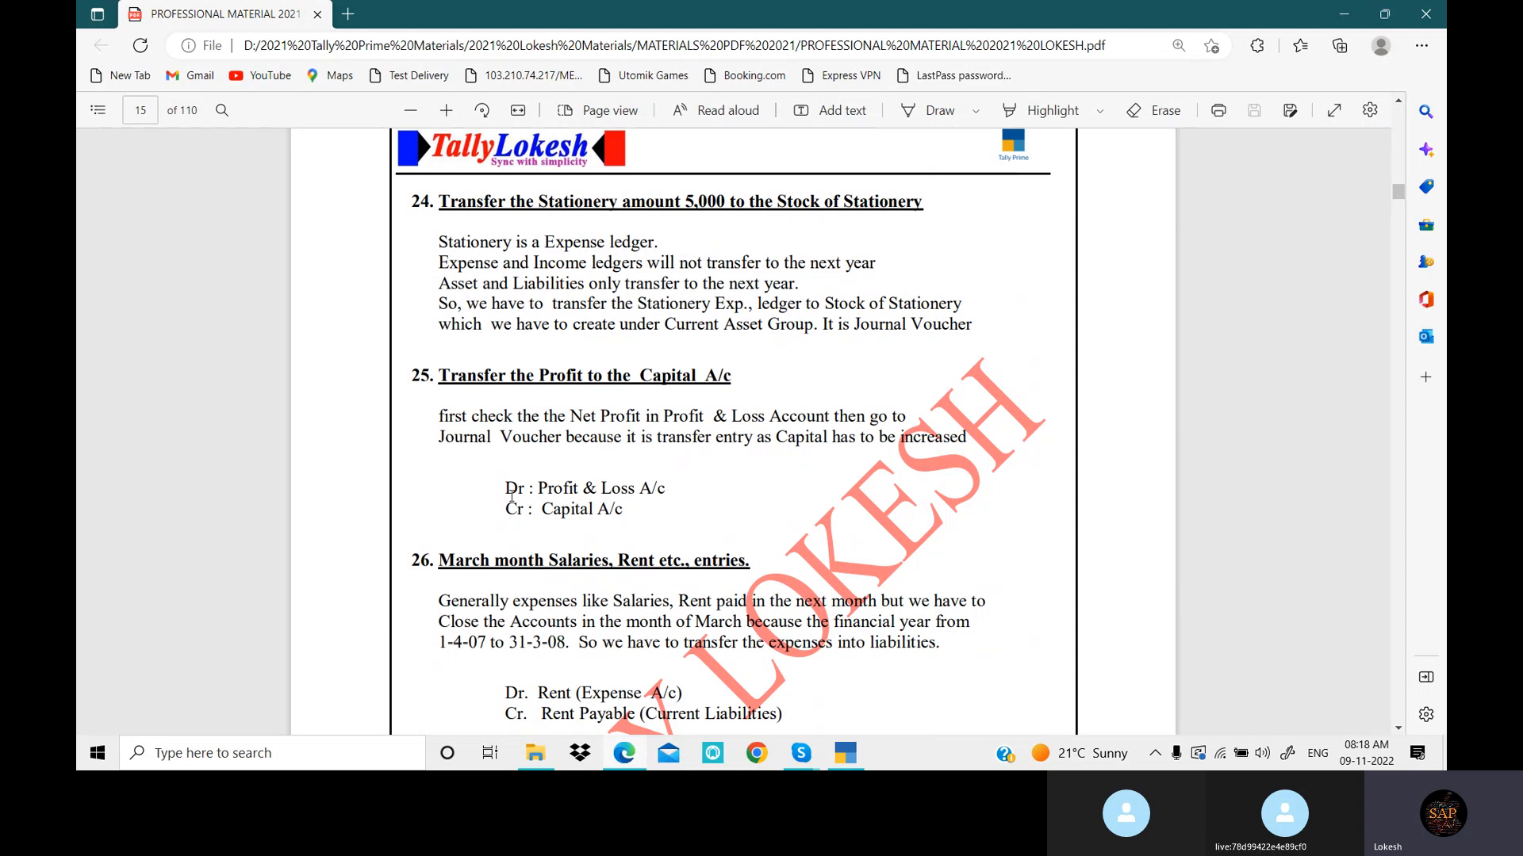
left_click_drag(505, 487, 627, 520)
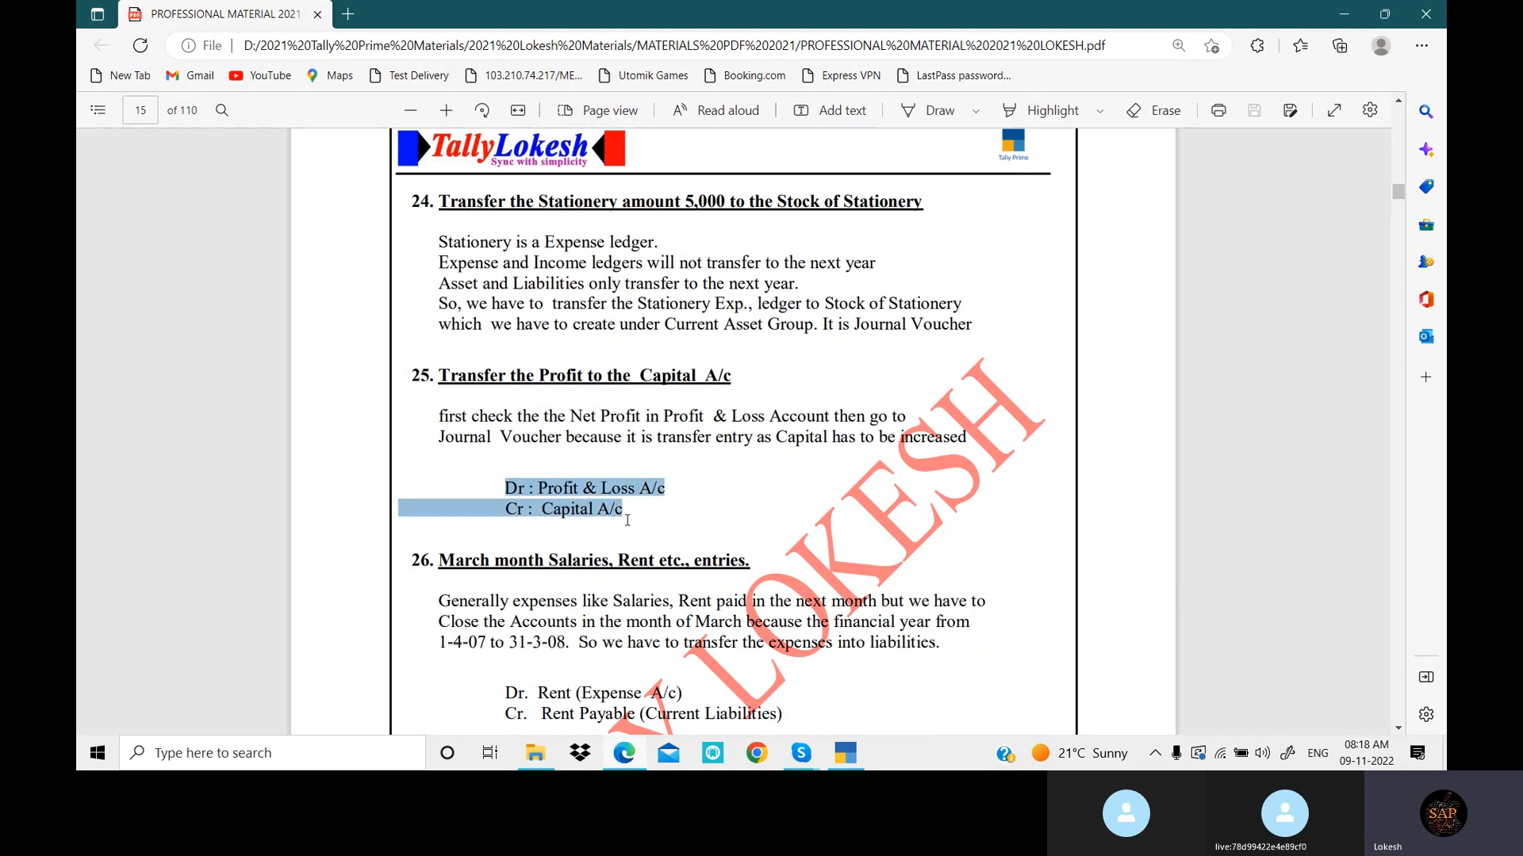
Examine note 26 on March salaries and rent, including the Rent Payable entries for this and the next financial year
scroll(541, 521, "down", 2)
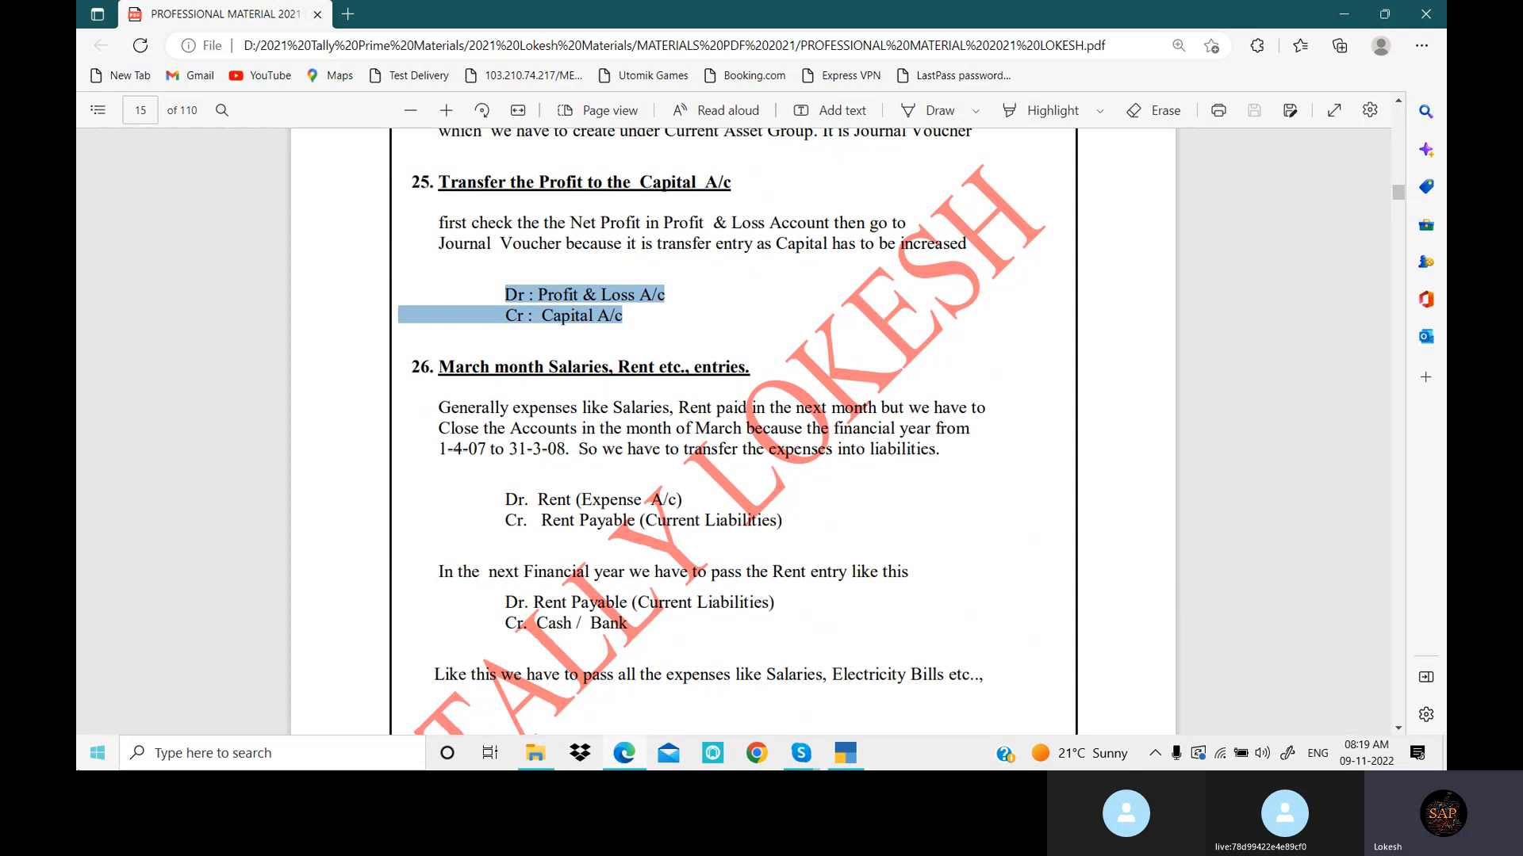
left_click_drag(505, 502, 680, 502)
left_click_drag(505, 520, 824, 526)
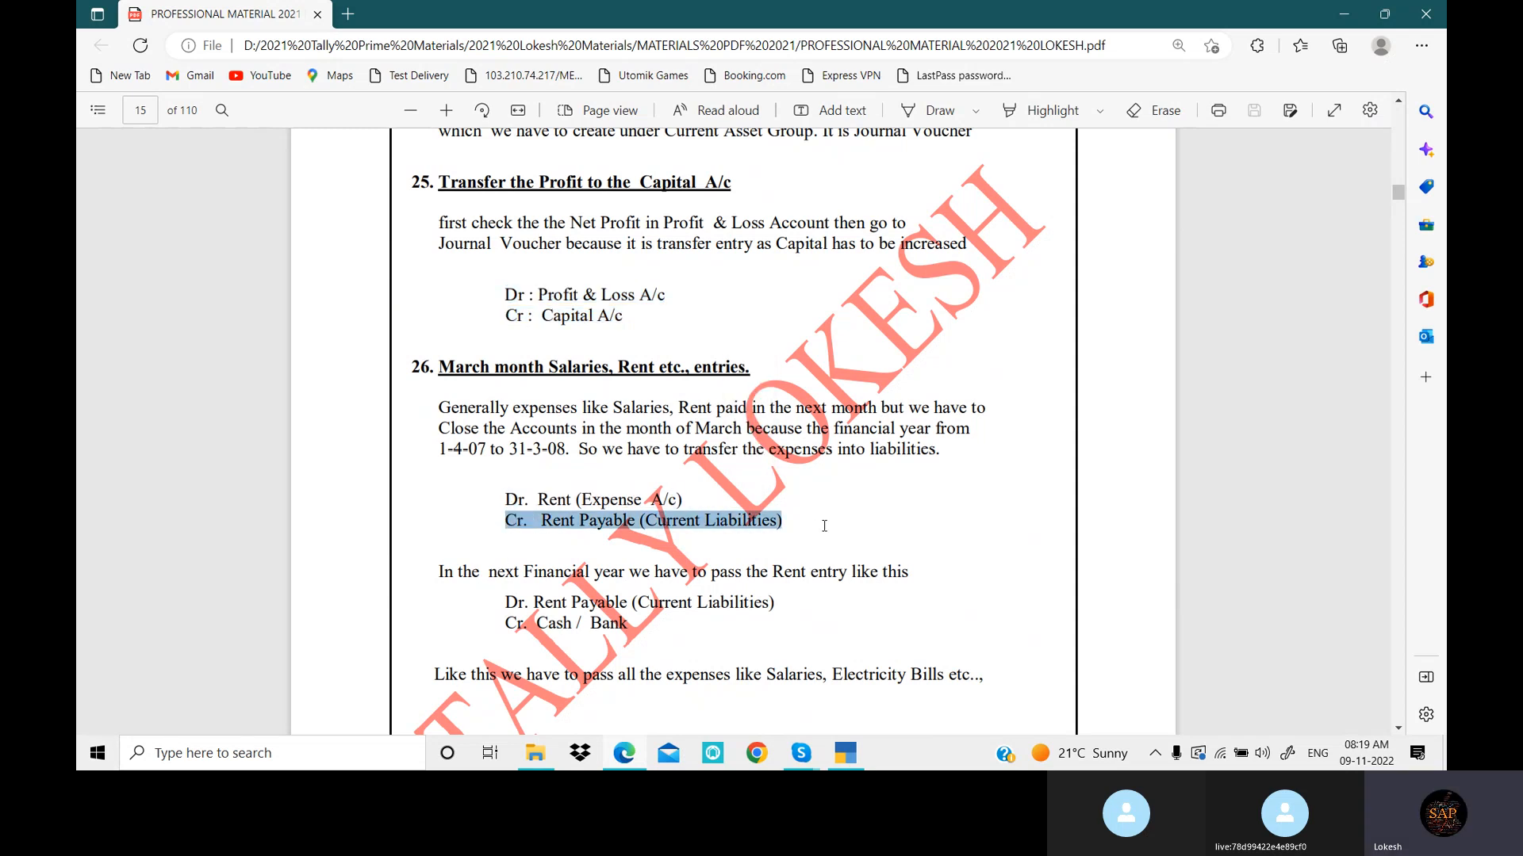
left_click(788, 523)
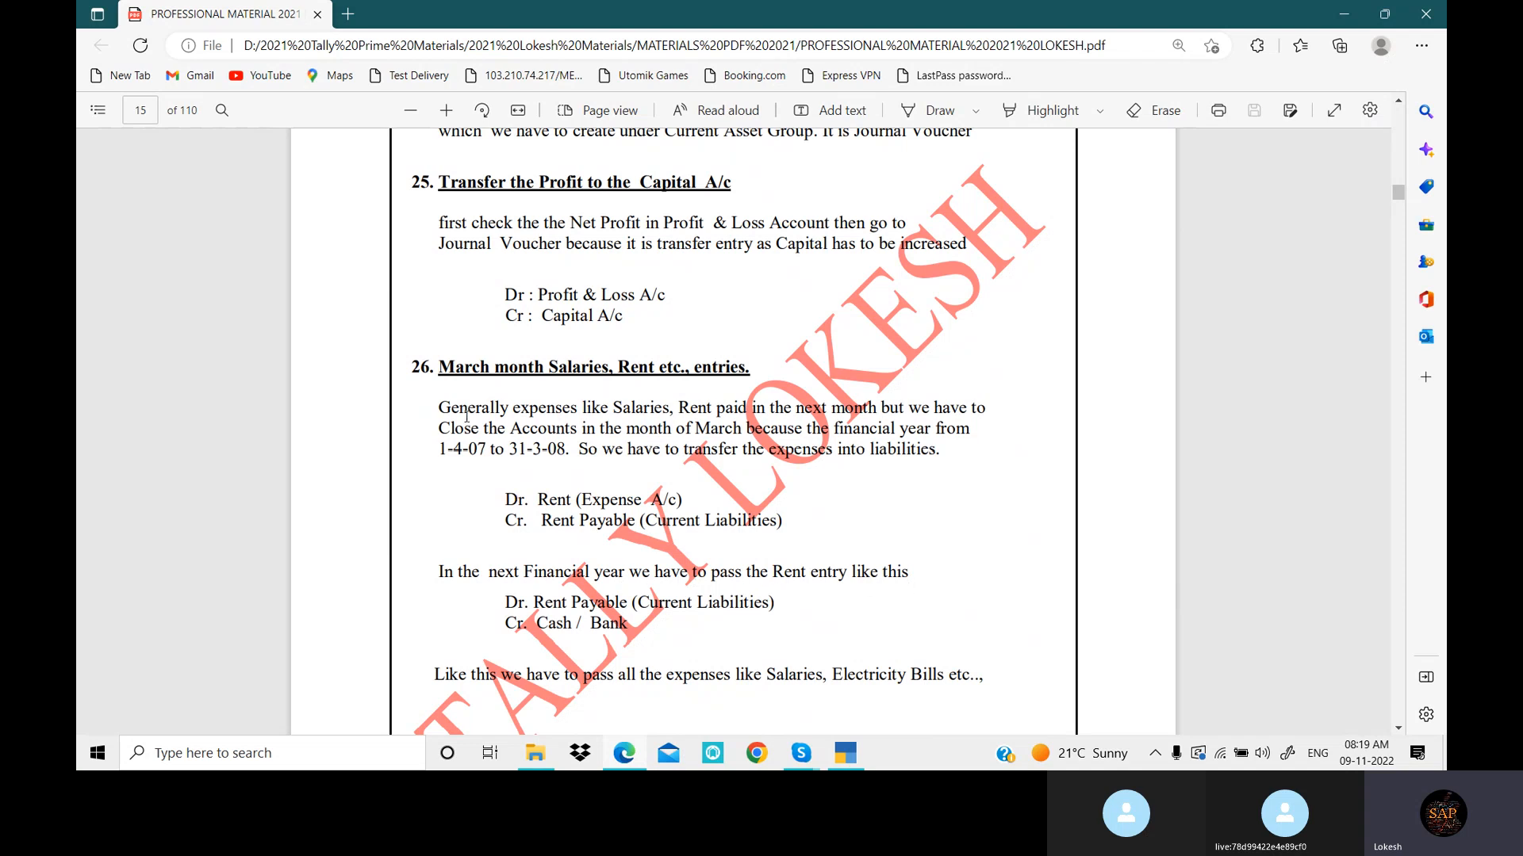
left_click_drag(456, 375, 793, 521)
left_click(609, 511)
left_click_drag(542, 524, 657, 523)
left_click(507, 600)
left_click_drag(508, 601, 657, 602)
left_click_drag(508, 624, 638, 622)
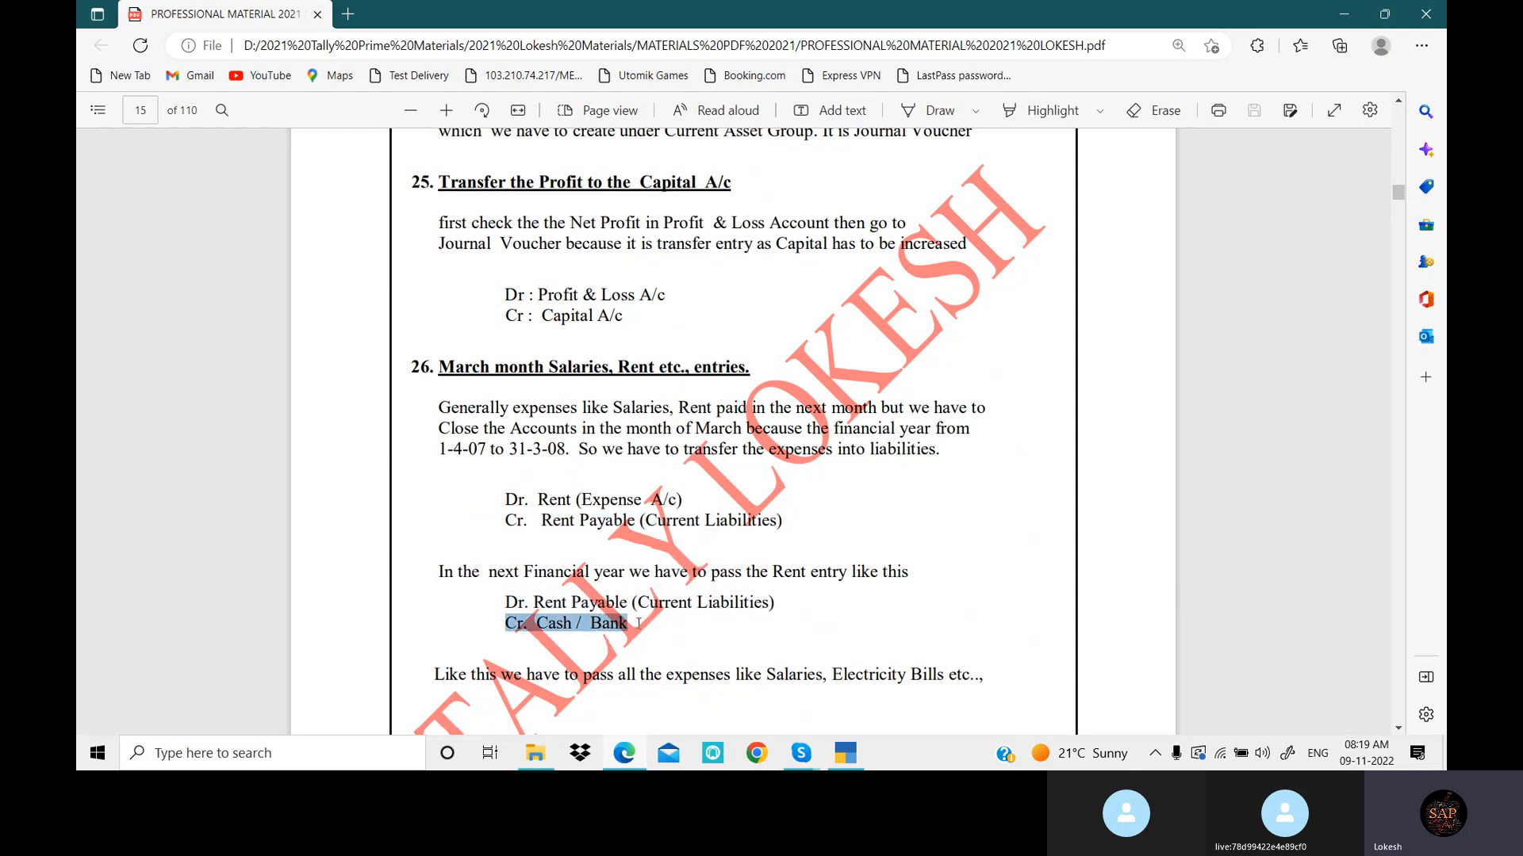
left_click(609, 521)
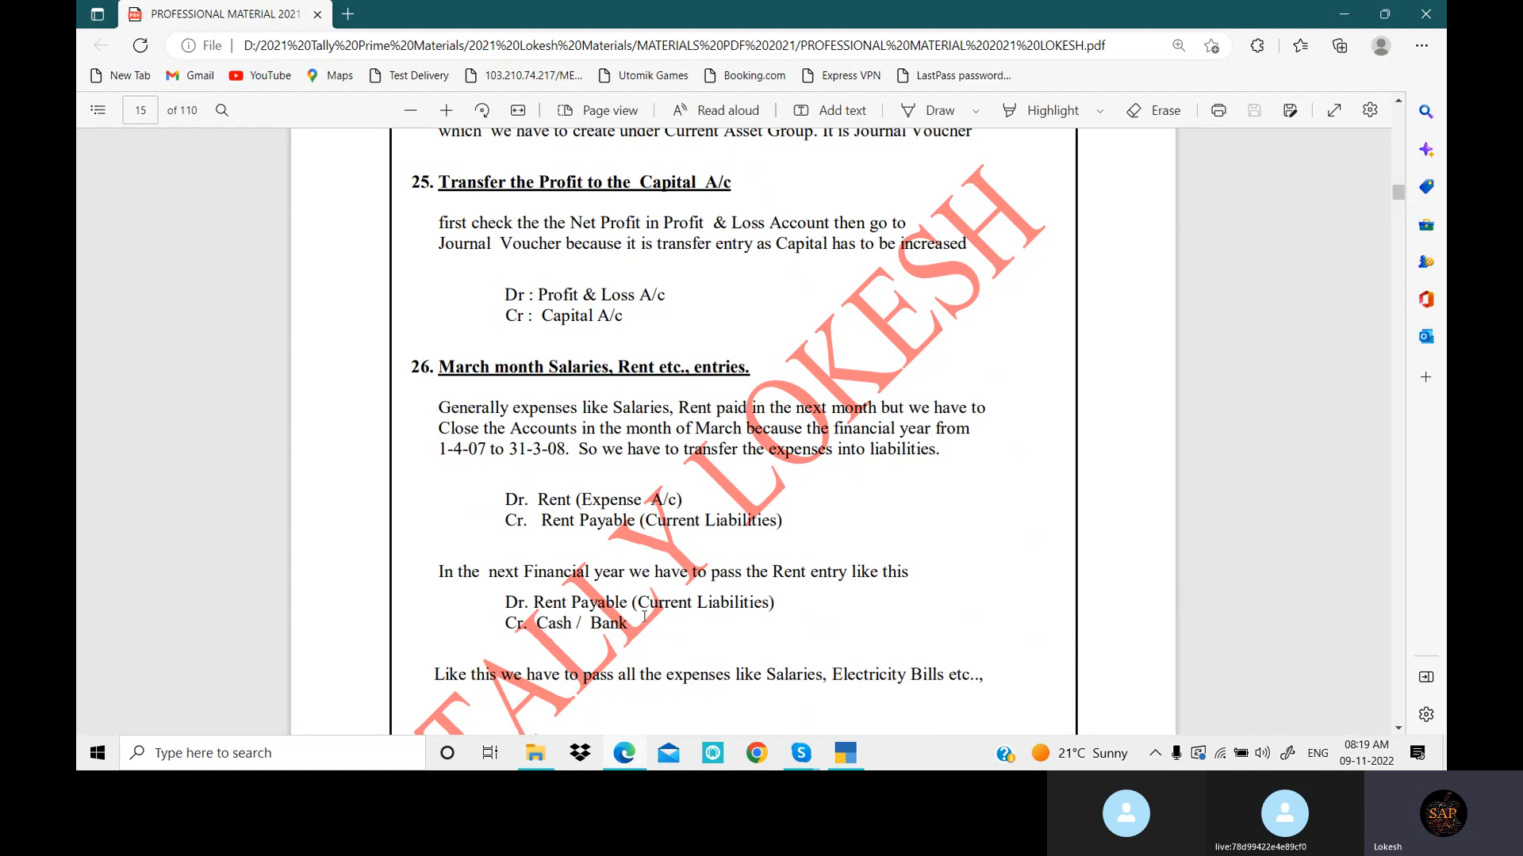
scroll(642, 603, "down", 2)
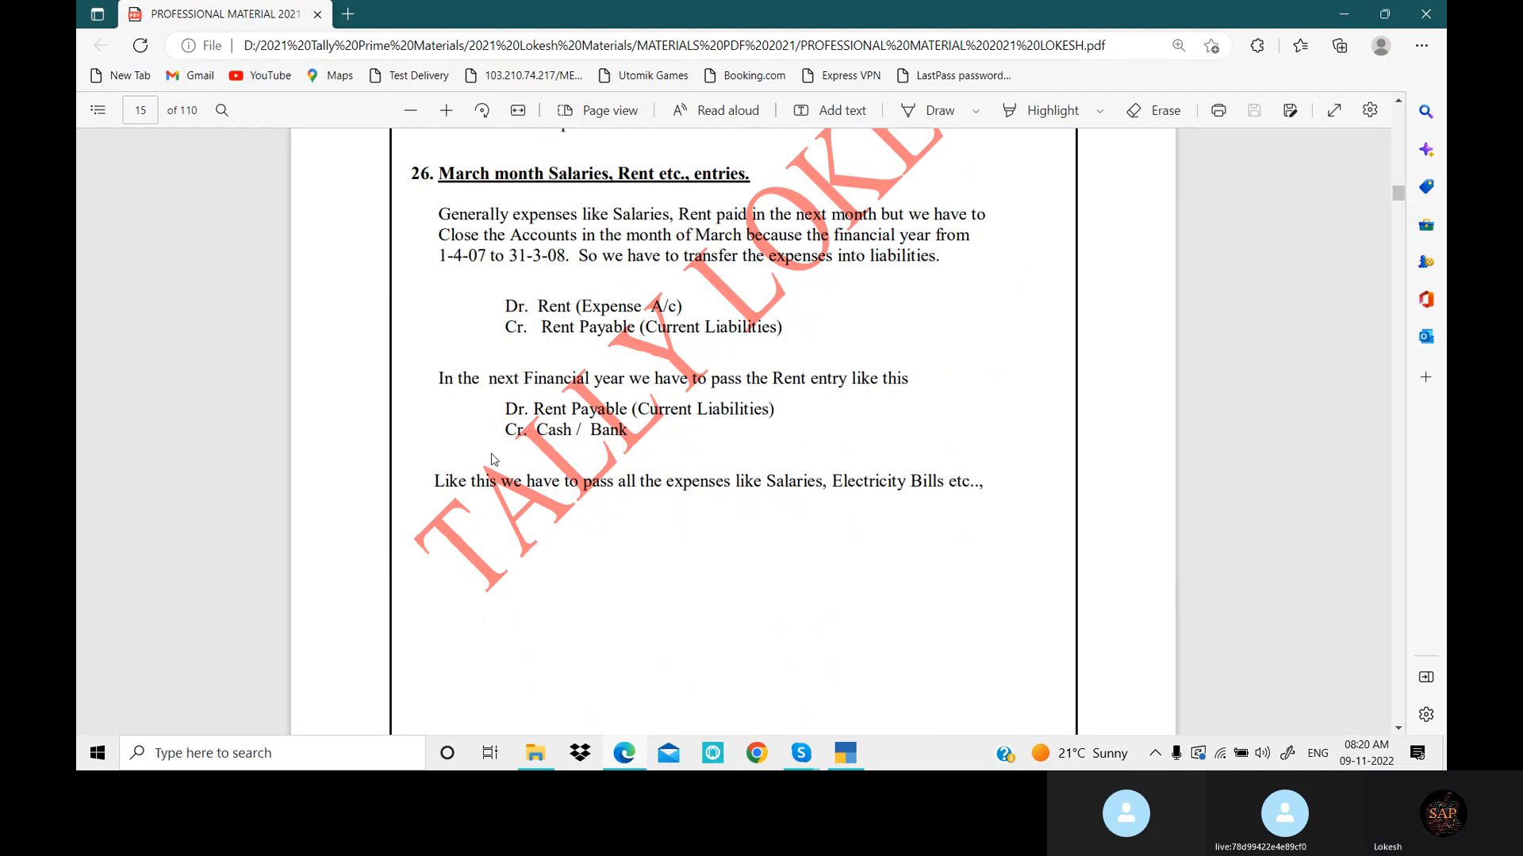
Switch to TallyPrime, leave journal voucher creation and open Service Company's Profit & Loss A/c in detailed view
left_click(857, 757)
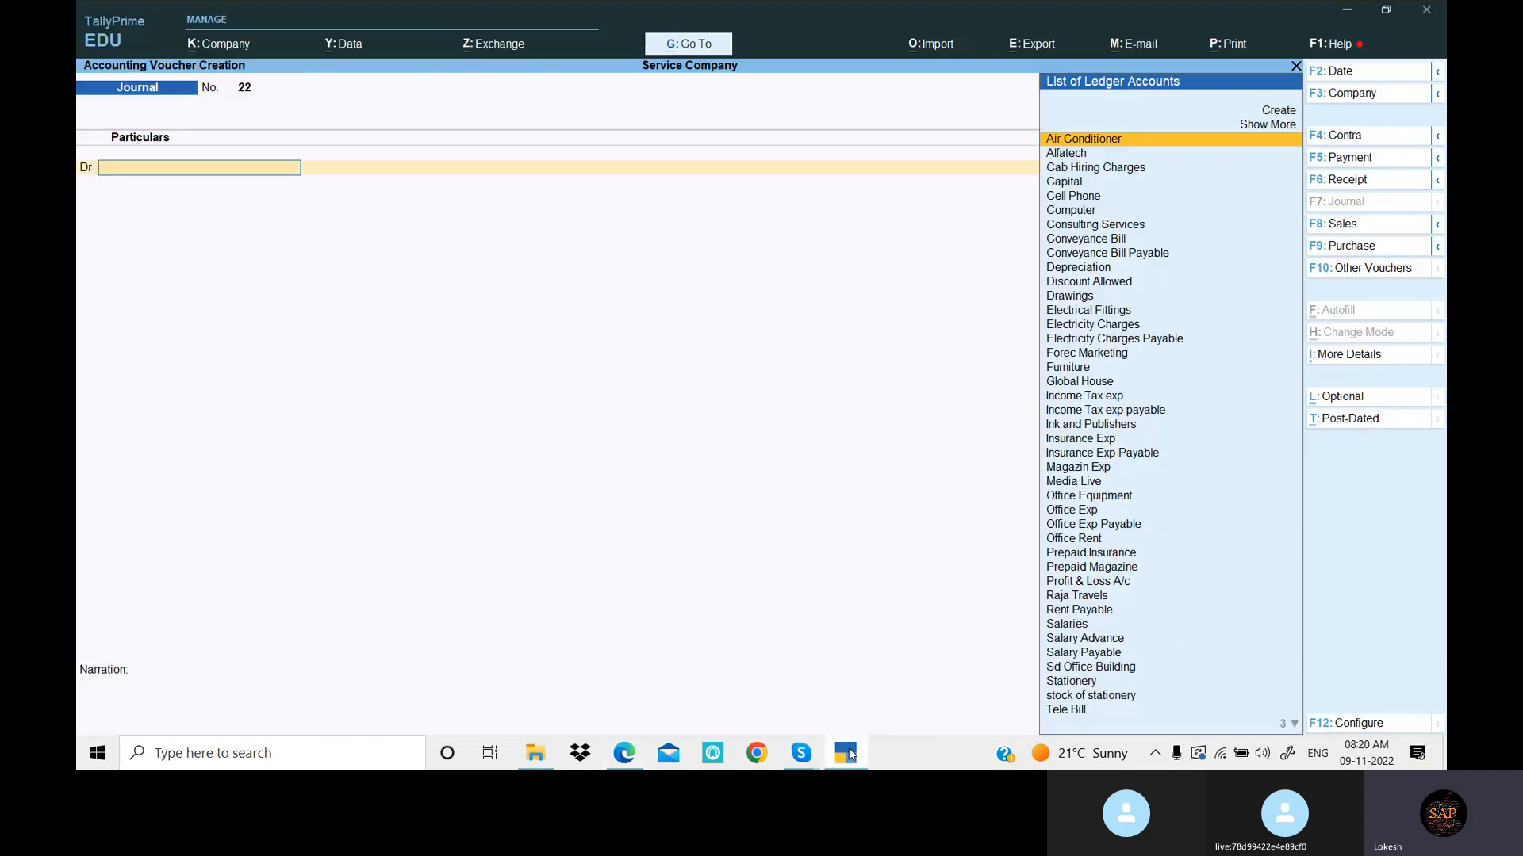
key("Escape")
key("y")
key("Down")
key("Down")
key("Down")
key("Down")
key("Return")
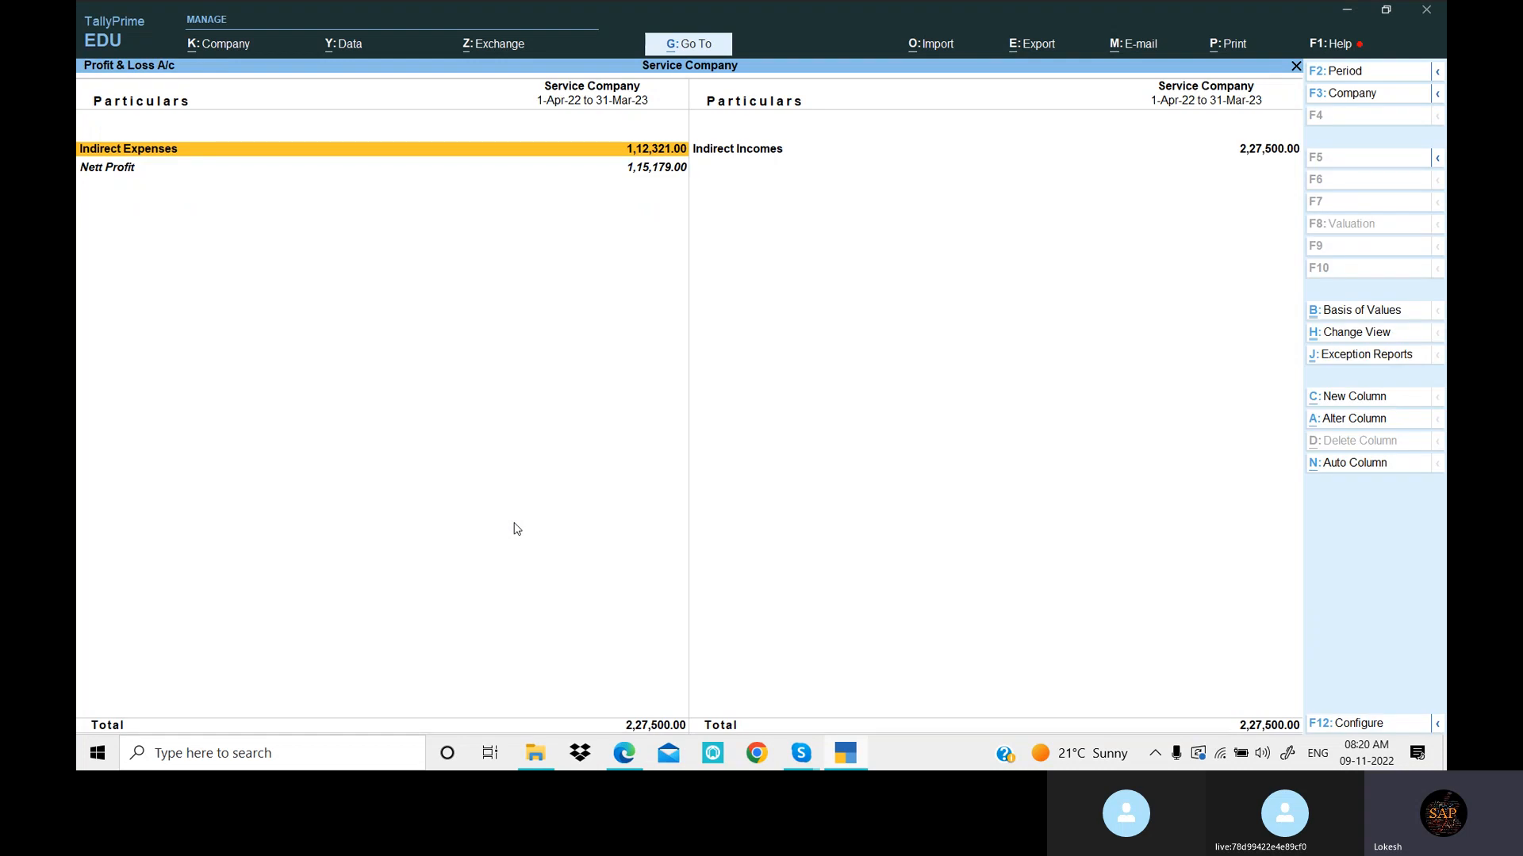
key("alt+F5")
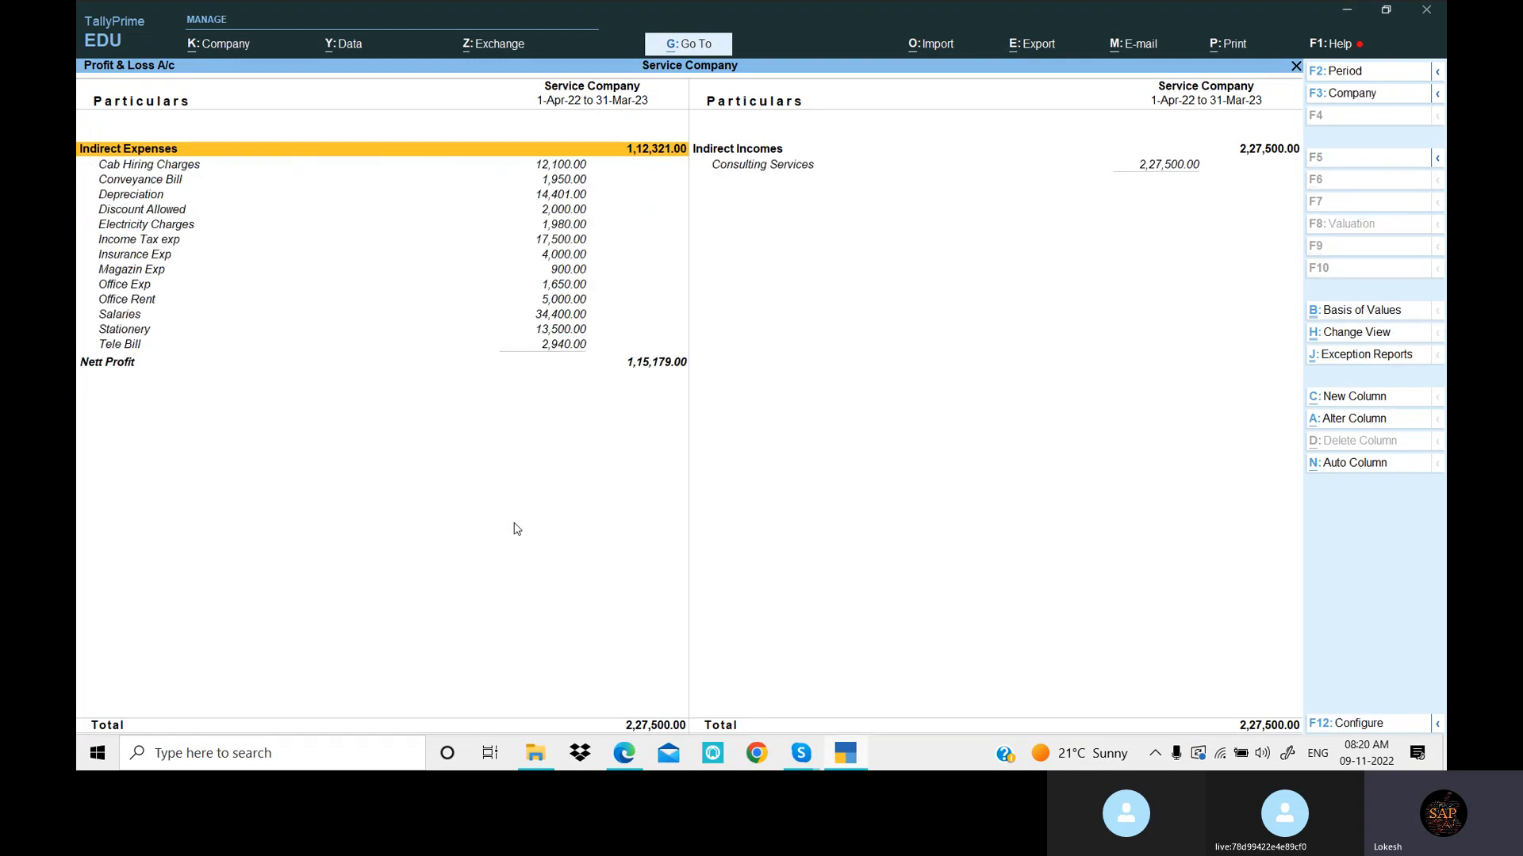
Close the Profit & Loss A/c and open the Balance Sheet in detailed view
key("Escape")
key("Up")
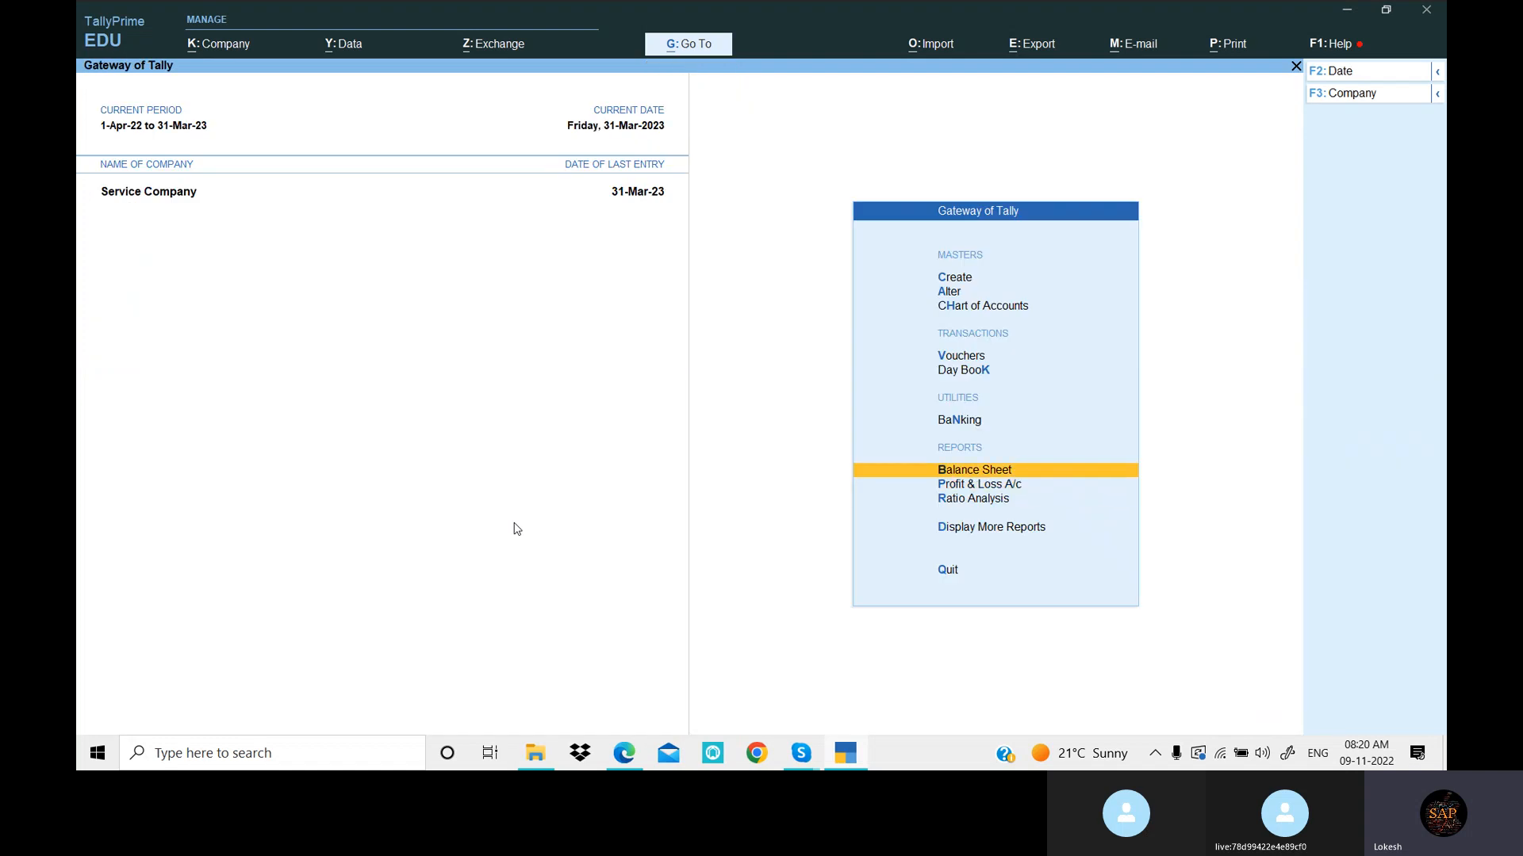
key("Return")
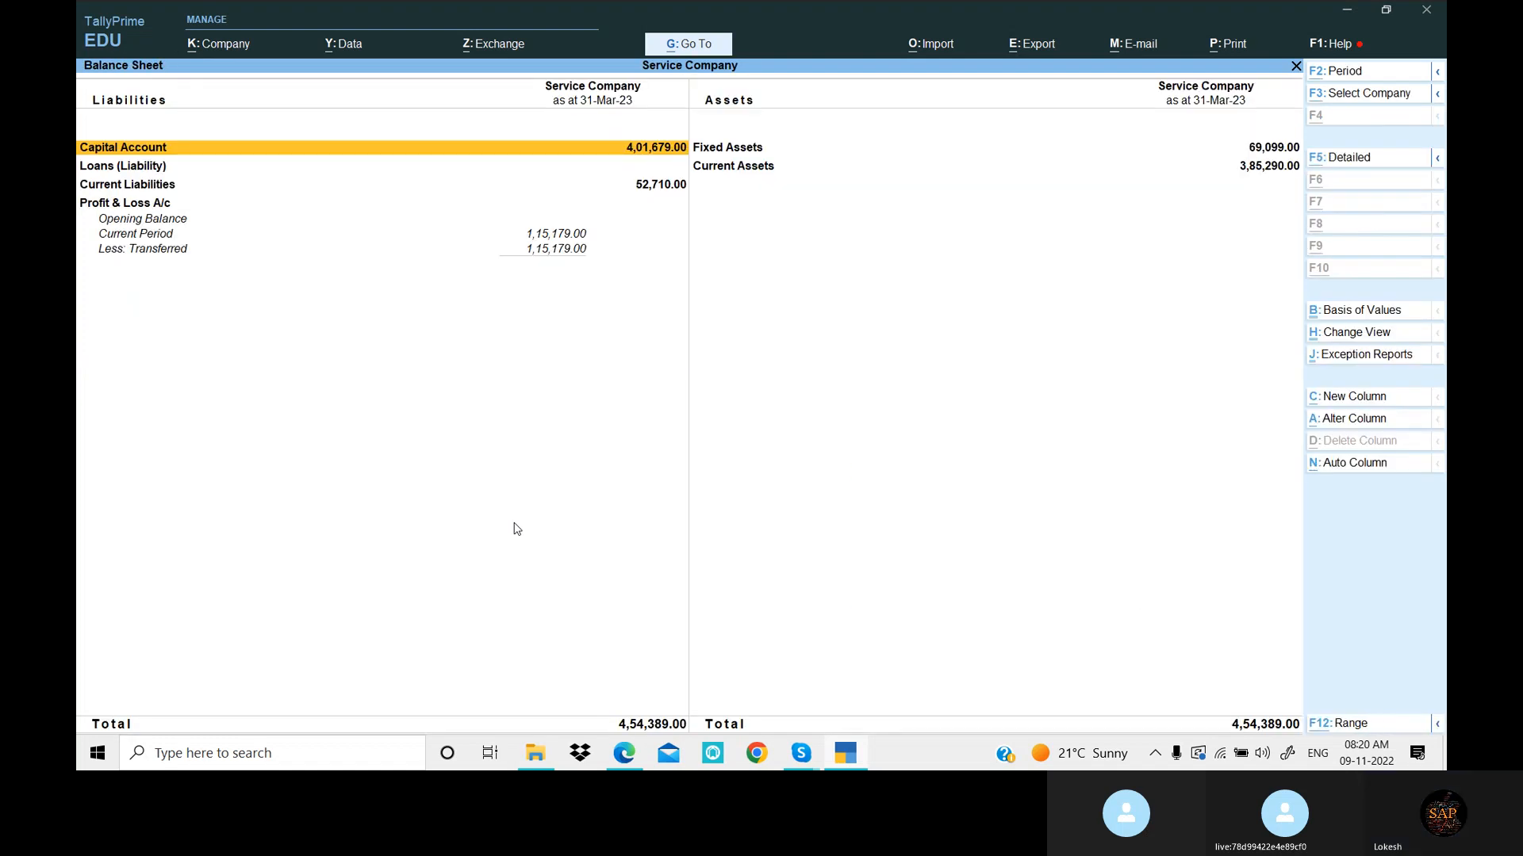
key("alt+F5")
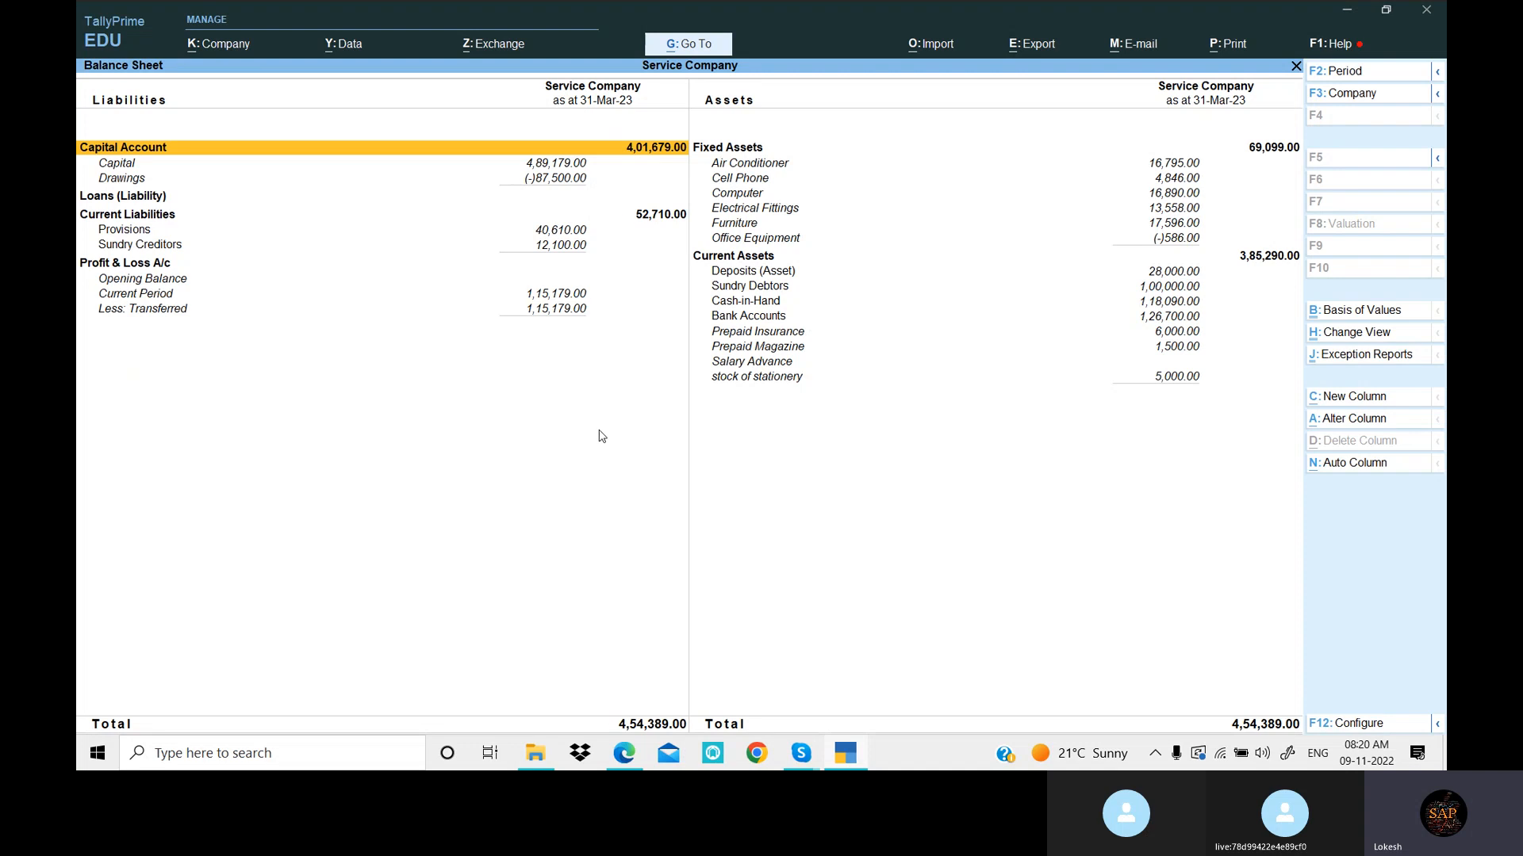